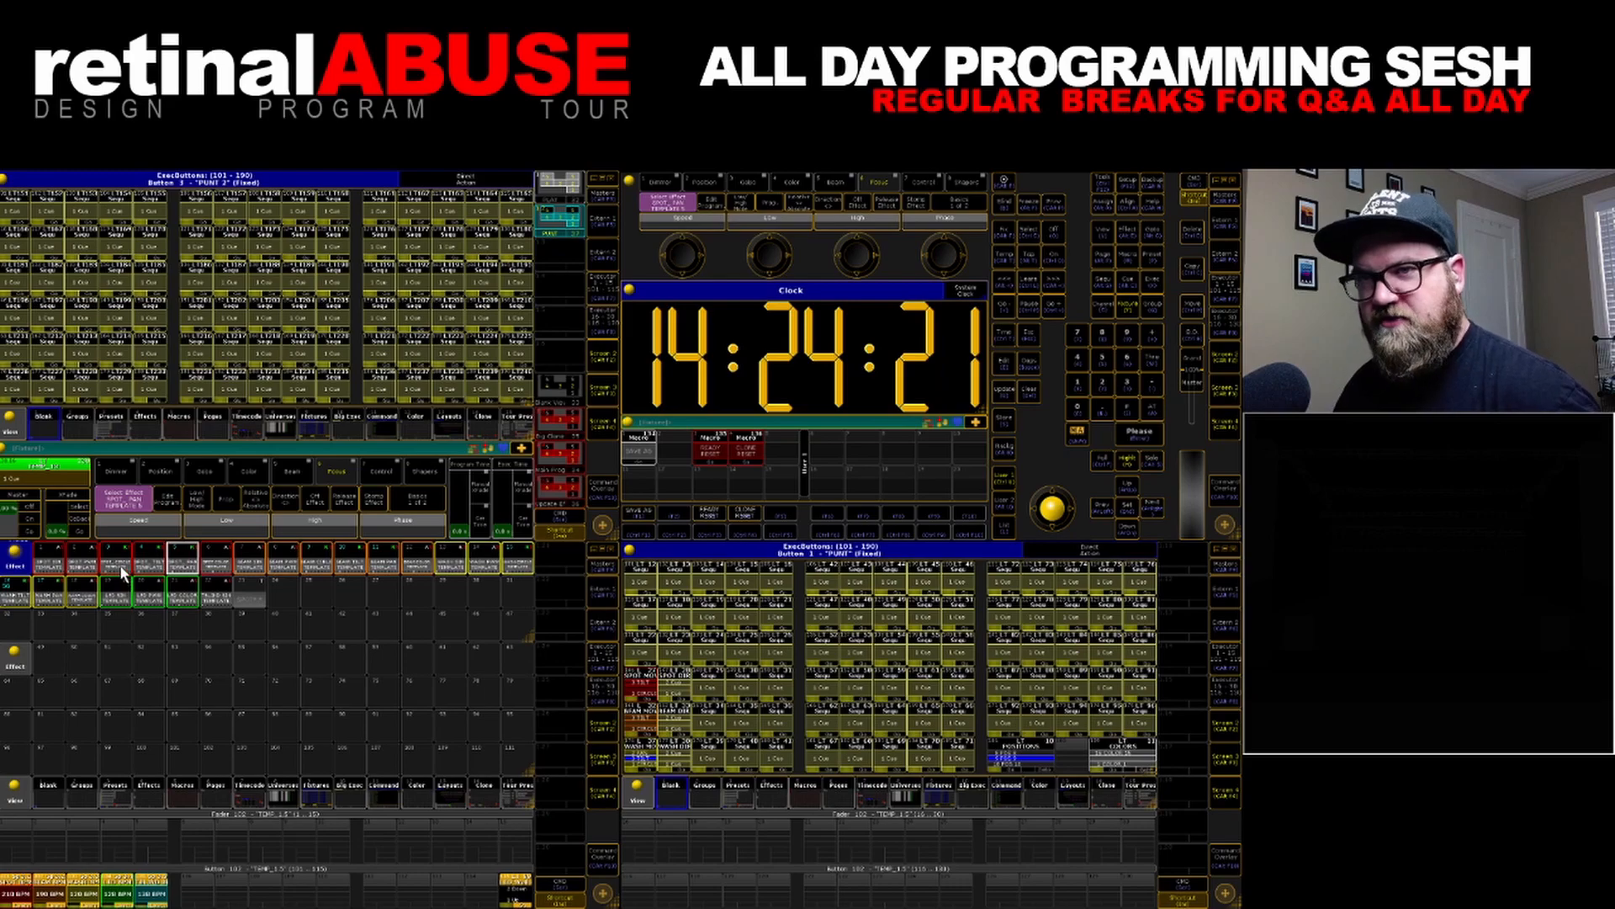
Edit the SPOT DIR sequence and rename cue 1 as >>> and cue 2 as <<<
click(173, 574)
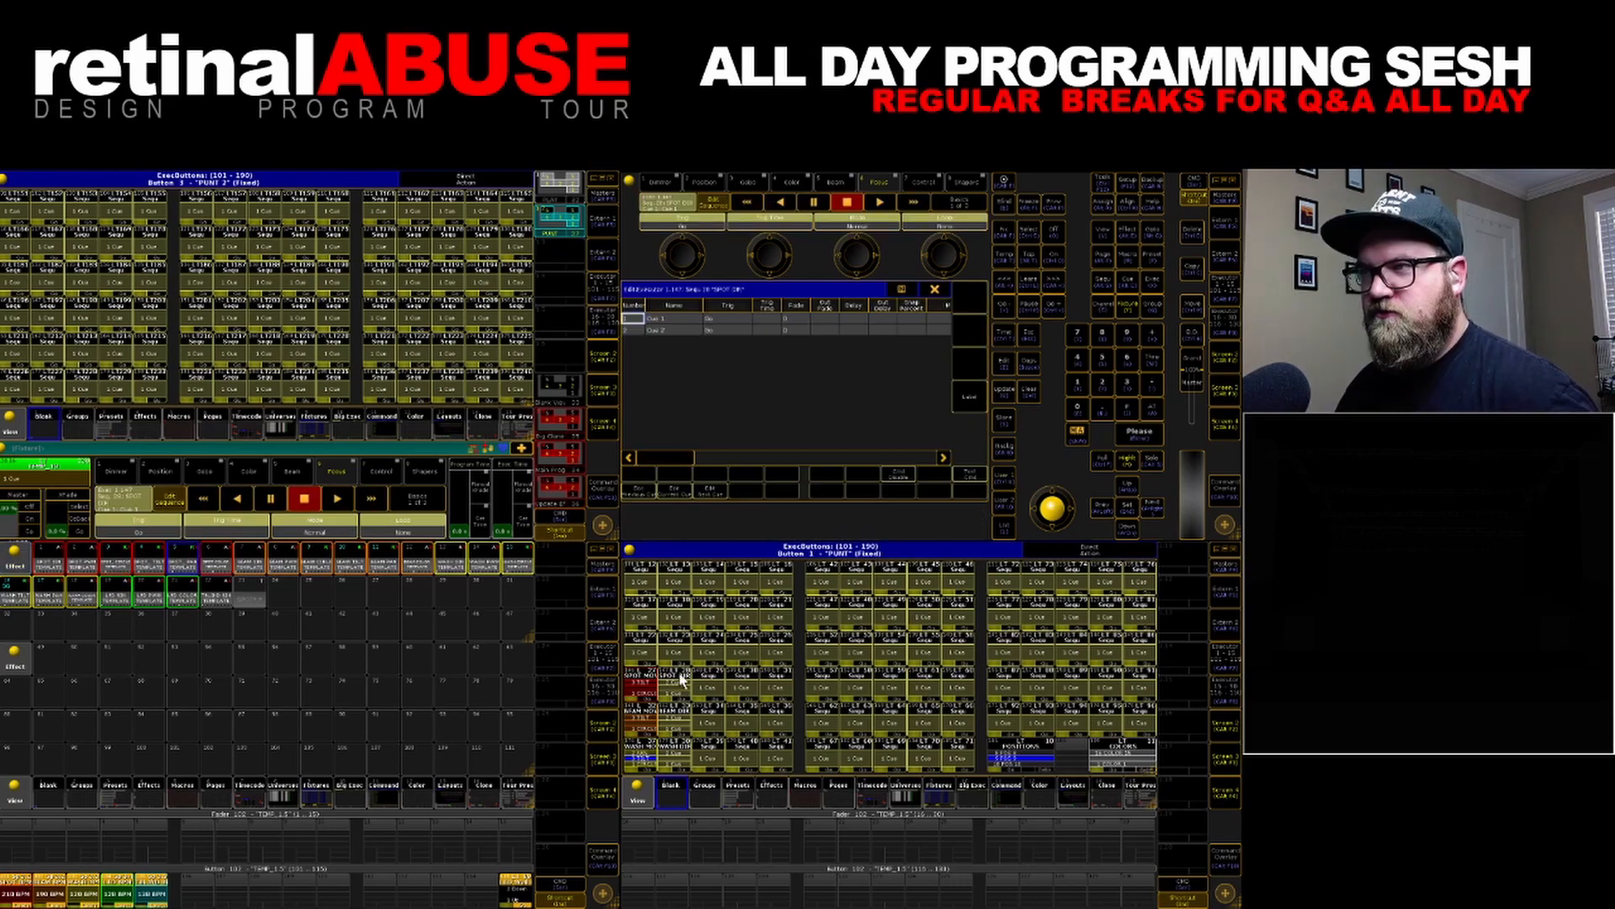
double_click(670, 311)
key(Return)
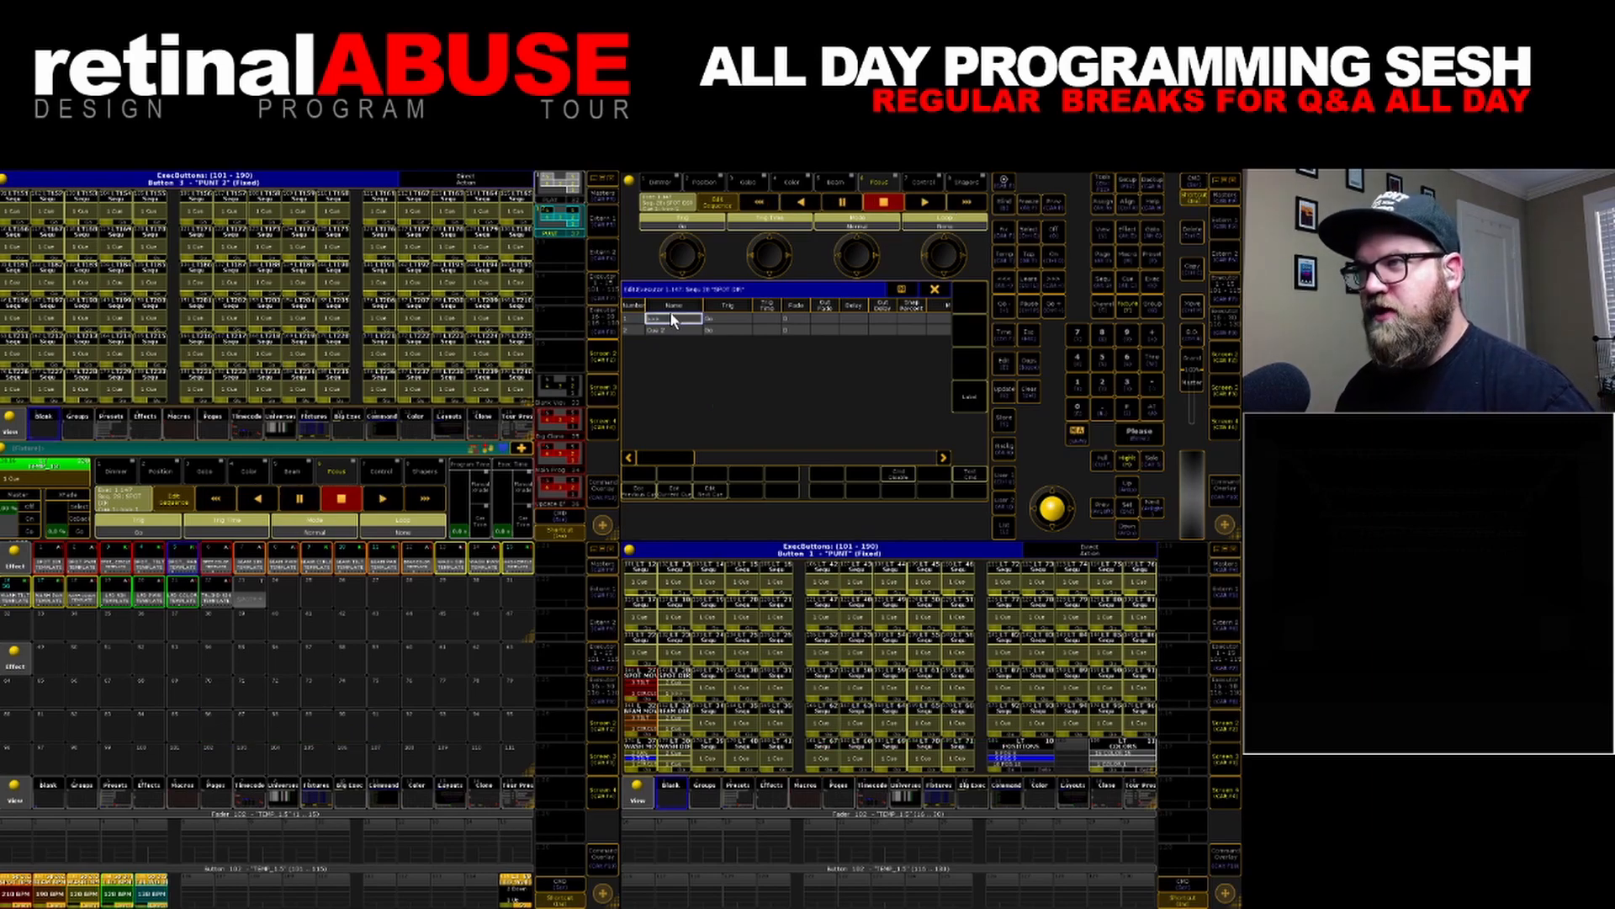
double_click(678, 330)
text(<<<)
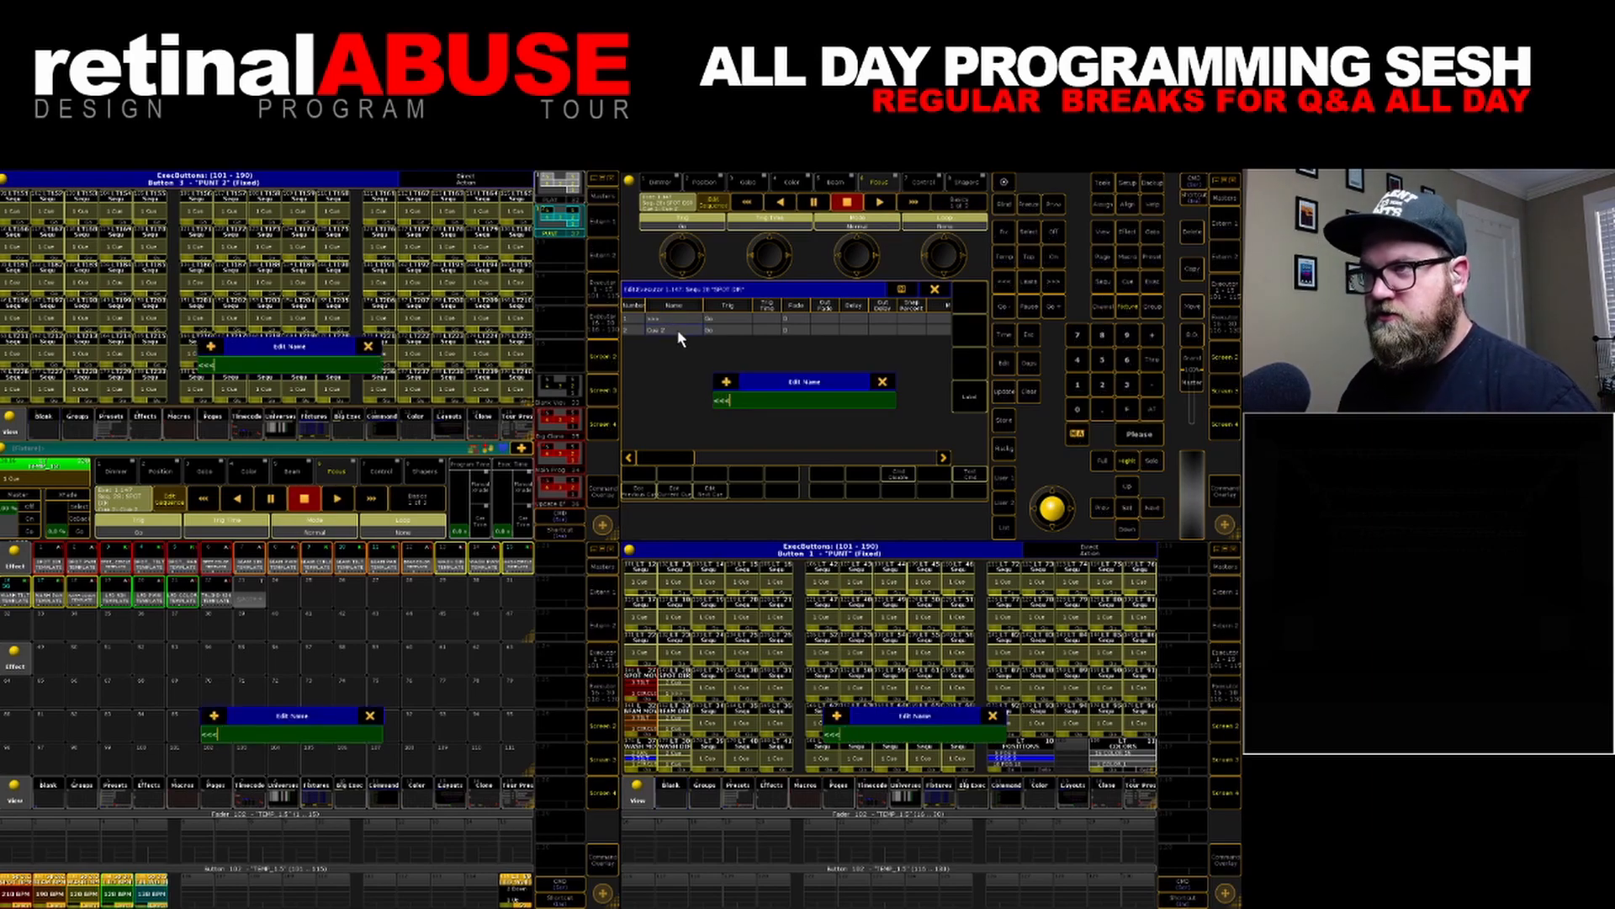
key(Return)
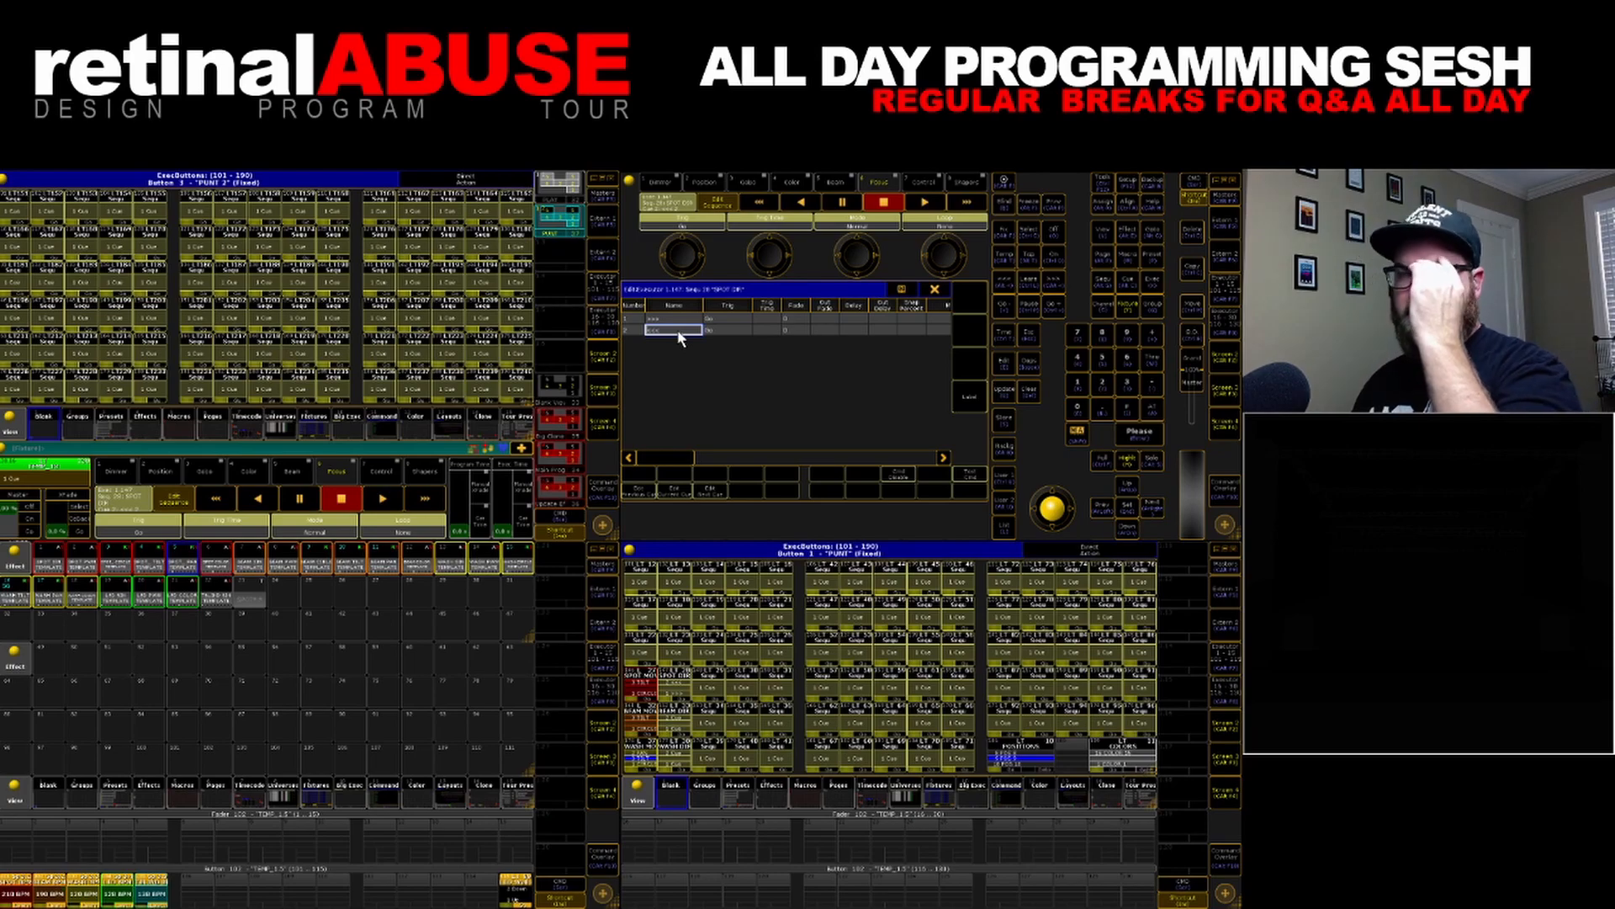
Close the cue editor and rearrange the sequence sheet so a widened CMD column follows the trigger column
click(738, 457)
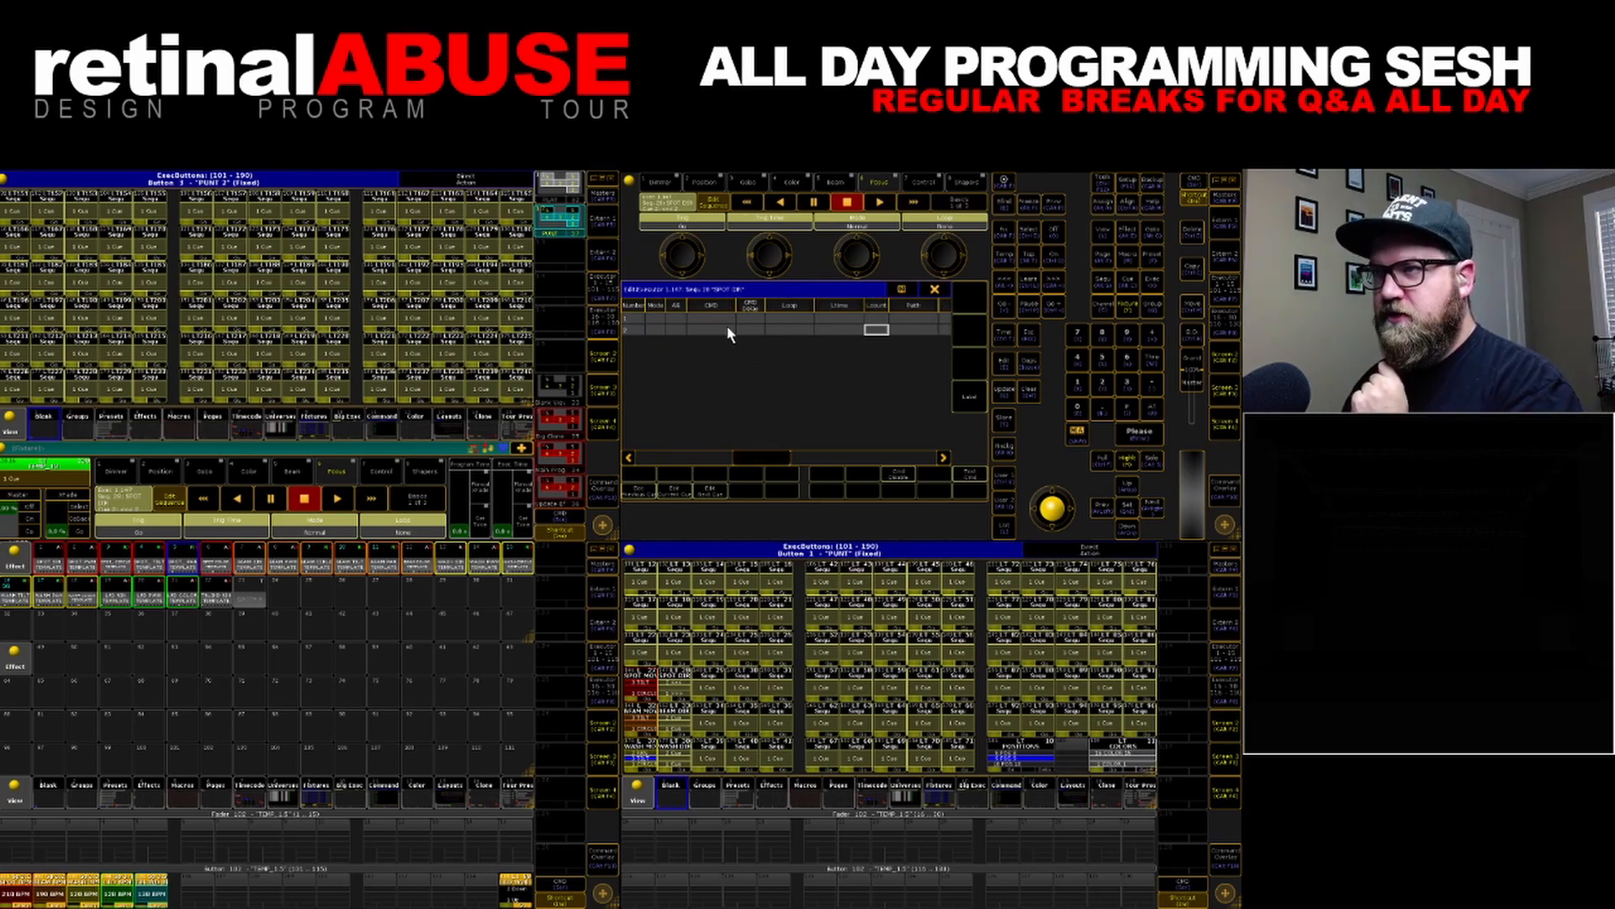
key(Escape)
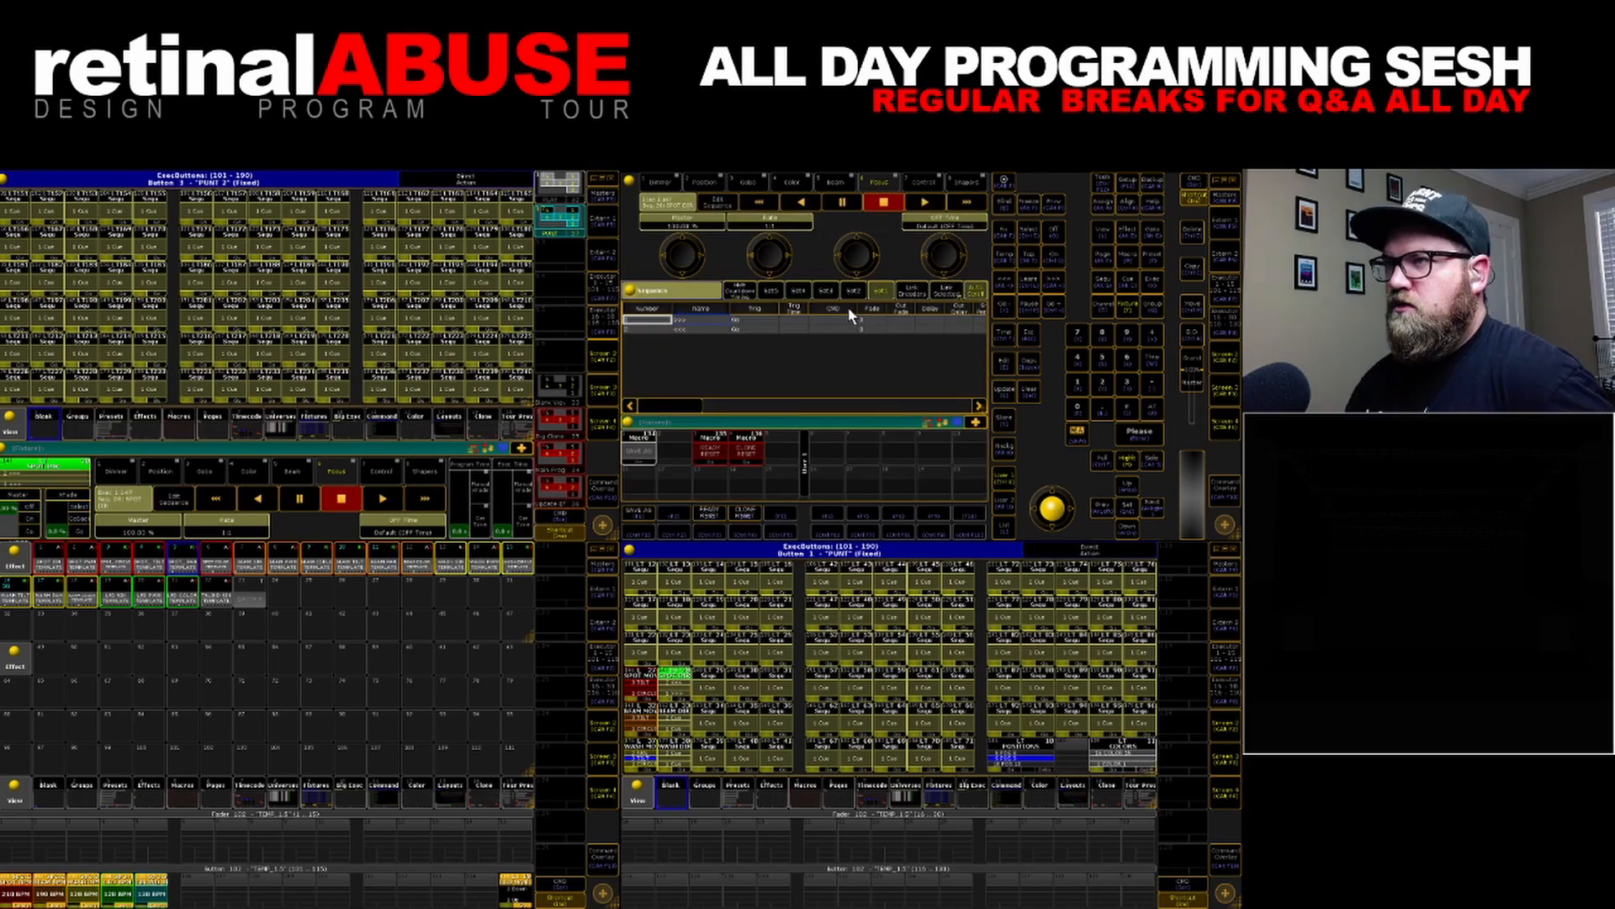
drag(852, 315, 969, 311)
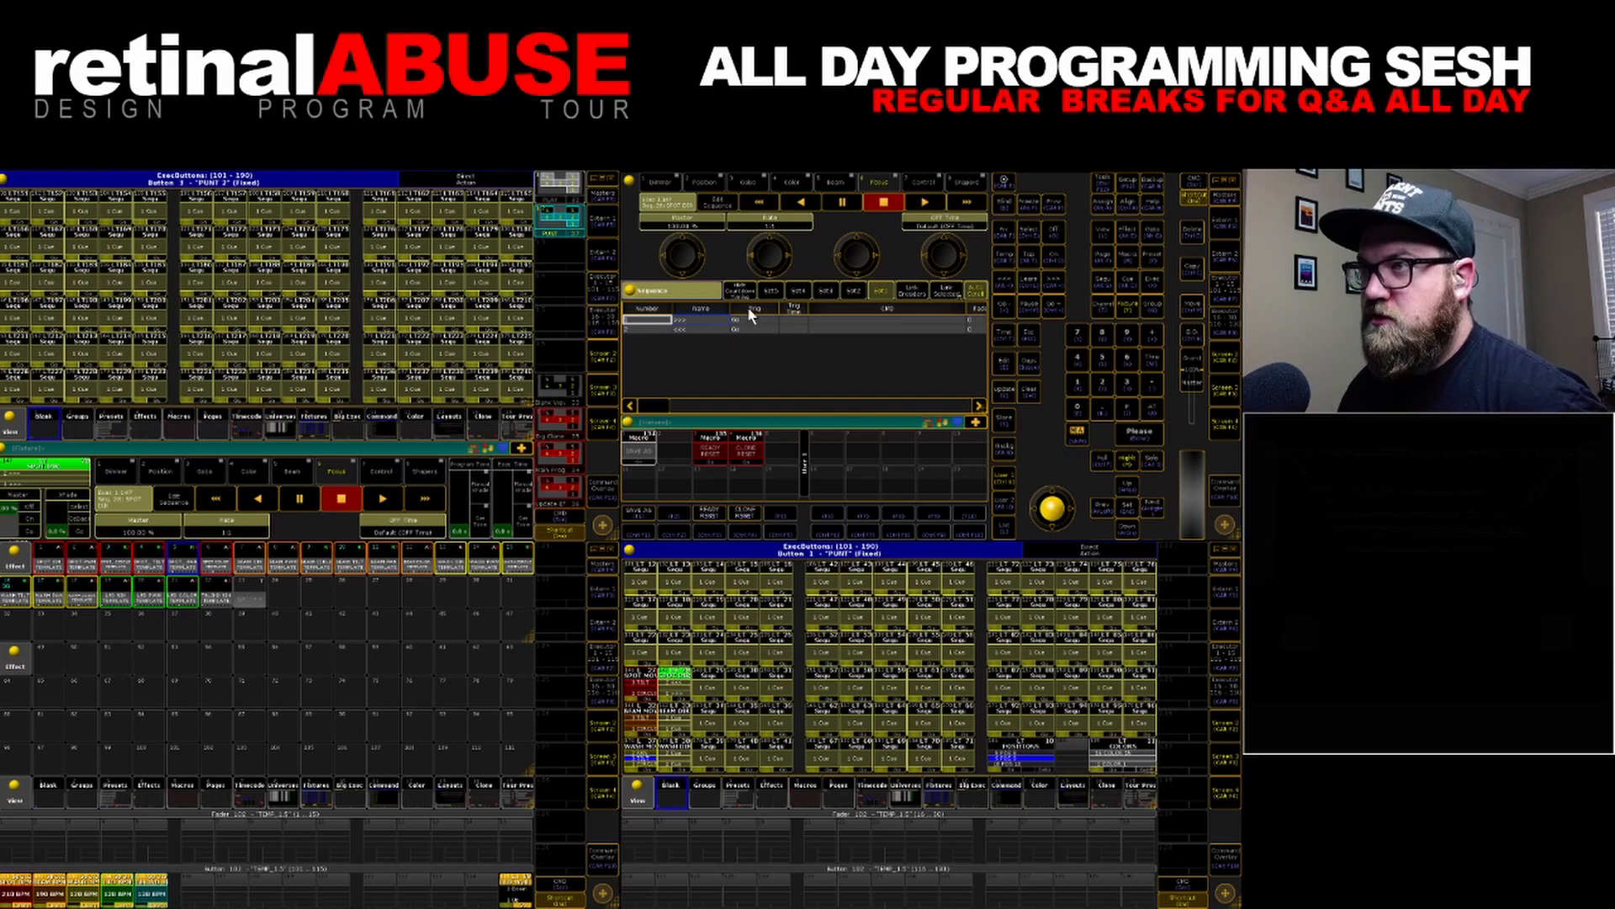
drag(673, 312, 784, 312)
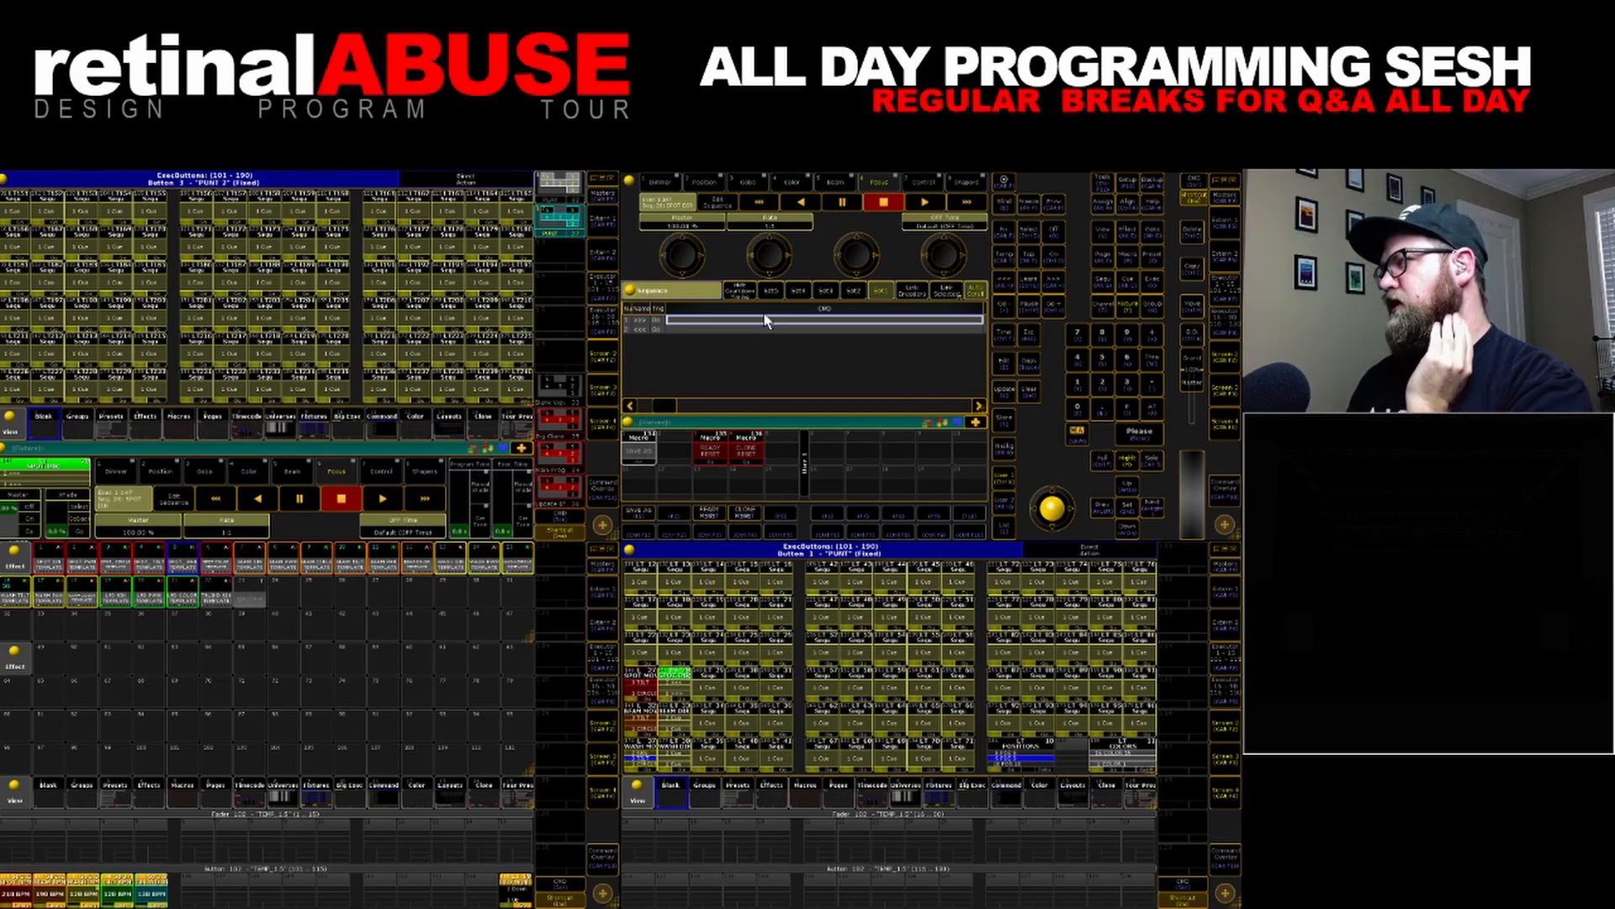
Enter Assign Effect 1."SPOT_"*.* /dir=> as the command of the >>> cue
click(766, 324)
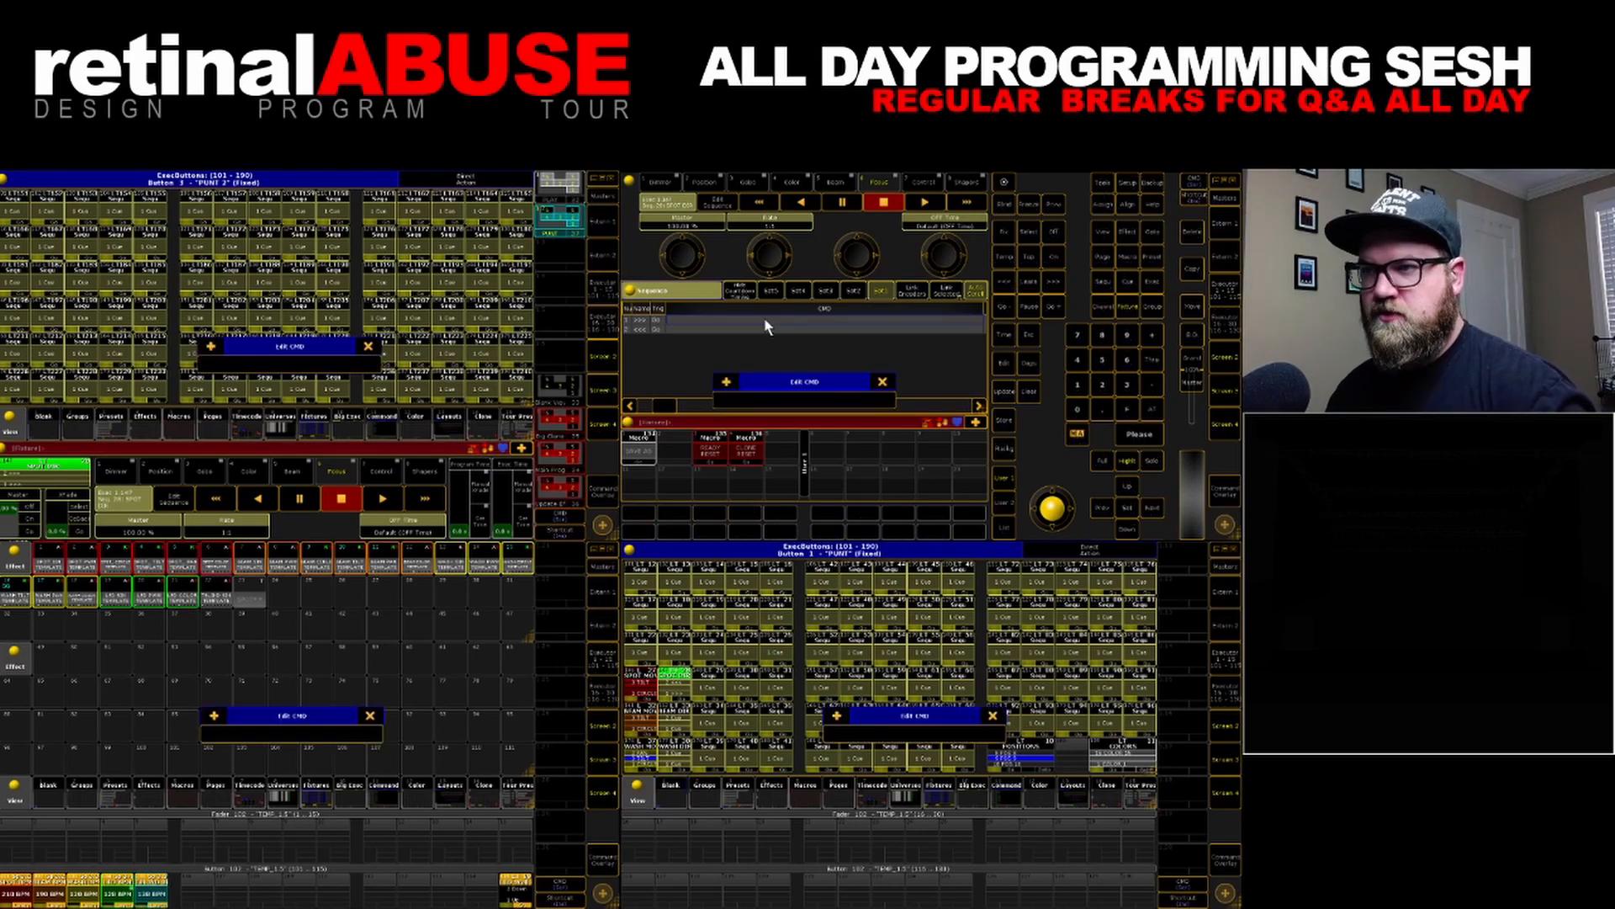
text(as)
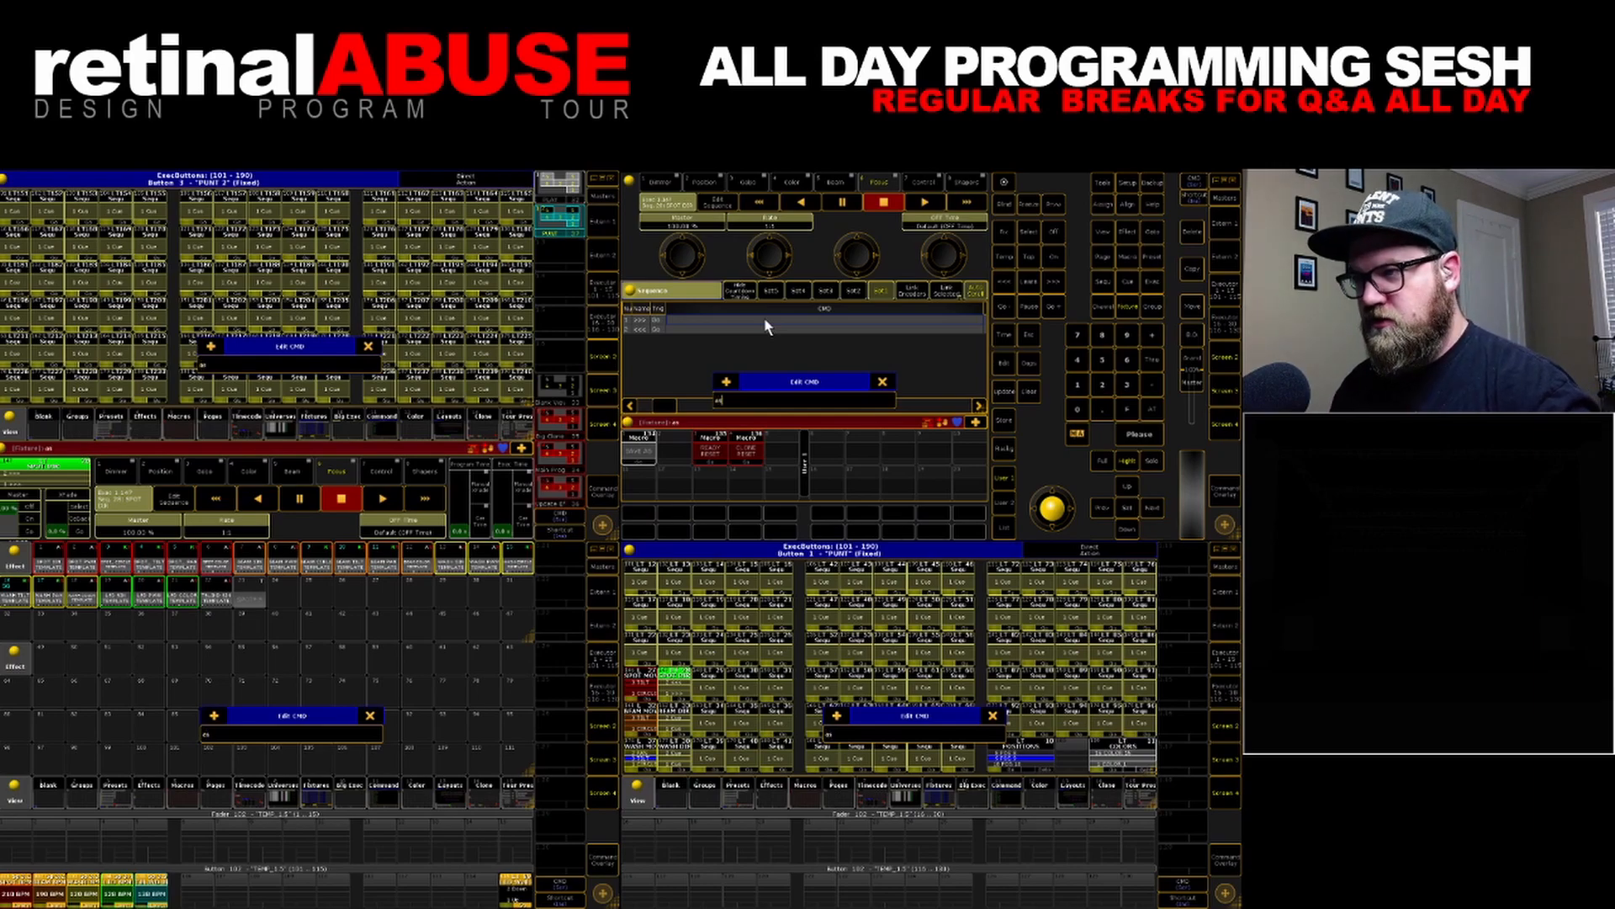
text(sign effec)
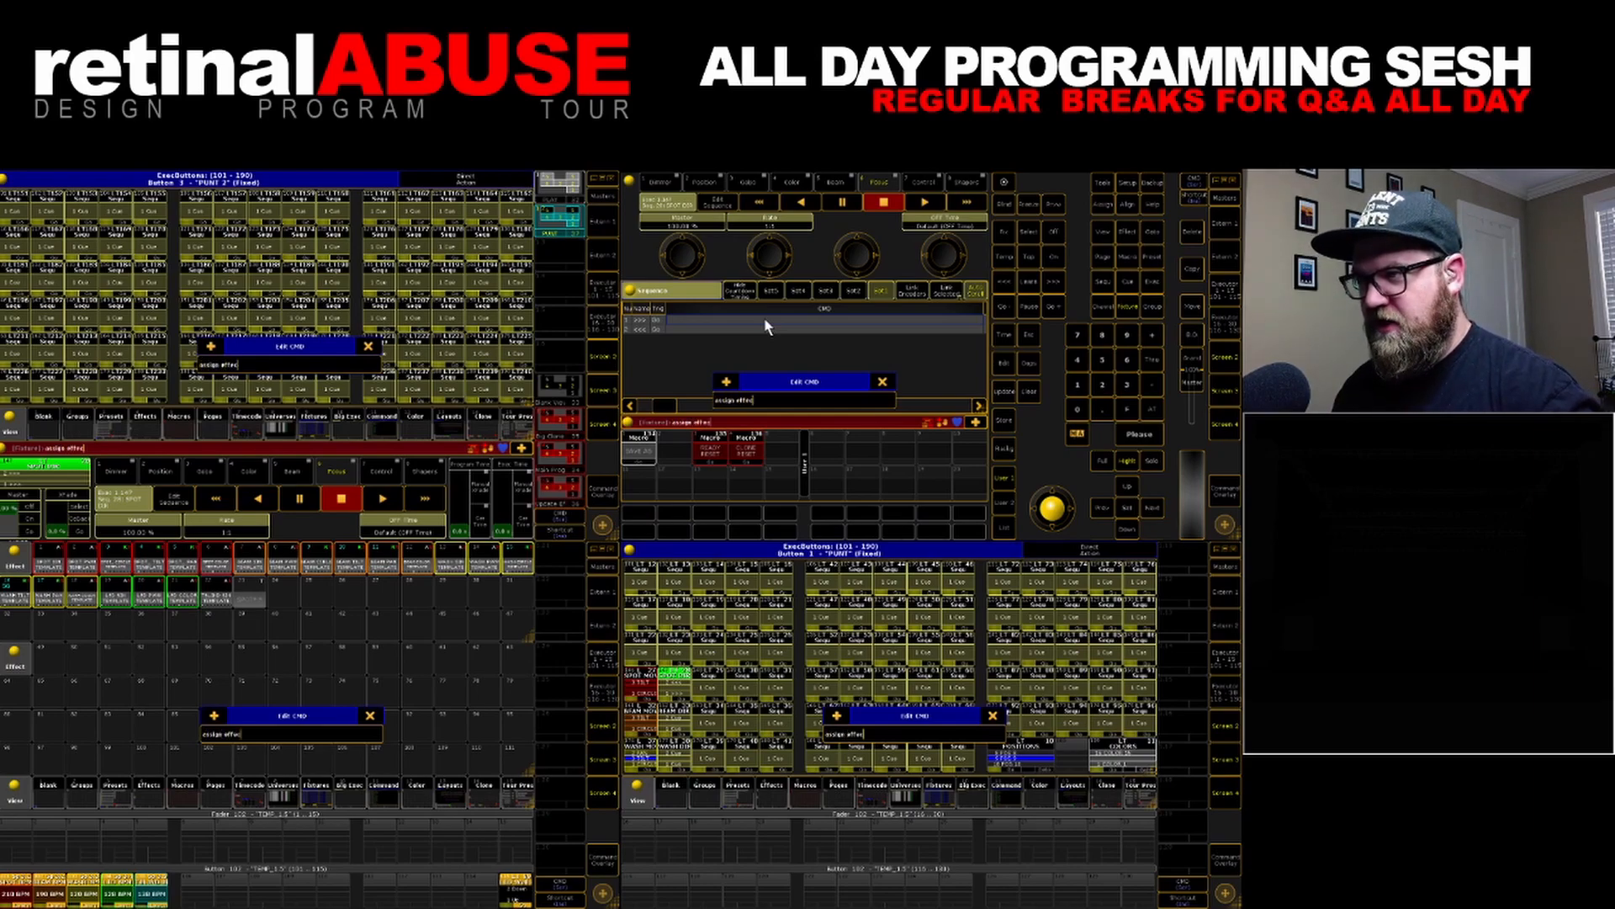
text(t 1."SPOT)
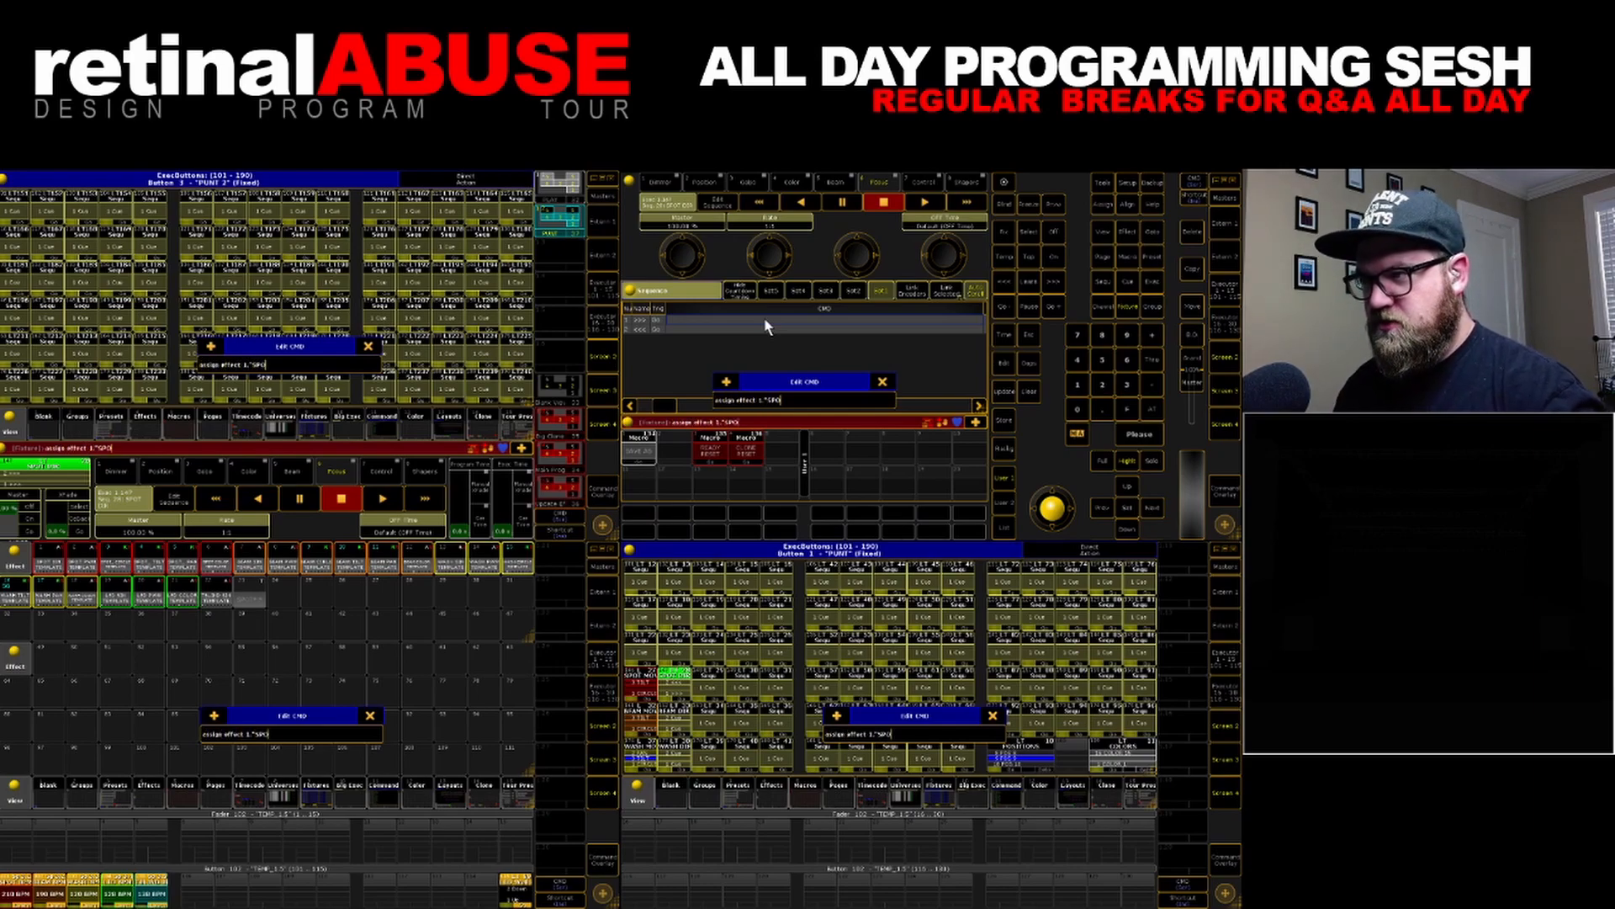
text(")
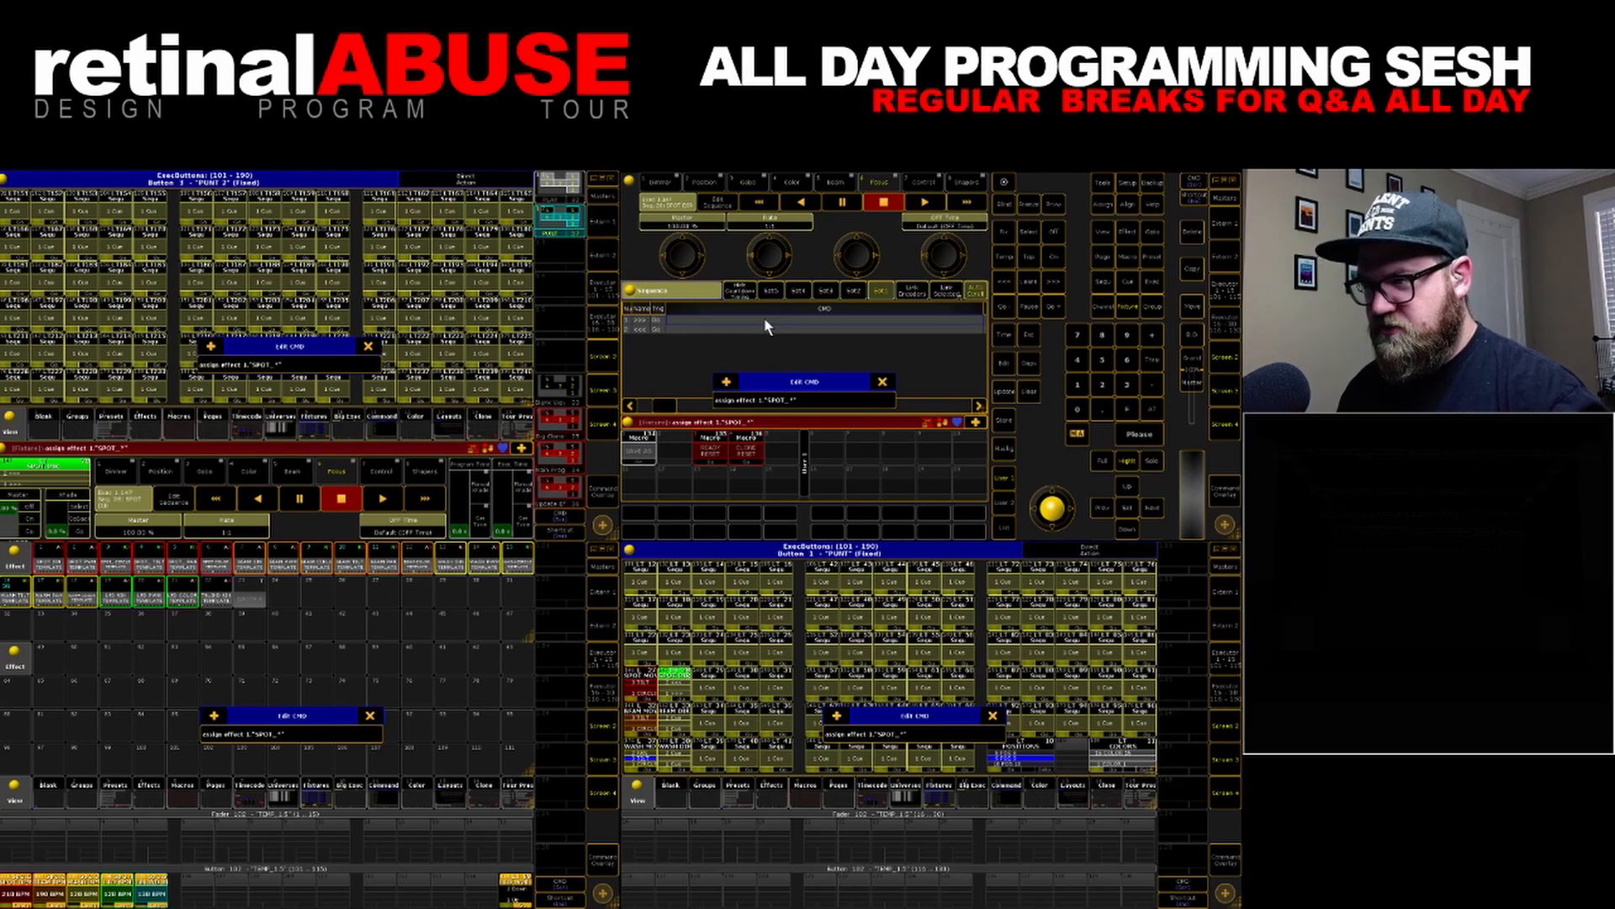
text( .)
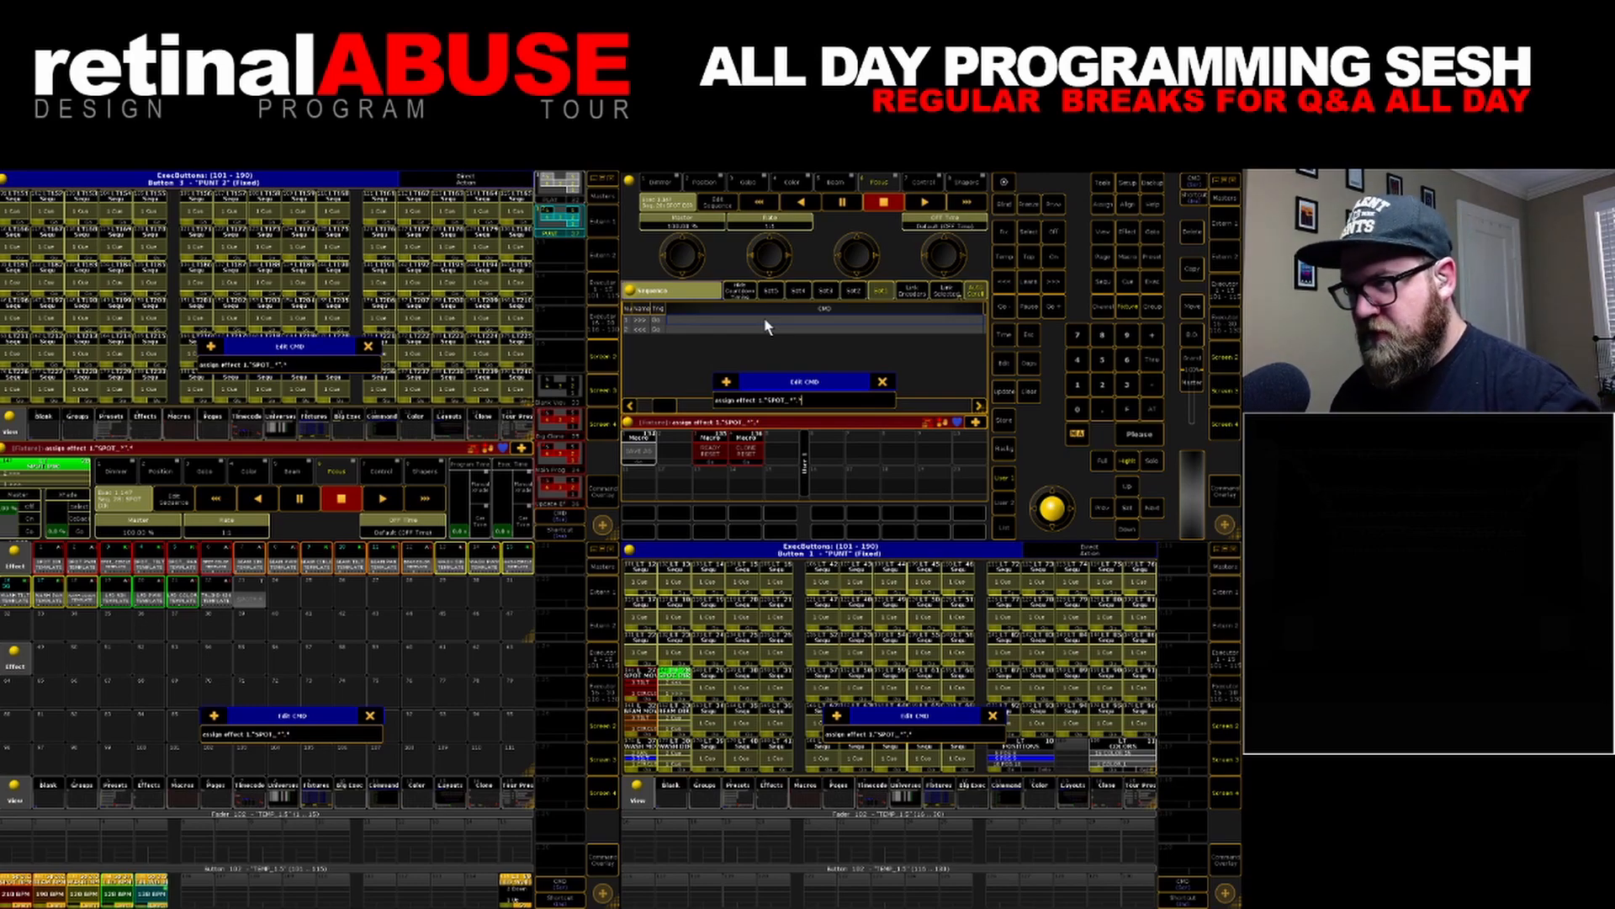
text(")
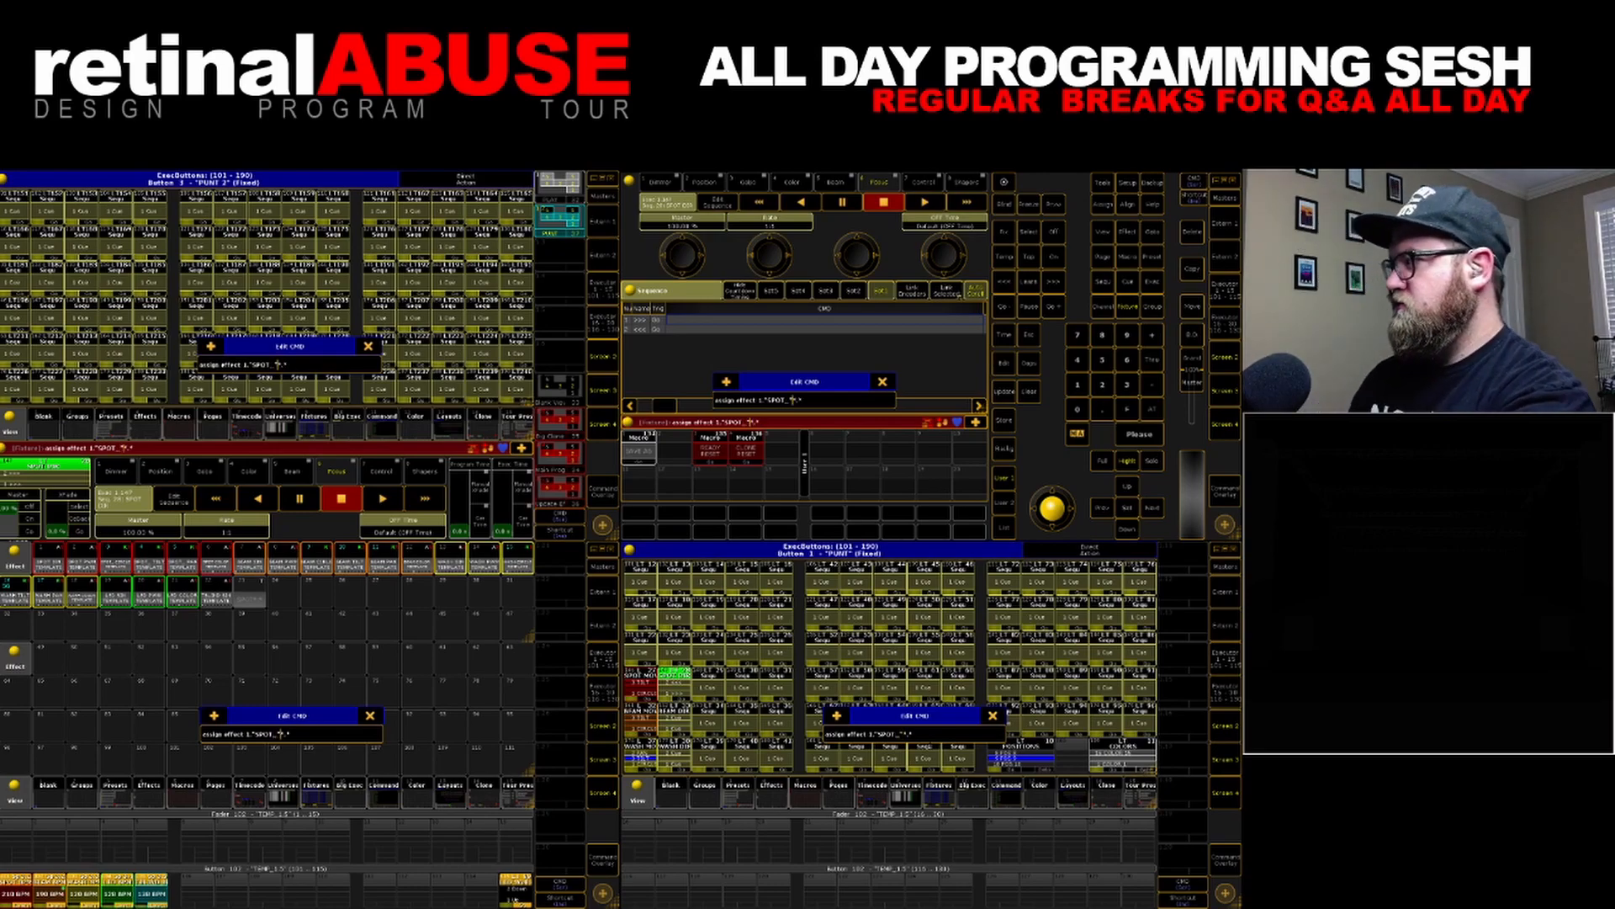
text(/dir=<>)
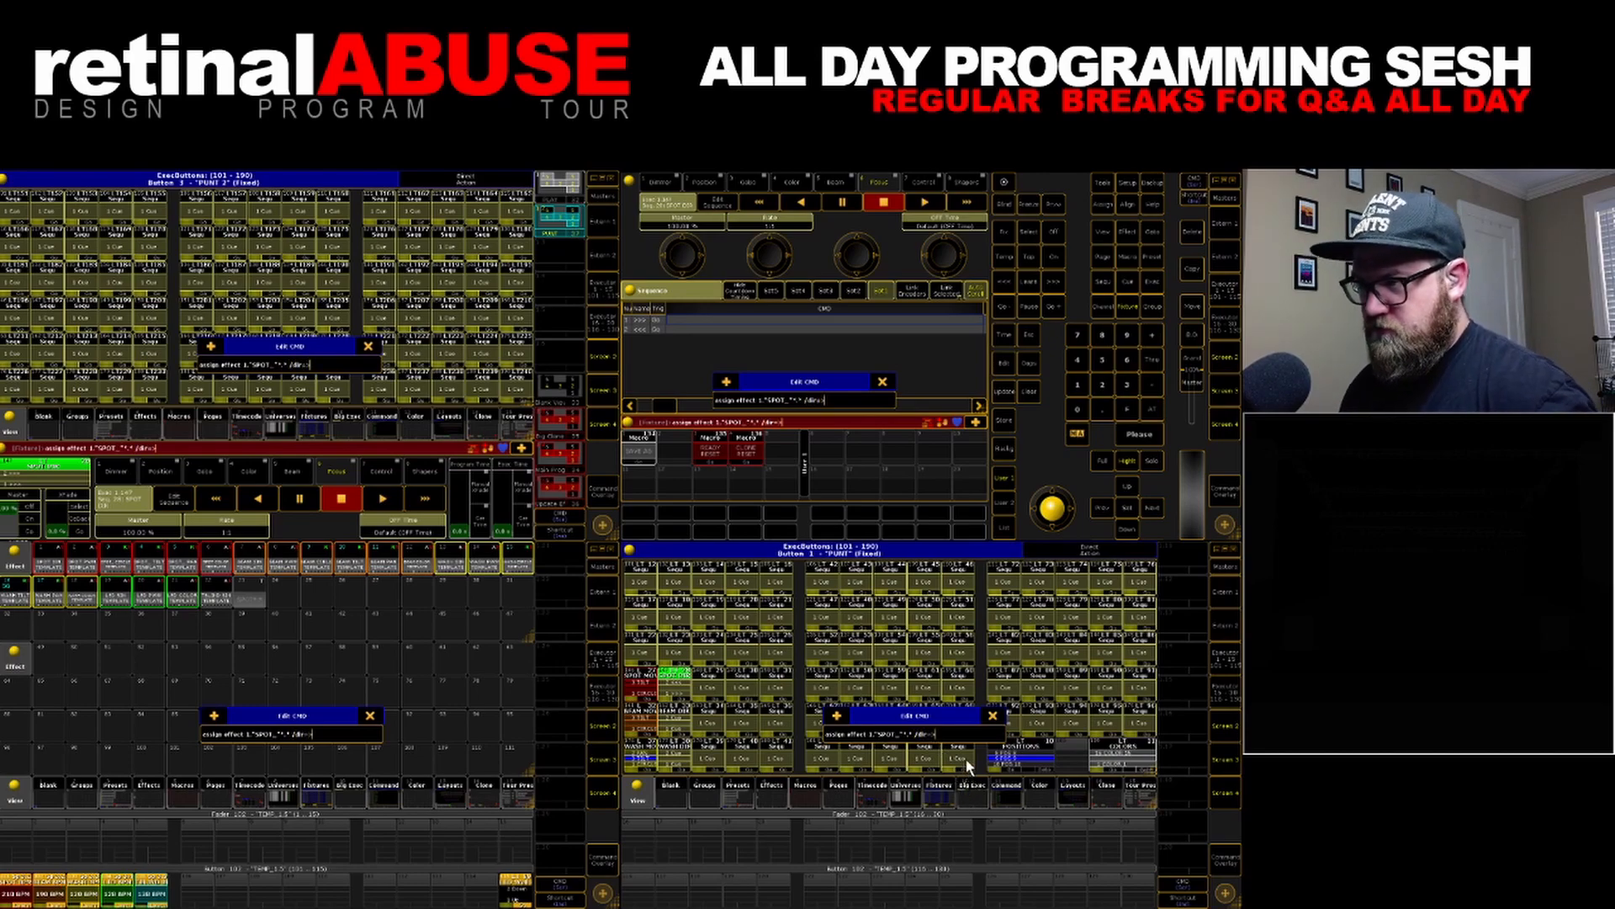
key(Return)
Copy the first cue's command to the <<< cue with the direction changed, giving Assign Effect 1."SPOT_"*.* /dir=<
right_click(765, 323)
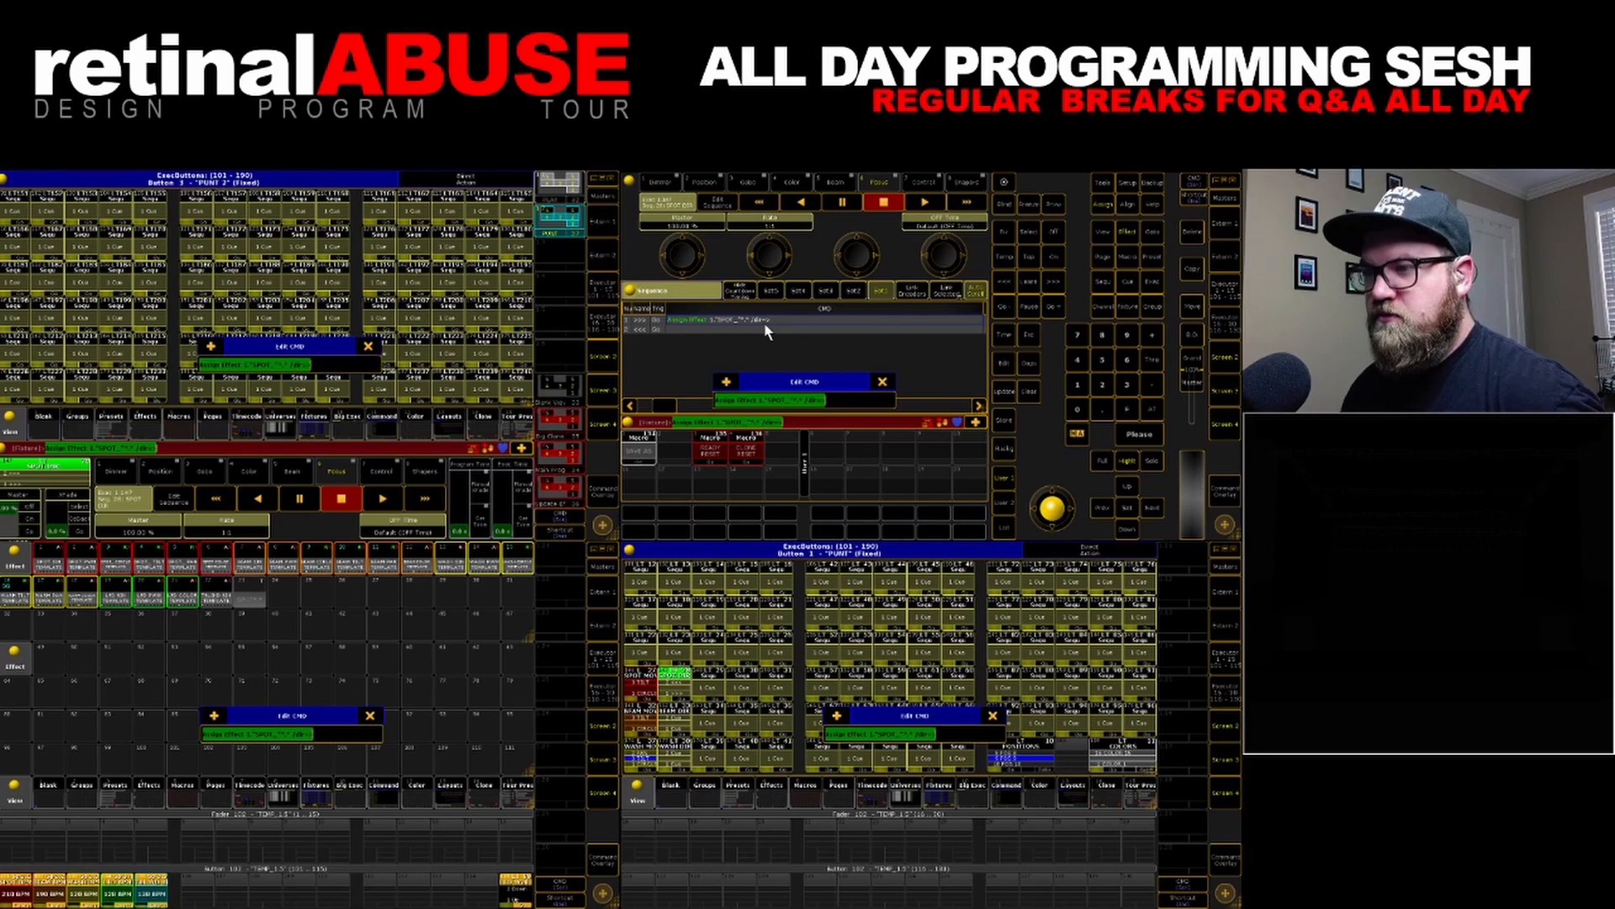
key(Return)
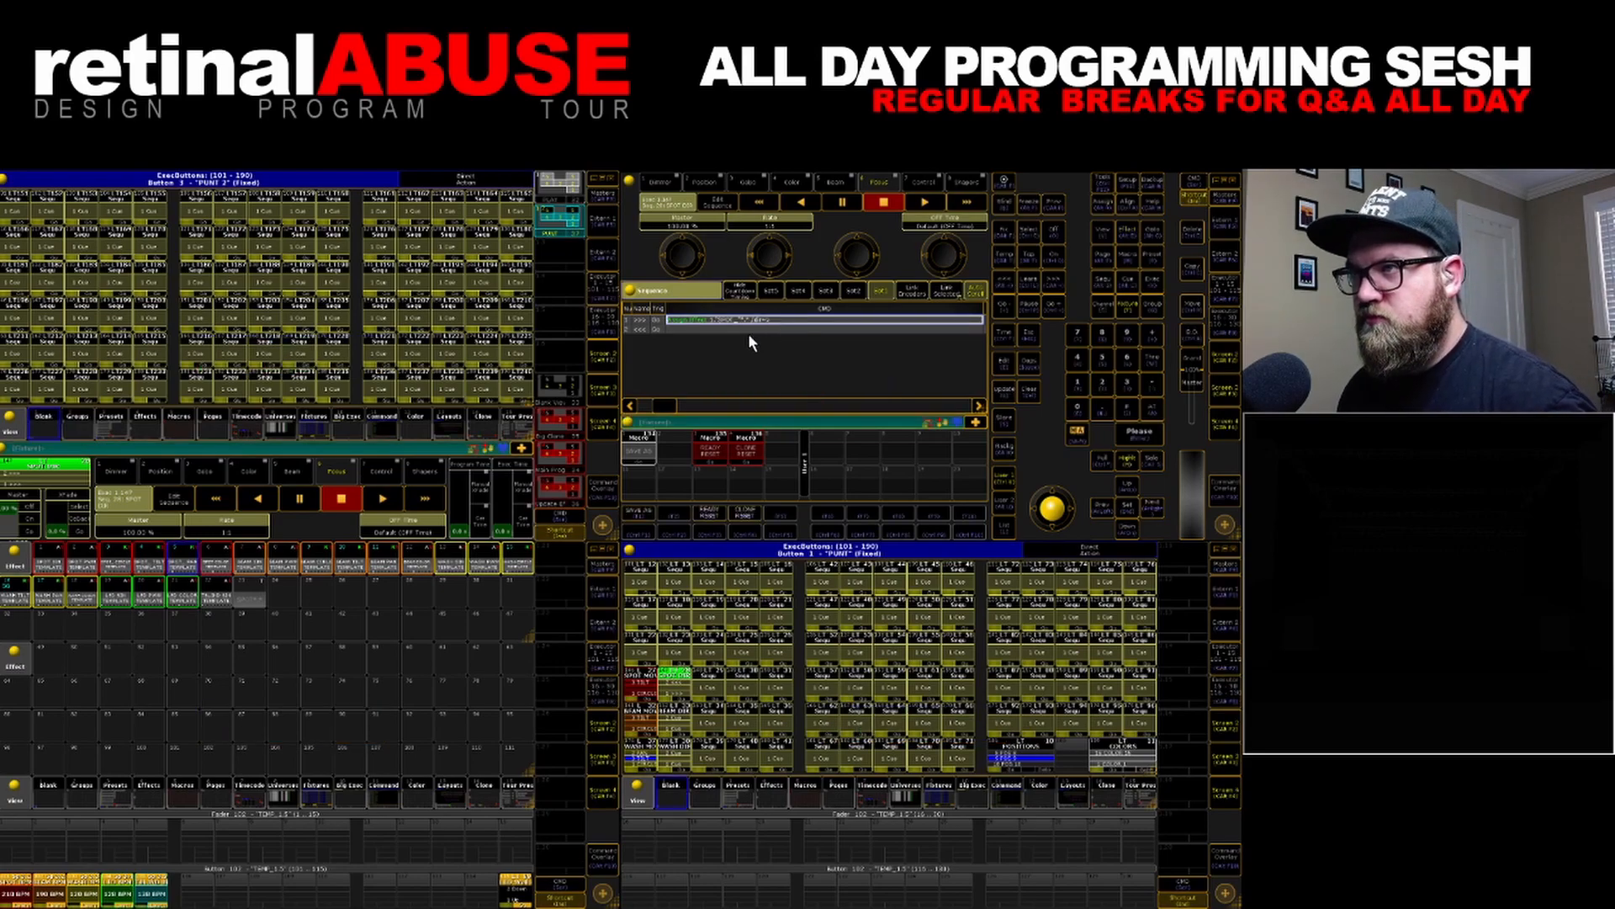
right_click(738, 326)
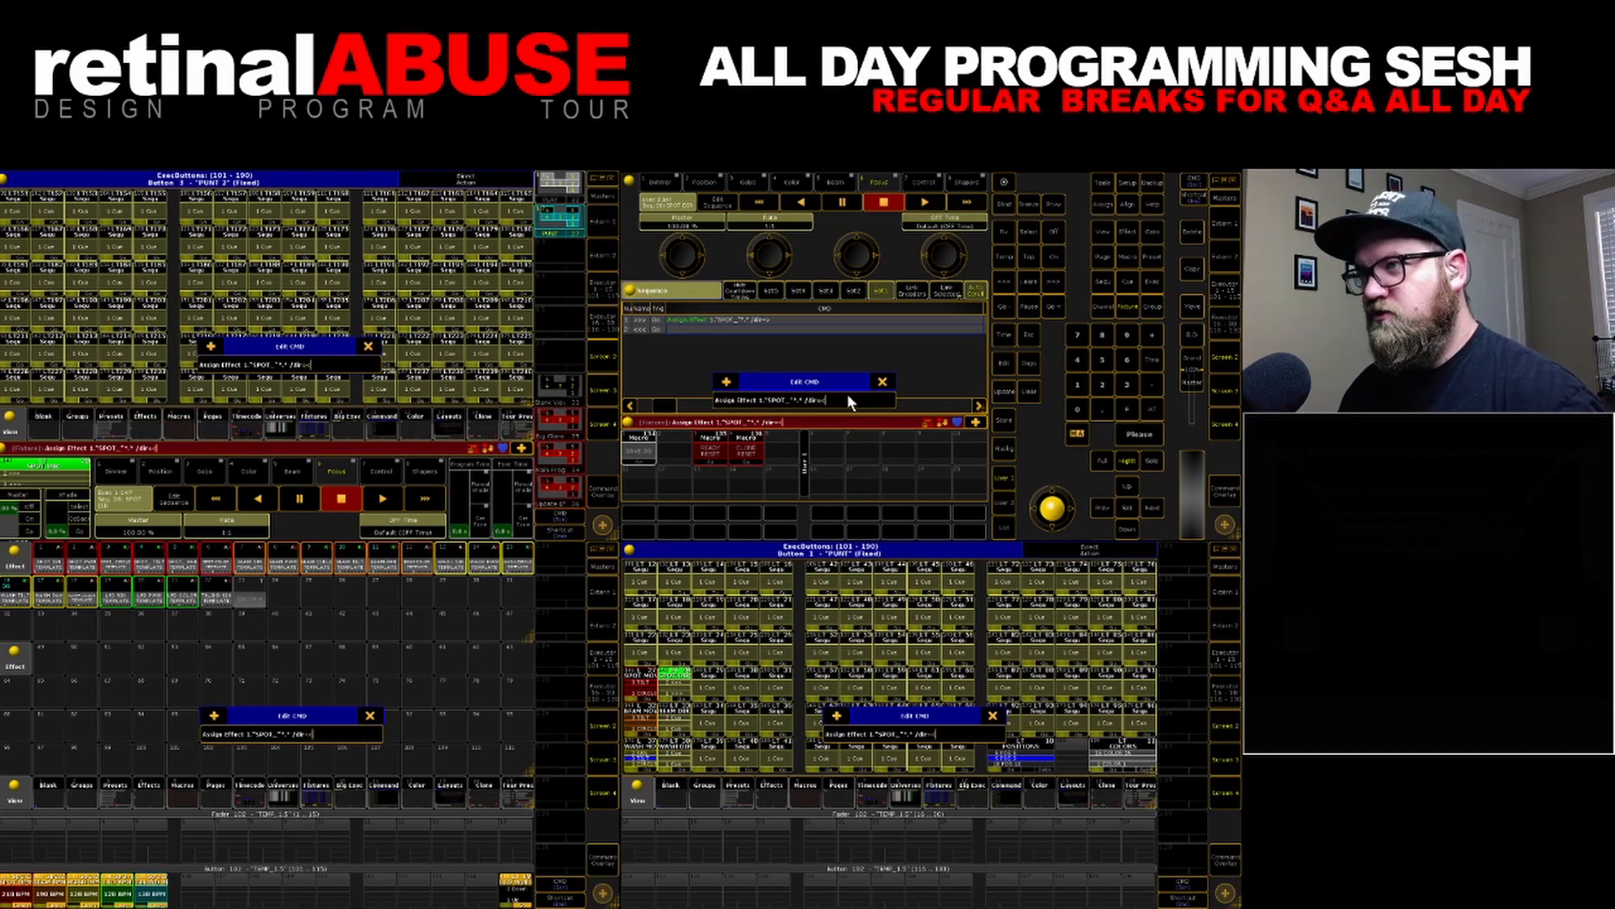
key(Return)
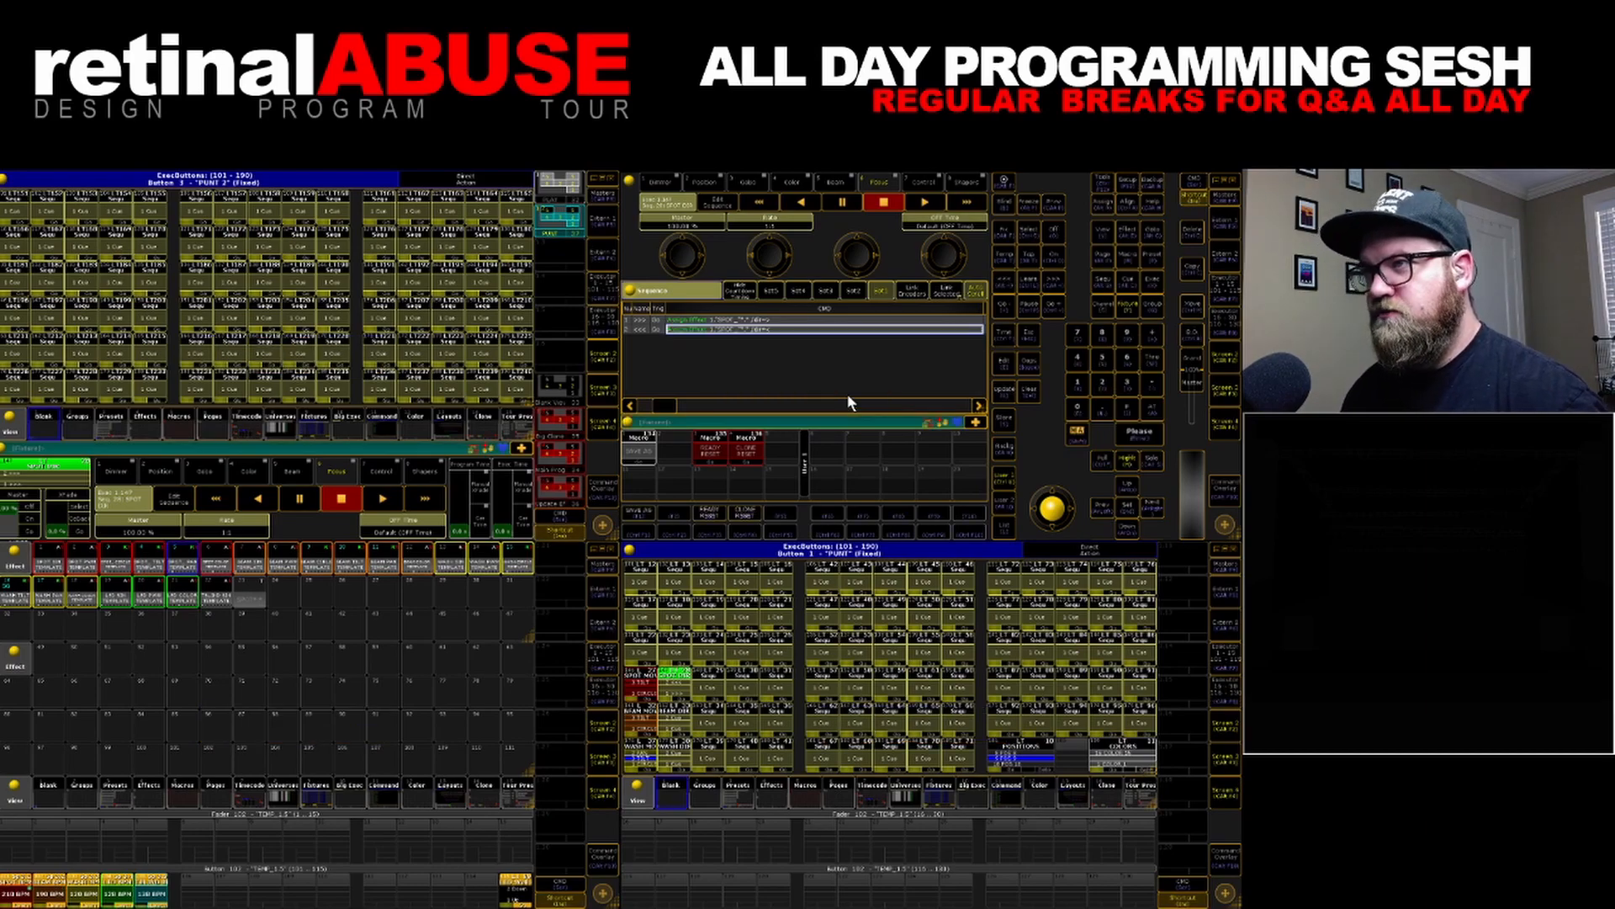
Test the direction cues against the SPOT_ CIRCLE TEMPLATE effect, check the command line feedback, and return to the effects view
click(125, 560)
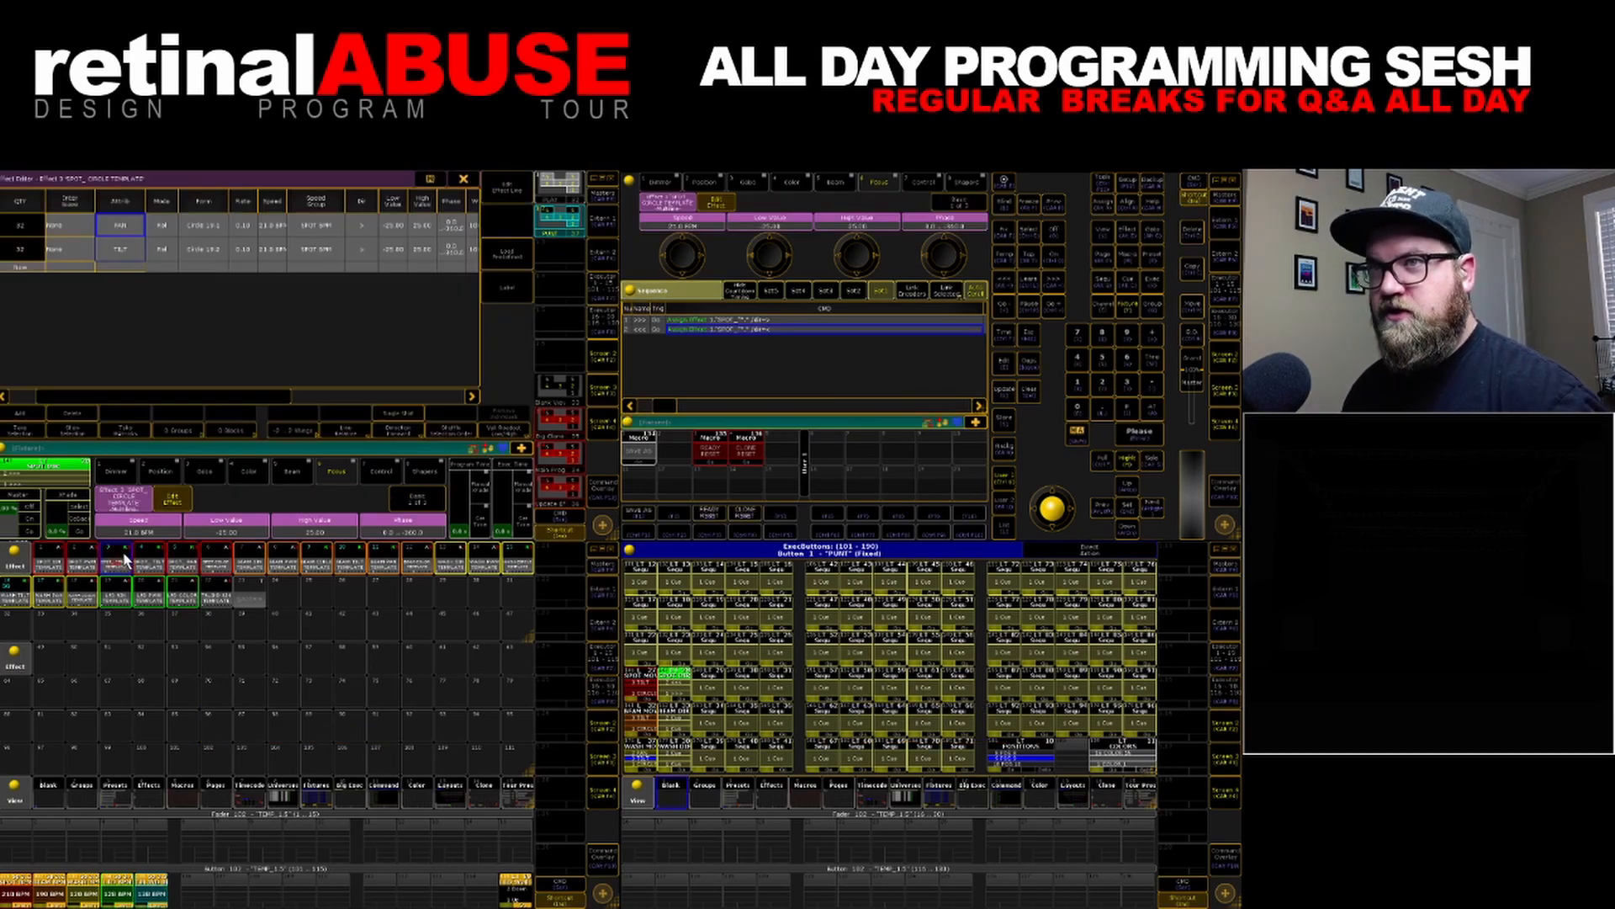
click(681, 705)
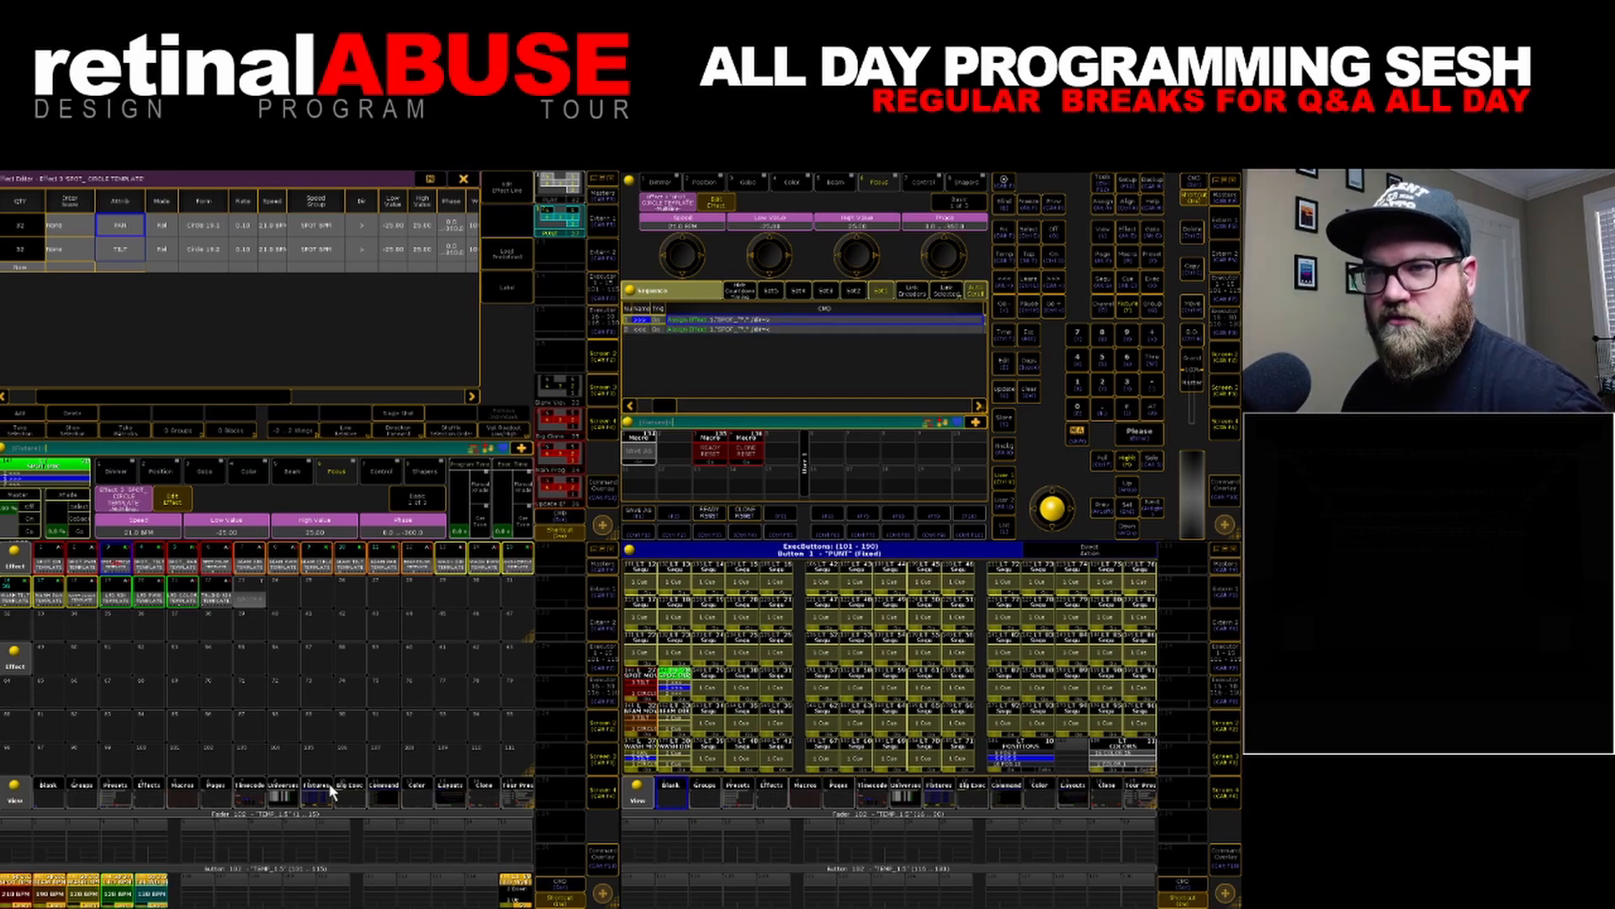
click(372, 795)
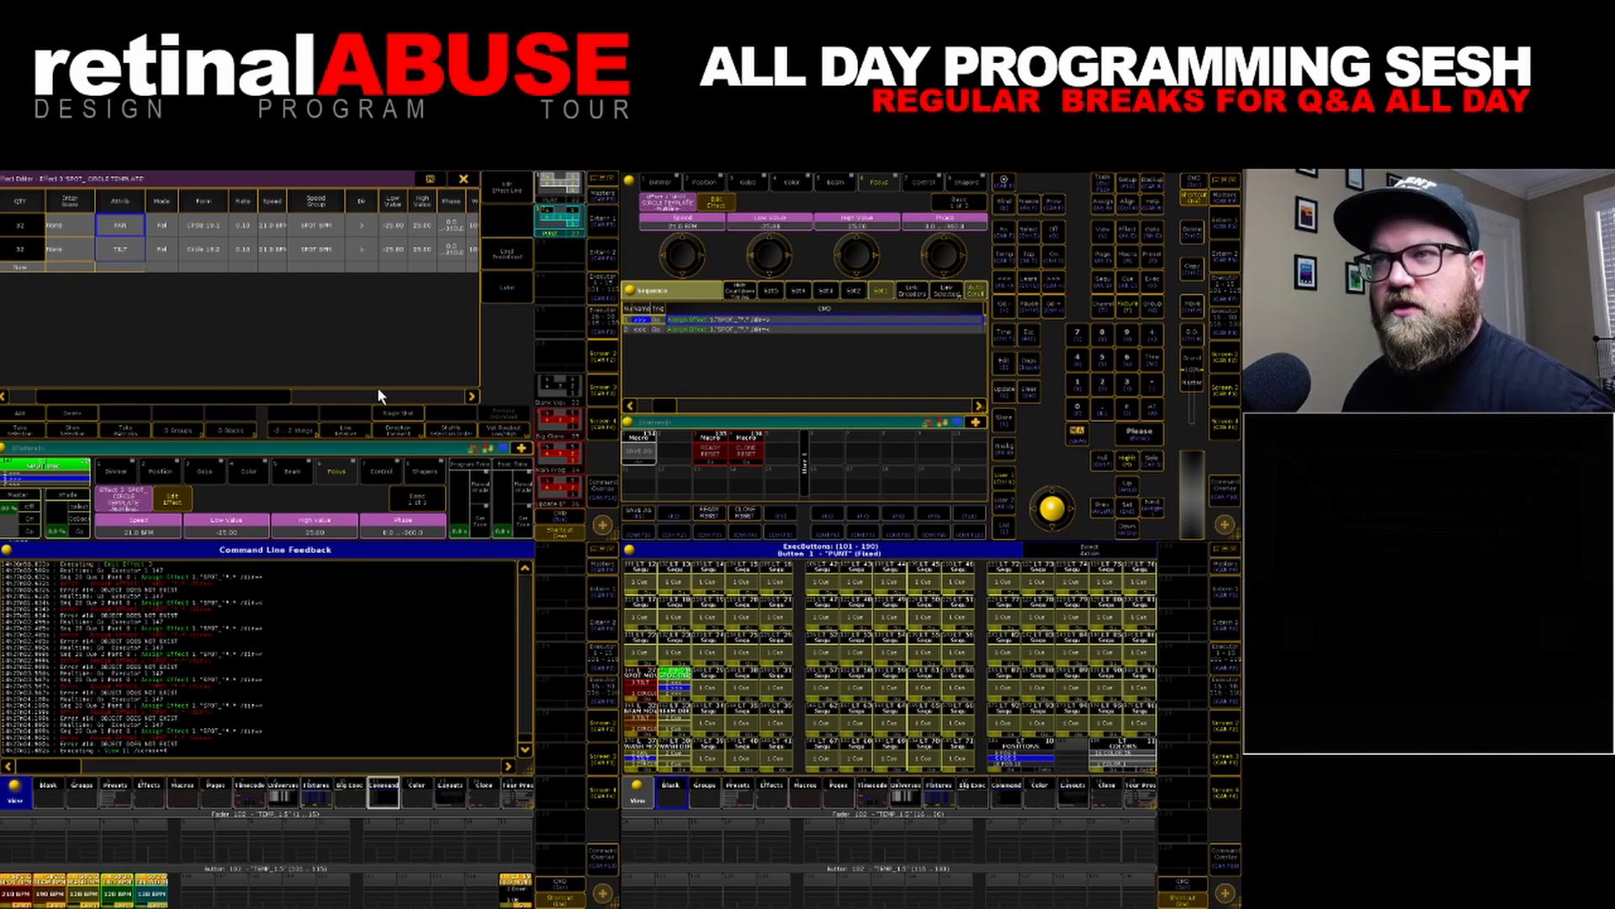
click(158, 791)
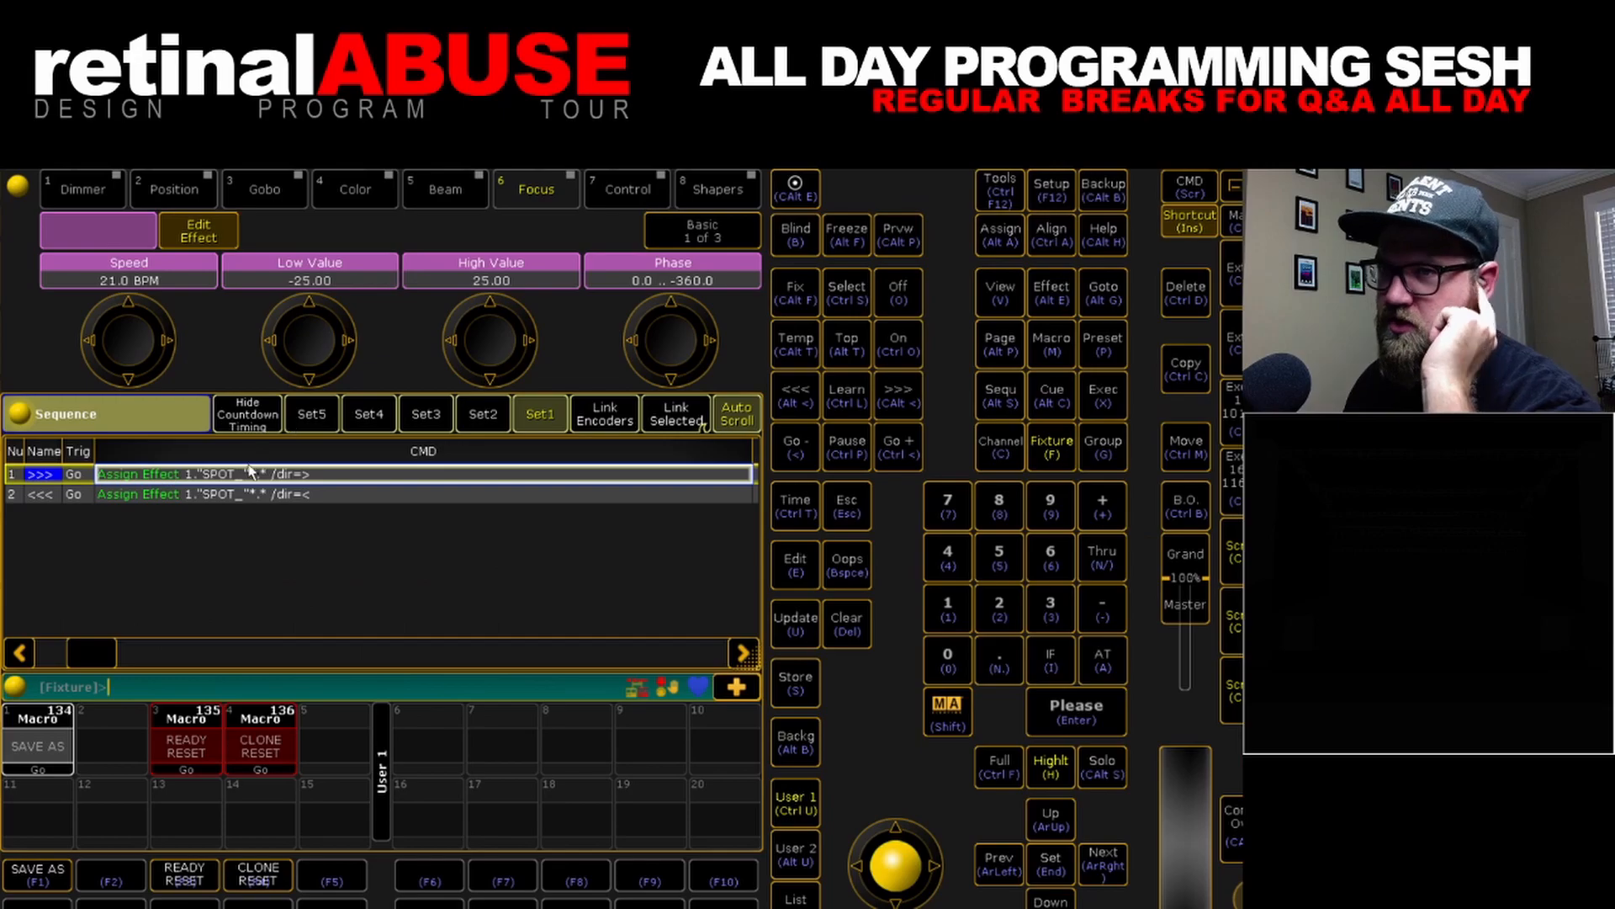
Correct the >>> cue's command to Assign Effect 1."SPOT_*".* /dir=> by moving the wildcard inside the quotes
click(250, 471)
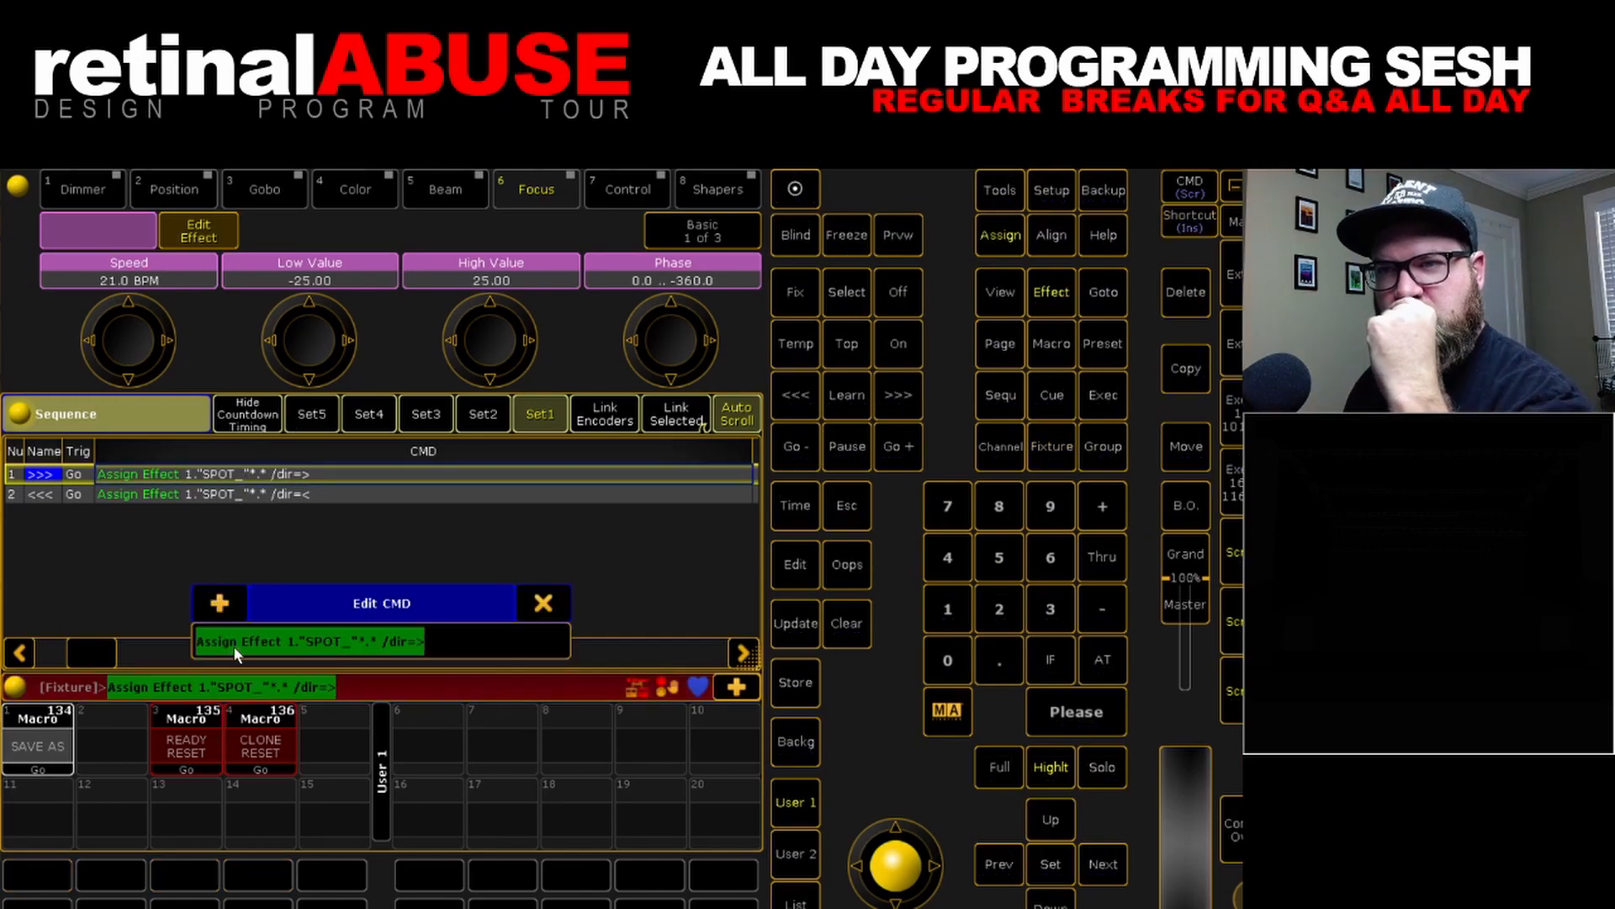
click(306, 644)
drag(306, 644, 352, 644)
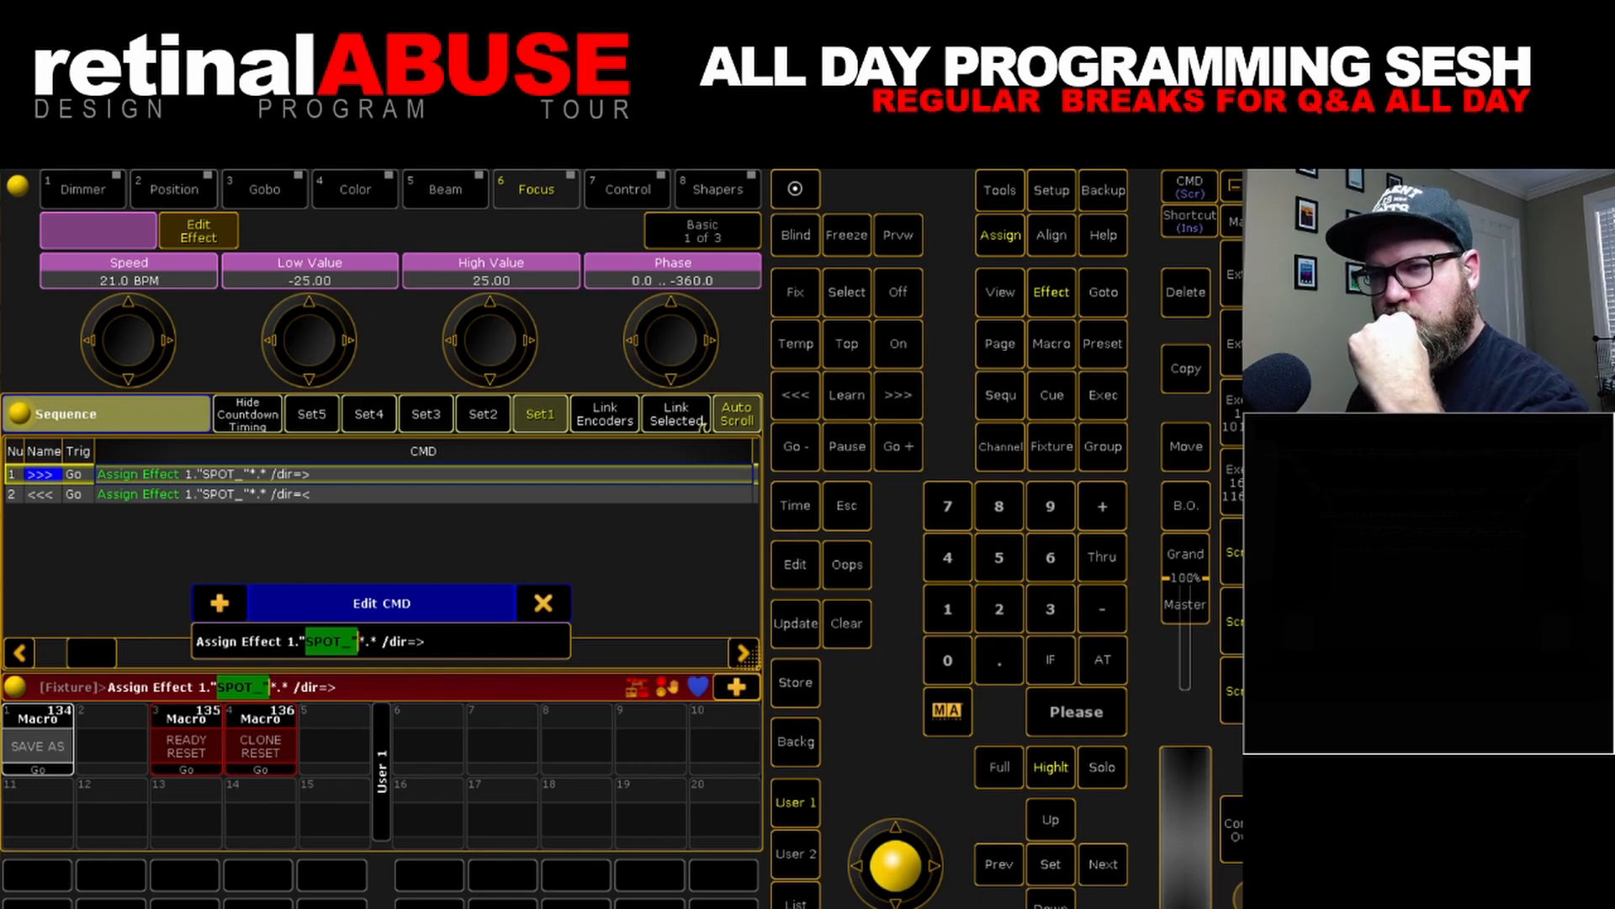
click(358, 641)
drag(358, 641, 365, 641)
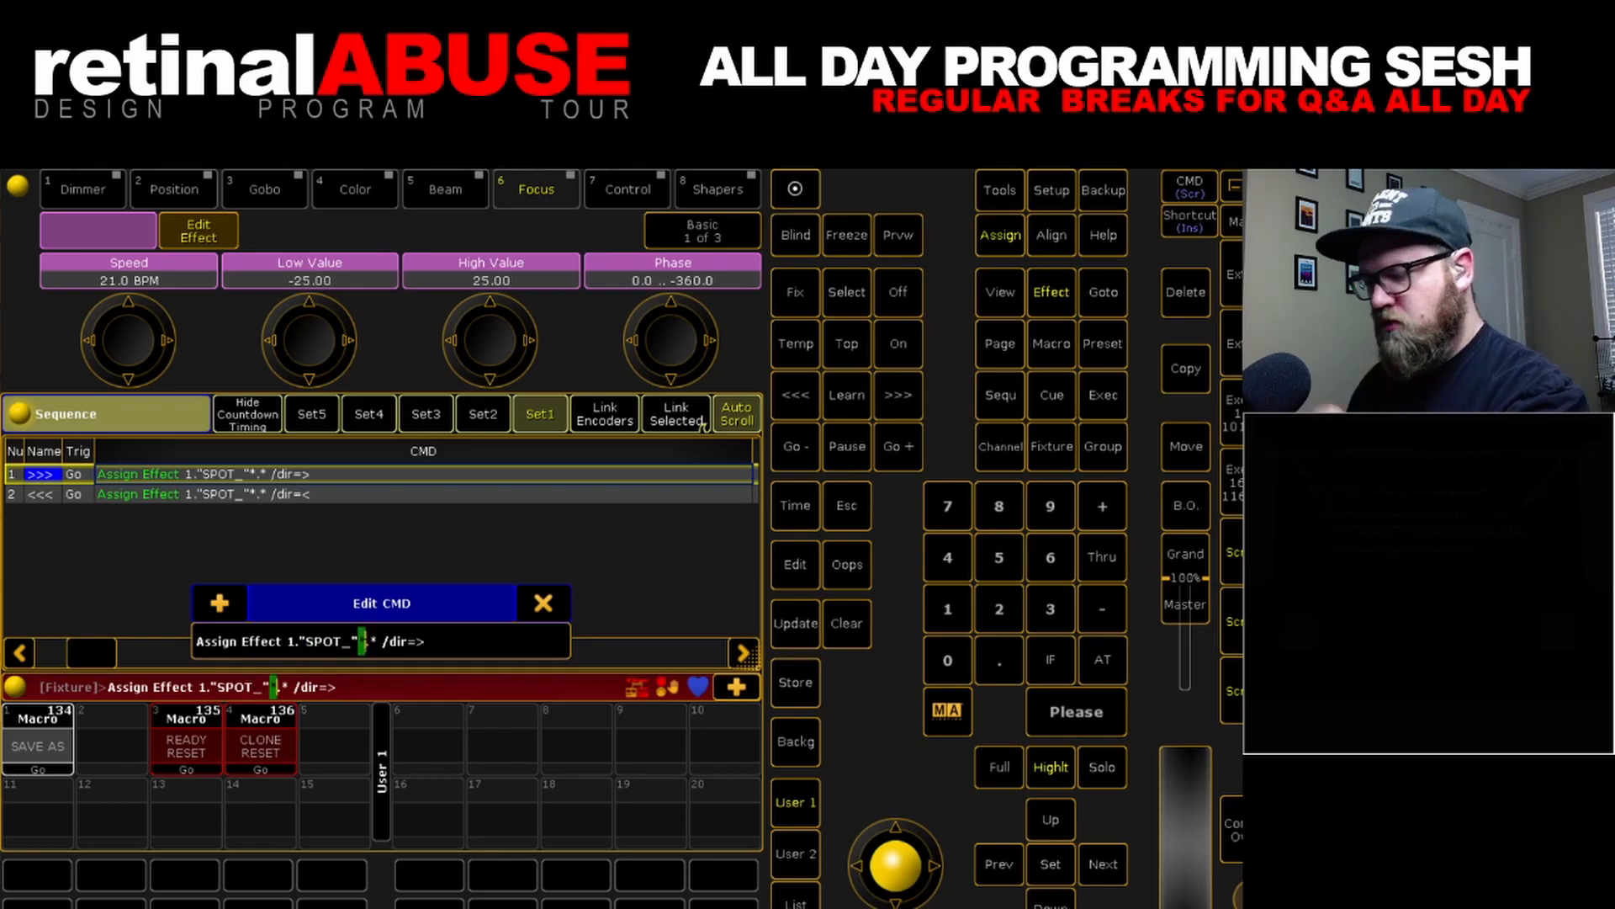
key(BackSpace)
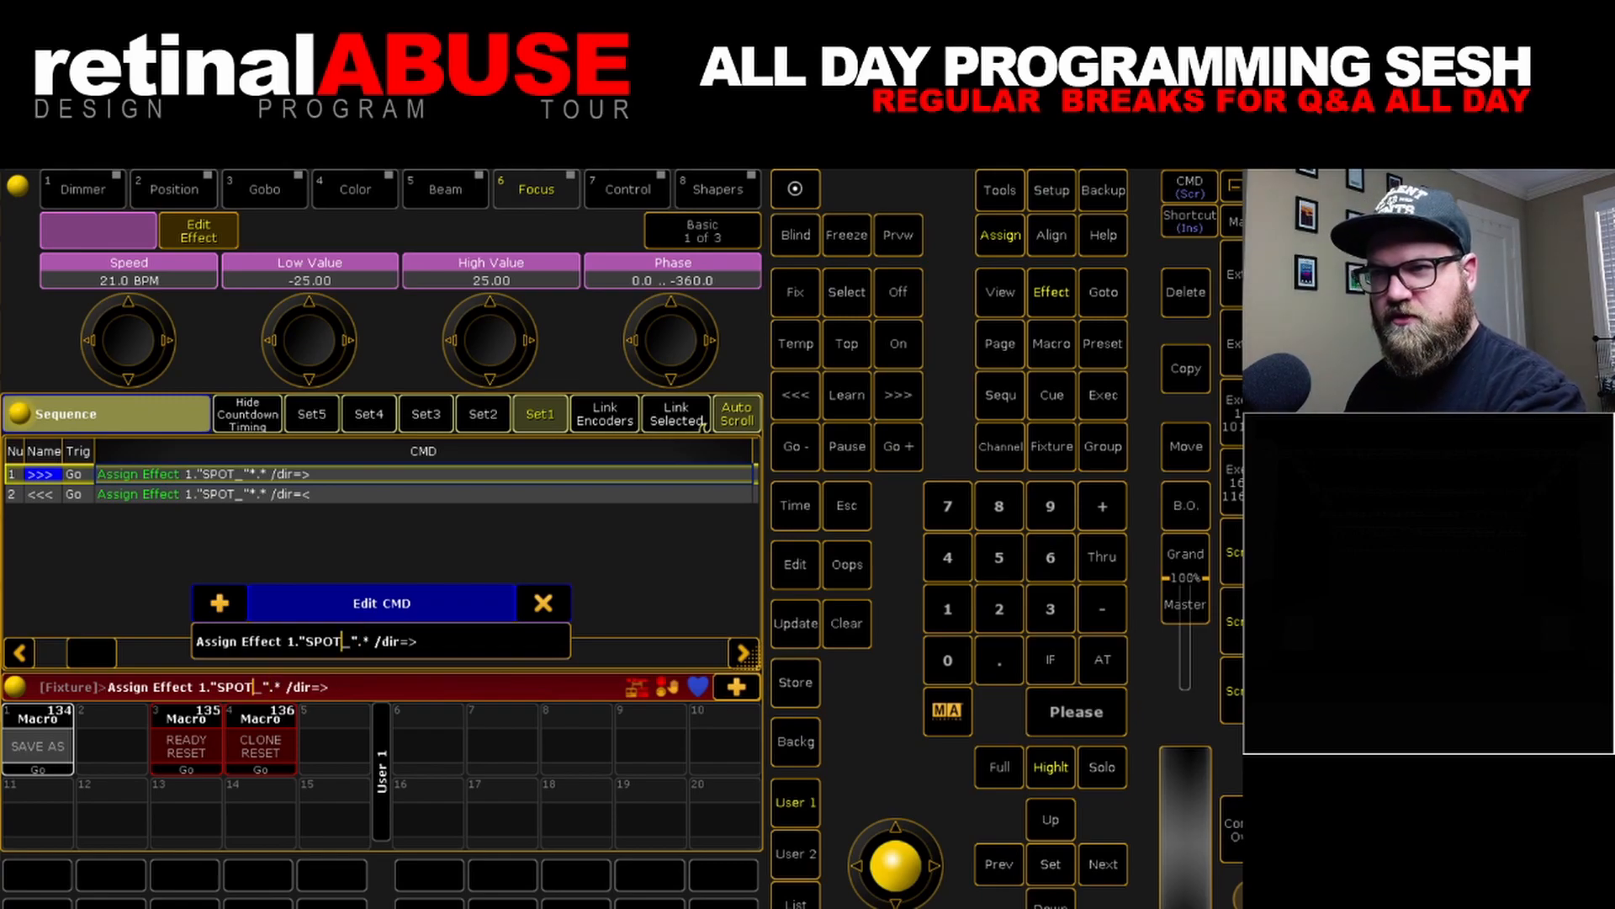
text(*)
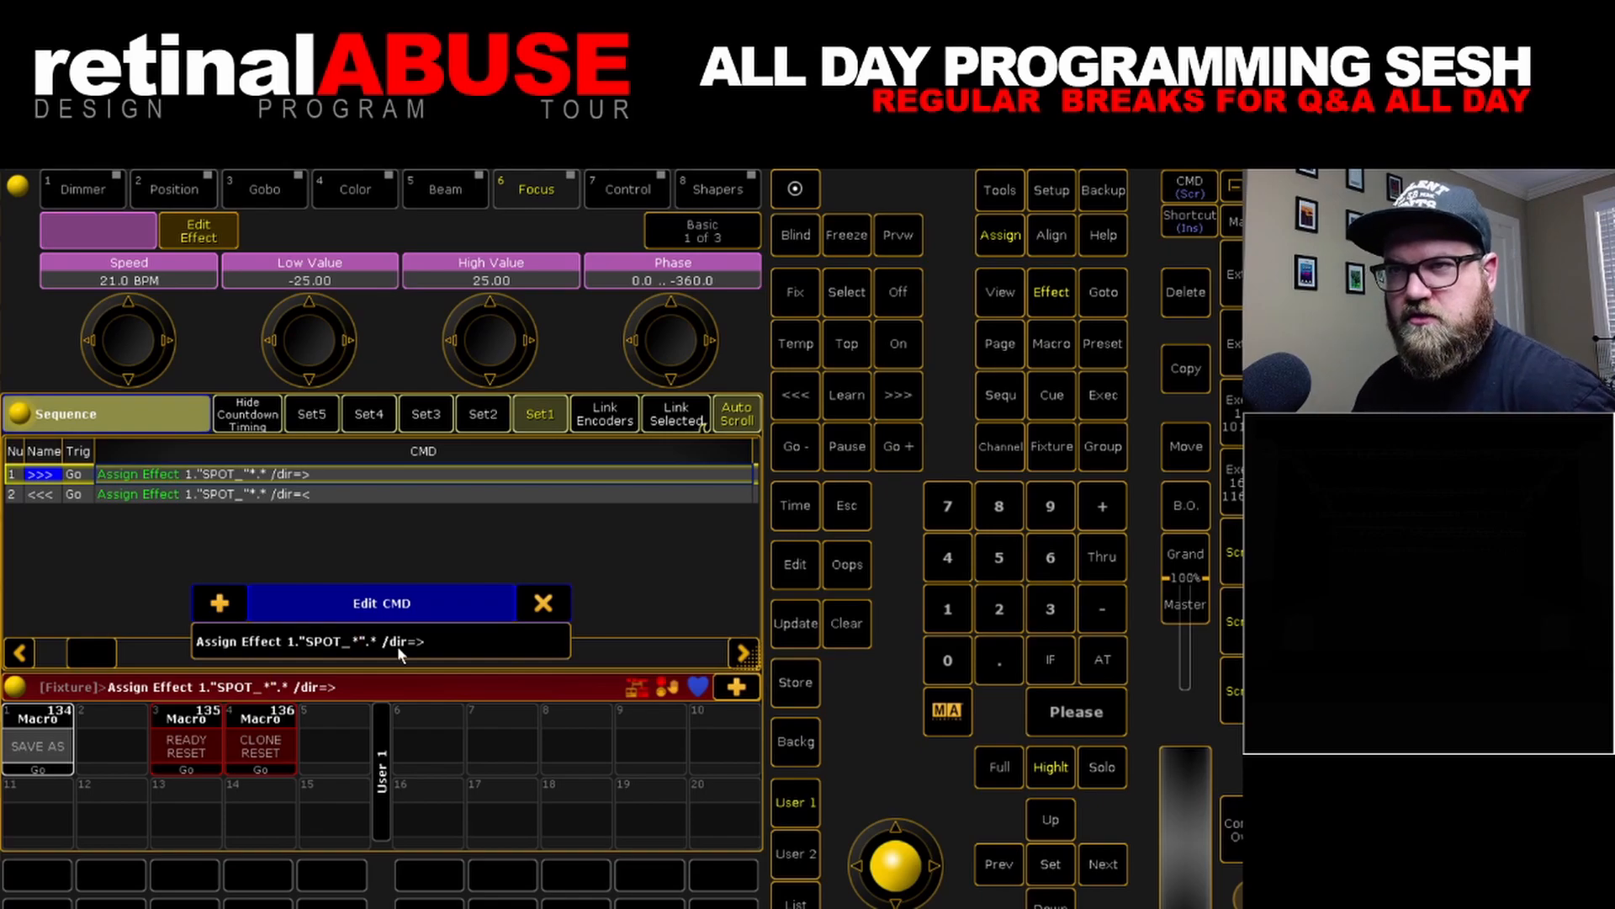
key(Return)
Correct the <<< cue's command to Assign Effect 1."SPOT_*".* /dir=< by moving the wildcard inside the quotes
double_click(252, 495)
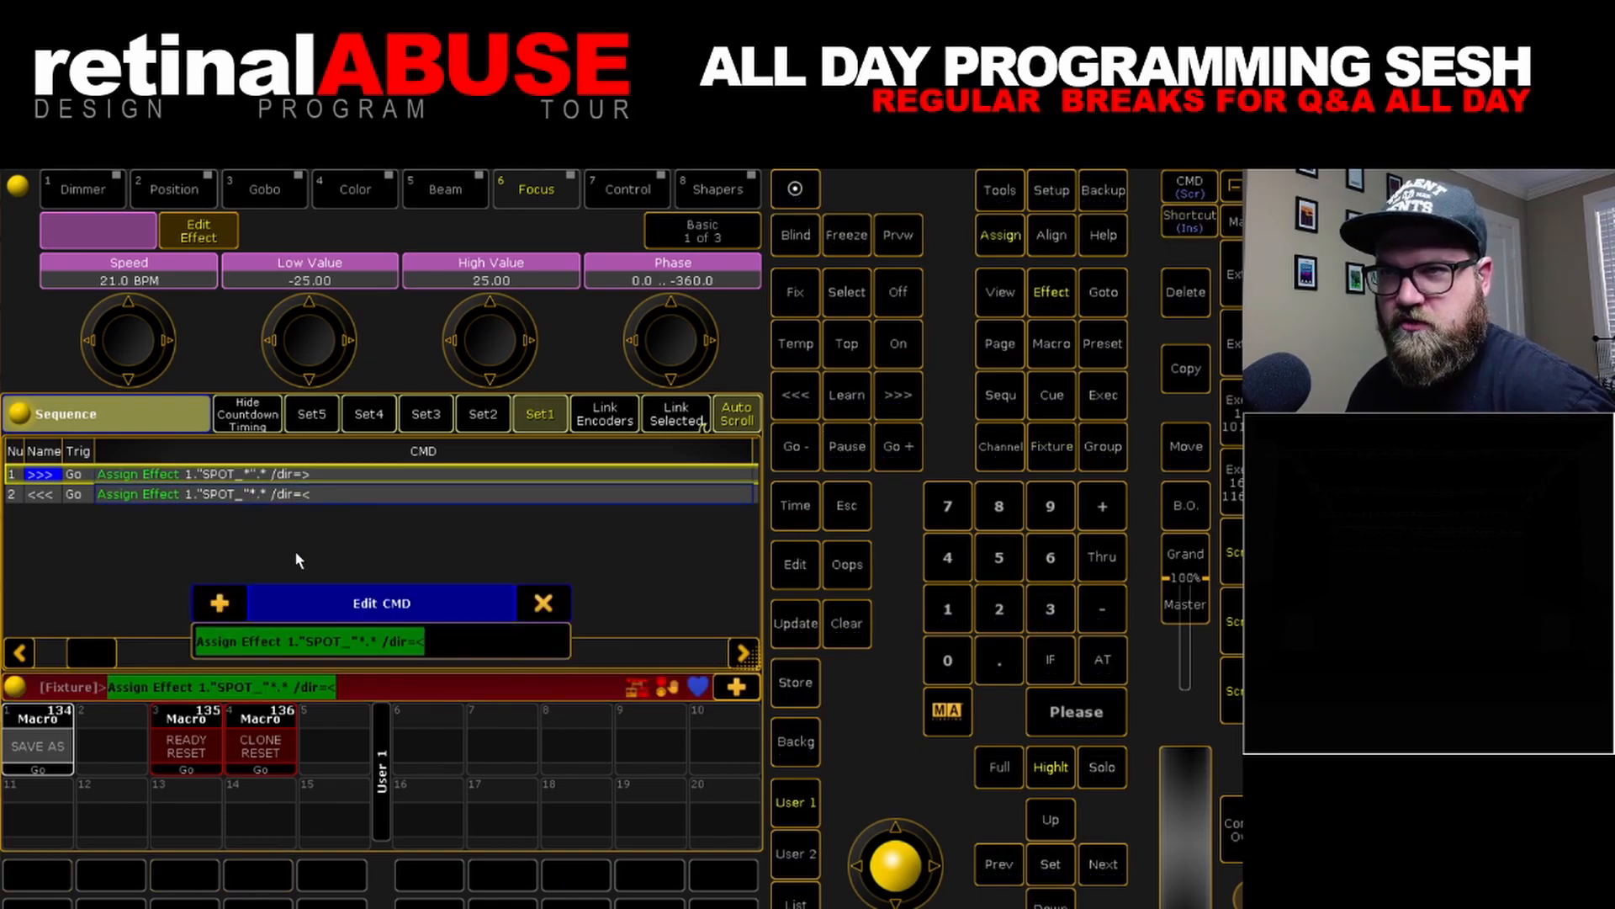
click(360, 643)
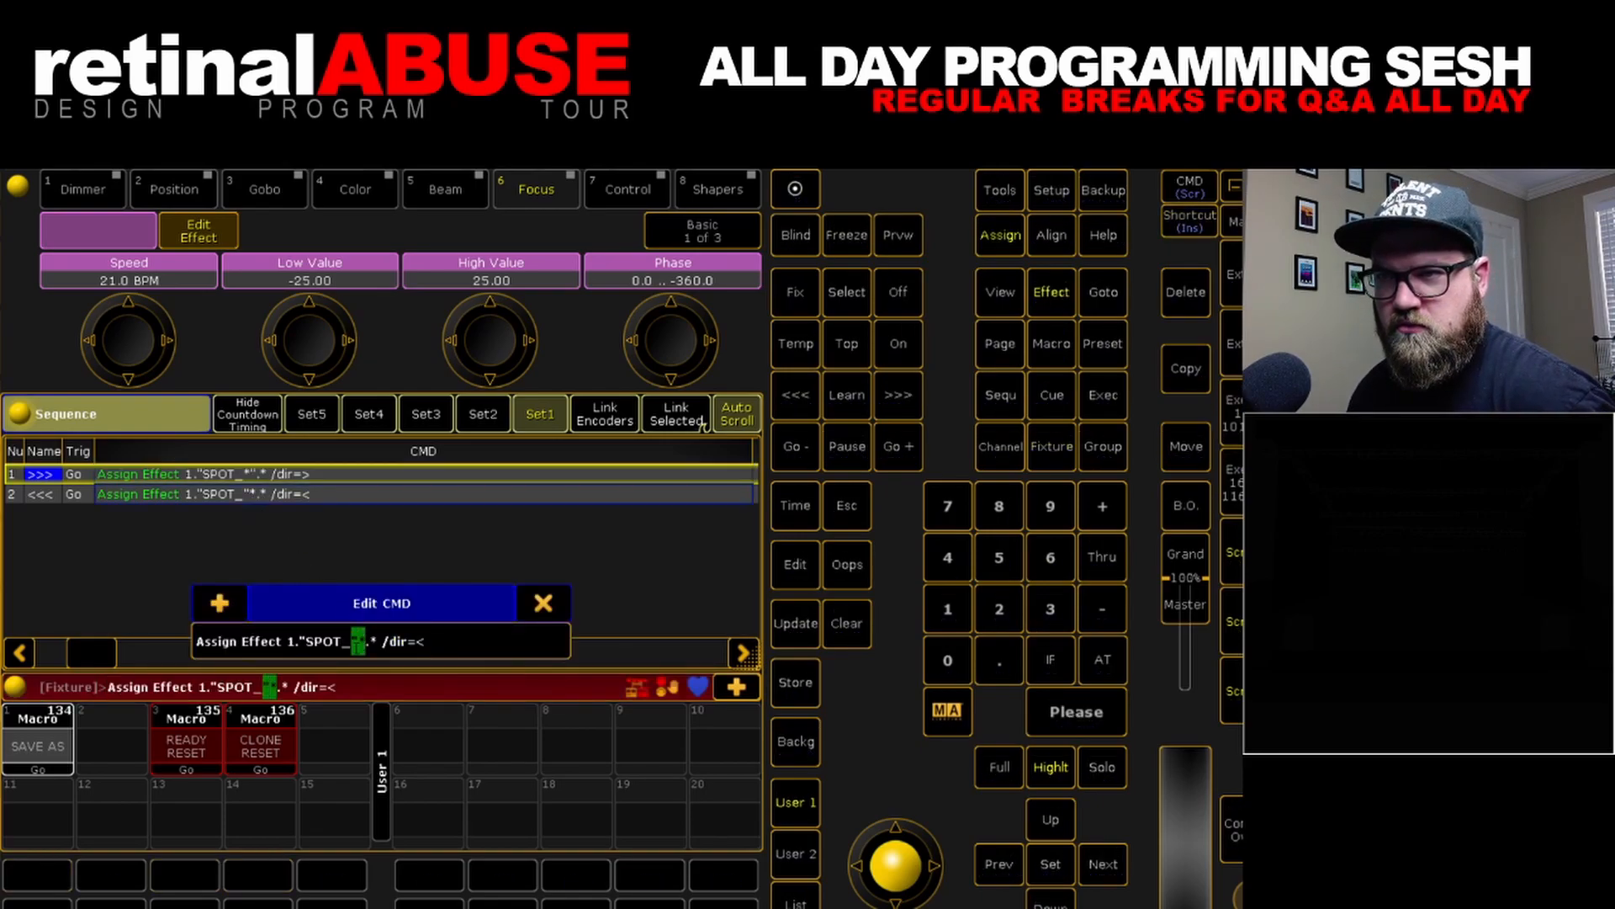
key(Delete)
key(Right)
text(")
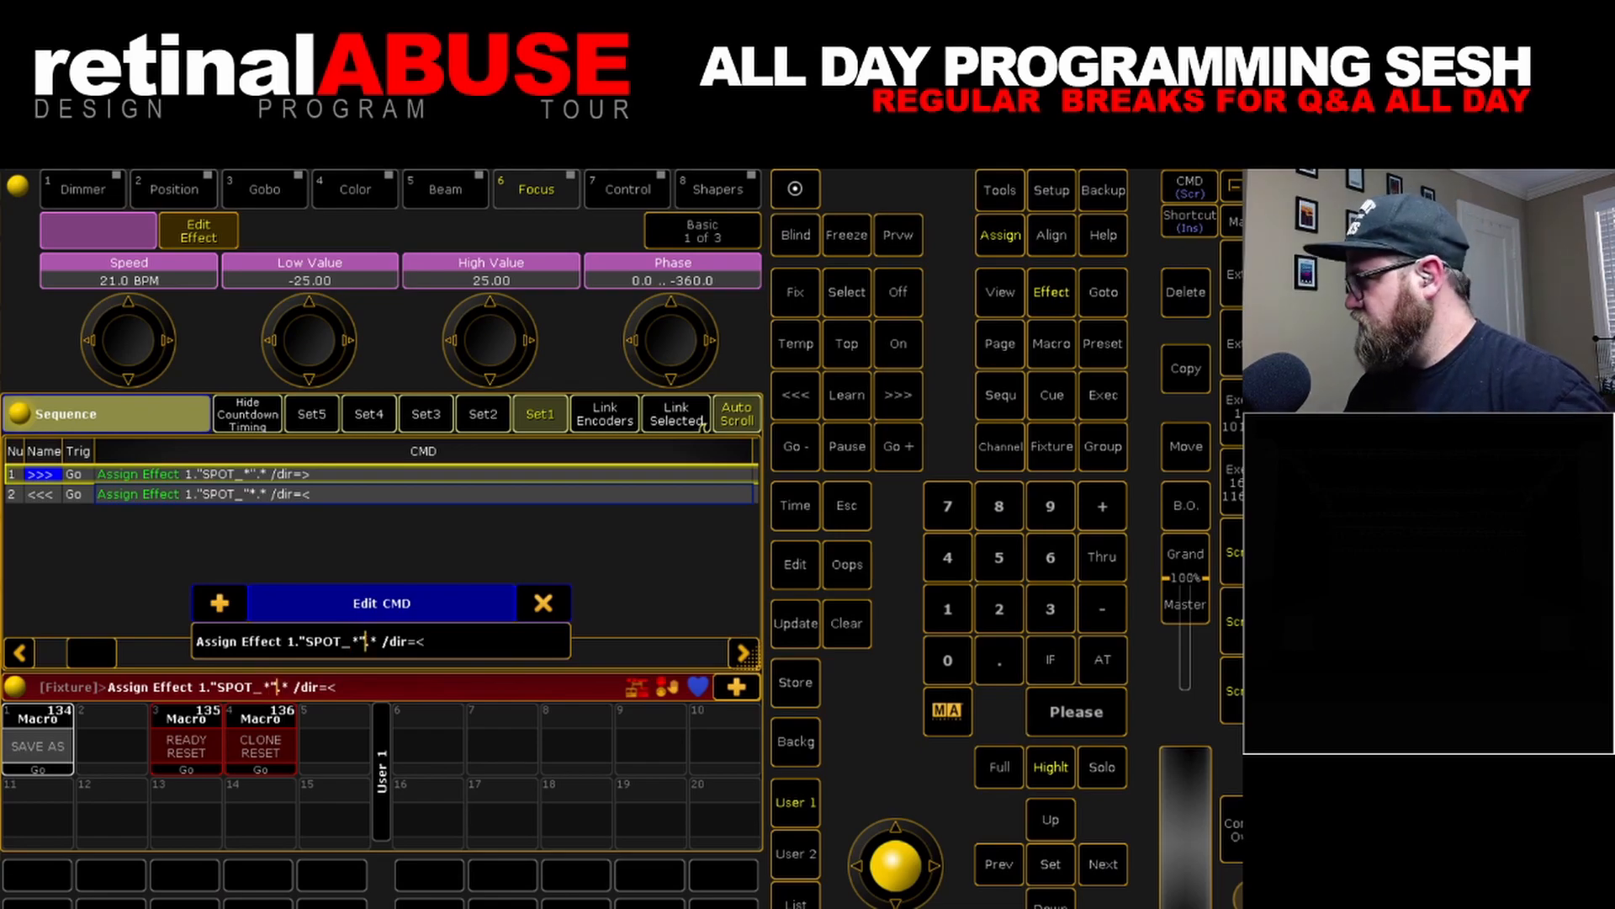
key(Return)
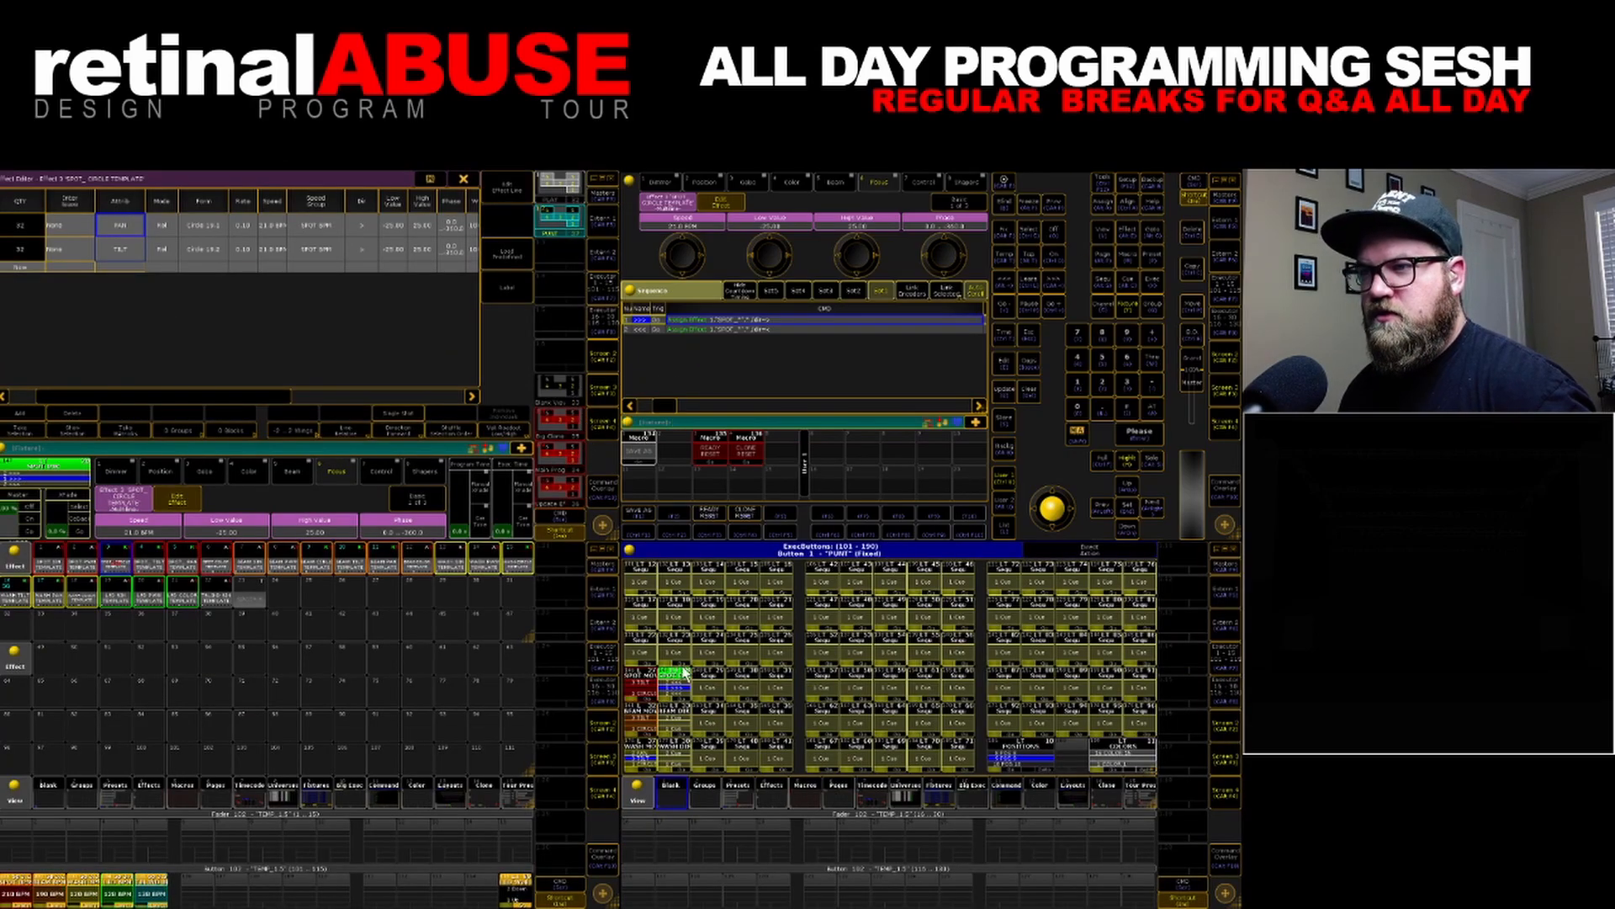
Assign an appearance color to the SPOT DIR executor
key(alt+a)
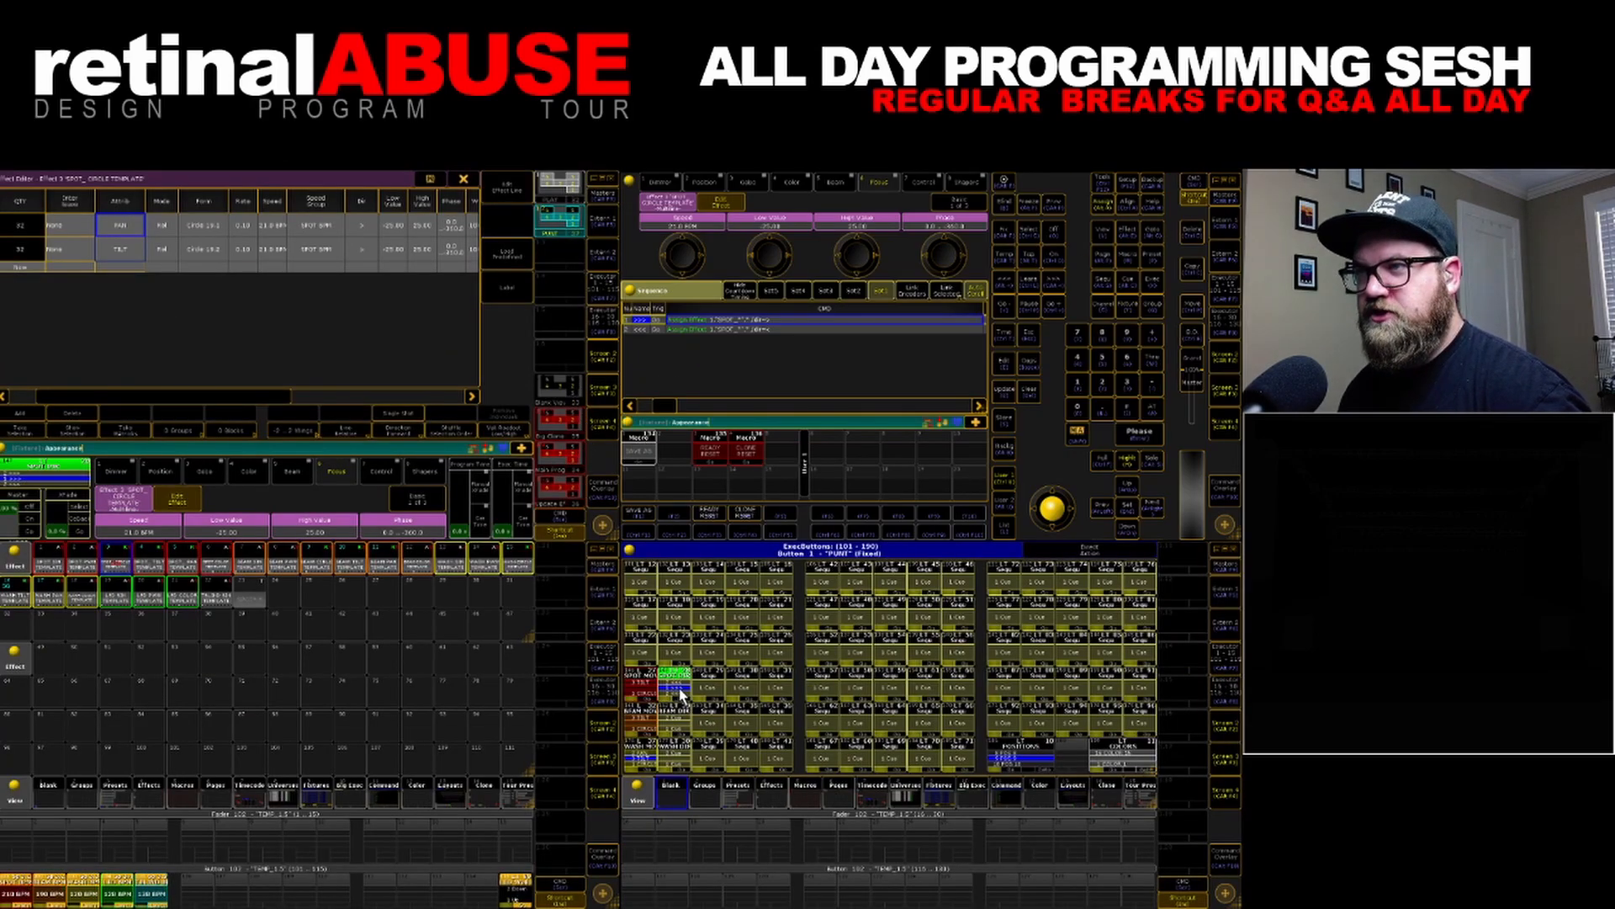
click(679, 694)
click(944, 673)
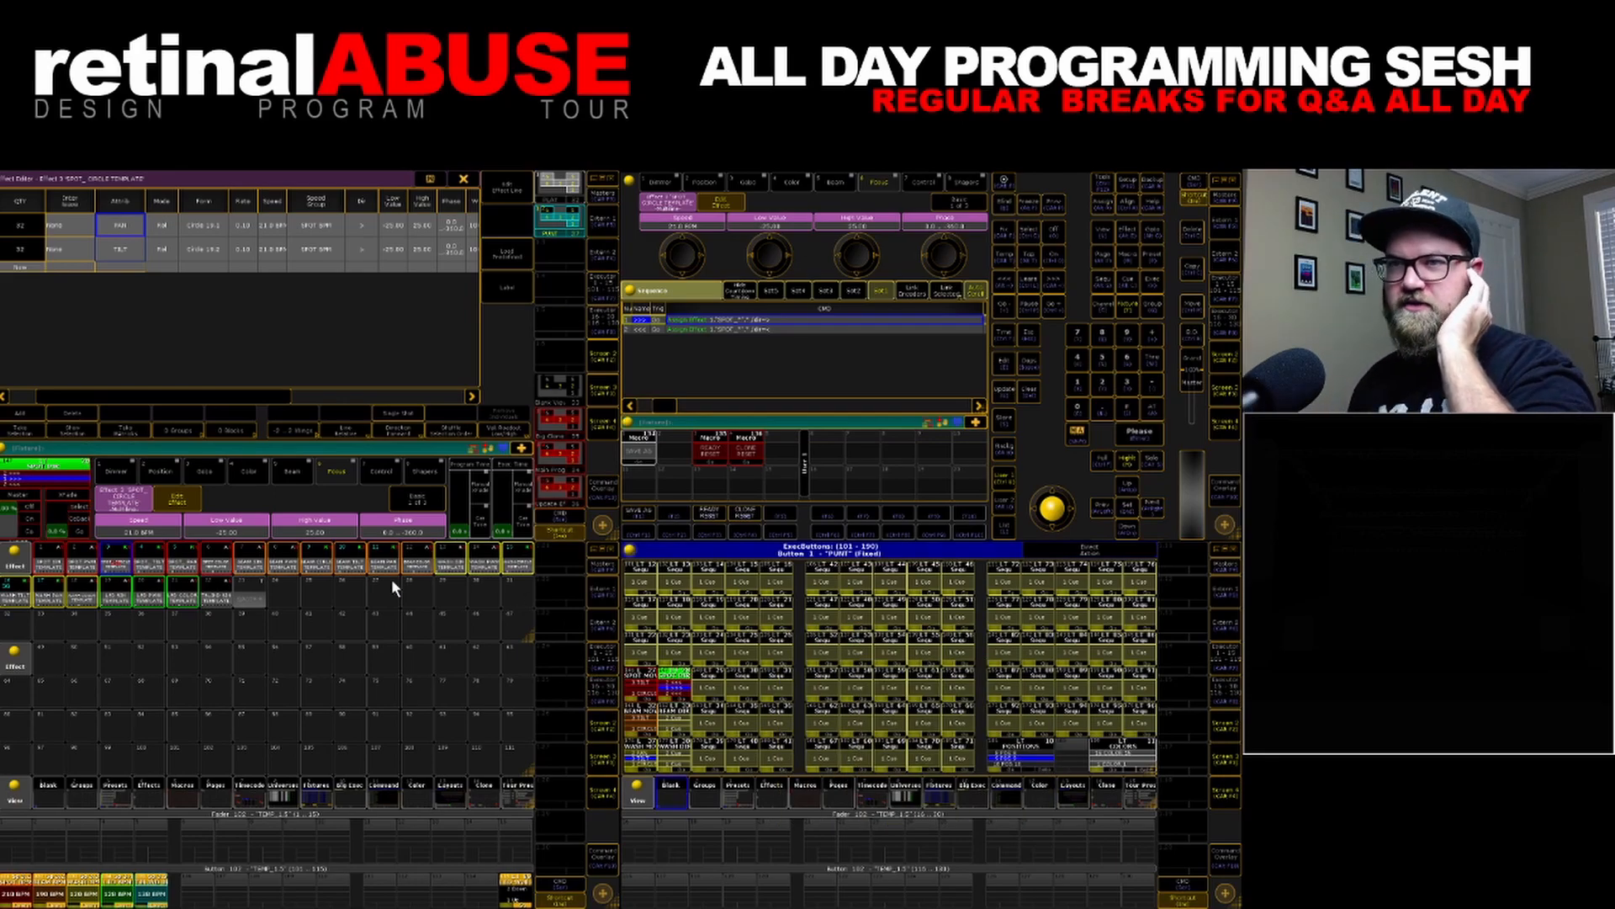
Rename effect 9 to BEAM_ CIRLE TEMPLATE by adding an underscore after BEAM
click(317, 560)
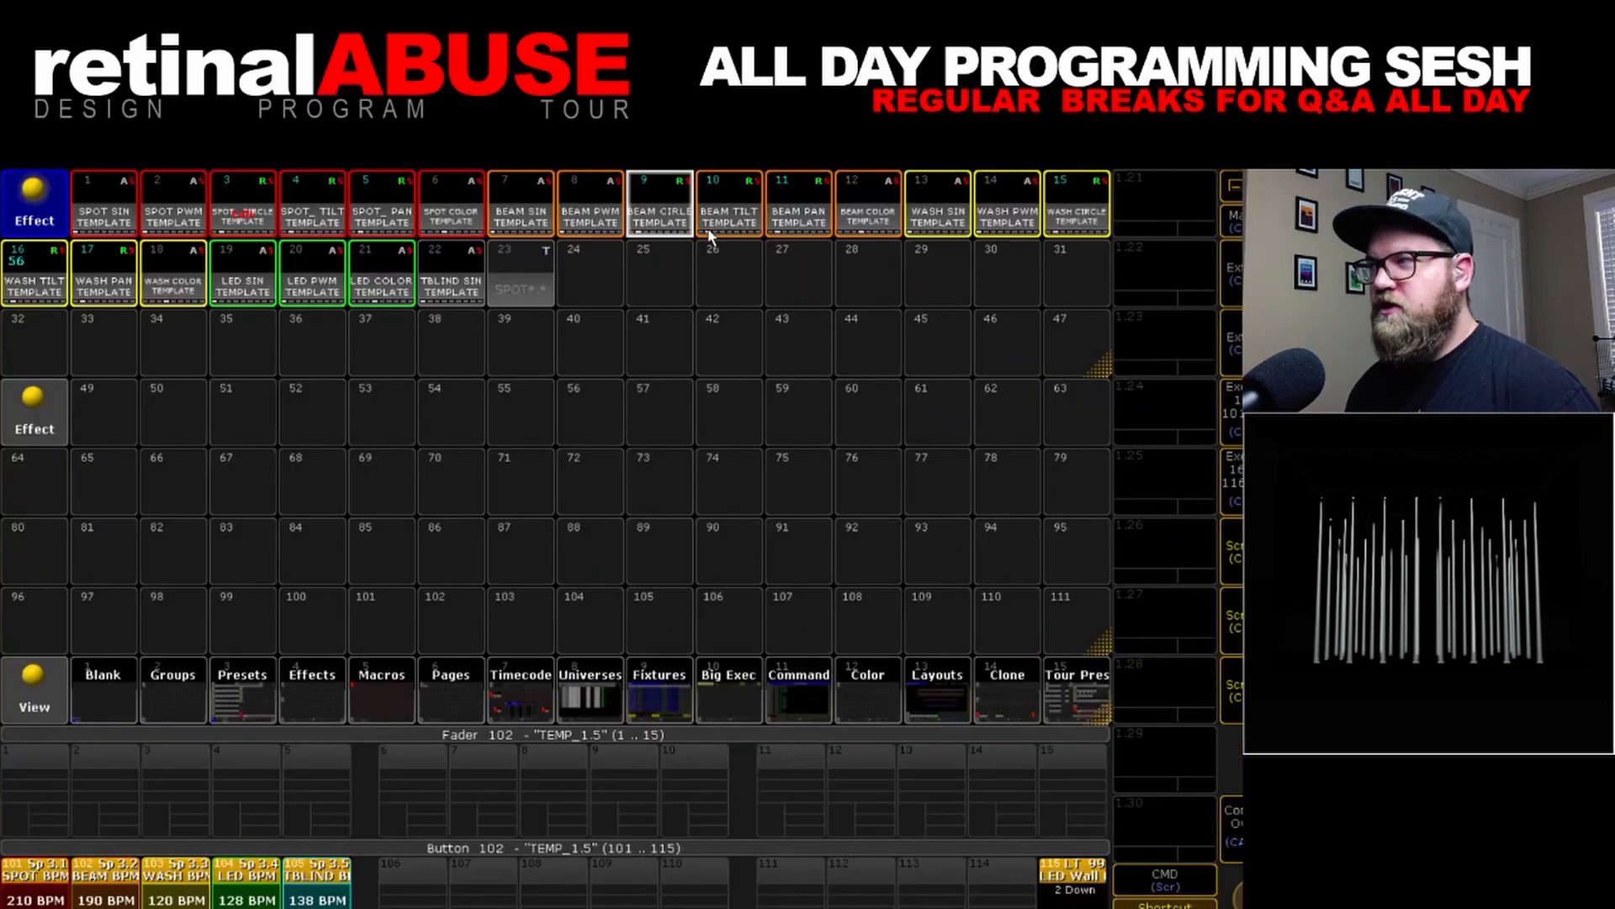
click(660, 210)
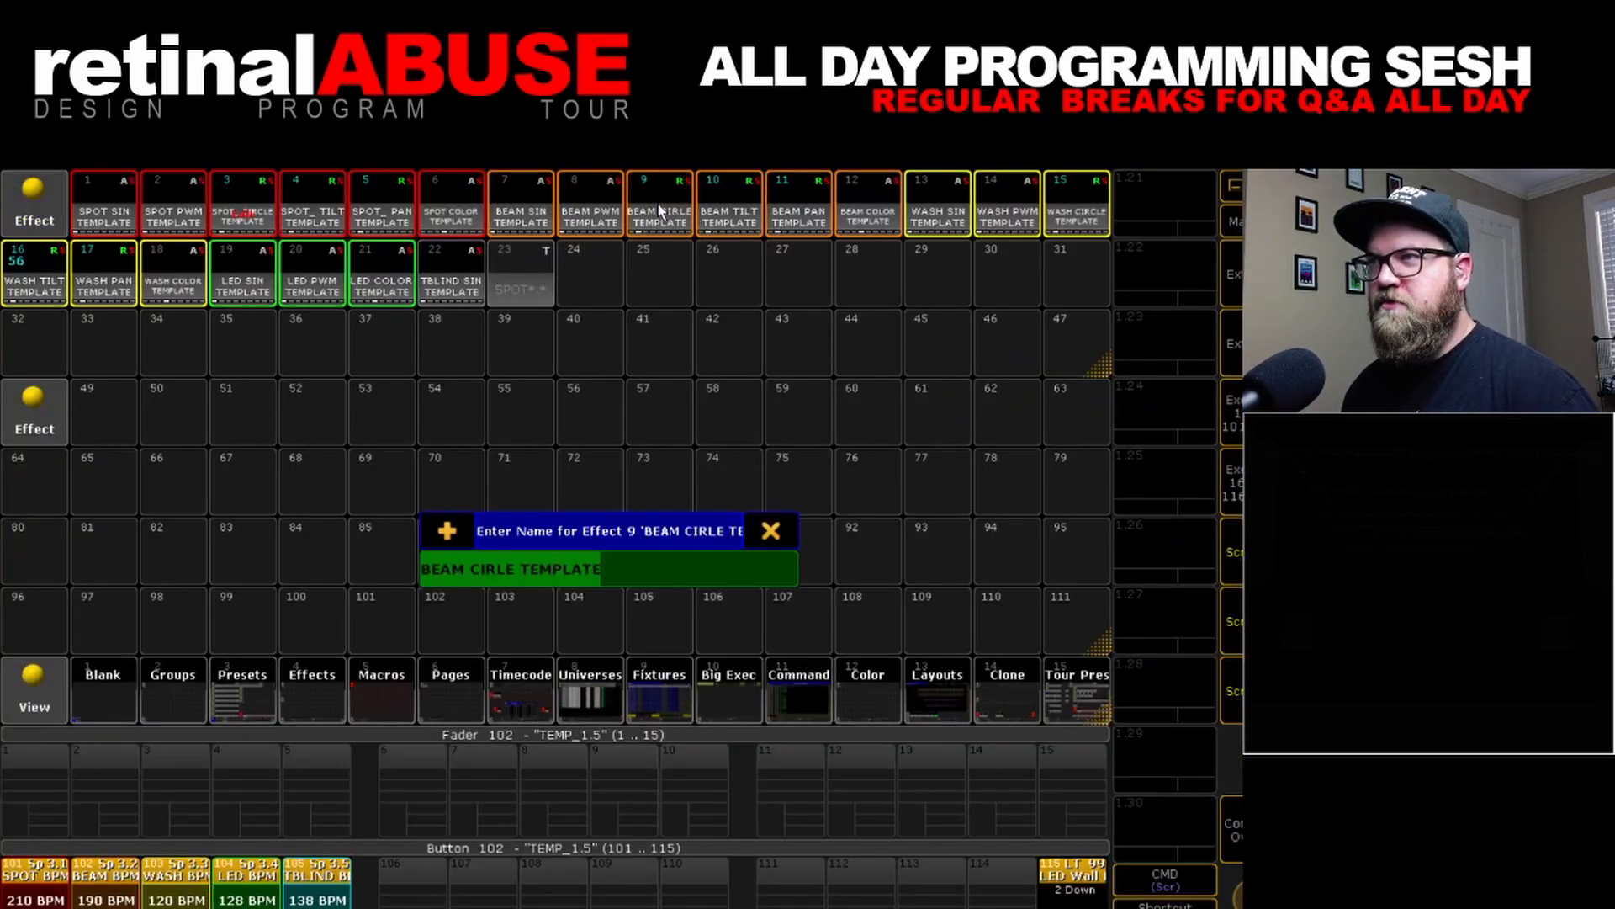
click(462, 570)
text(_)
key(Return)
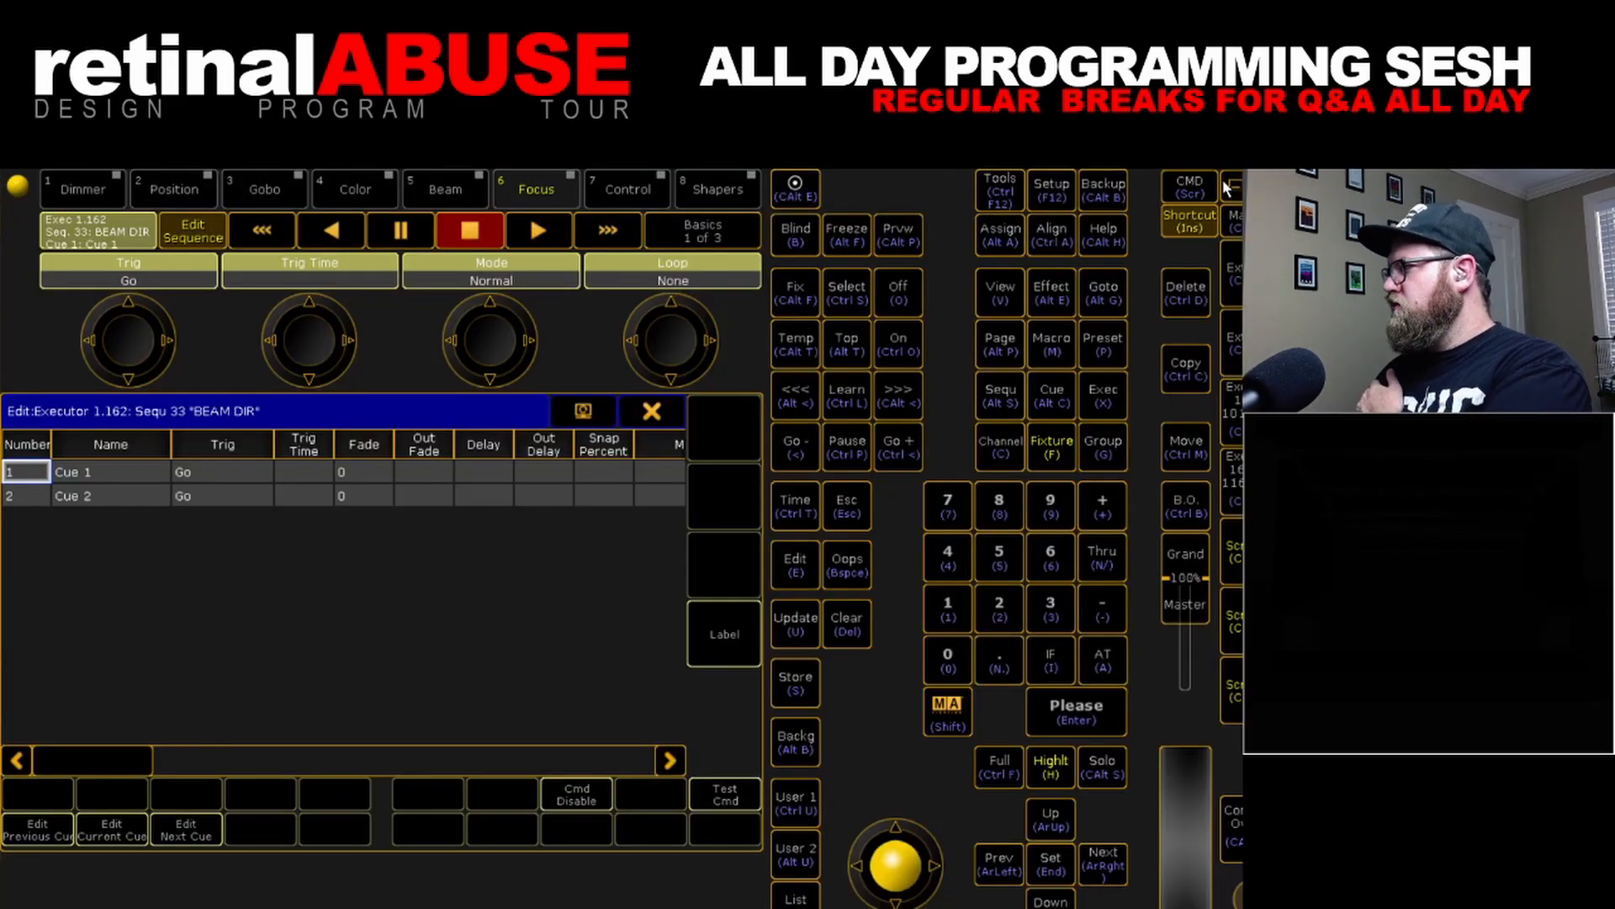
Name the BEAM DIR sequence's cue 1 >>> and its cue 2 <<<
double_click(115, 469)
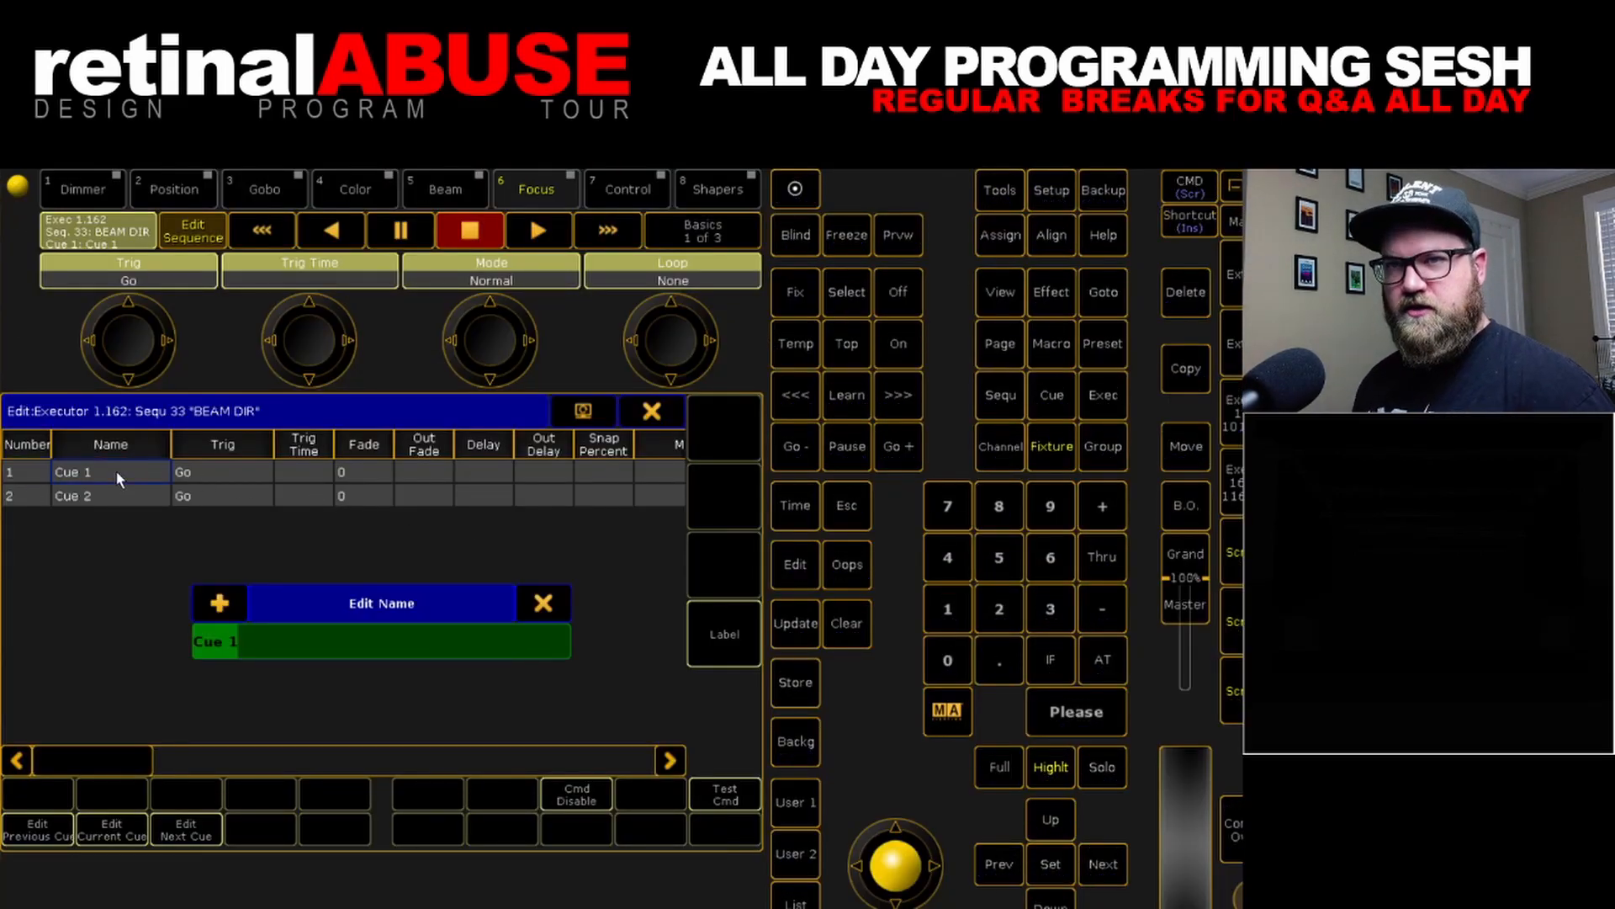
text(>>>)
key(Return)
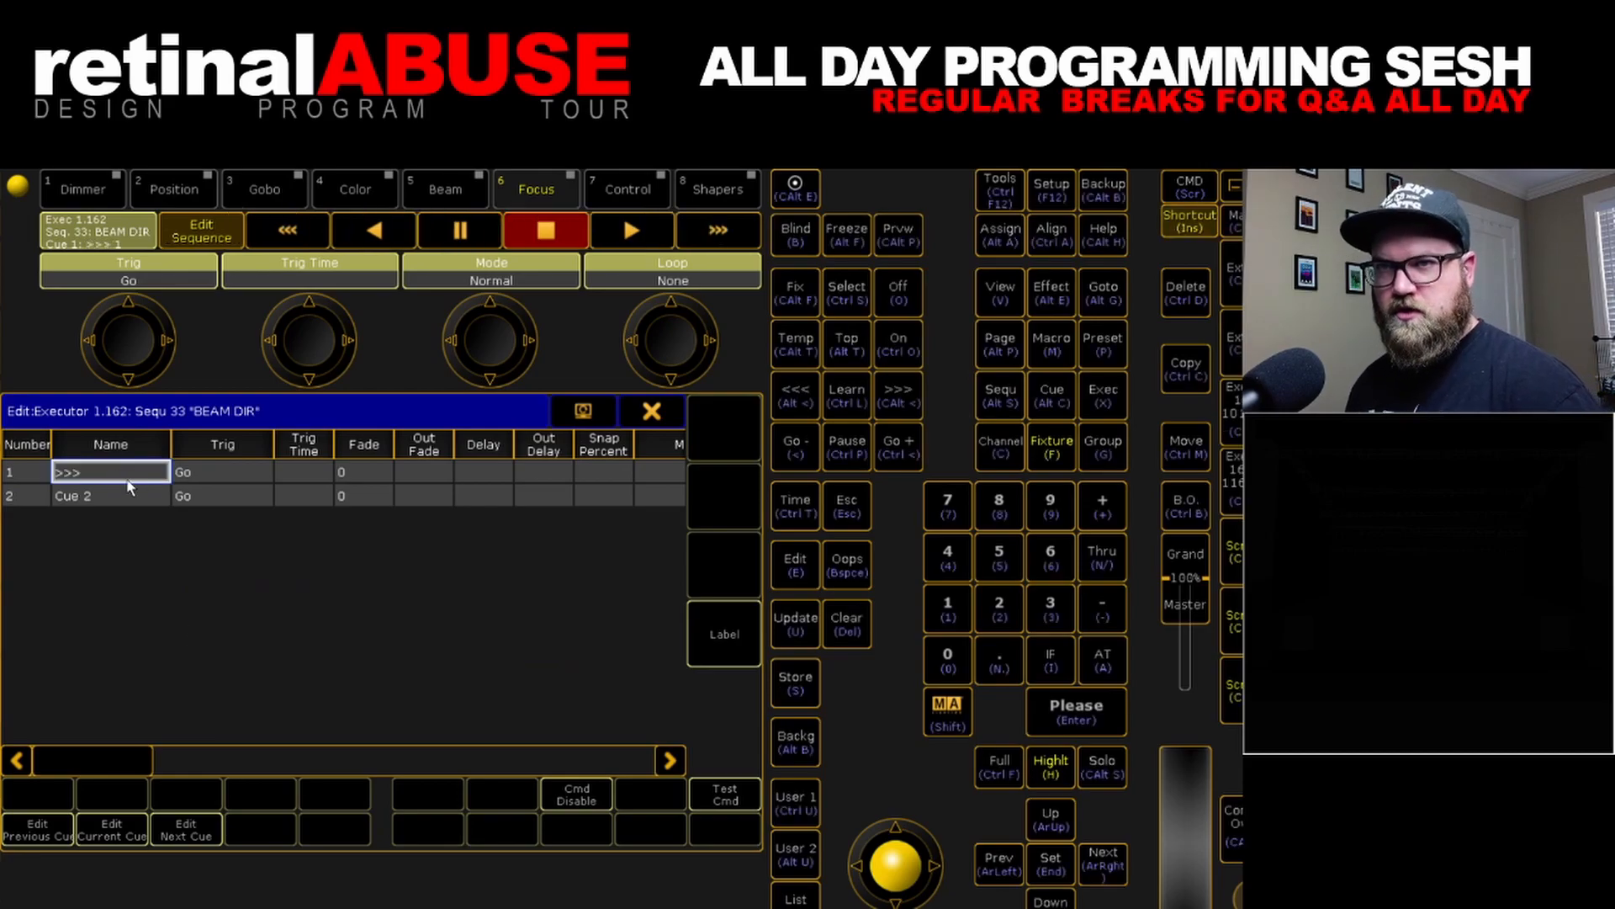
double_click(125, 496)
text(<<<)
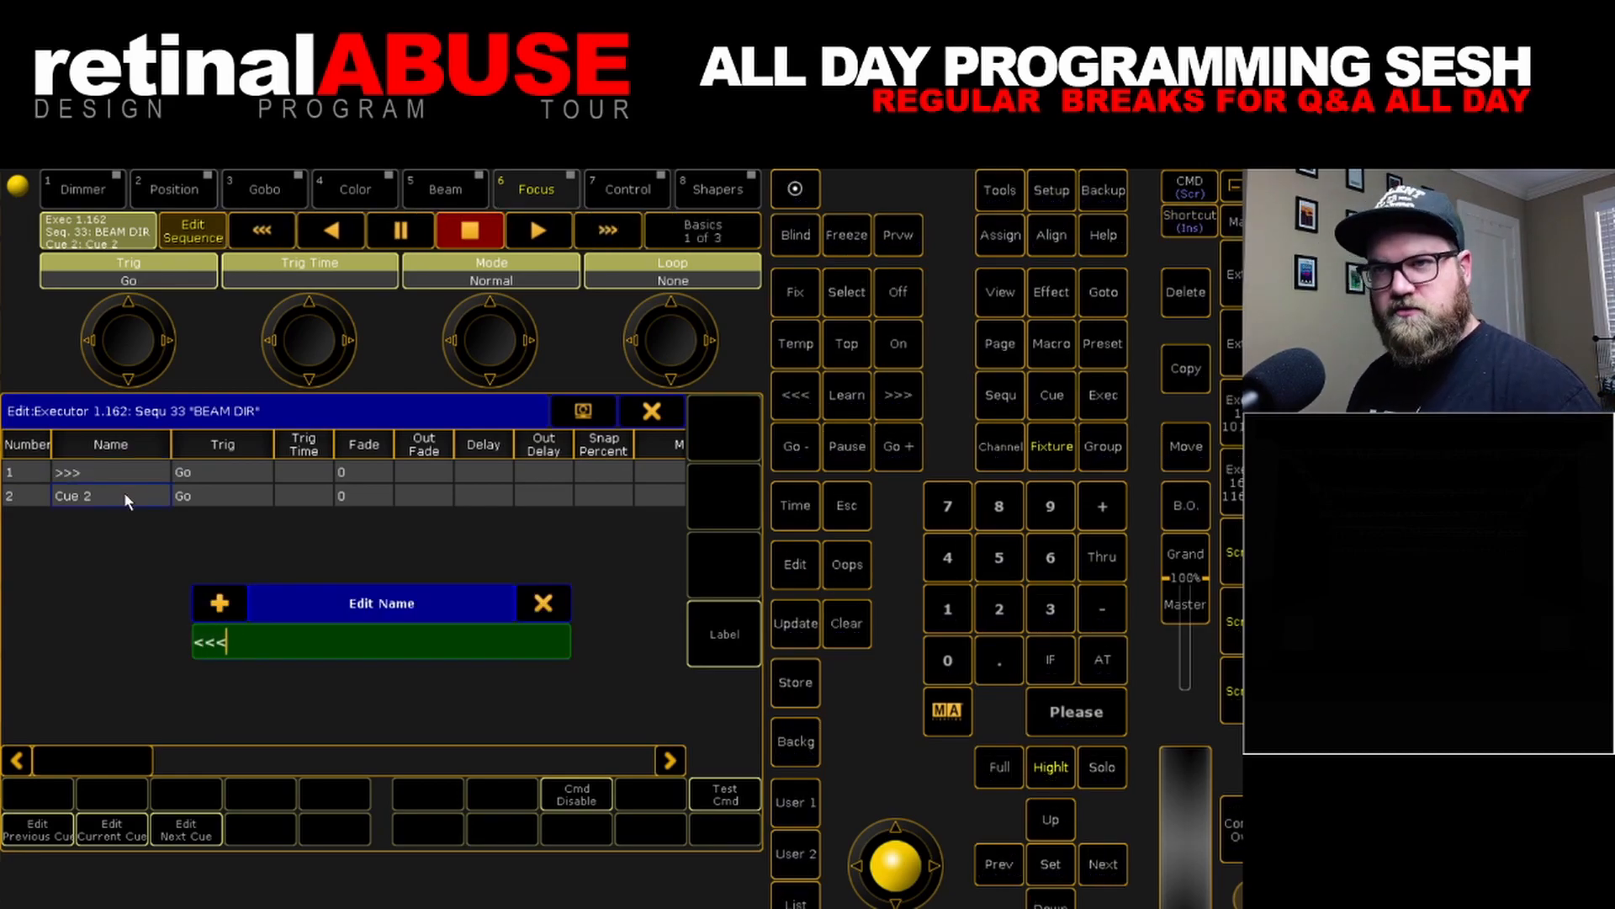
key(Return)
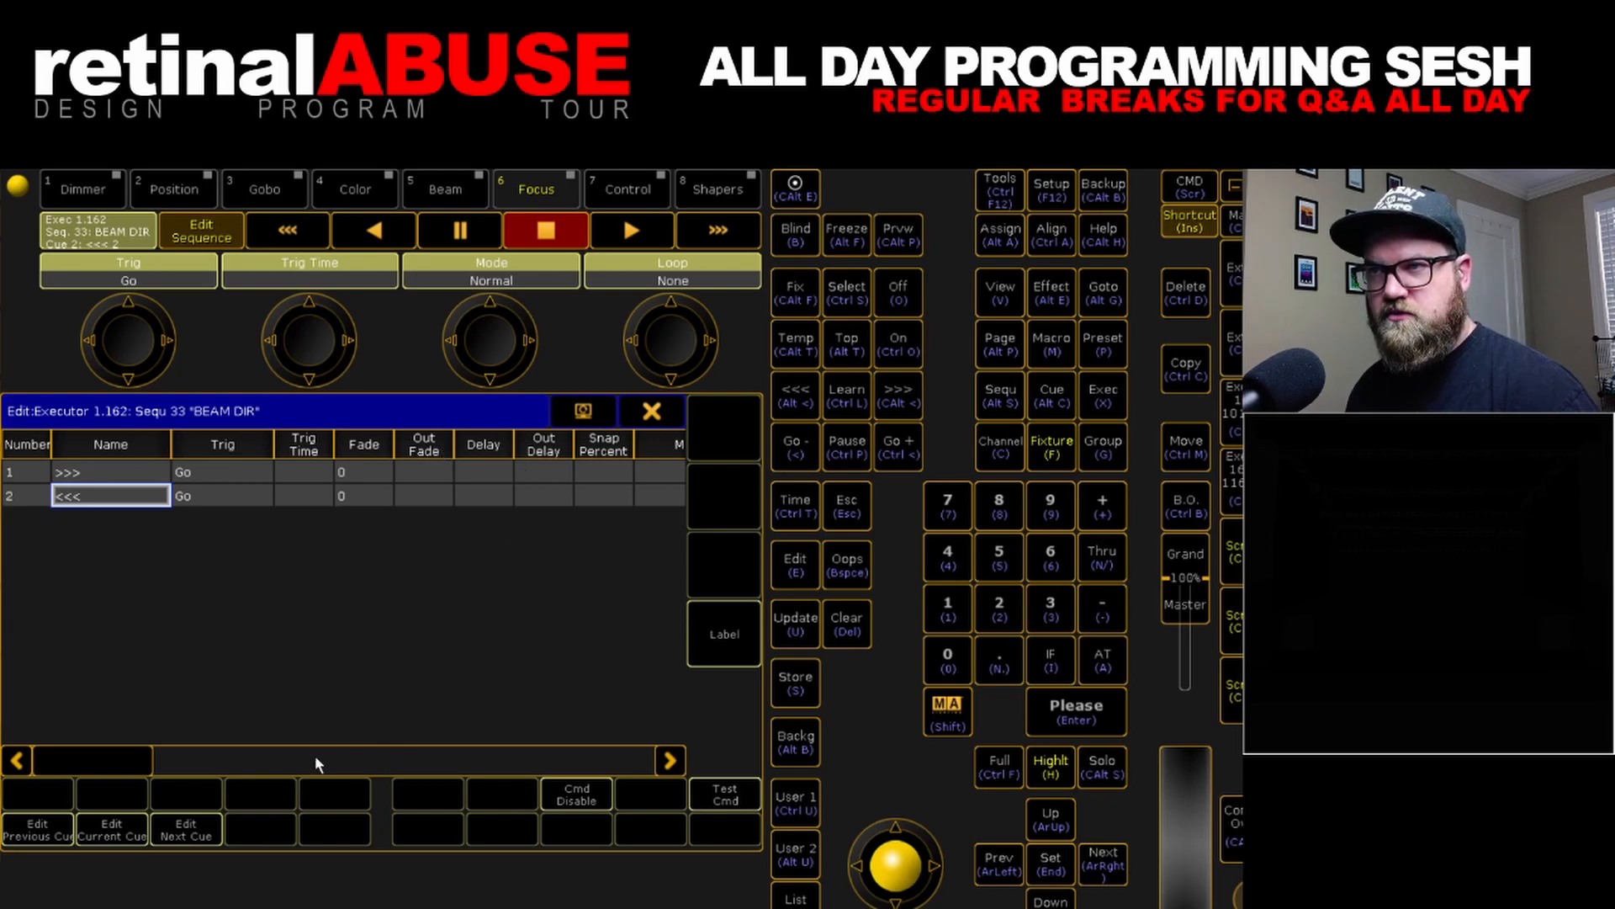
drag(88, 757, 221, 765)
drag(346, 455, 655, 471)
double_click(368, 472)
text(assign )
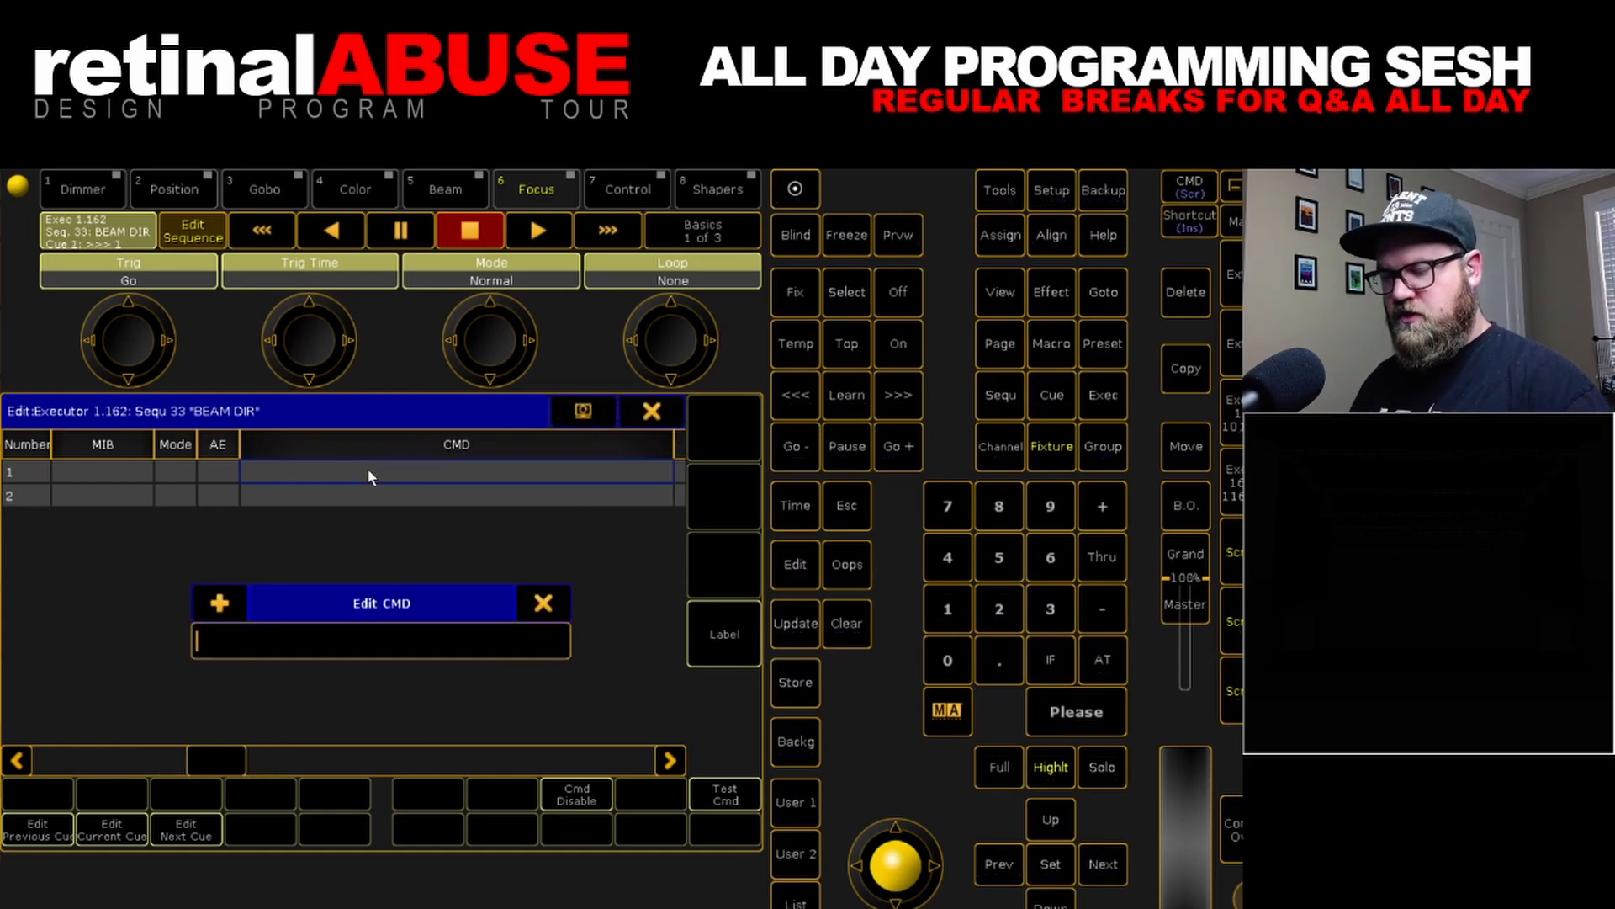
text(effec)
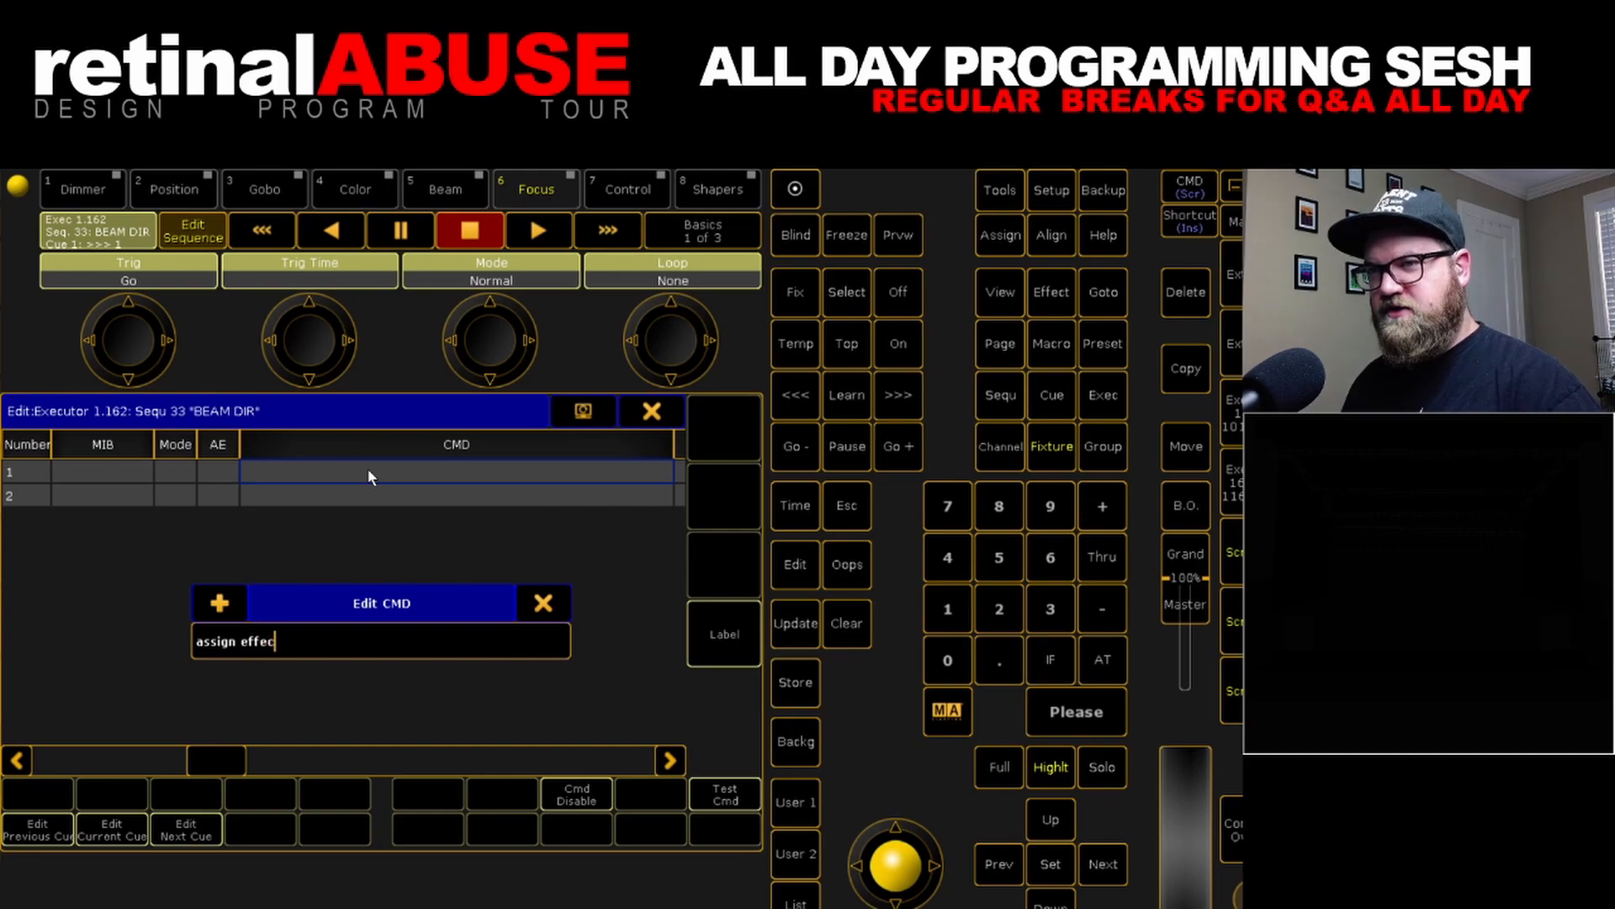
text(t 1."BEAM_)
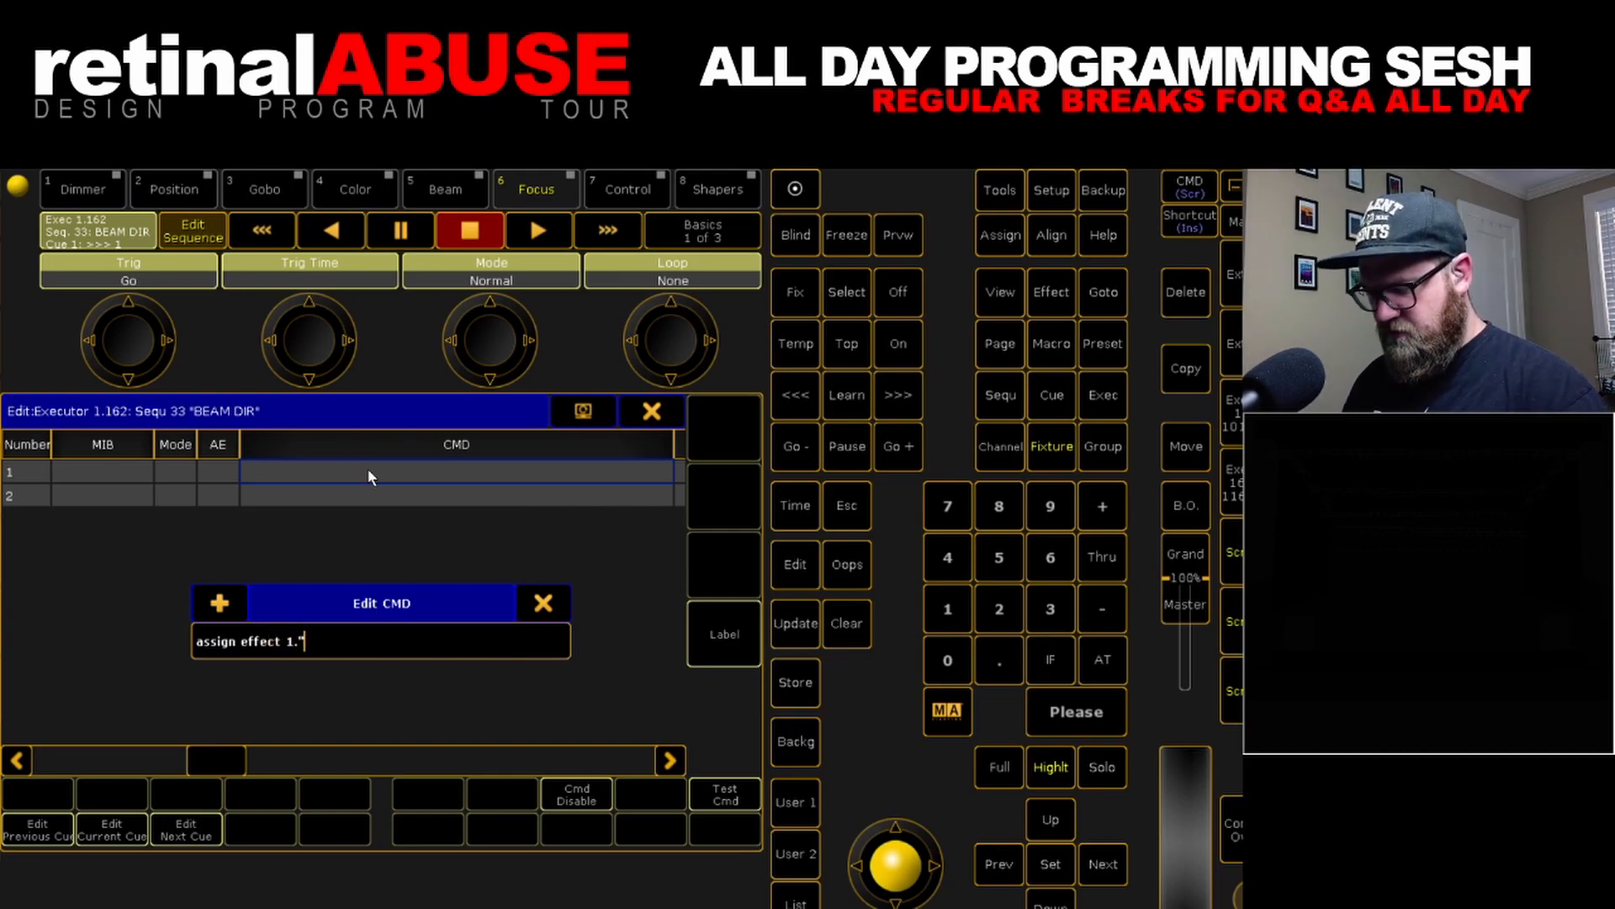
text(*")
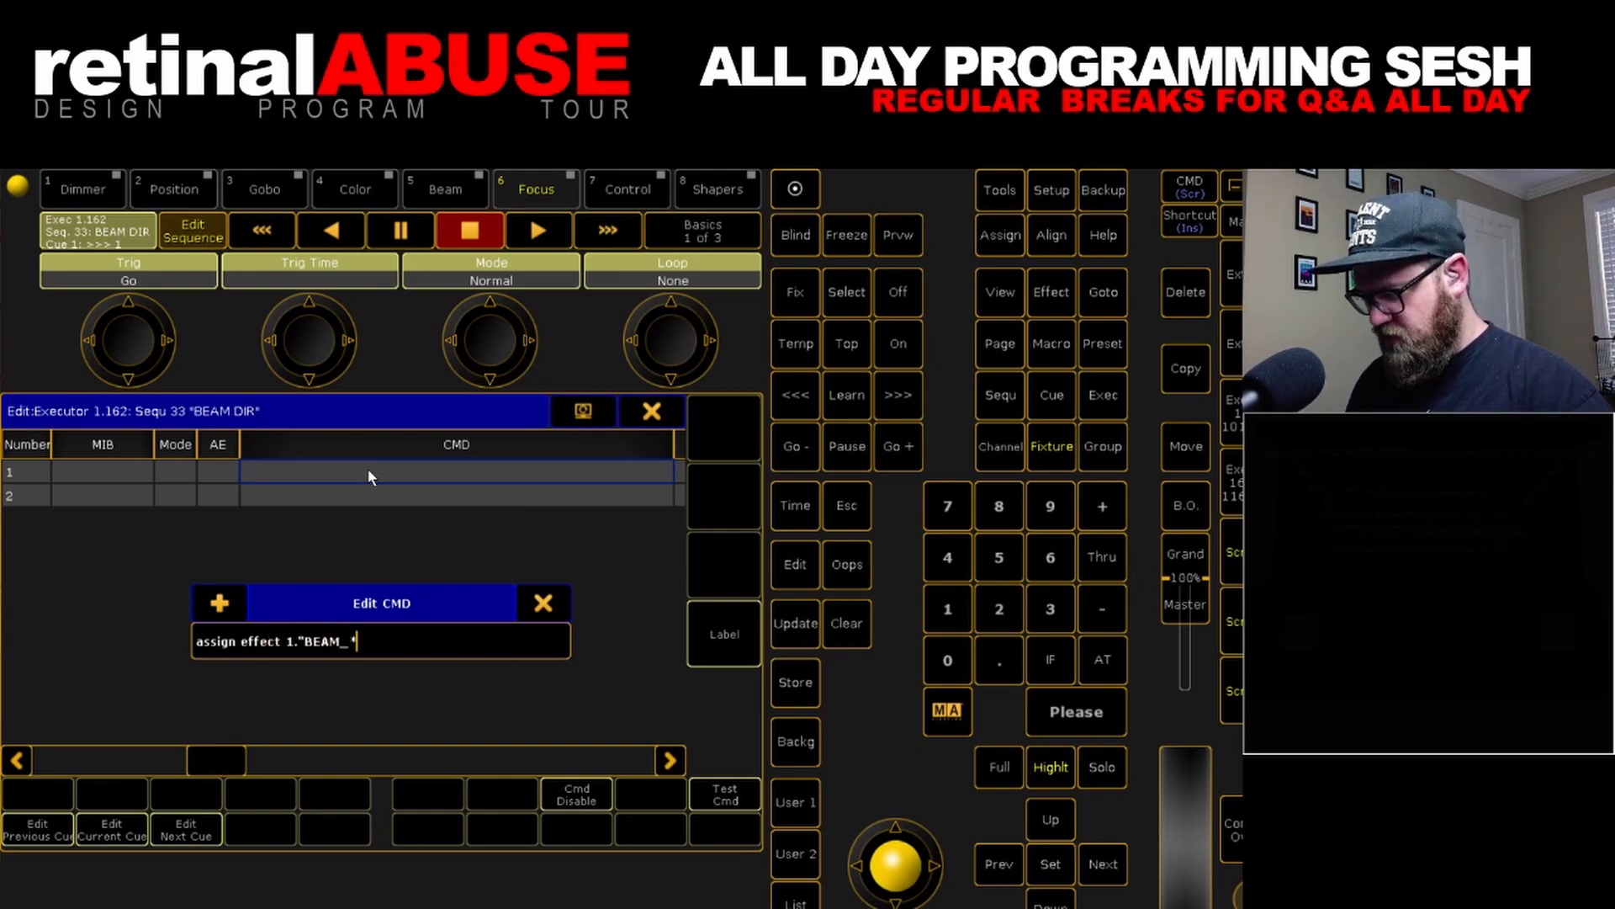
text(.)
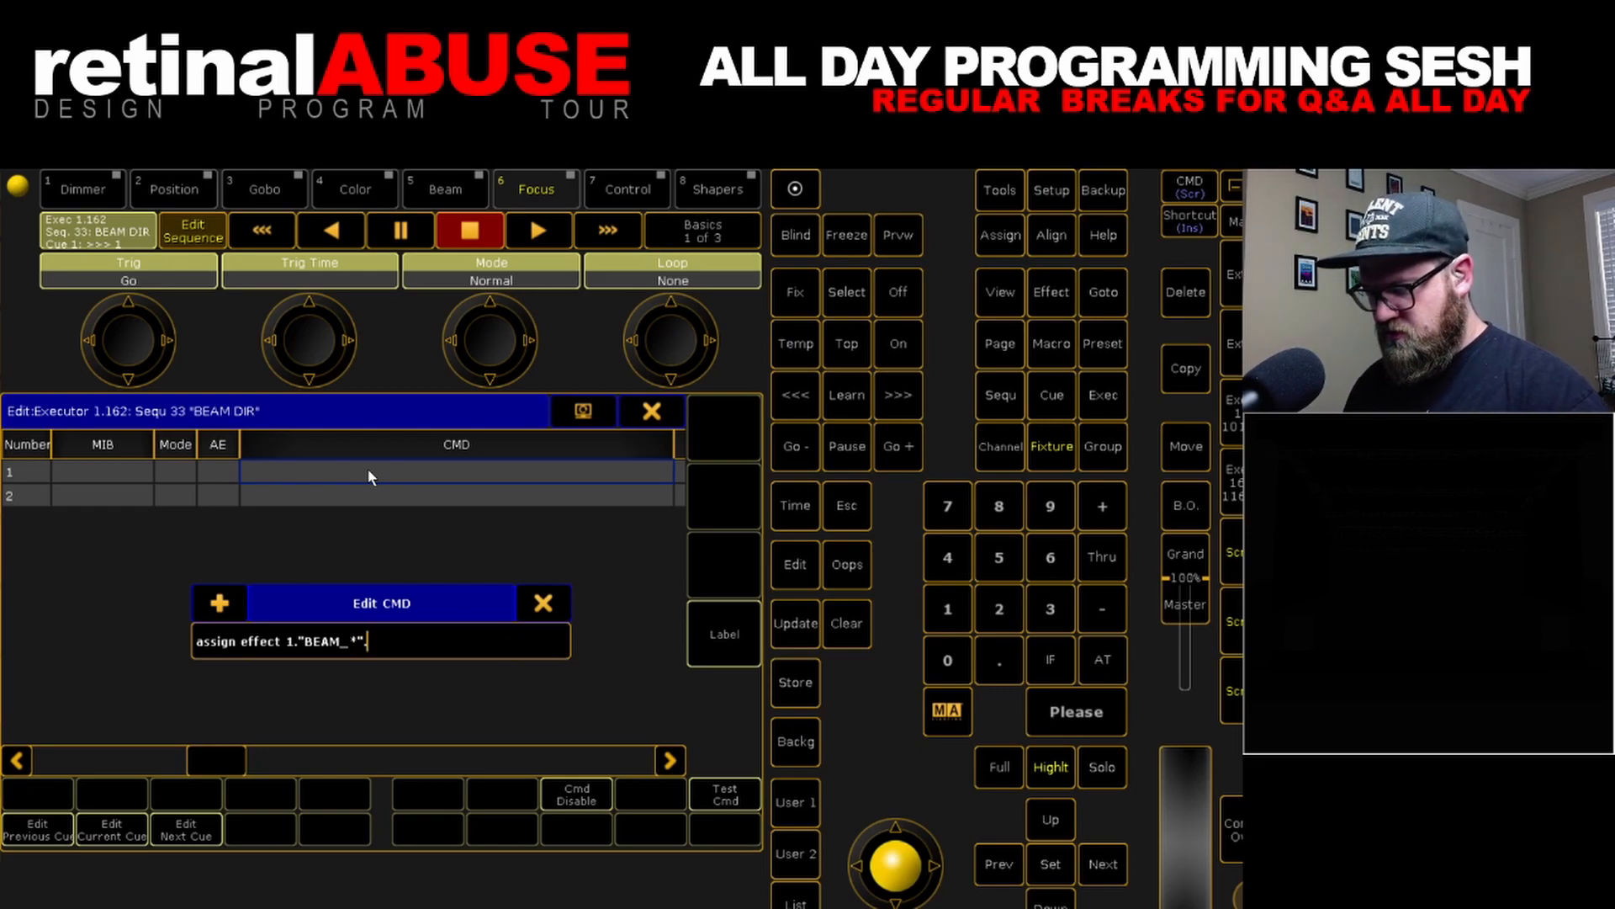
text(* /)
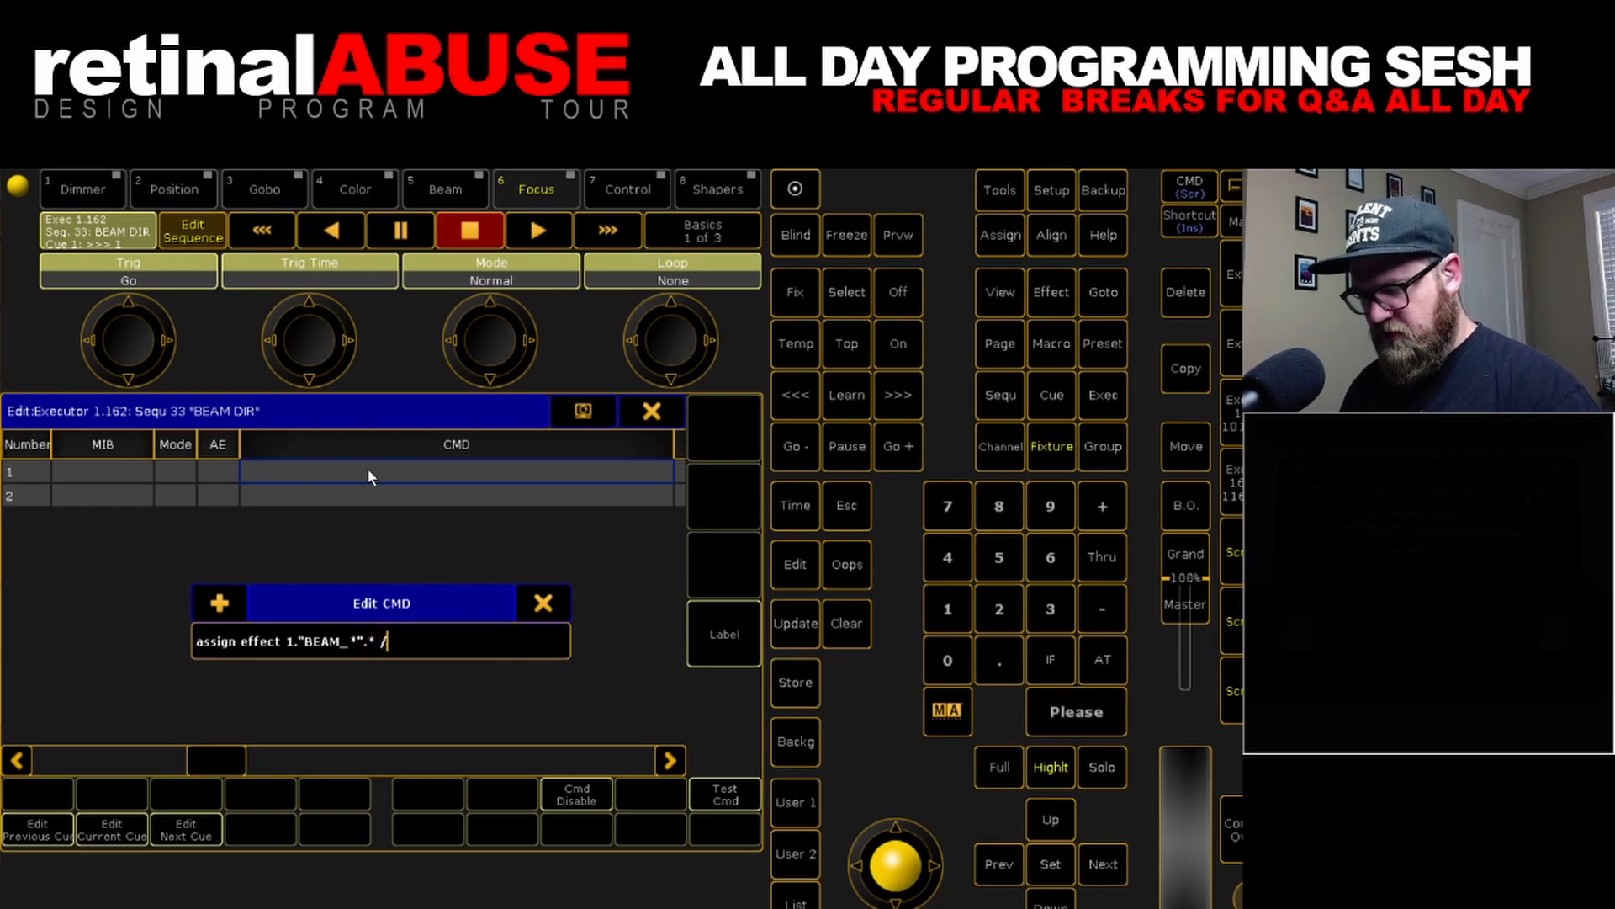
text(dir=>)
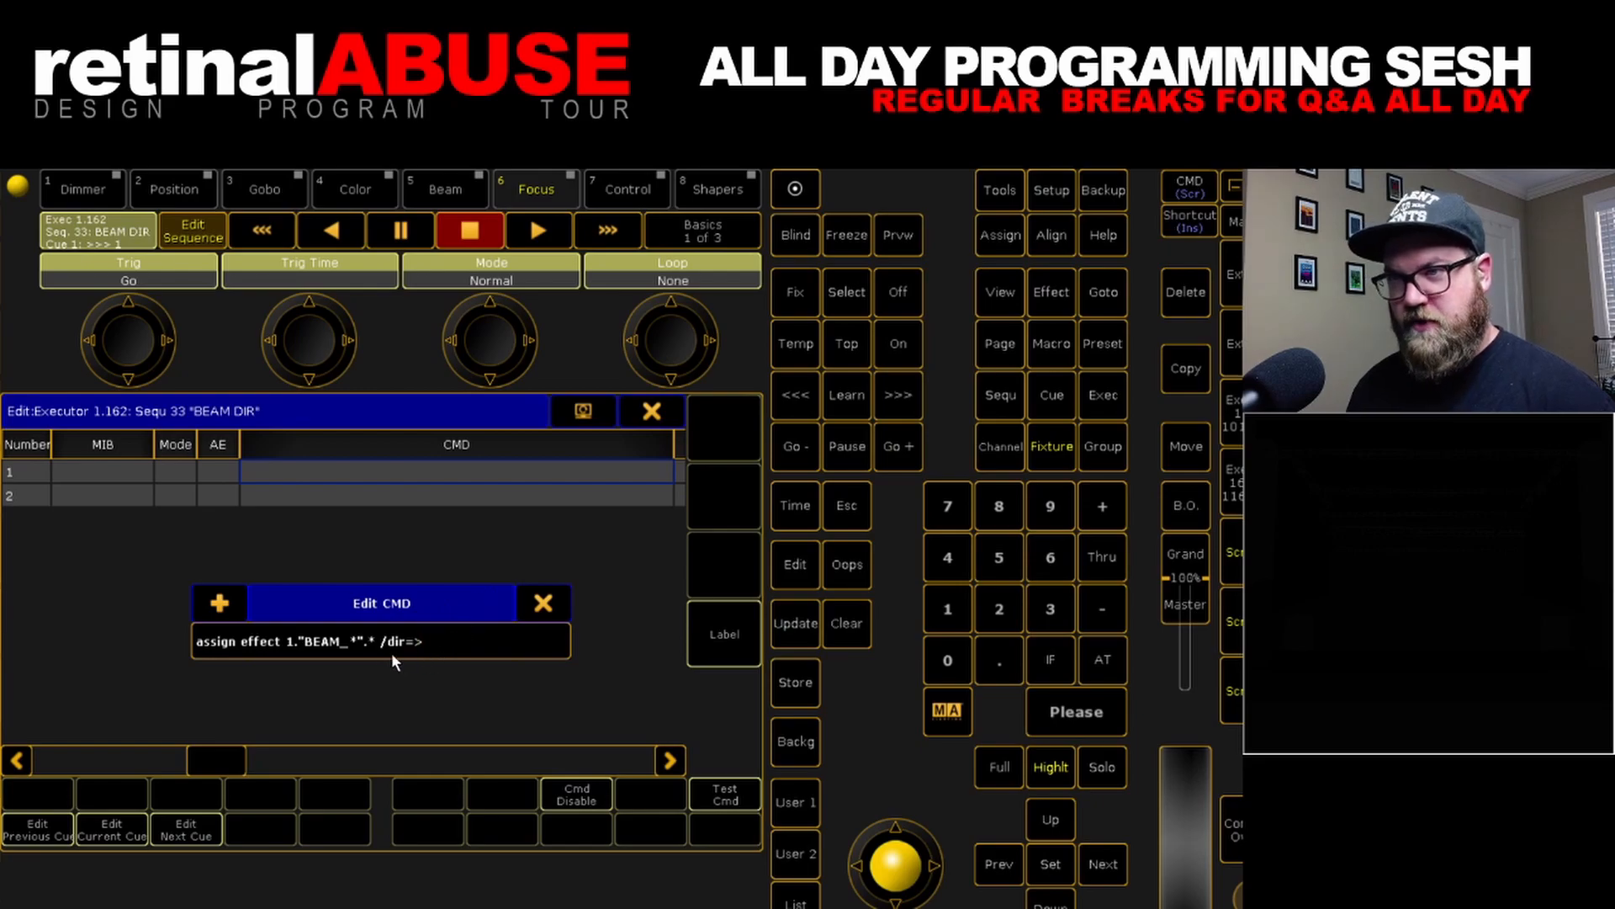
drag(382, 644, 412, 645)
click(408, 645)
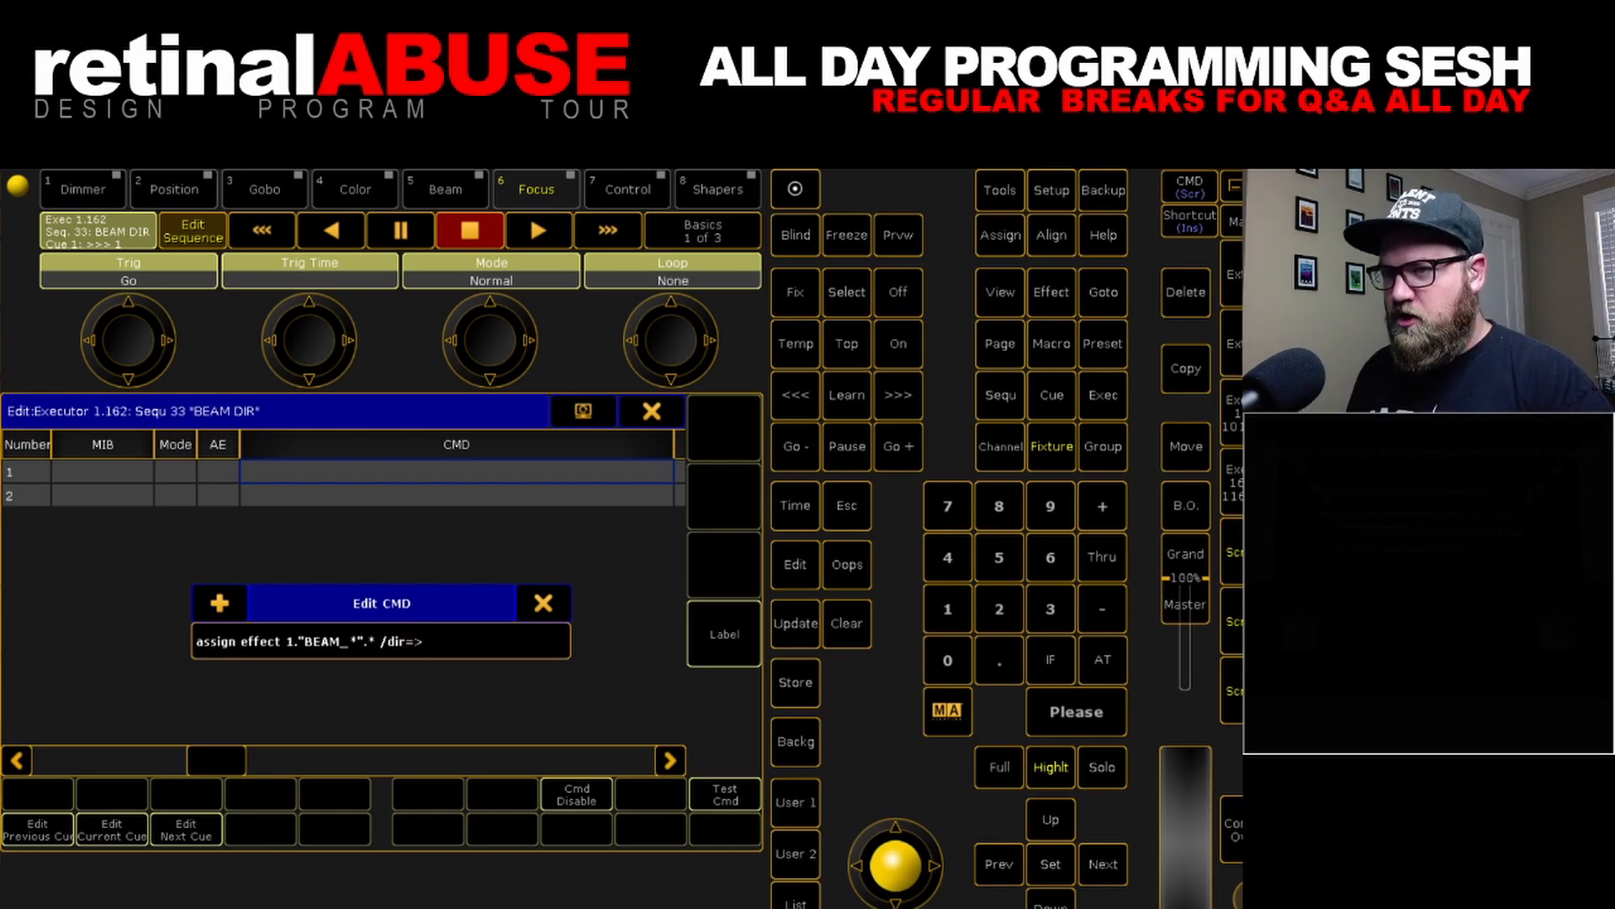
click(559, 610)
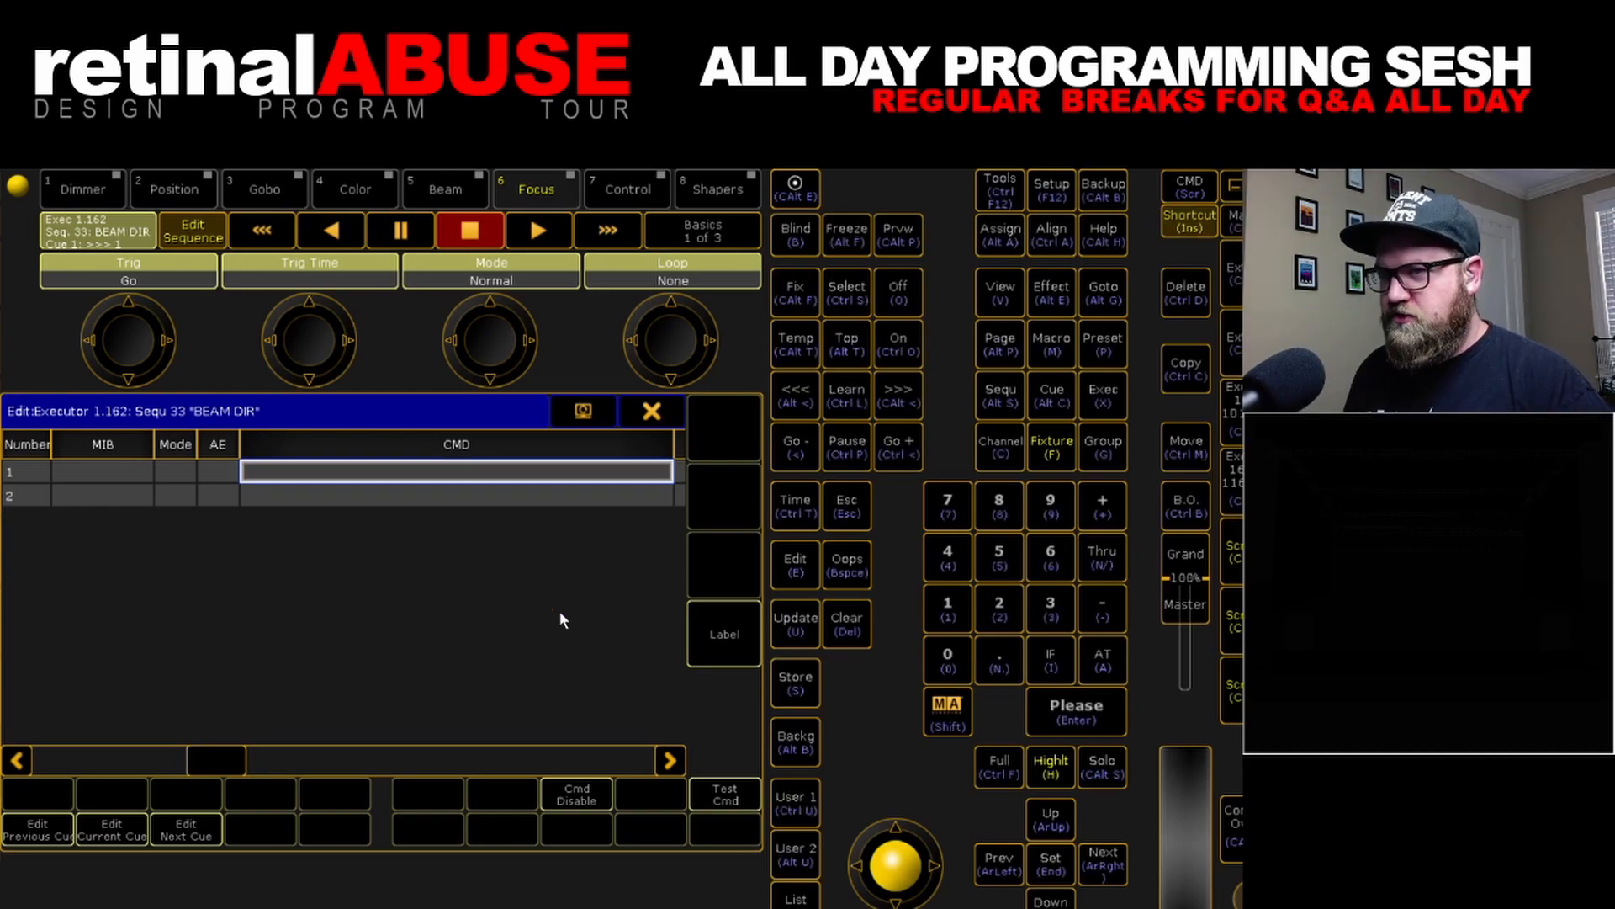
Set BEAM DIR cue 1's command to assign effect 1."BEAM_*".* /dir=> and cue 2's to the same command with /dir=<, then close the sequence editor
key(Insert)
click(438, 472)
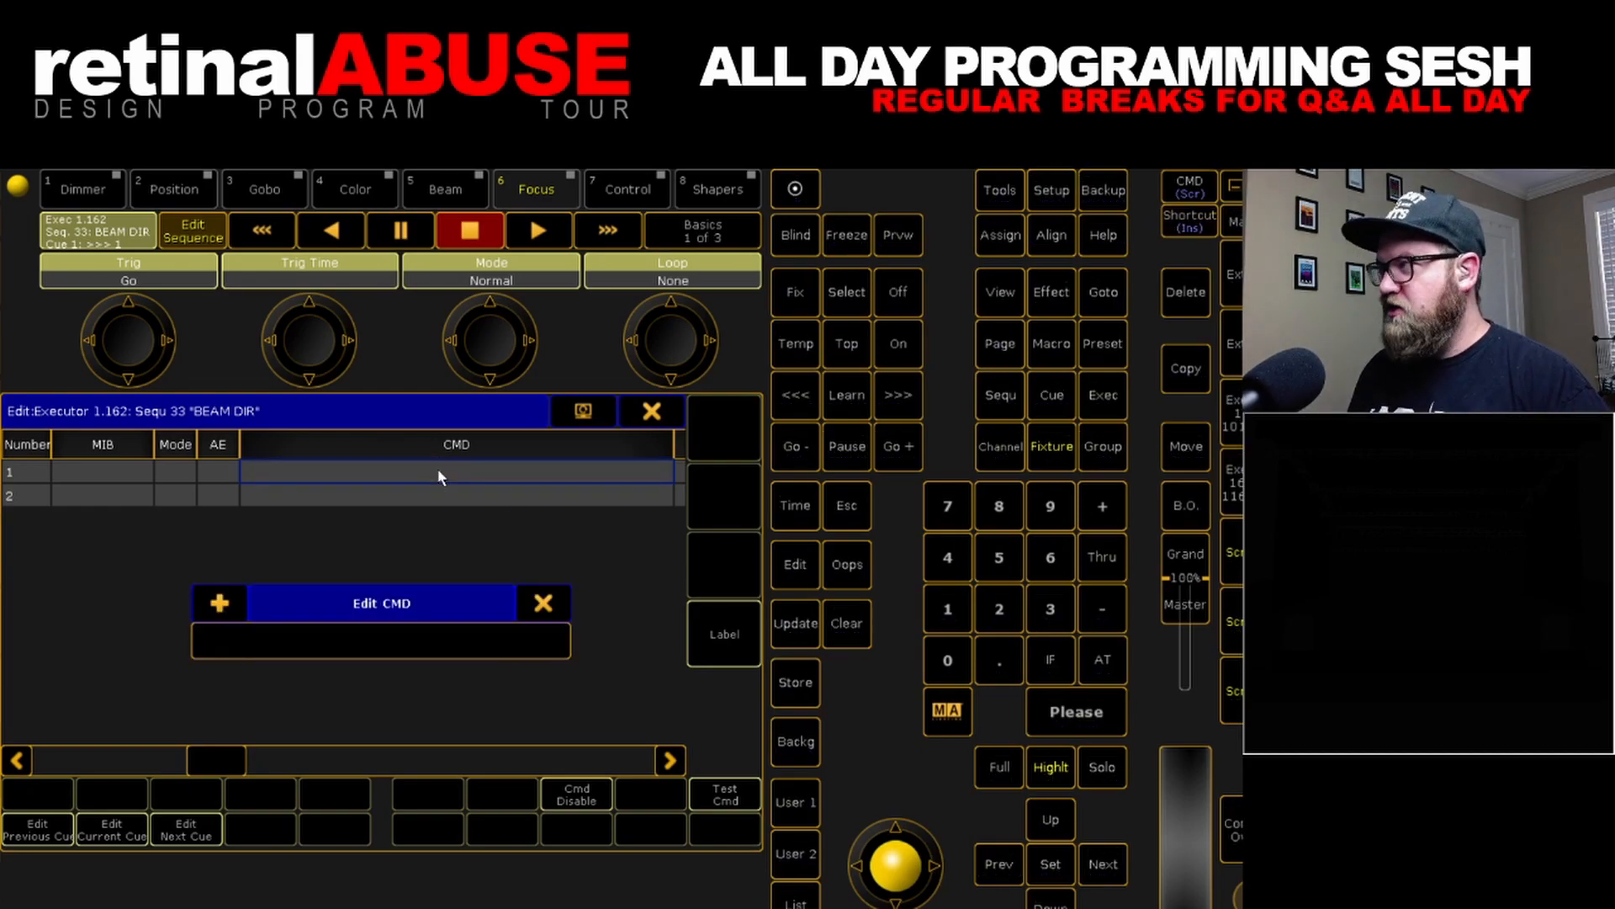
text(assign )
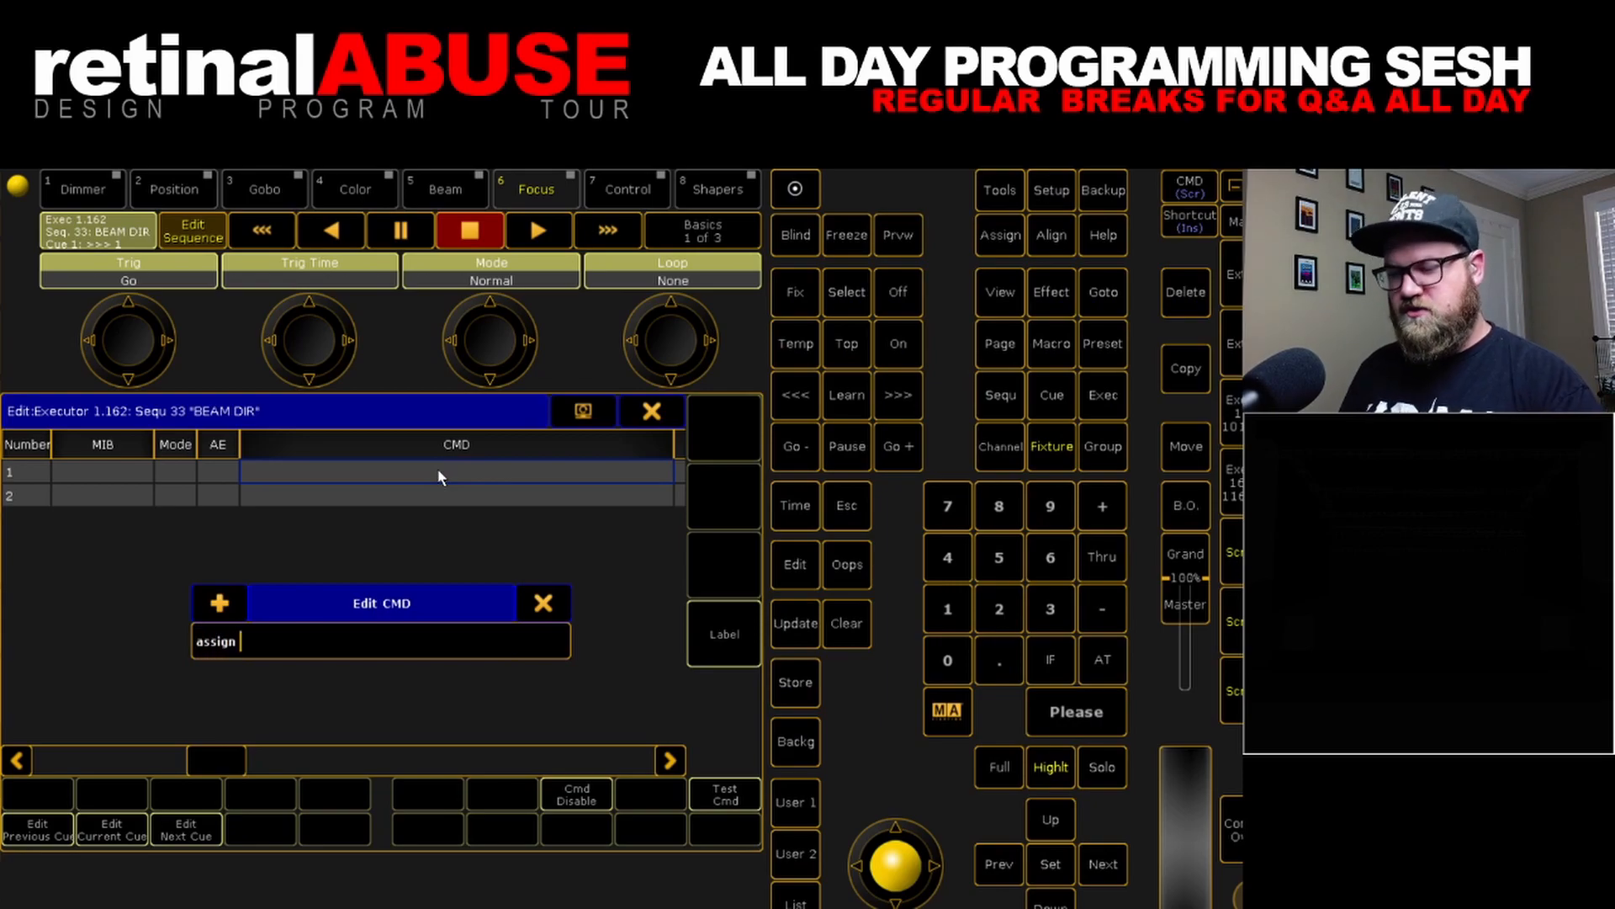
text(effect 1."BEAM)
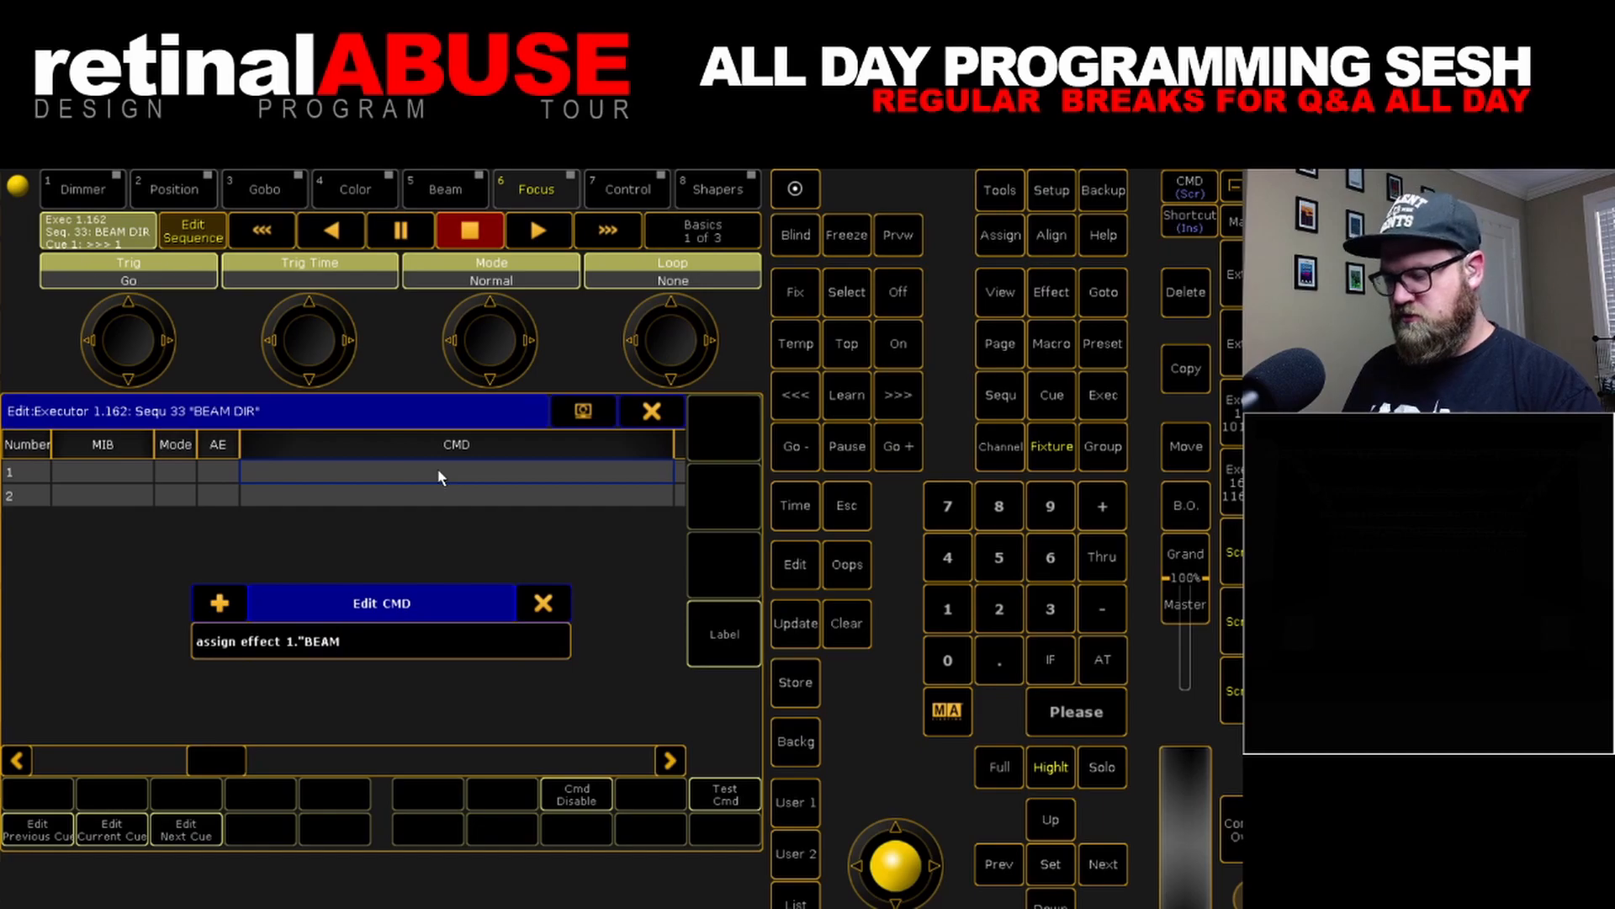
text(_*".)
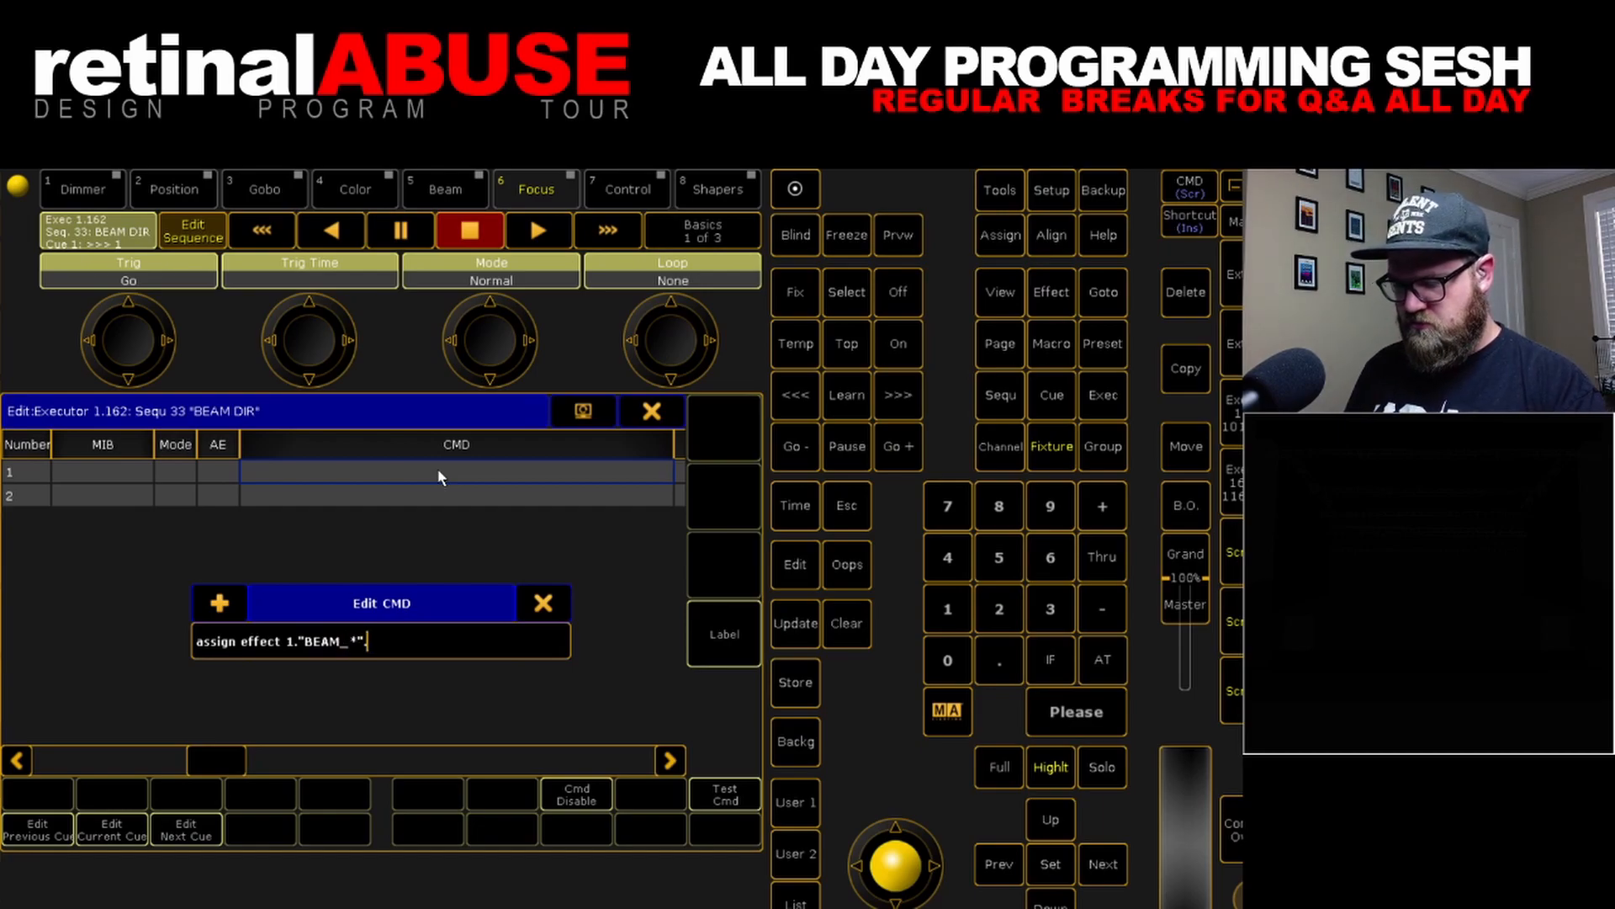
text(* /dir=)
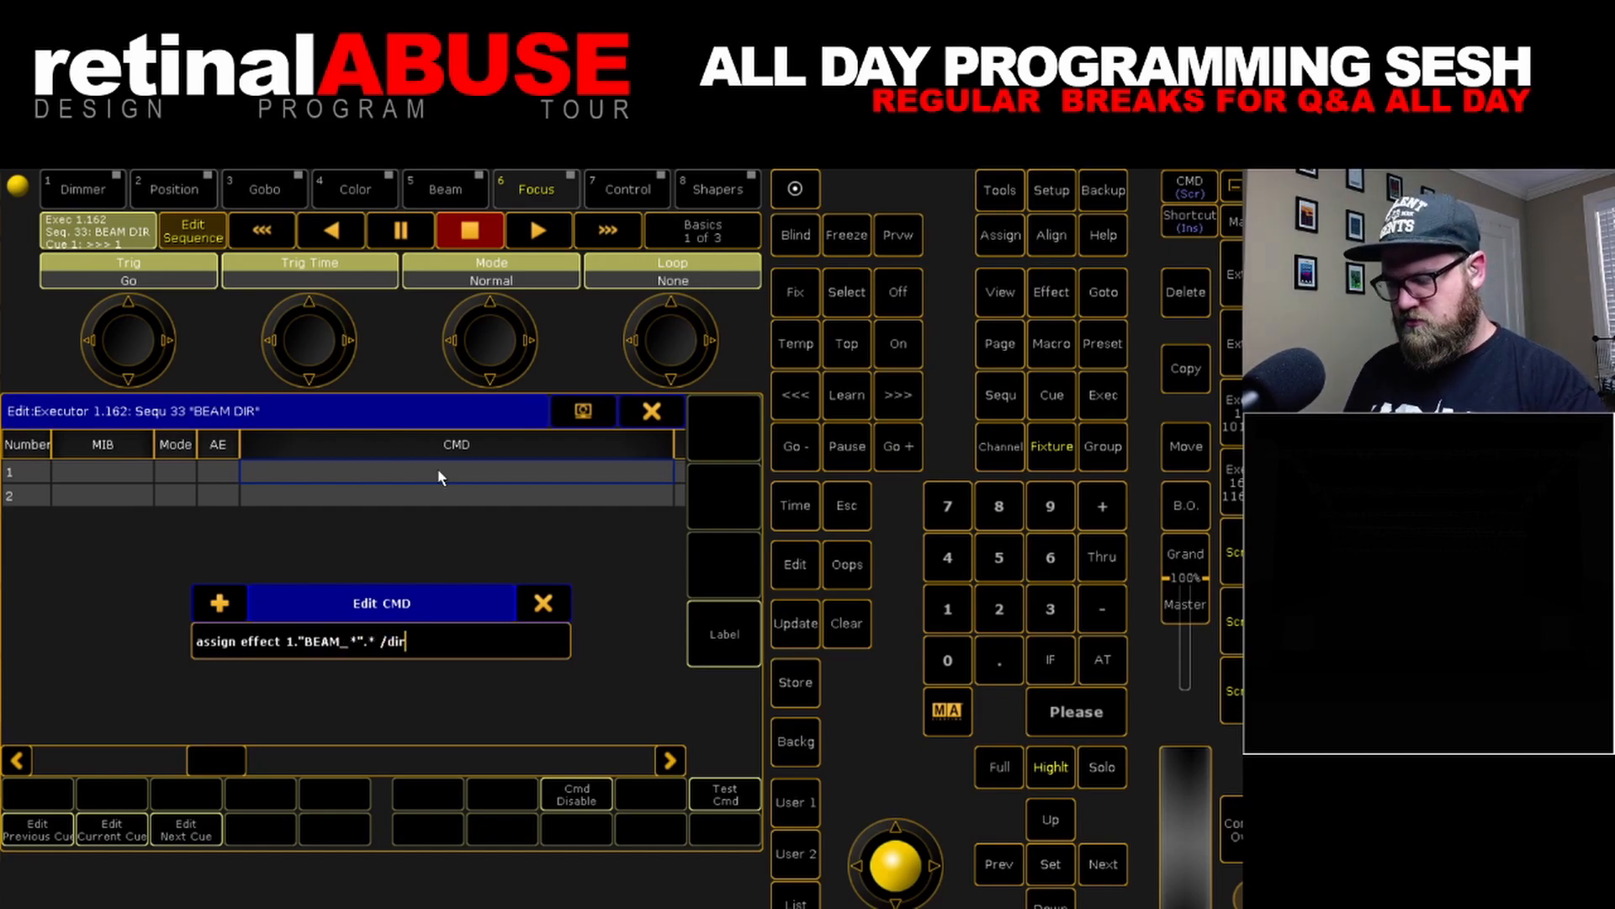
text(>)
drag(442, 651, 177, 659)
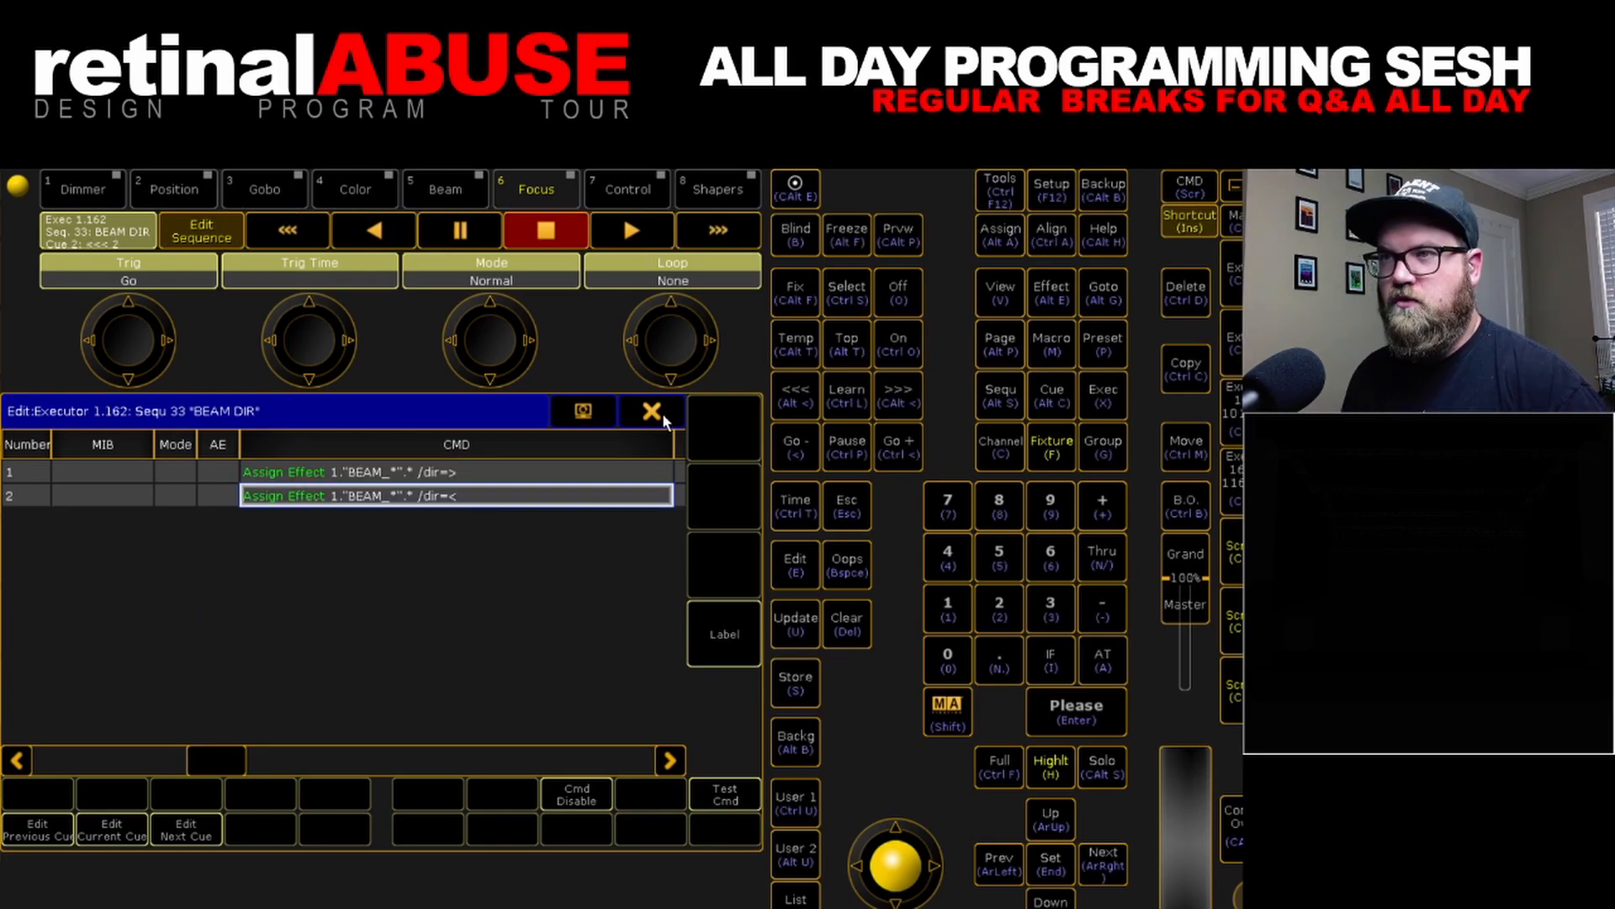
click(662, 412)
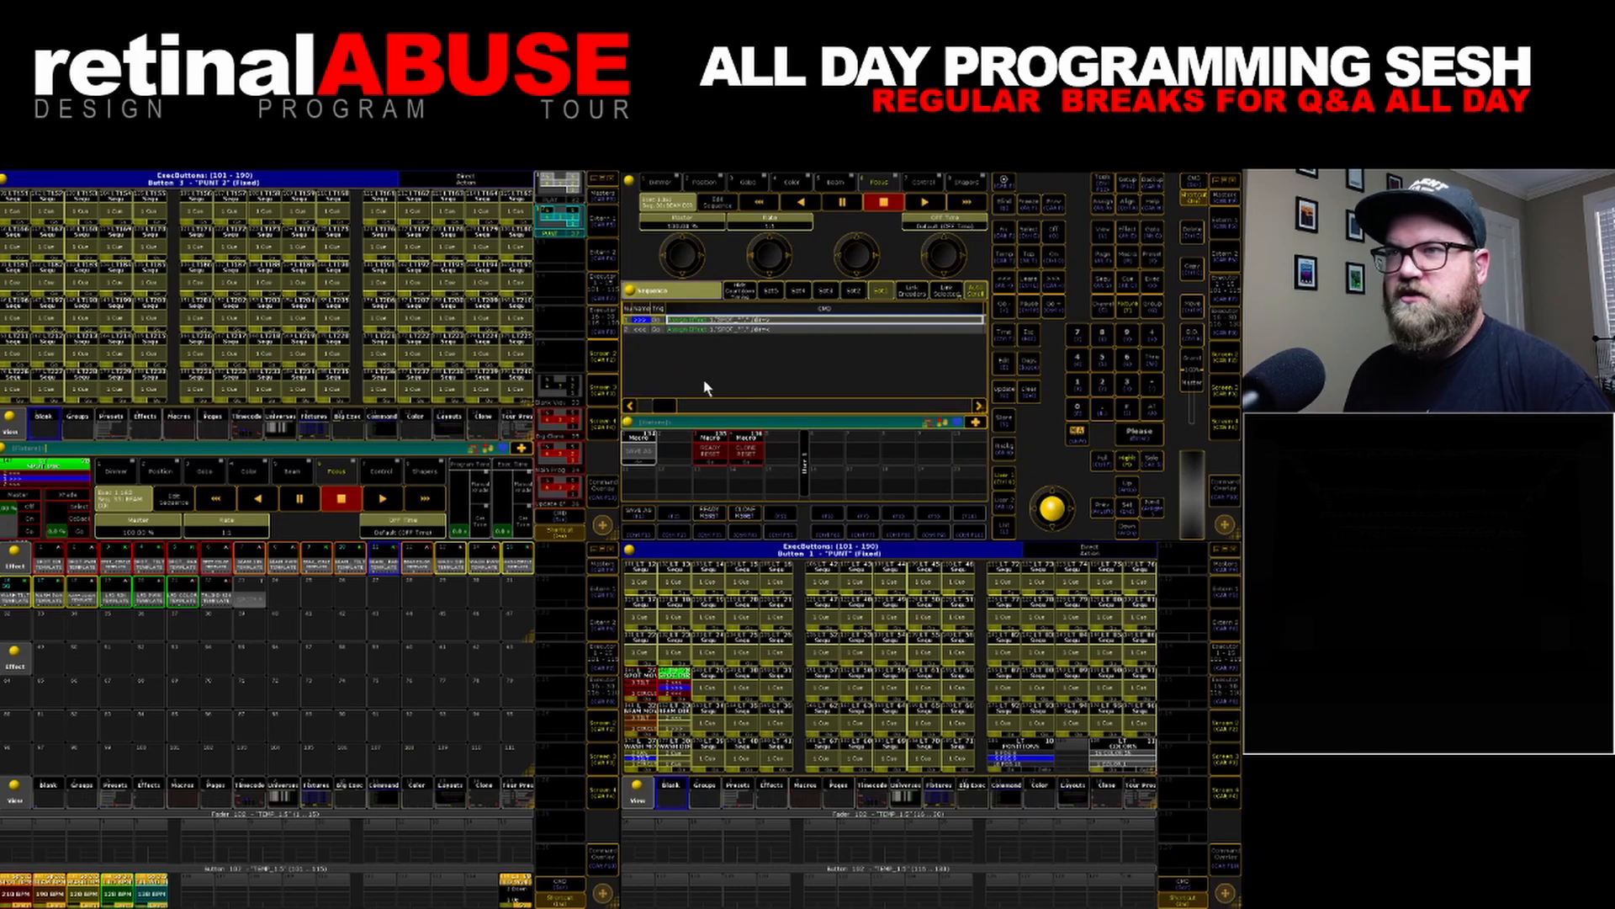
Check the effect lines of BEAM_ CIRLE TEMPLATE, BEAM SIN TEMPLATE and BEAM_ PAN TEMPLATE for their direction setting
click(318, 564)
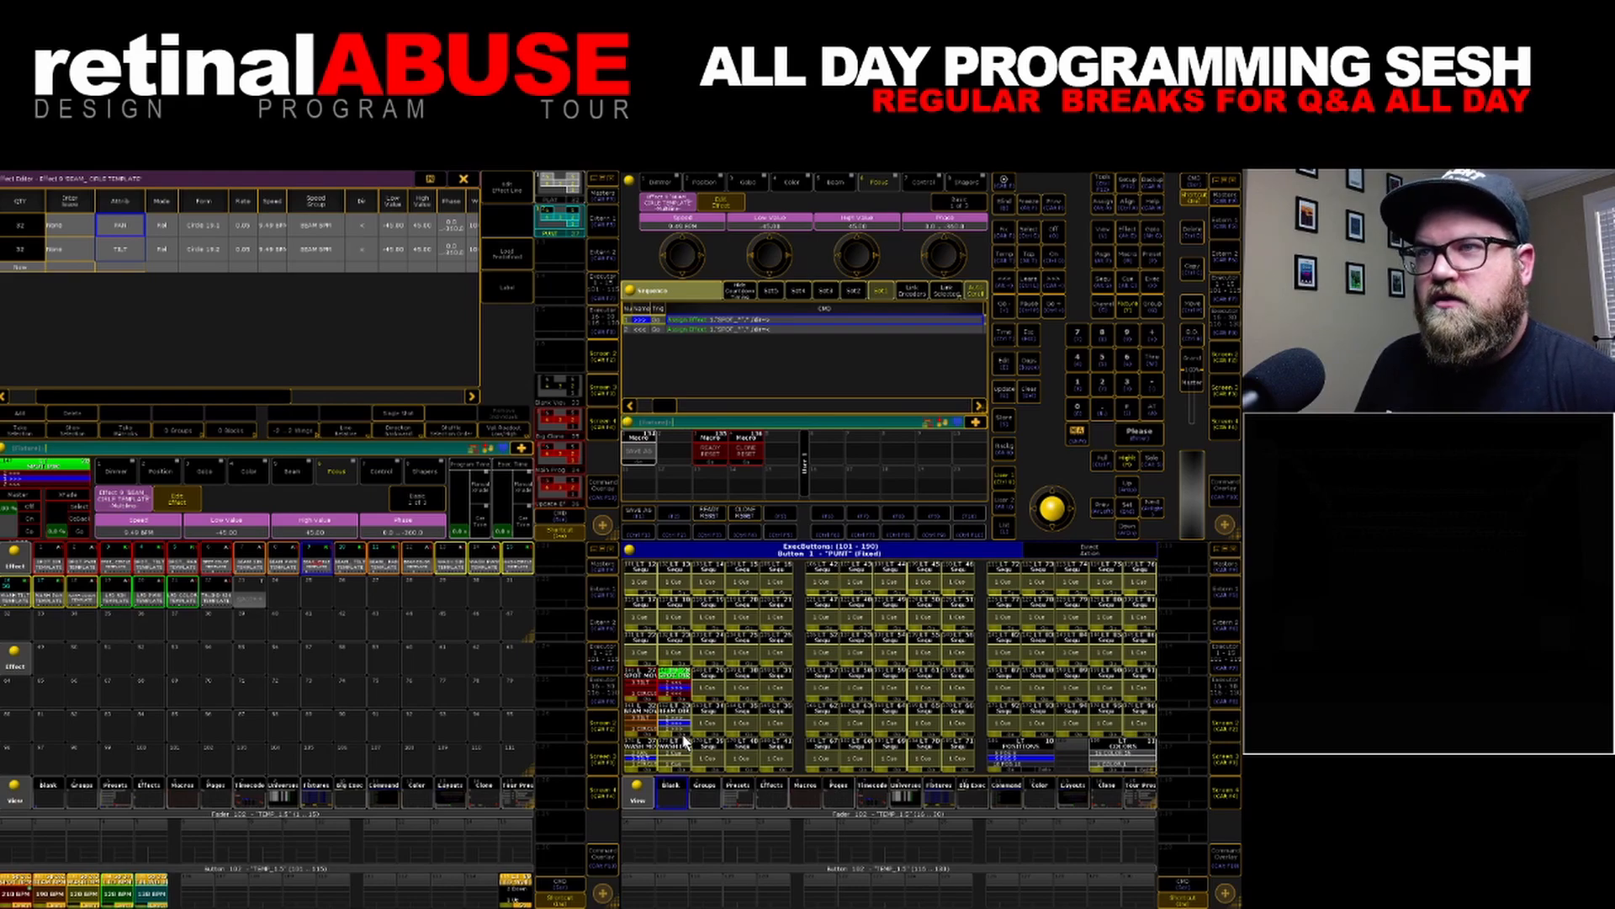
click(258, 572)
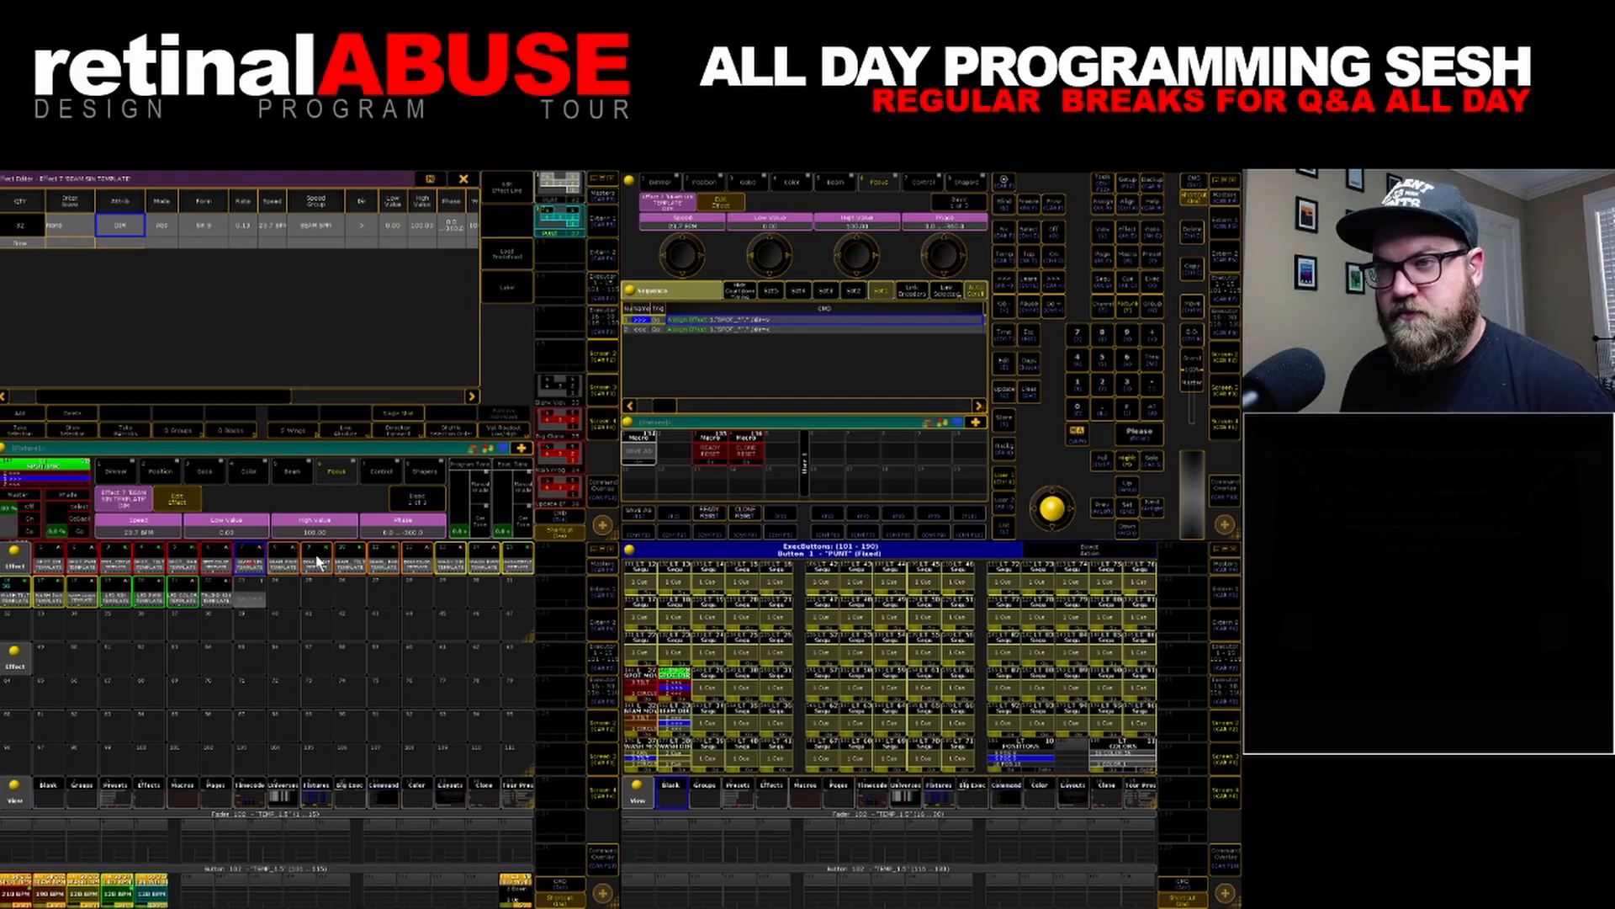
click(390, 563)
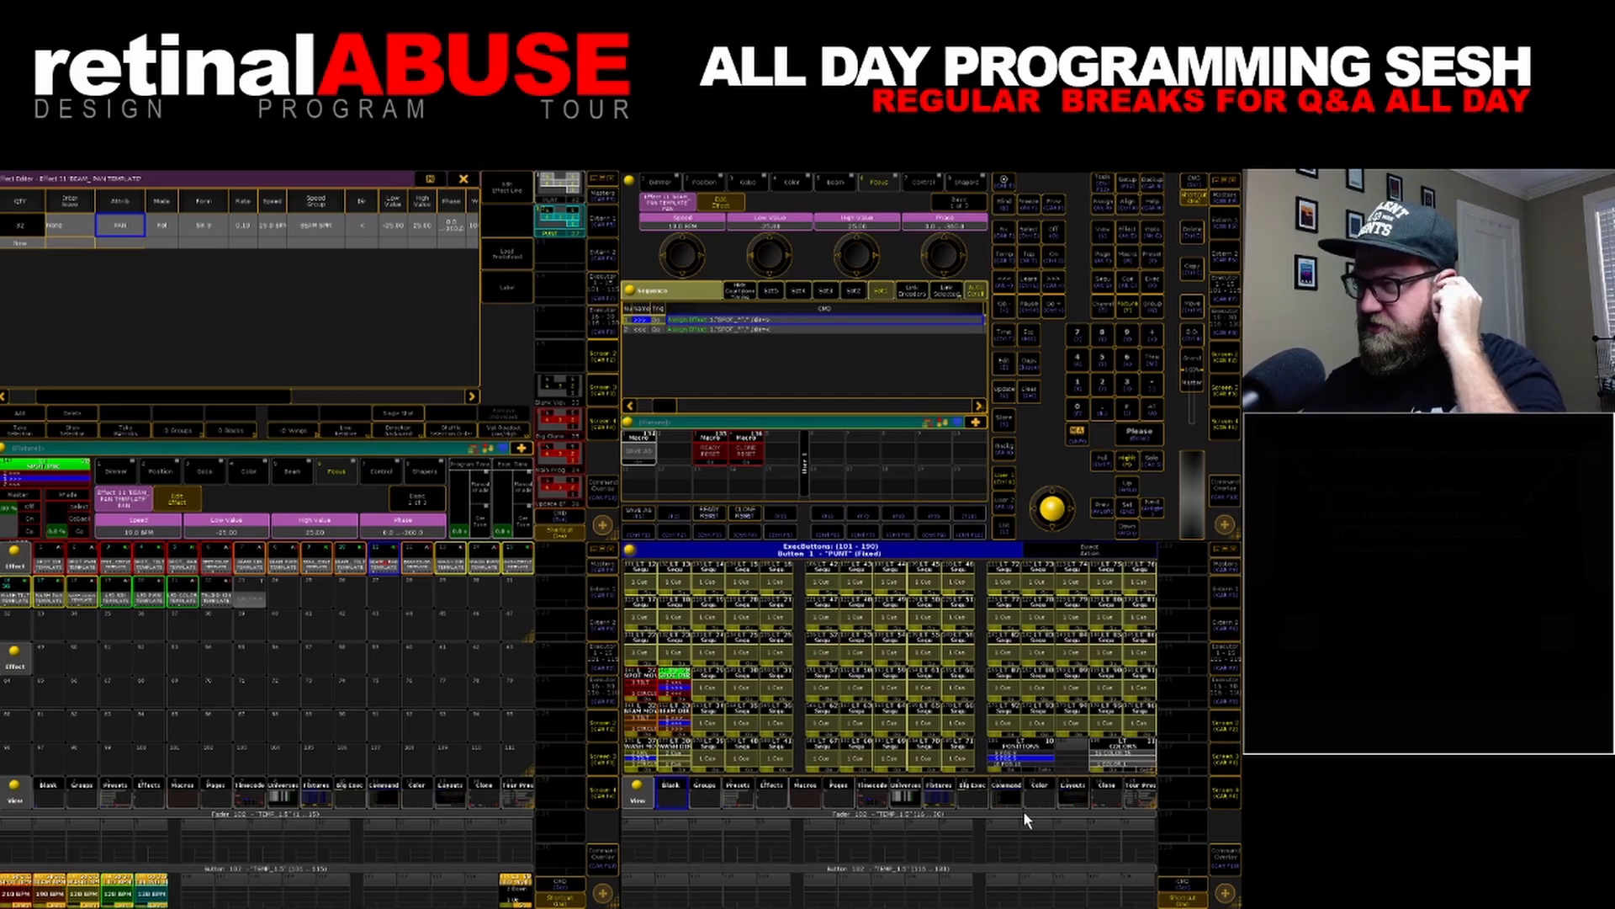
Name the WASH DIR sequence's cues >>> and <<<, and enter an assign effect 1. command for the >>> cue
right_click(674, 755)
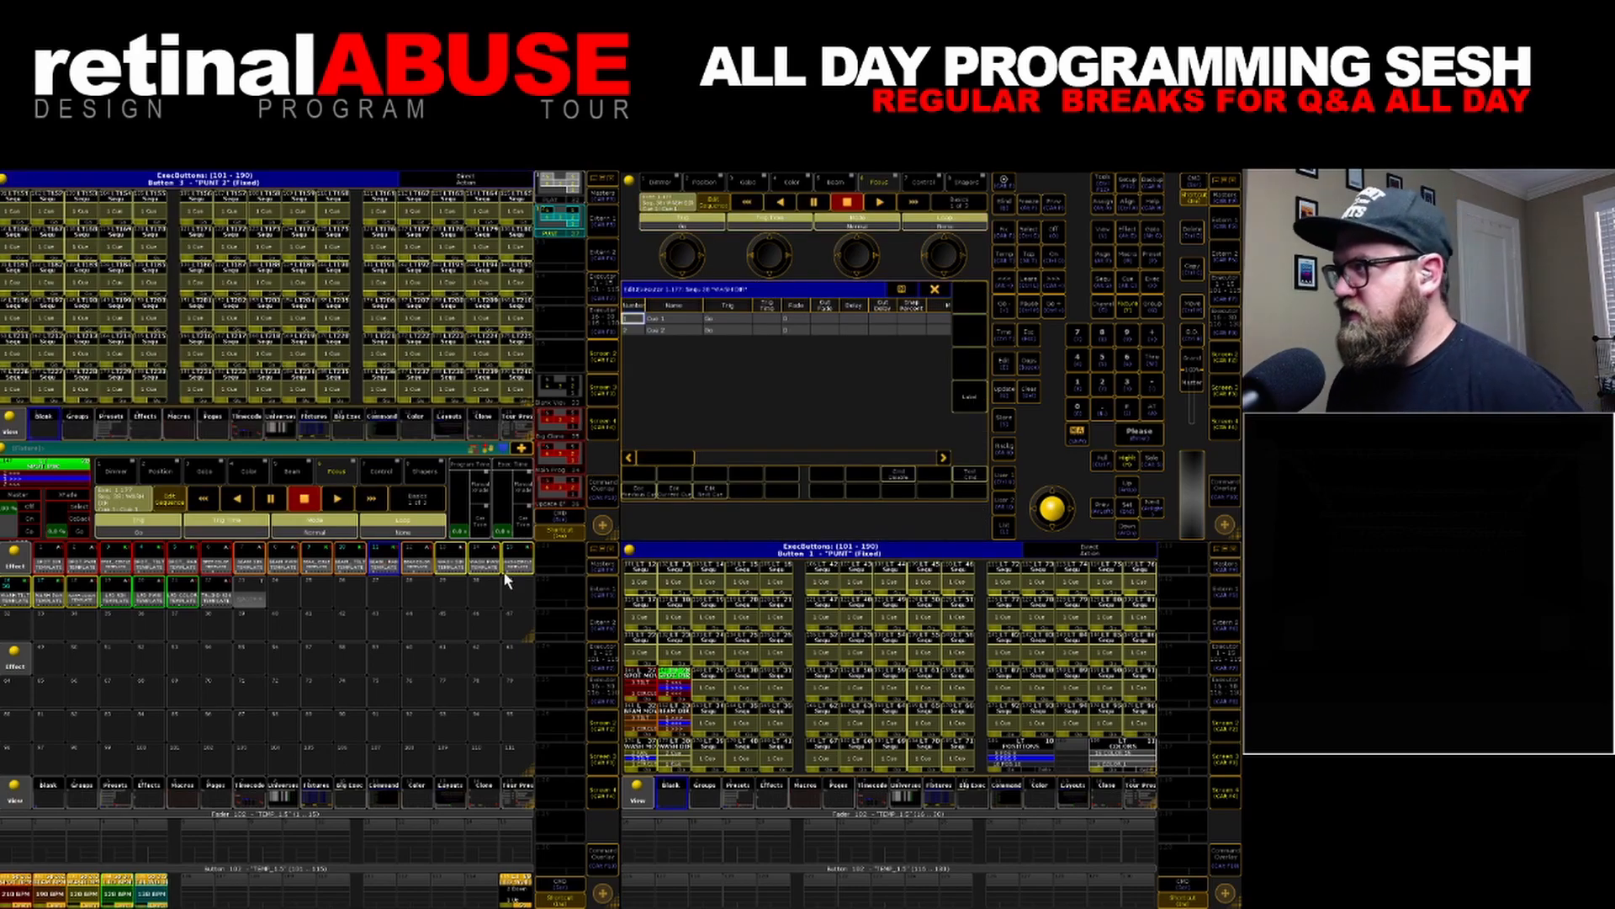
click(671, 330)
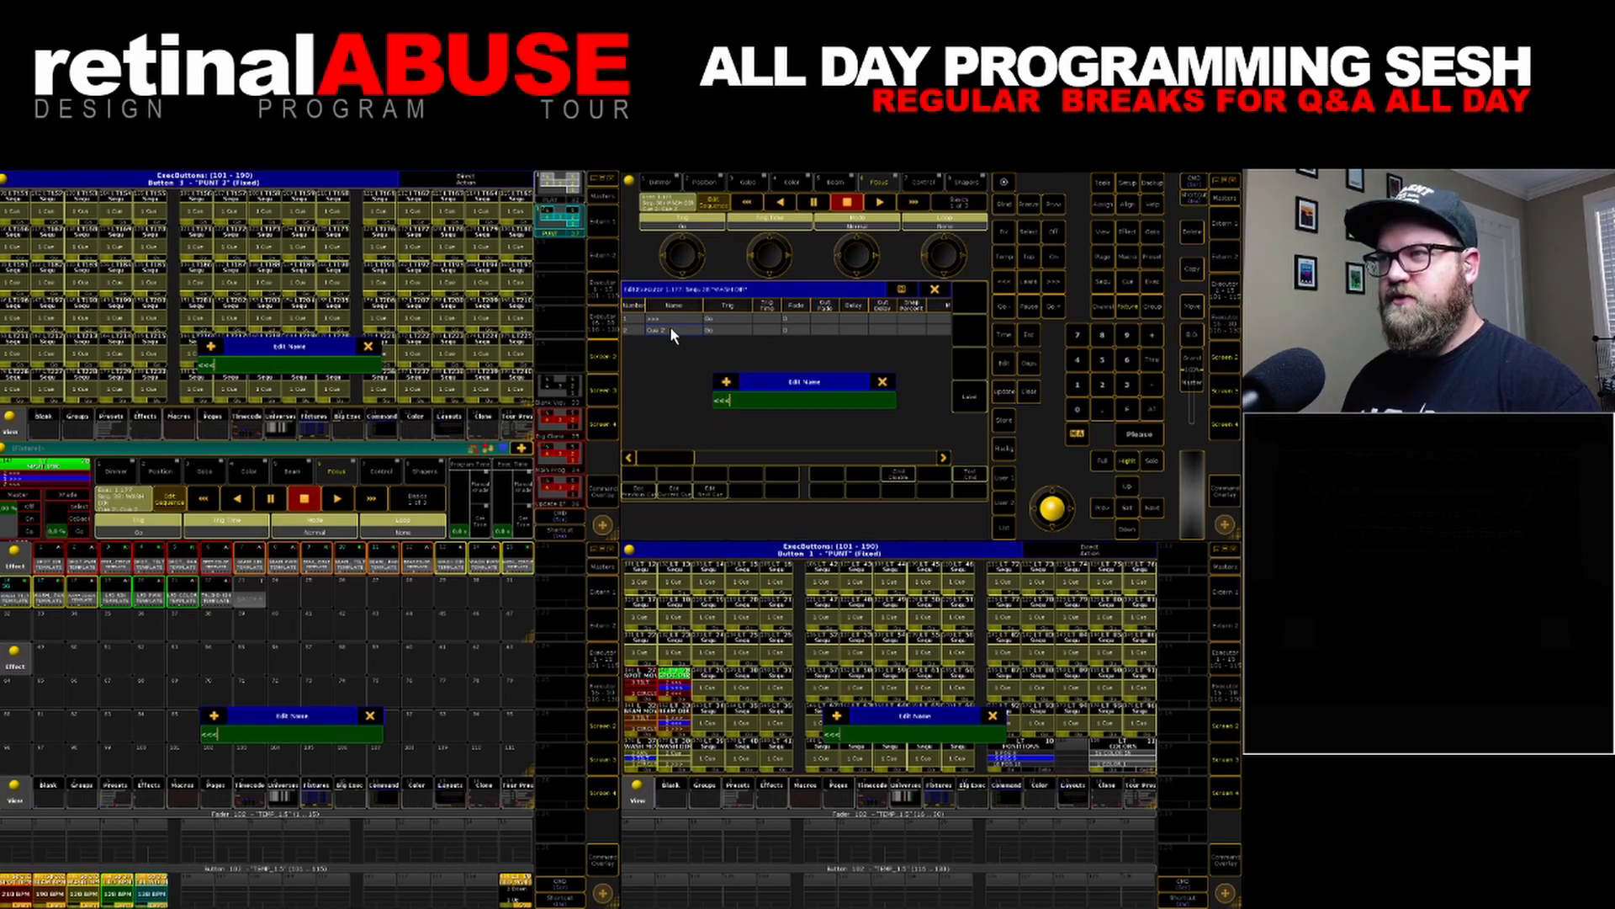
drag(685, 457, 754, 461)
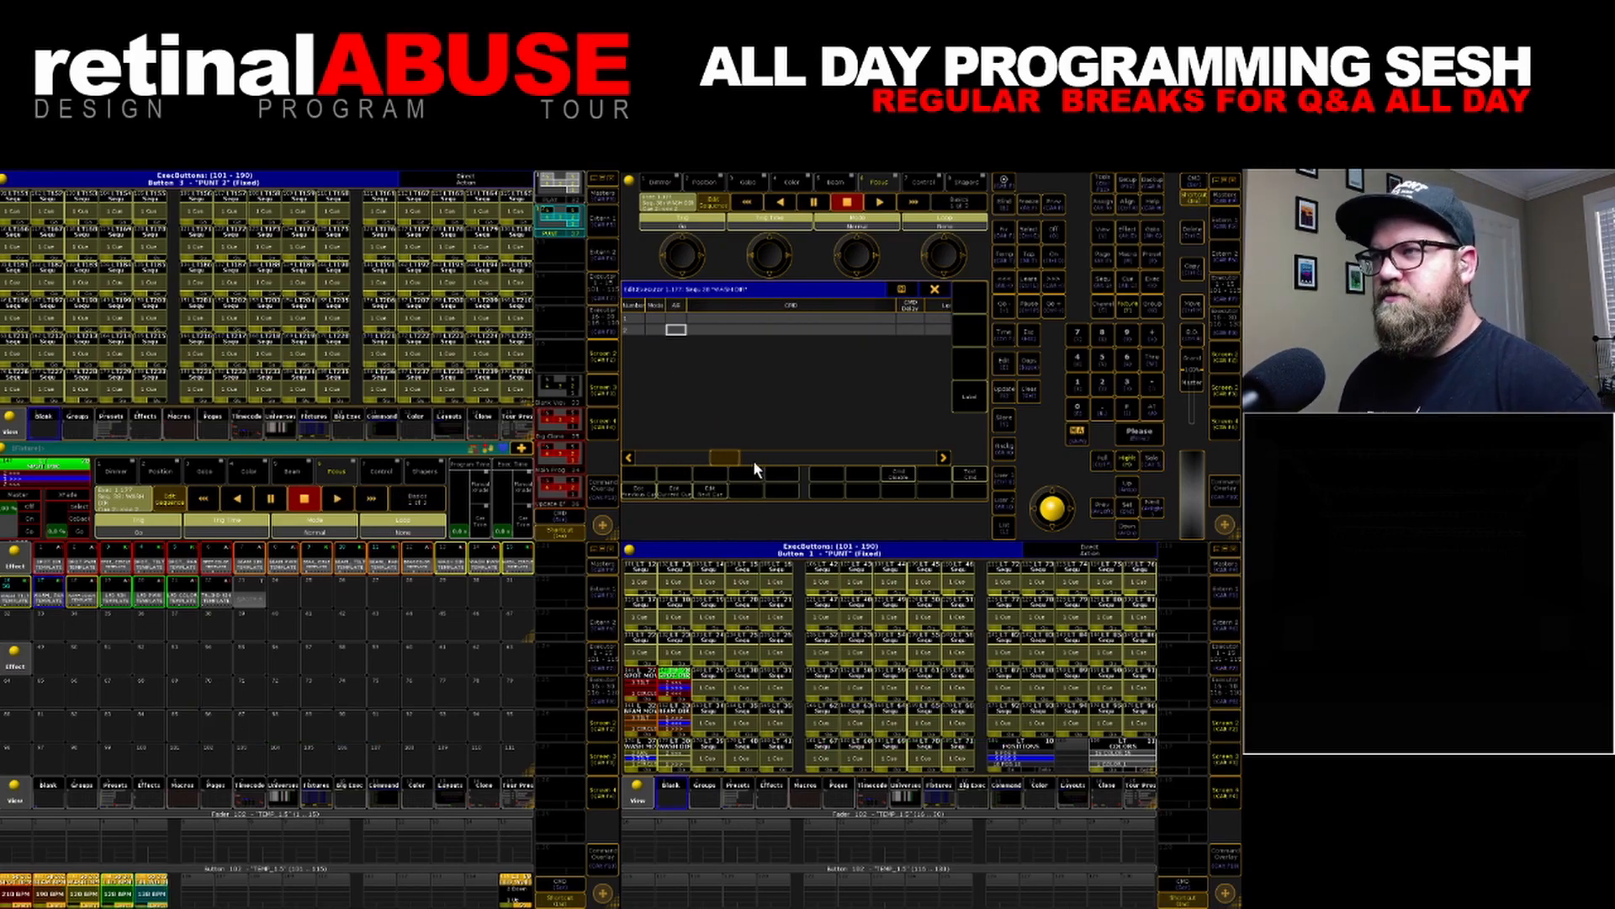
click(781, 328)
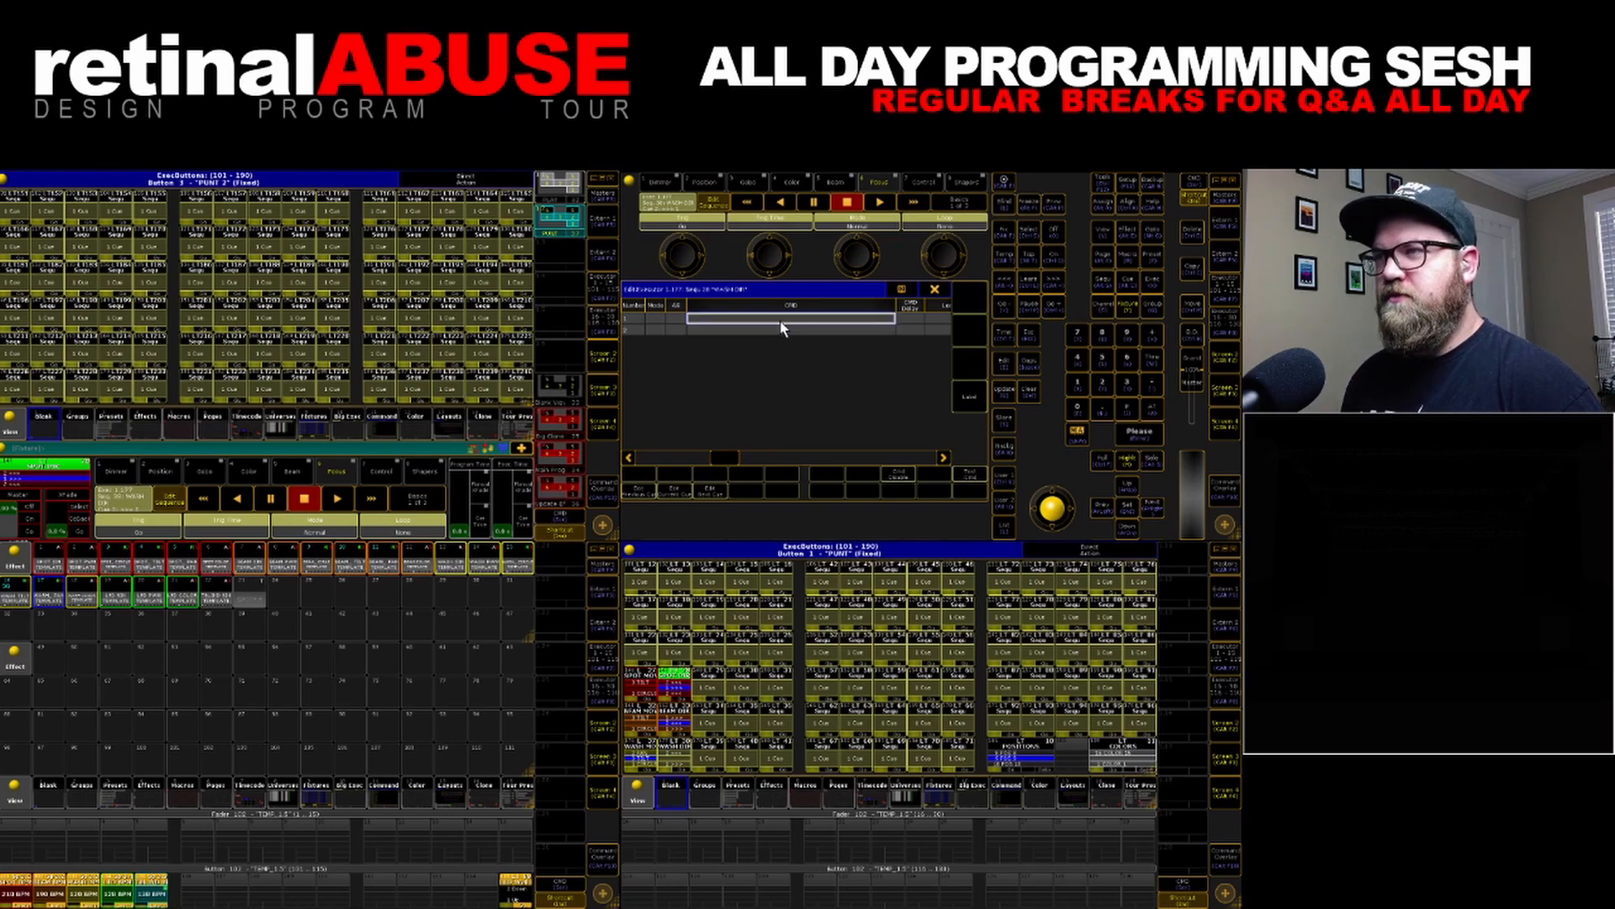
click(781, 328)
text(assign)
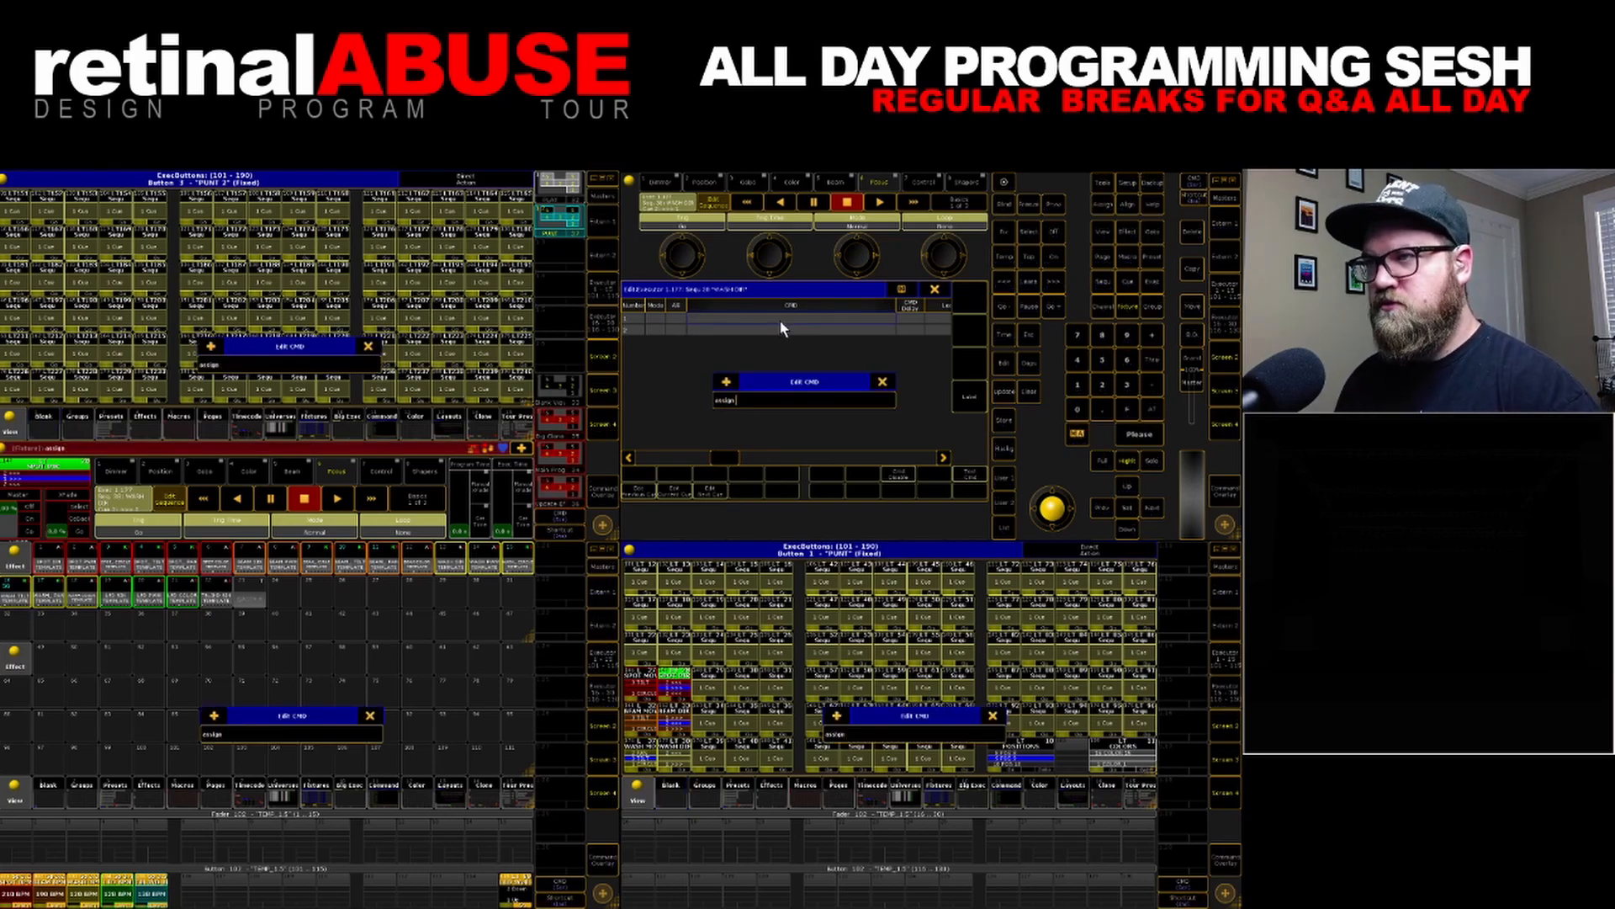
text( effect)
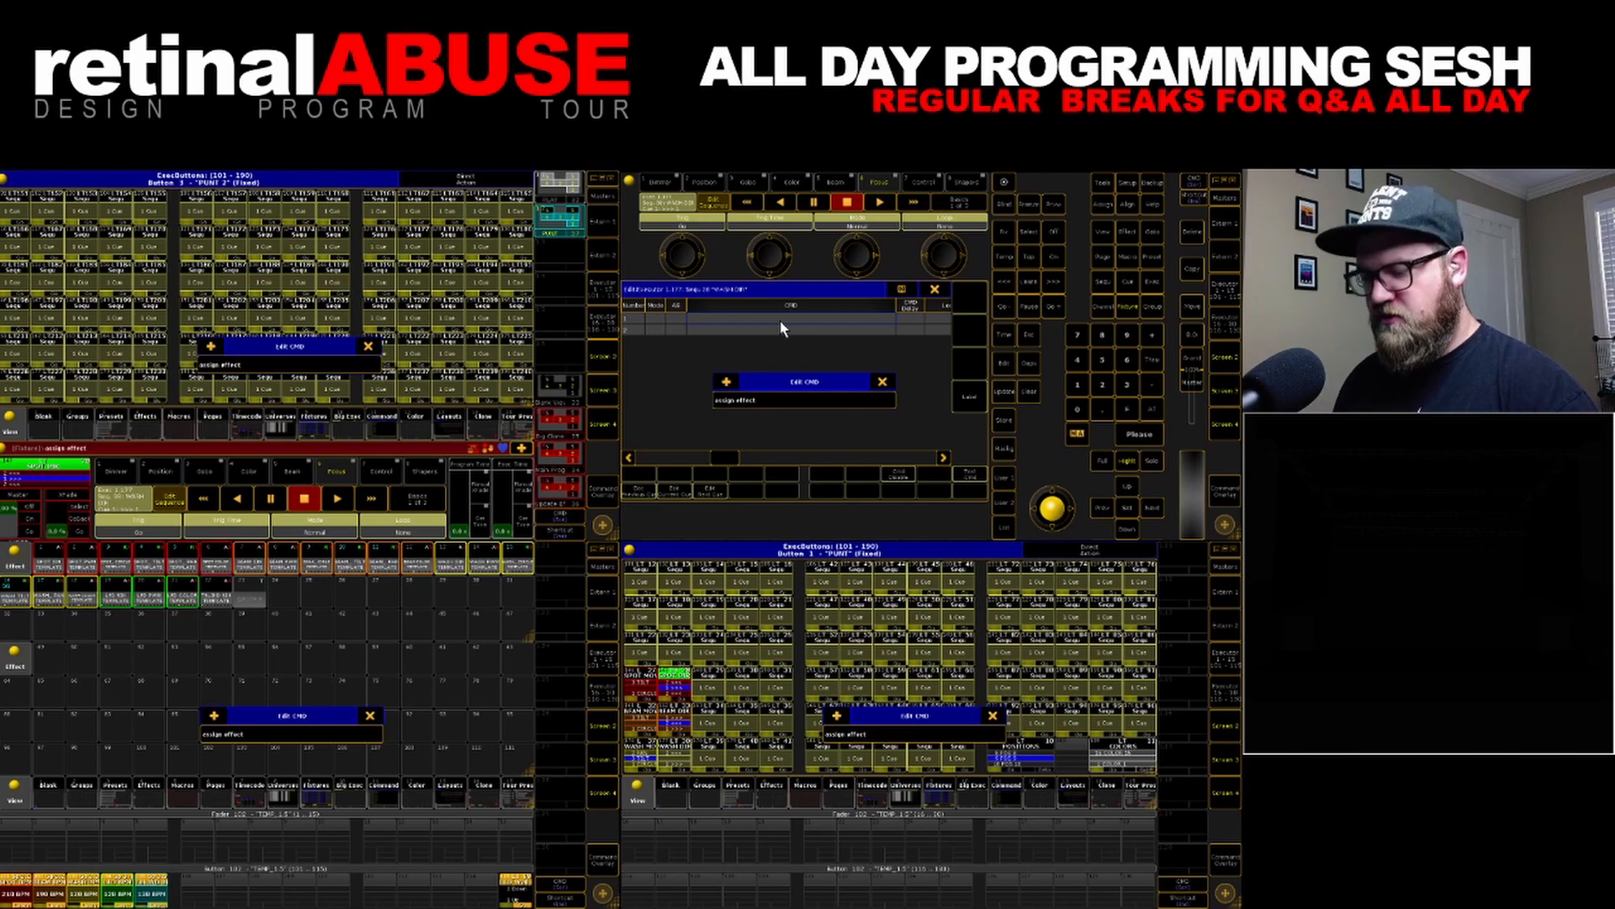
text( 1.)
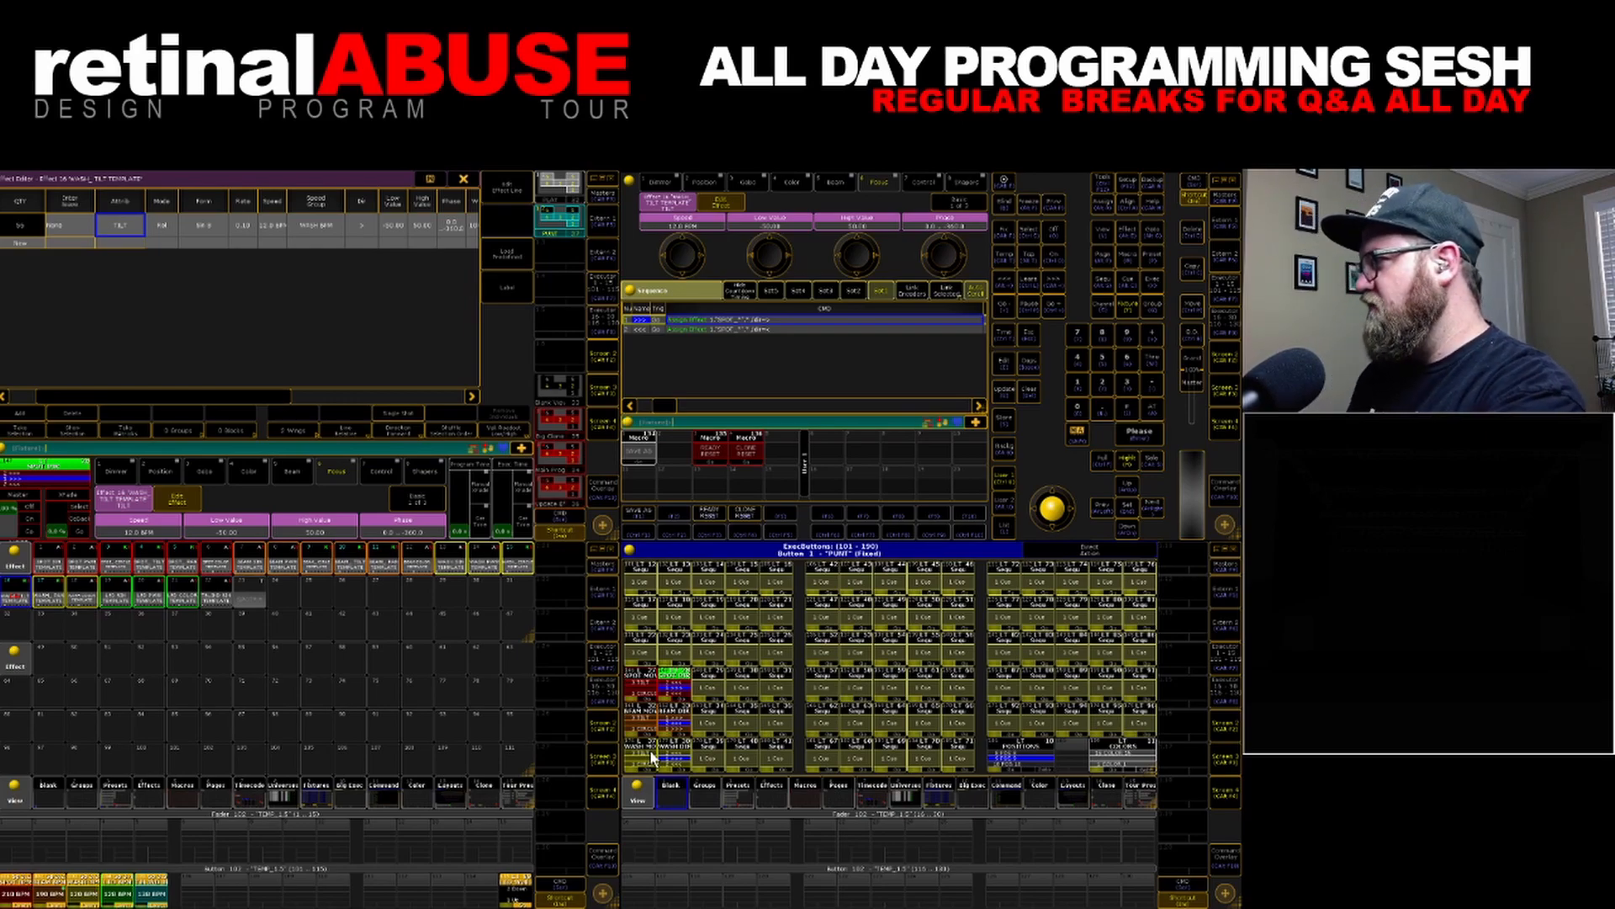
Examine further settings of the WASH_ TILT TEMPLATE effect and the groups, blocks and wings of the SPOT_ CIRCLE TEMPLATE effect
drag(254, 396, 281, 398)
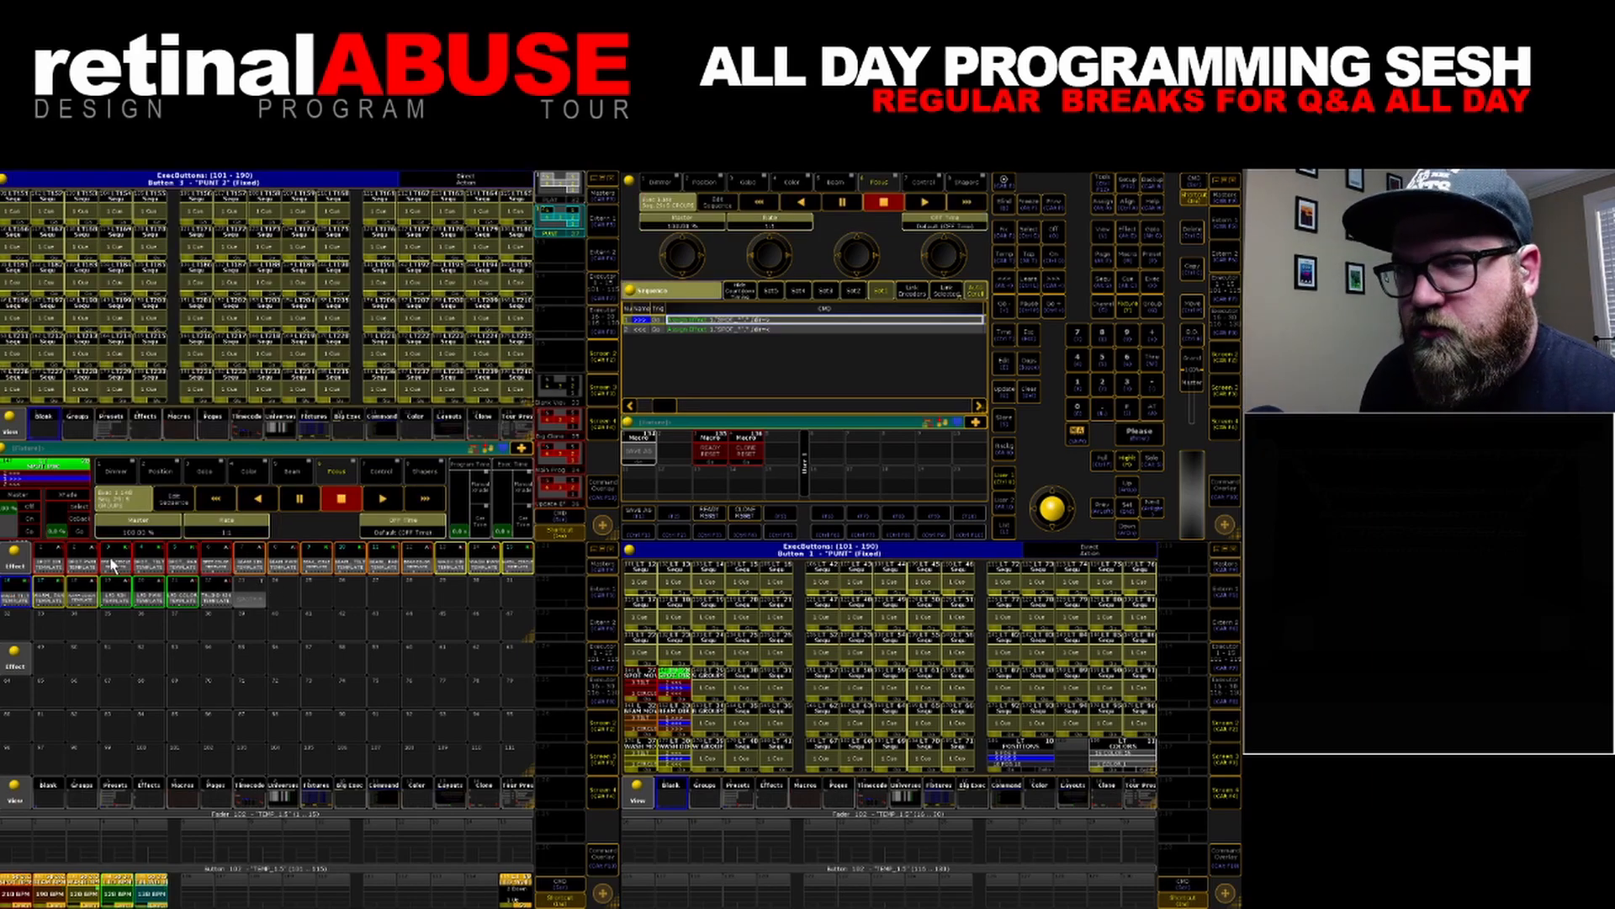
click(111, 565)
drag(278, 394, 456, 392)
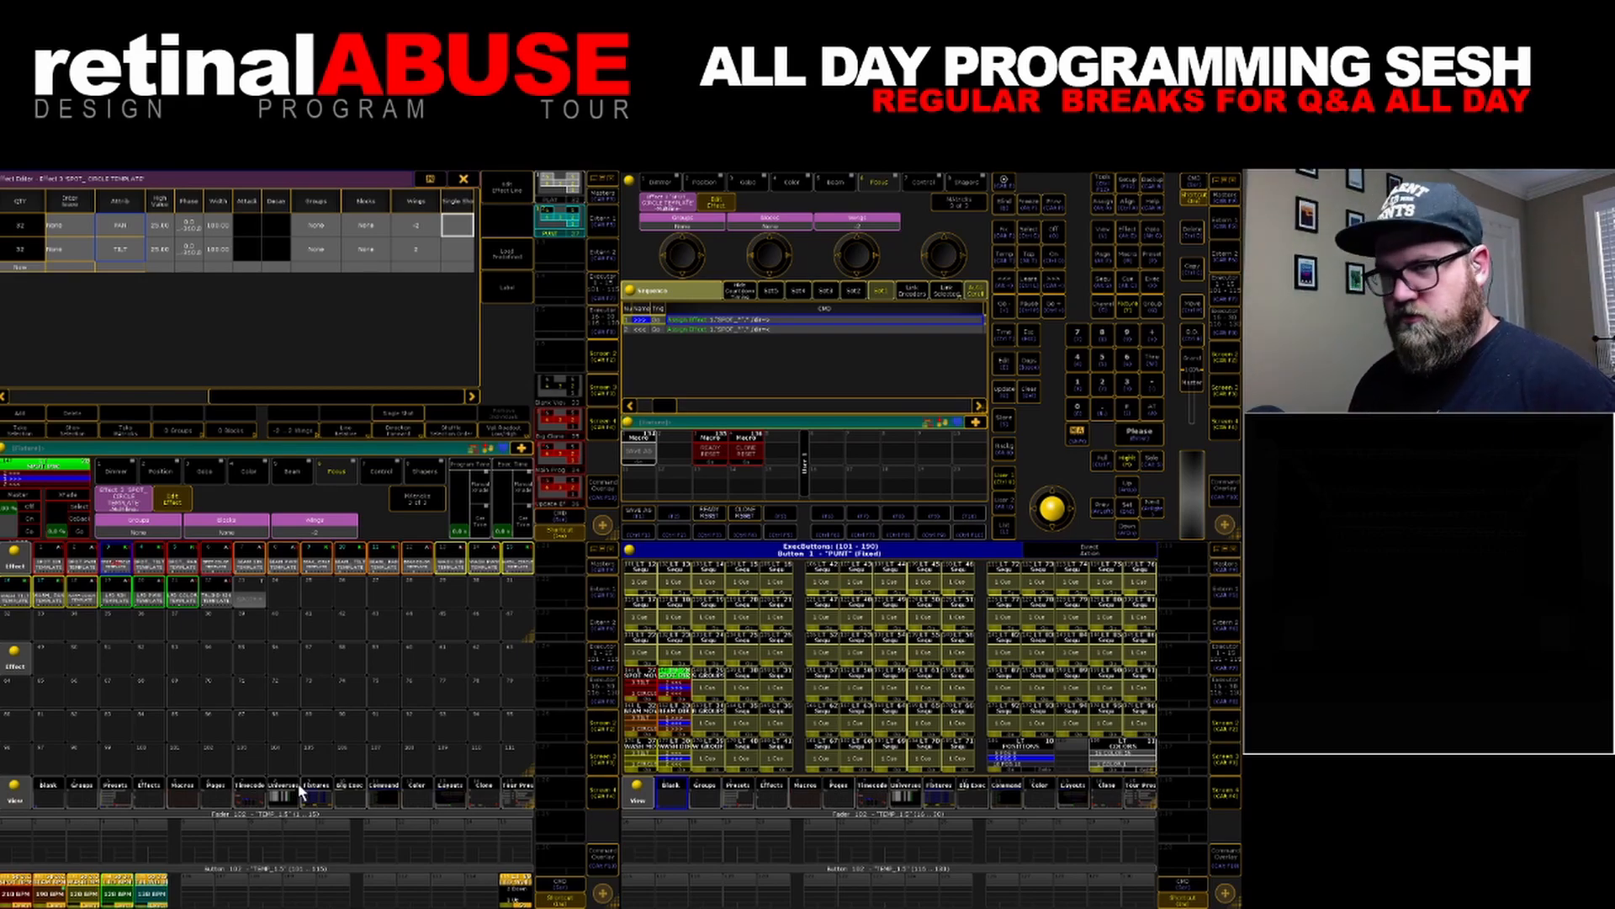
Change the executor page to 1 and turn on the spot fixtures' fader executor
text(1)
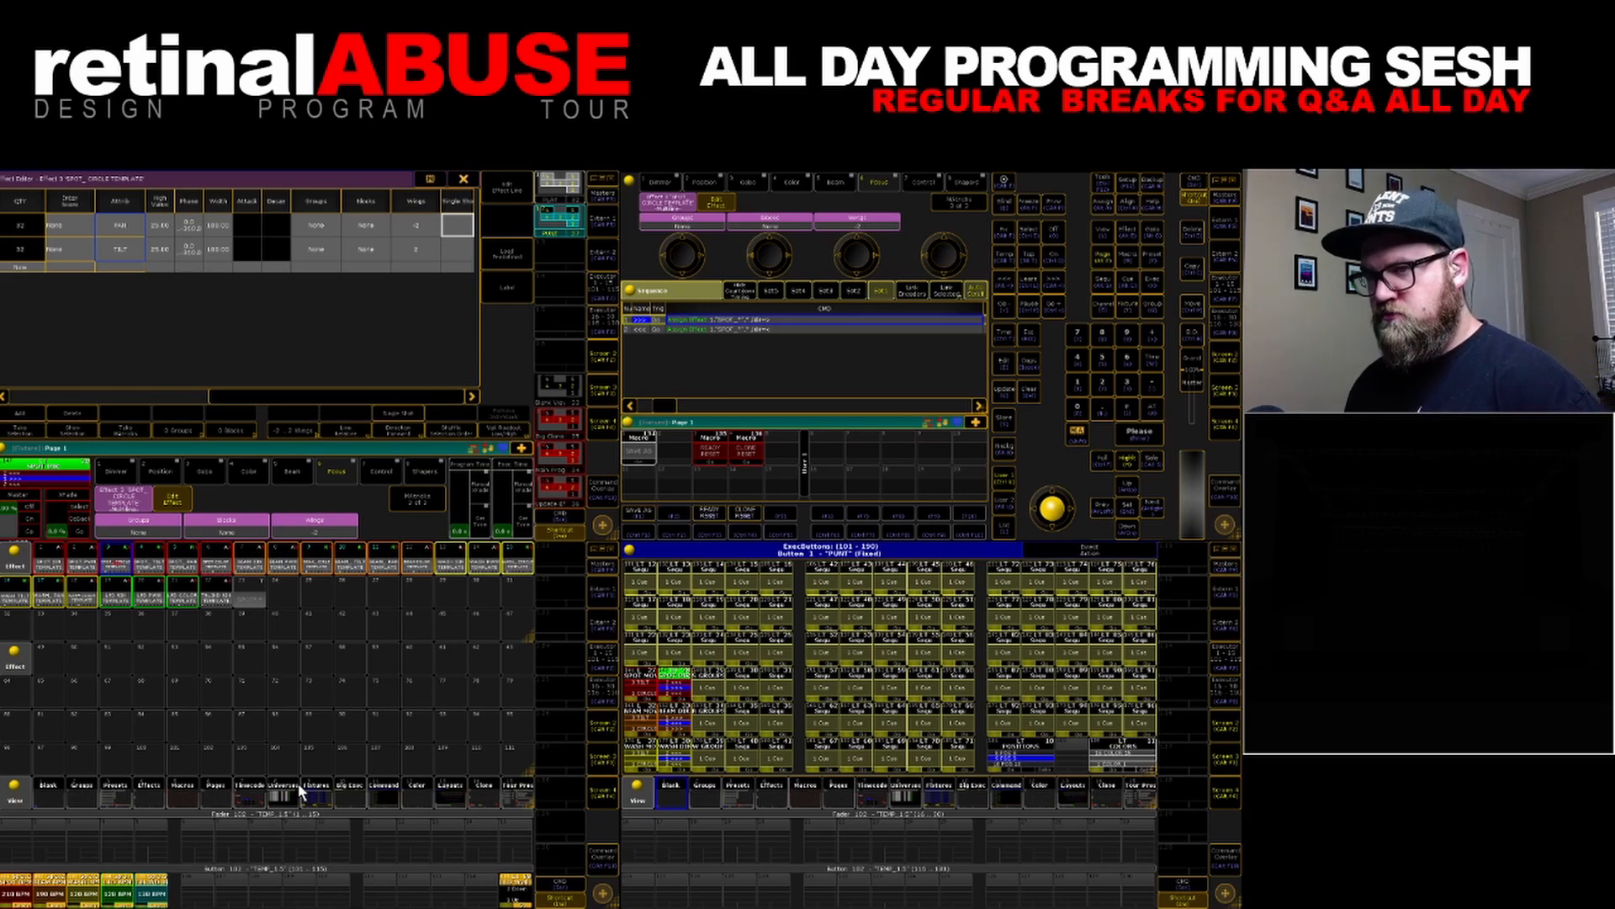
key(Return)
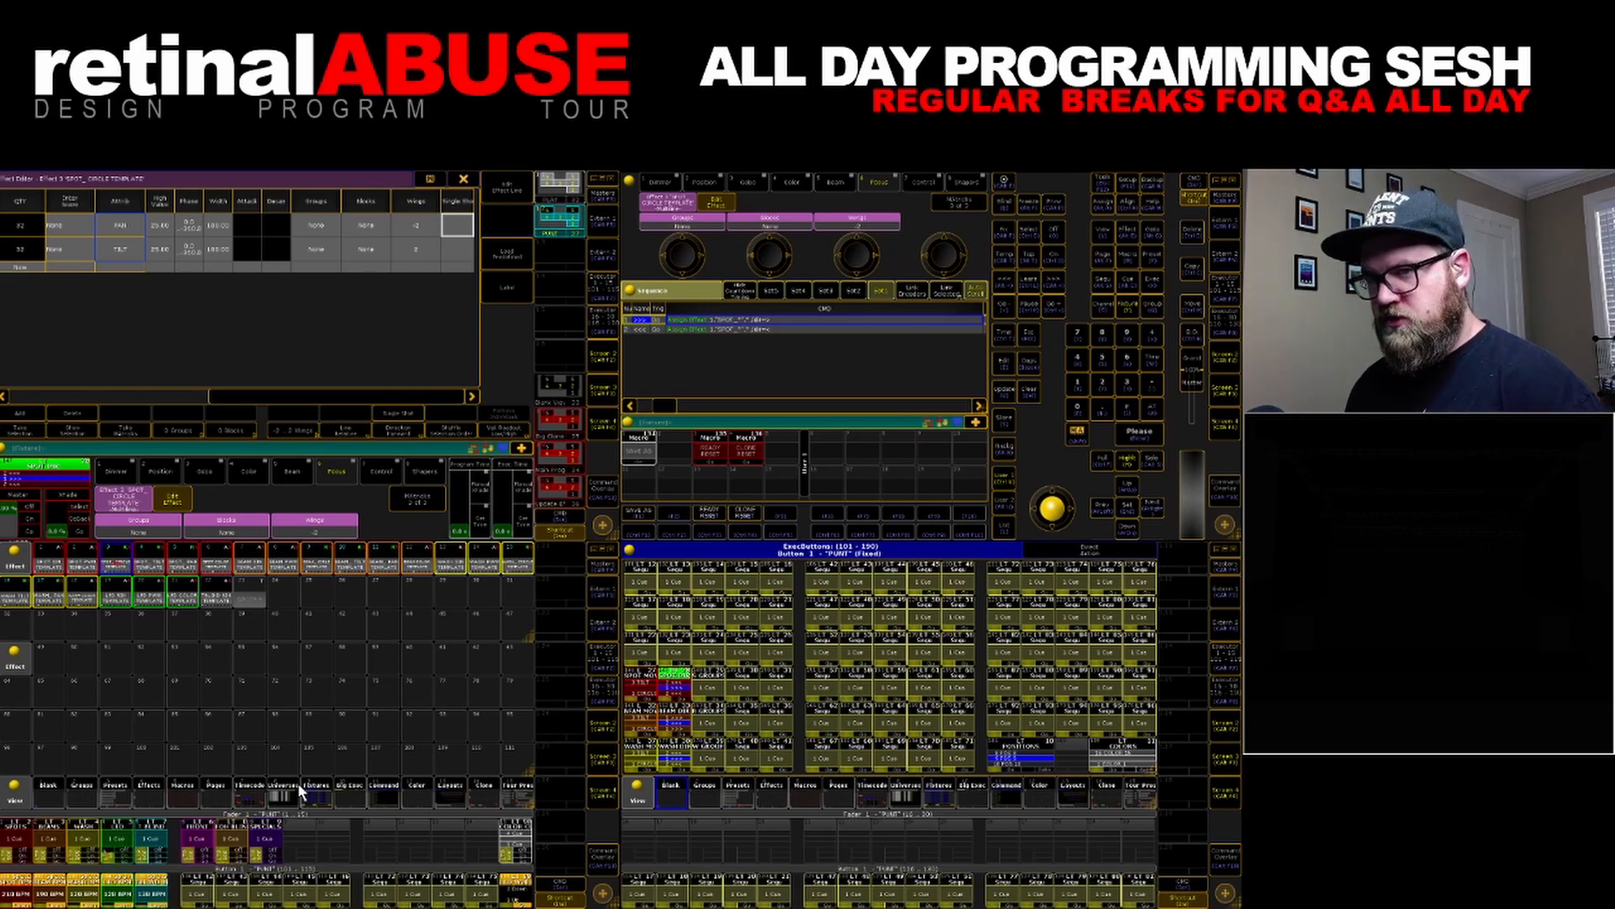
click(25, 861)
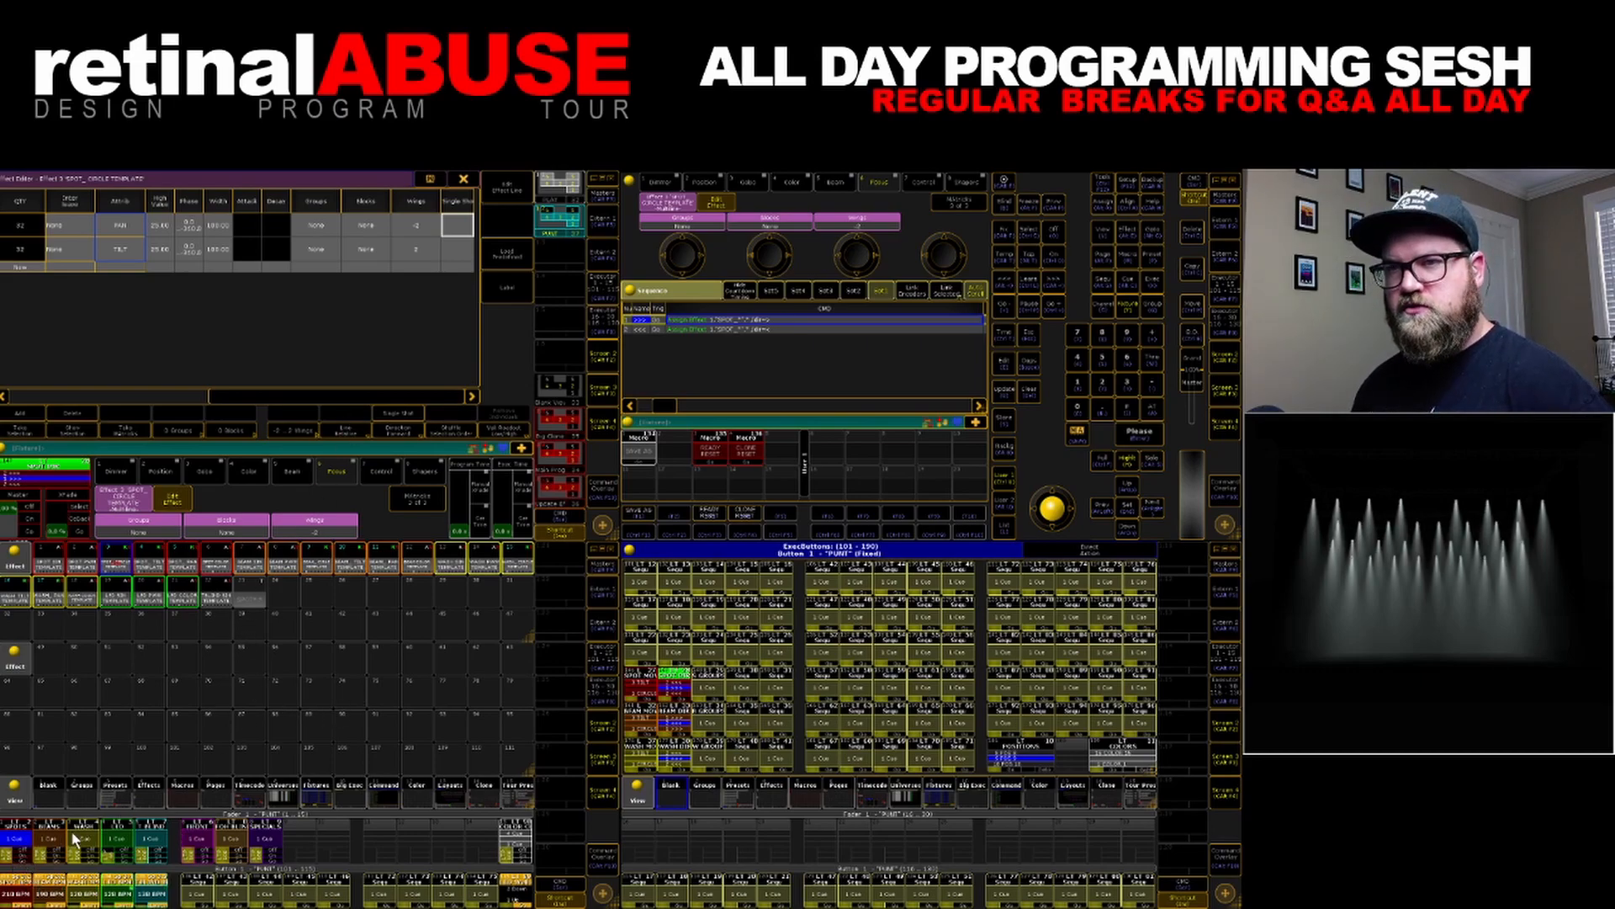
Set the Groups value of both lines of the SPOT_ CIRCLE TEMPLATE effect to 2
click(123, 565)
drag(326, 226, 316, 256)
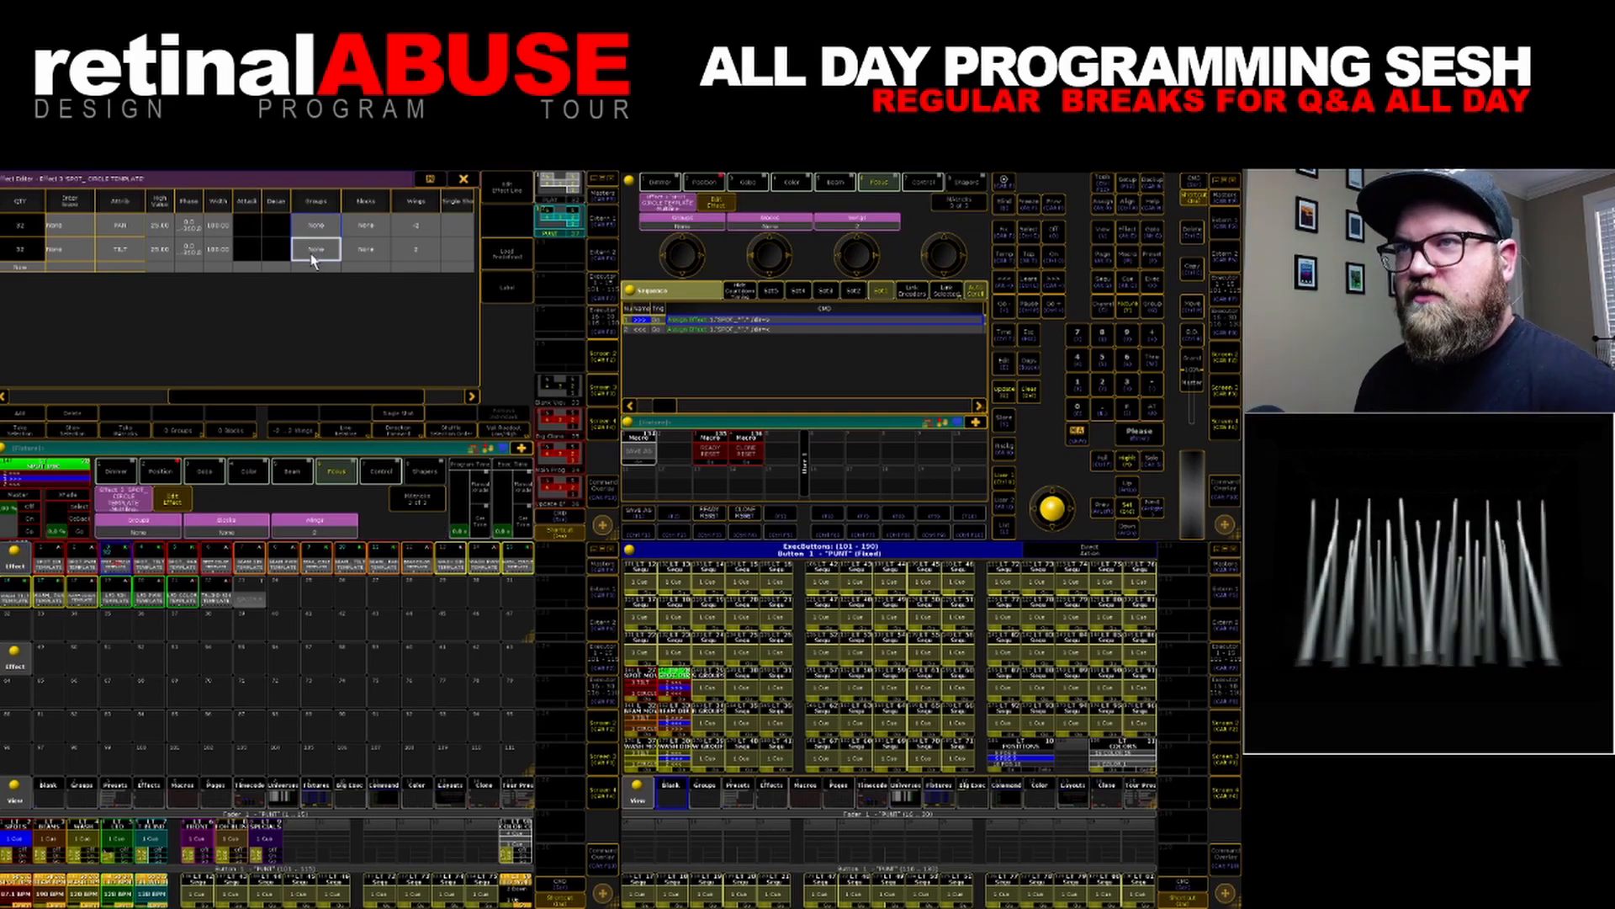
right_click(310, 251)
text(2)
key(Return)
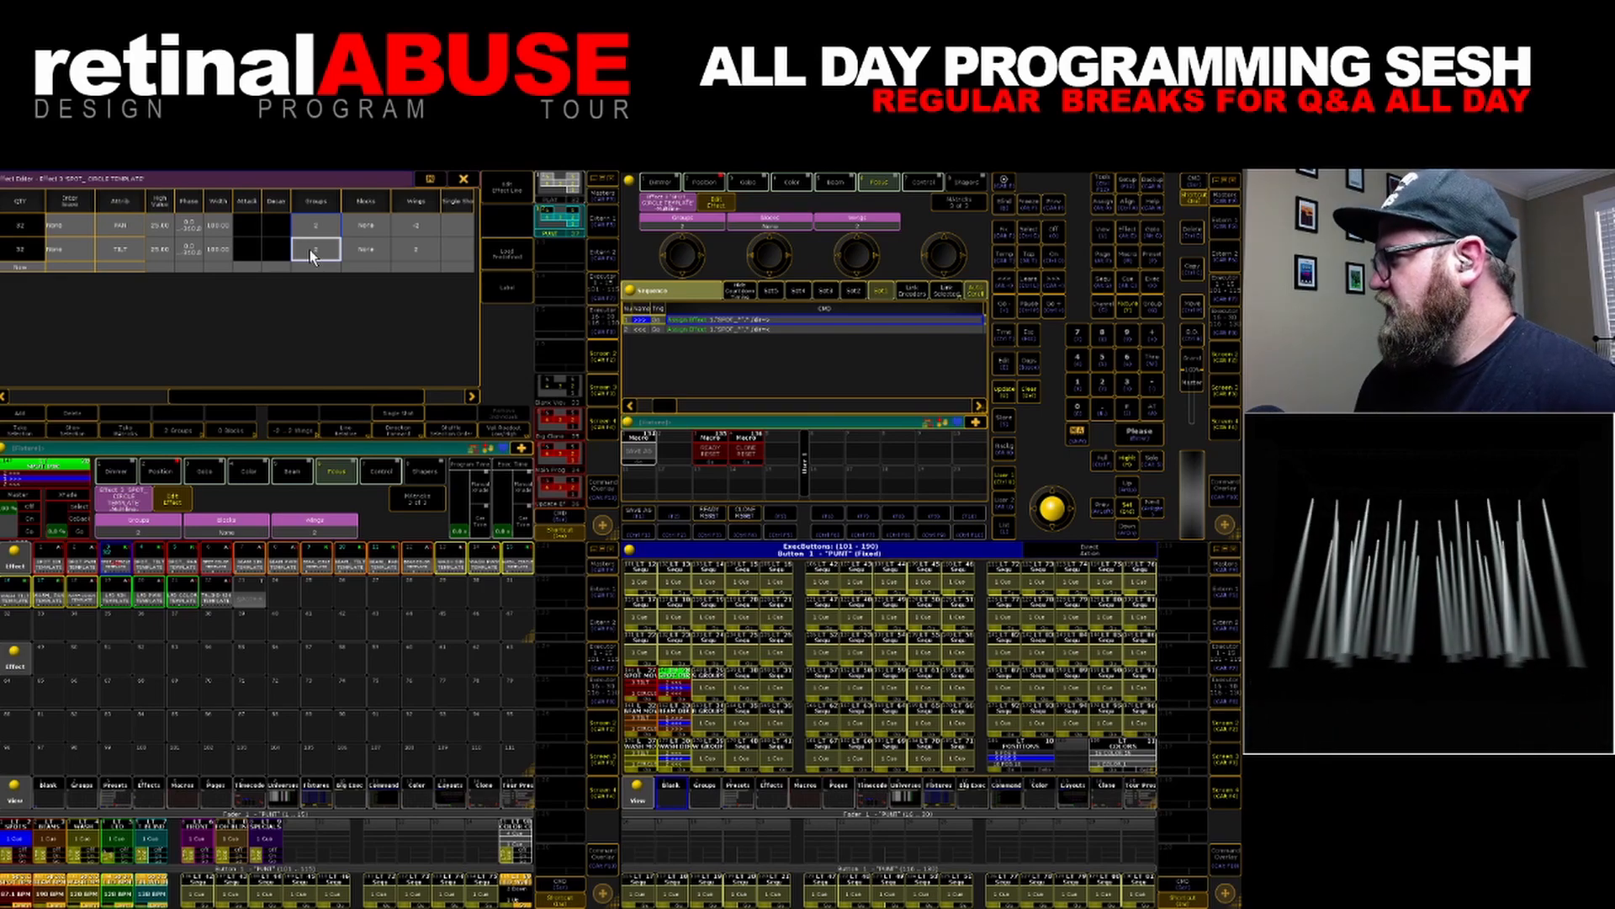
Try 4 groups and then 0 groups on both lines of the SPOT_ CIRCLE TEMPLATE effect
right_click(313, 247)
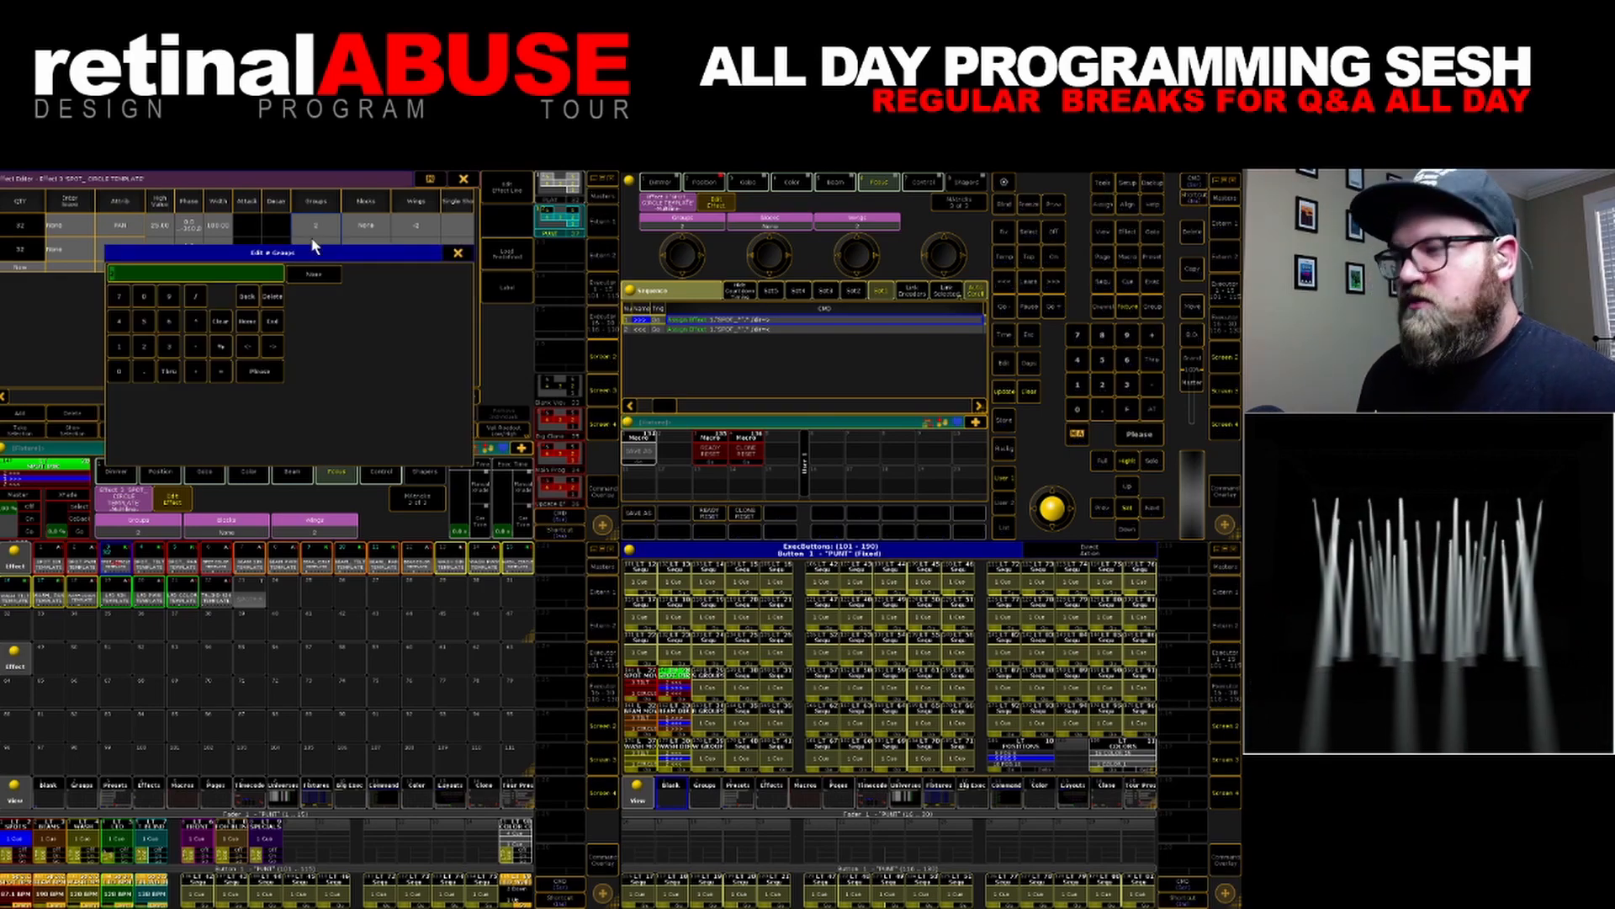
text(4)
key(Return)
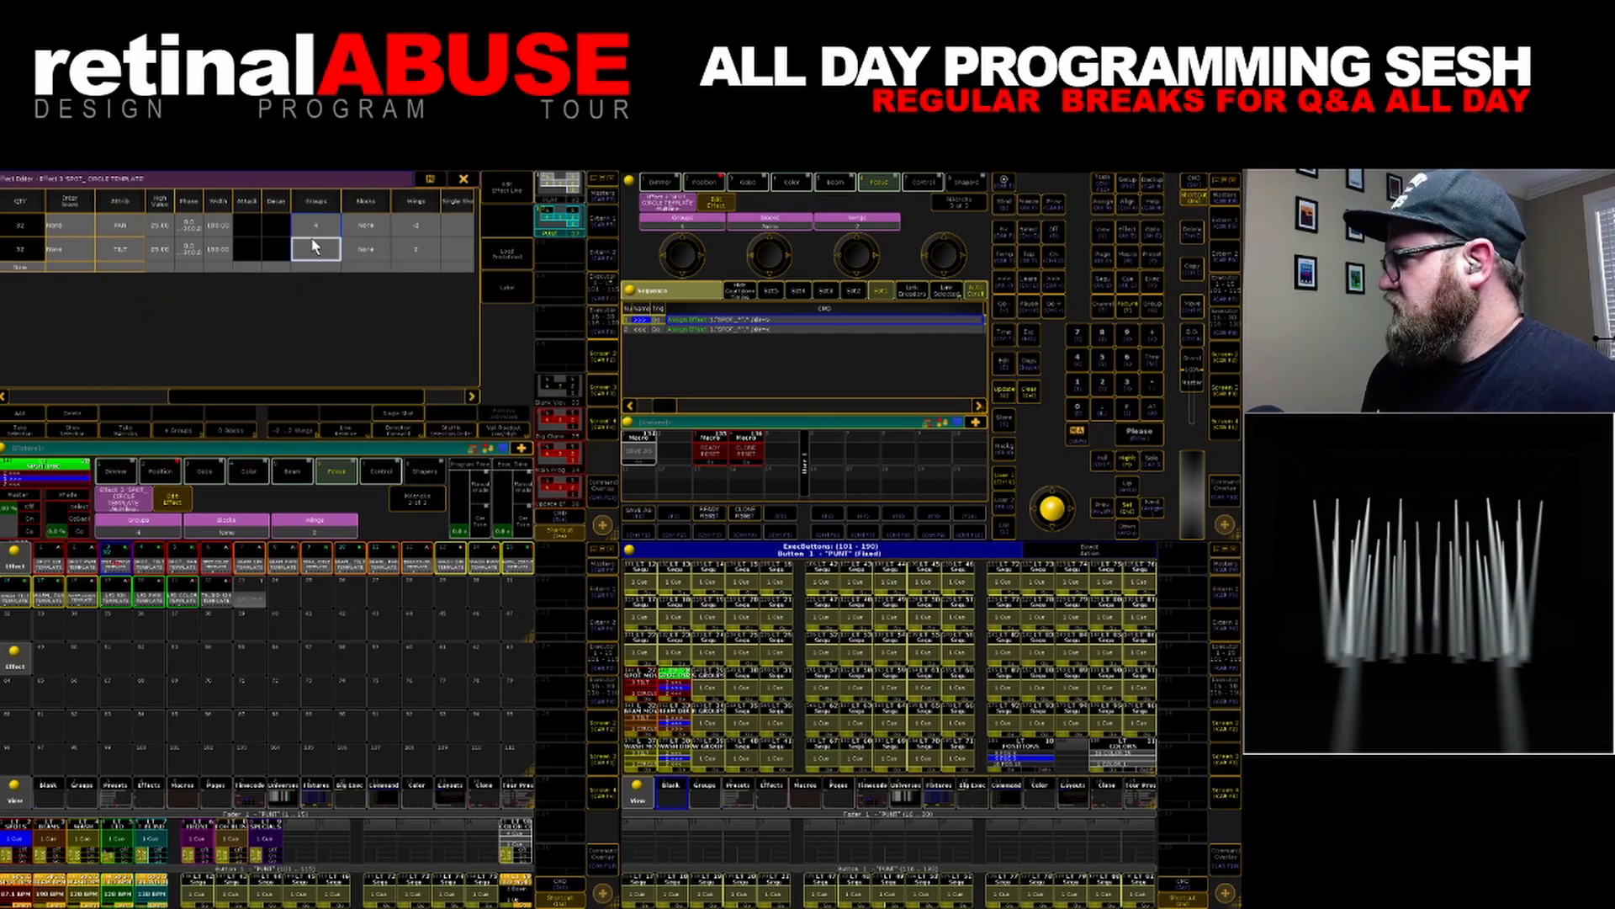
right_click(314, 246)
text(0)
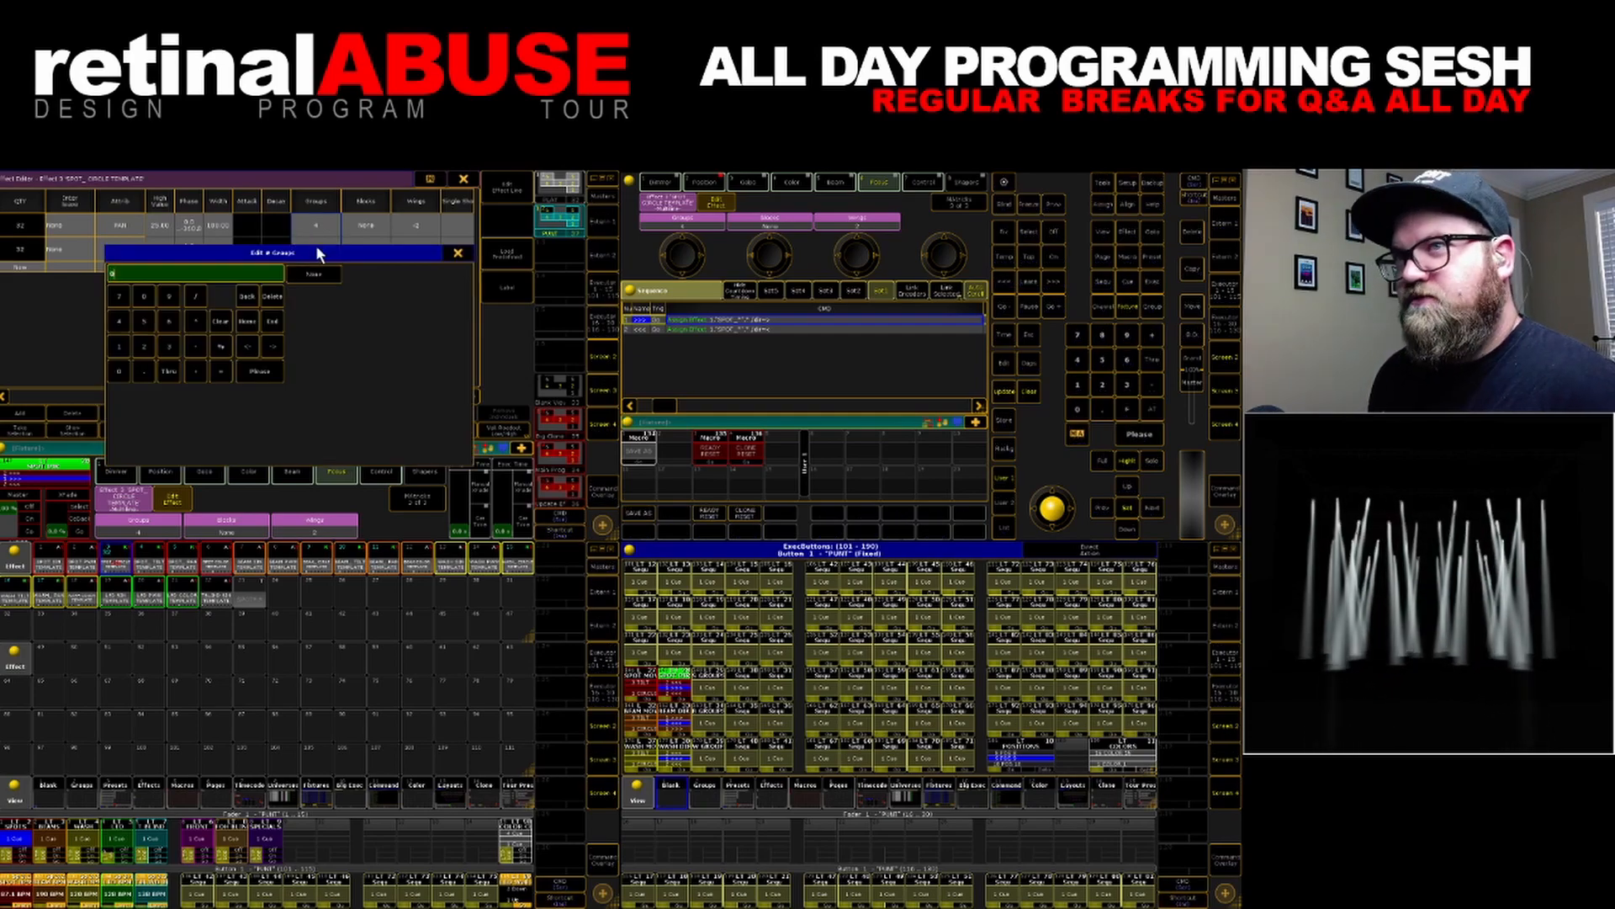
key(Return)
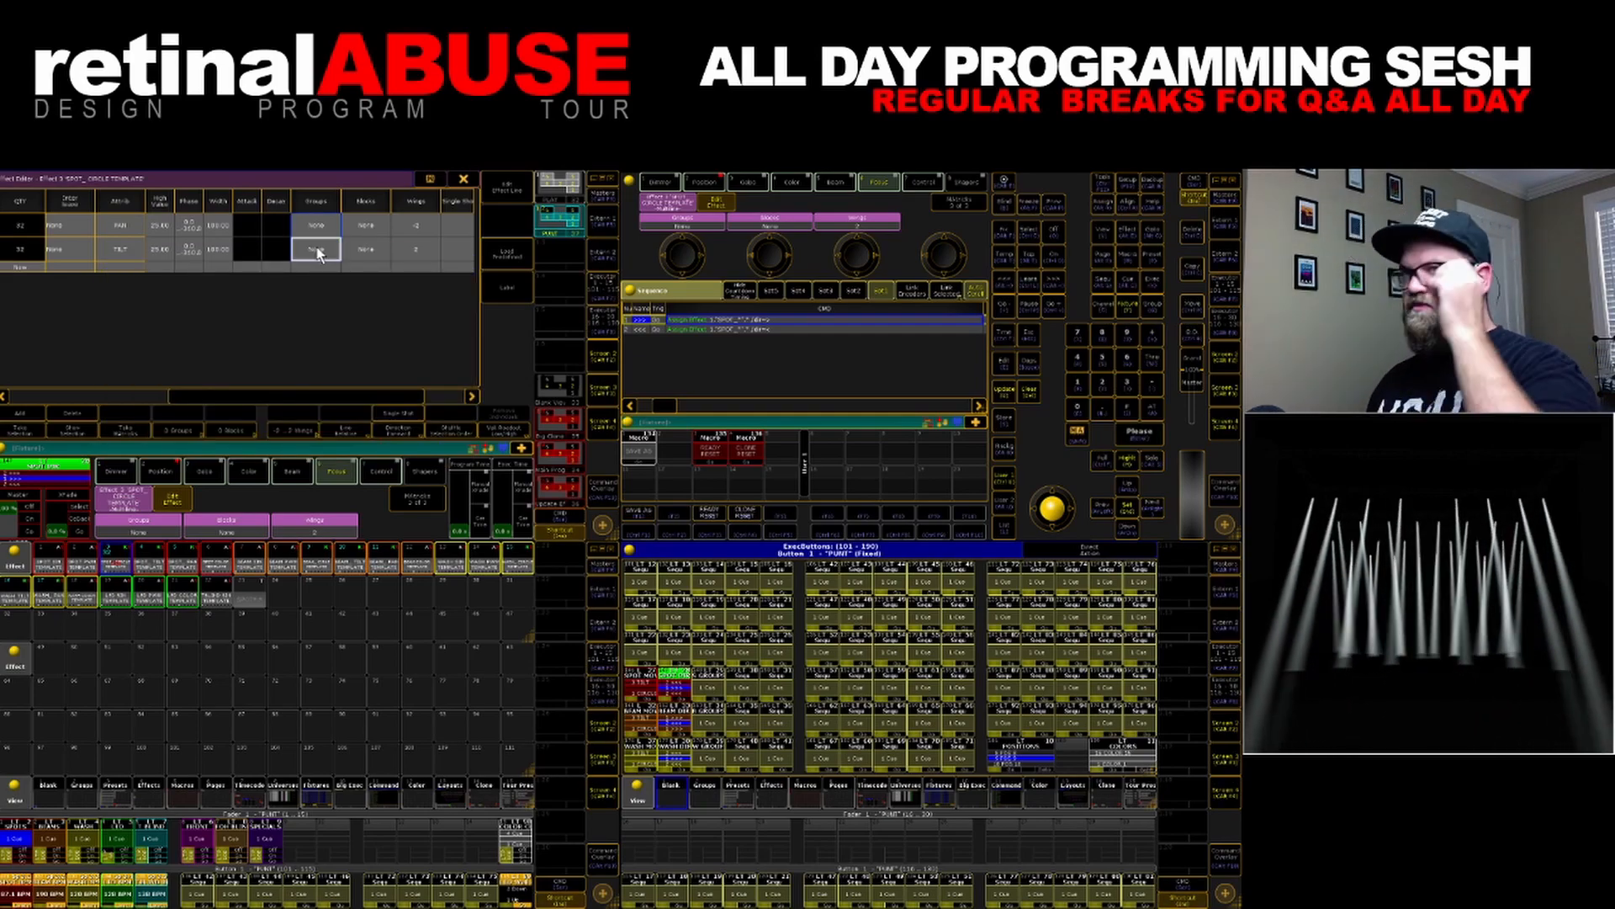
Set the Groups value of both SPOT_ CIRCLE TEMPLATE effect lines to 8
right_click(318, 251)
text(8)
key(Return)
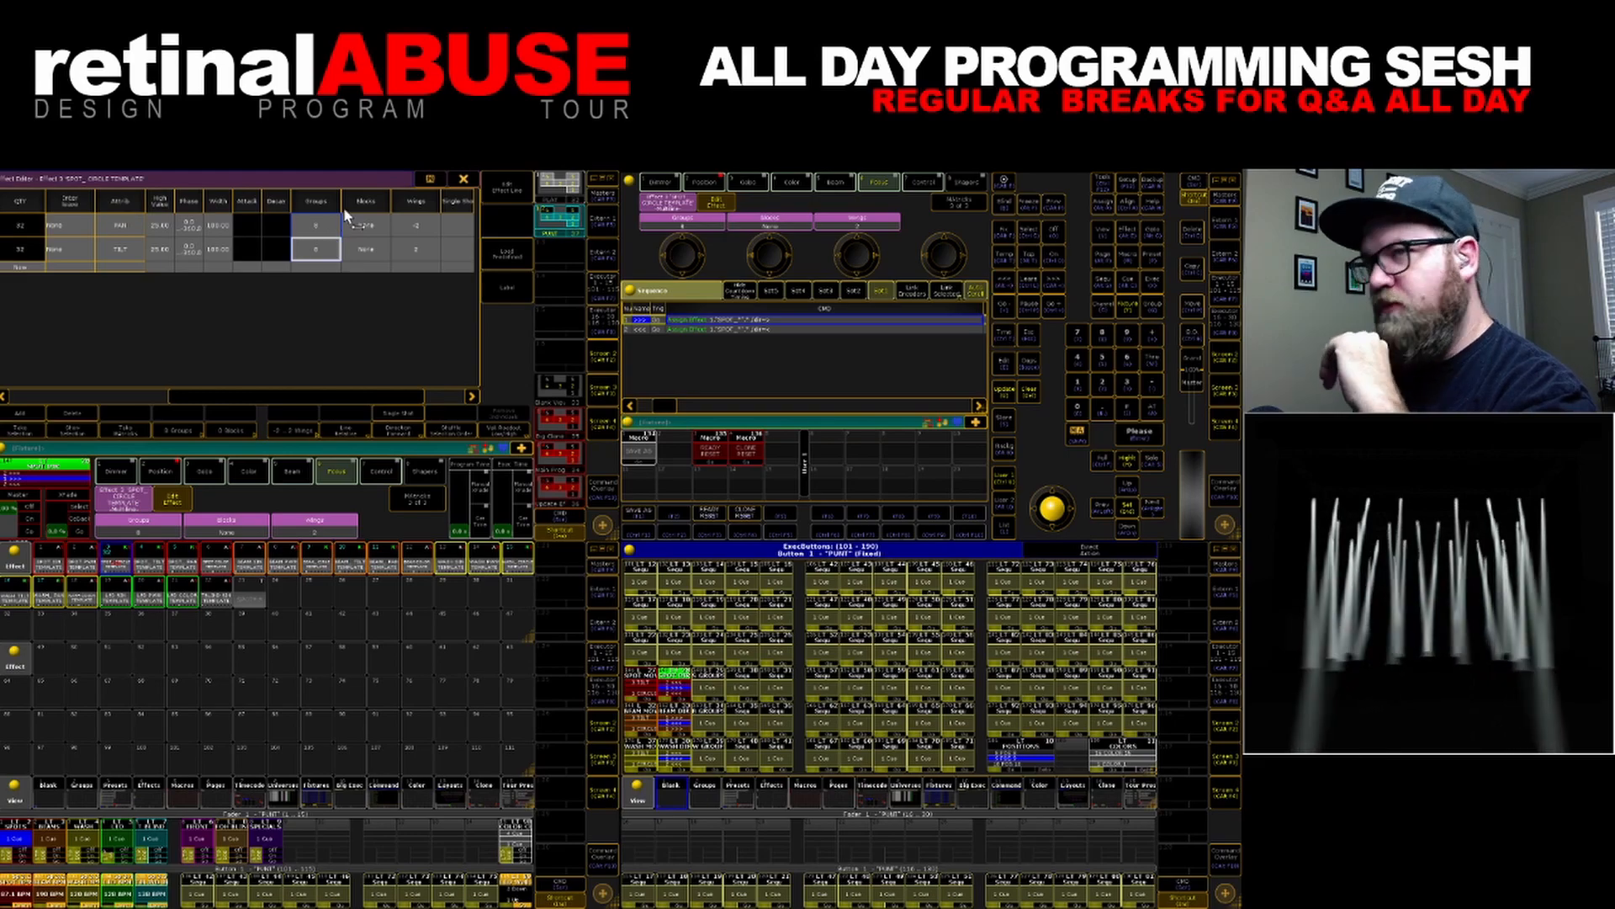
Close the effect editor and open the S GROUPS executor's sequence for editing
click(709, 693)
key(s)
click(711, 696)
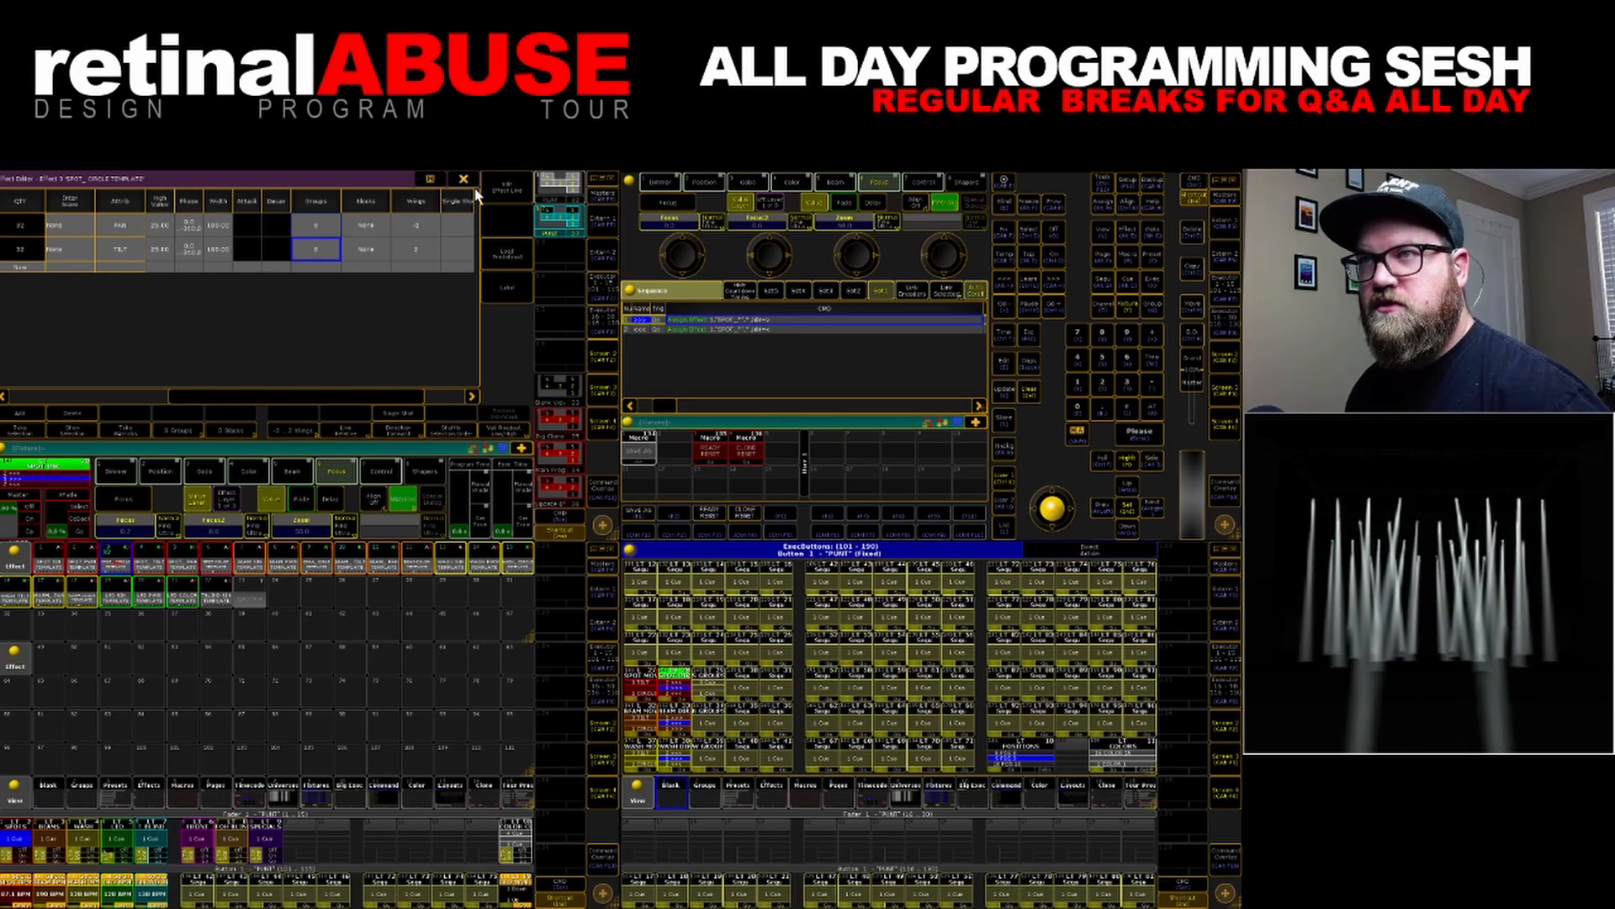
click(464, 178)
right_click(708, 698)
Name the three cues of the S GROUPS sequence 0 Groups, 2 Groups and 8 Groups
right_click(119, 246)
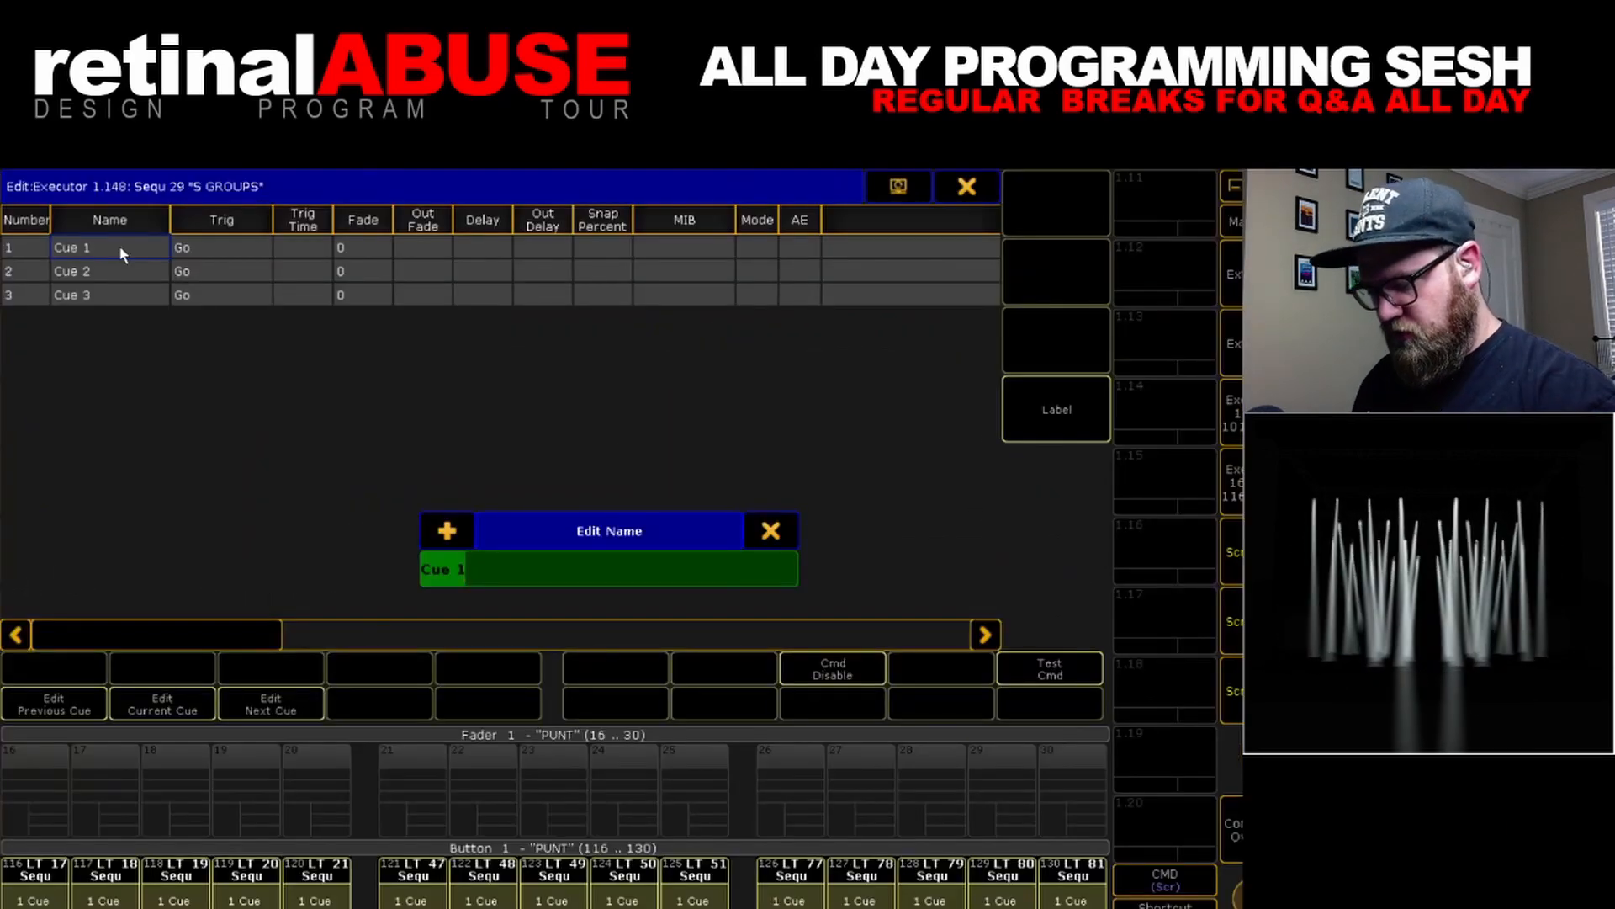
text(0 Group)
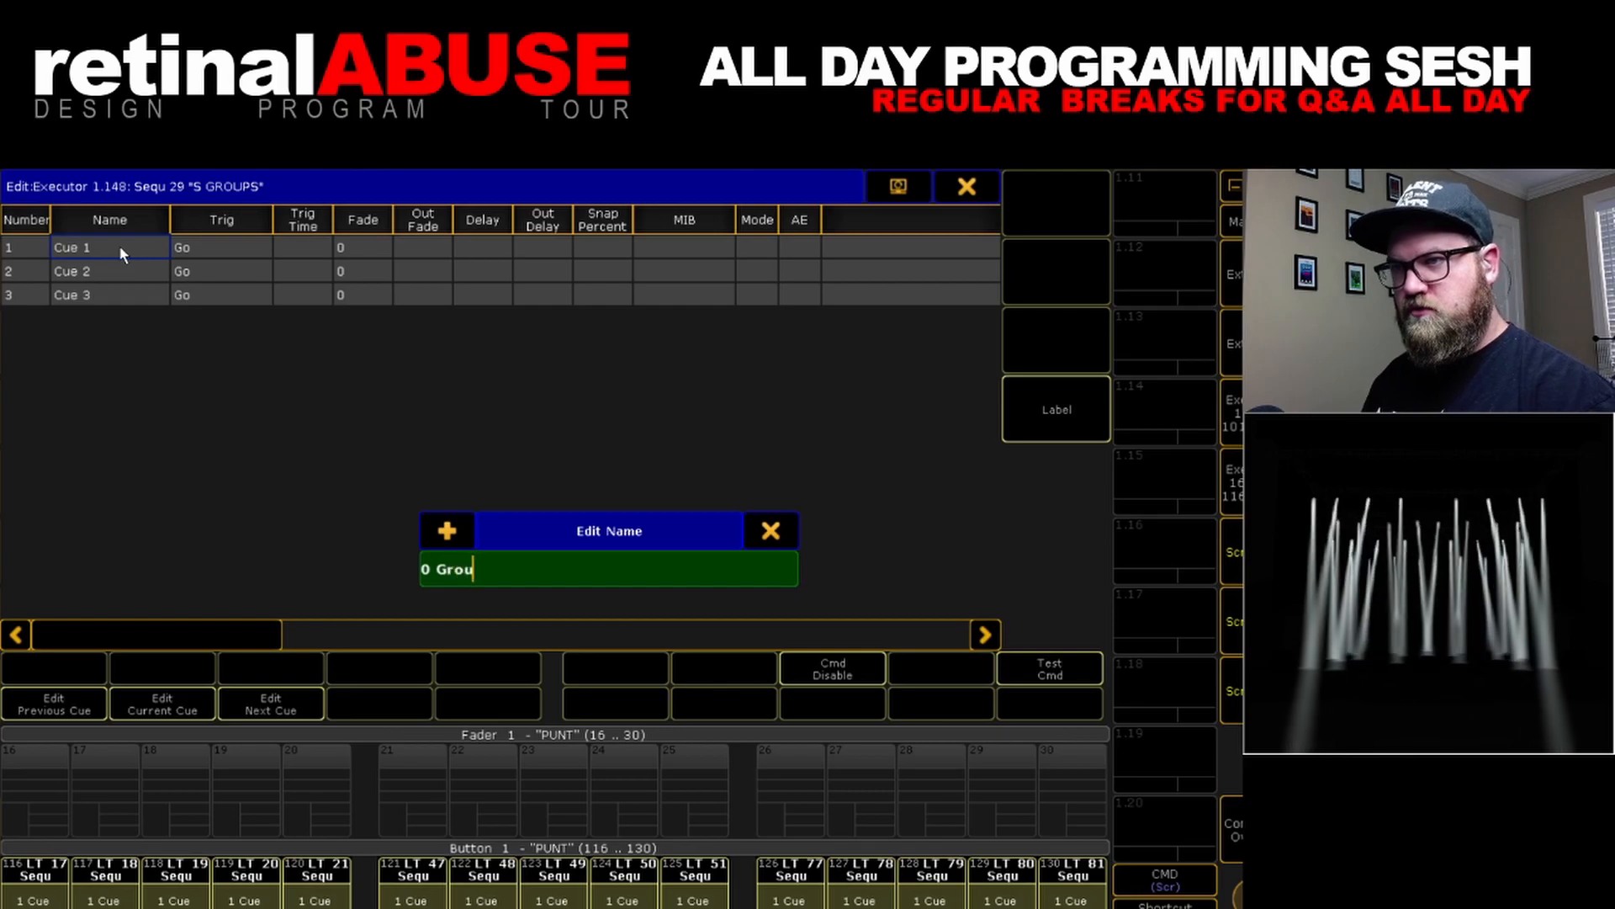
key(Return)
right_click(120, 247)
text(2 Groups)
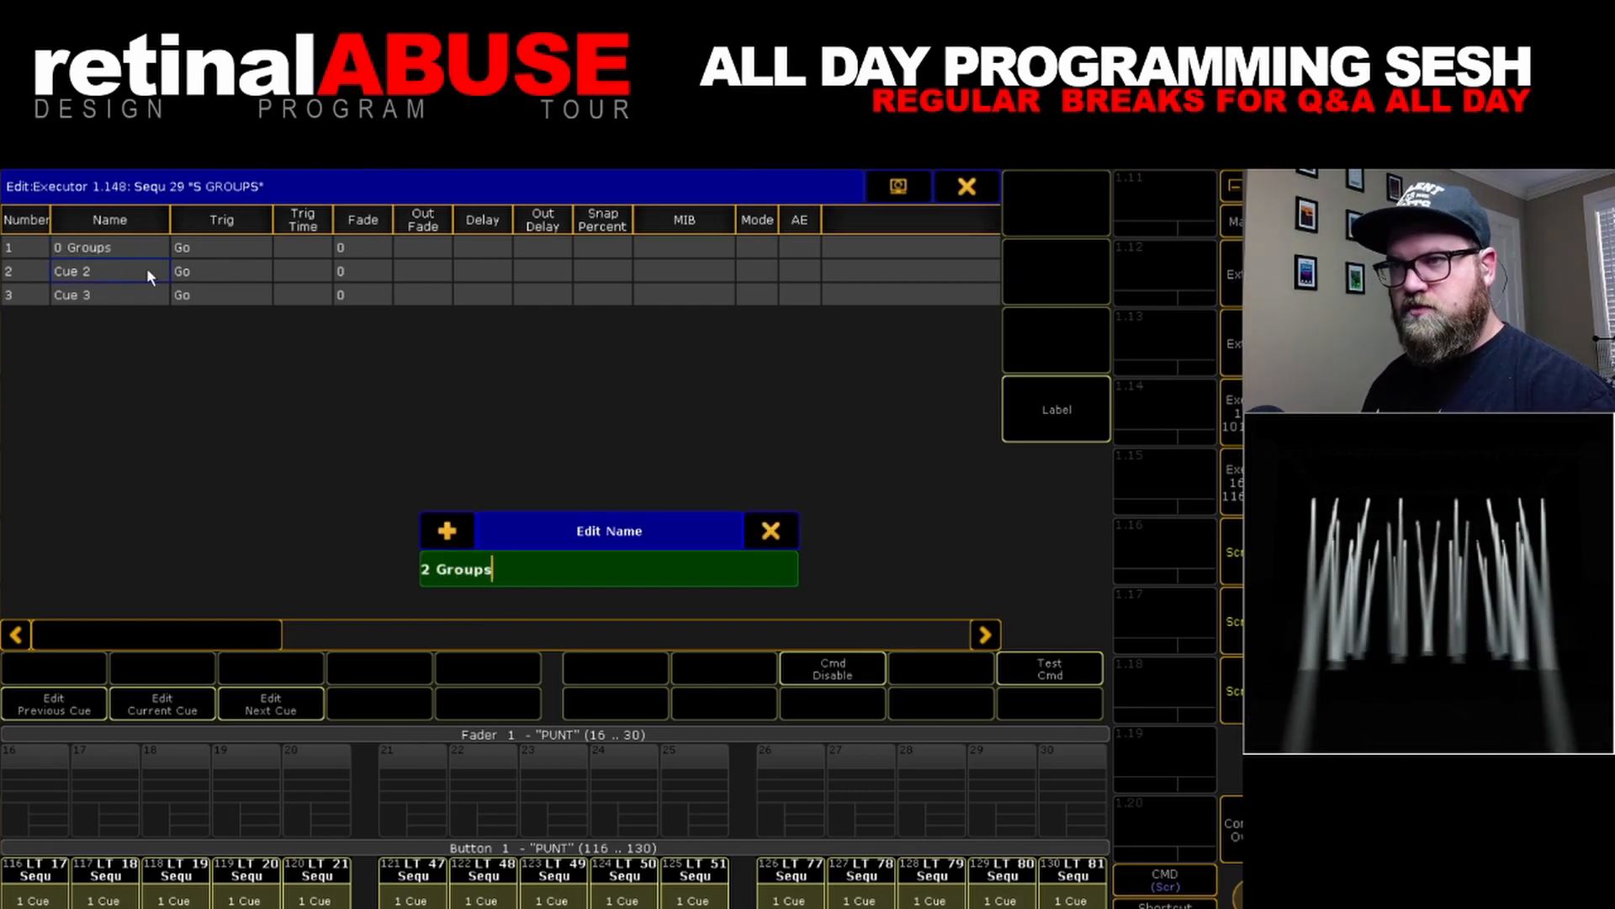
key(Return)
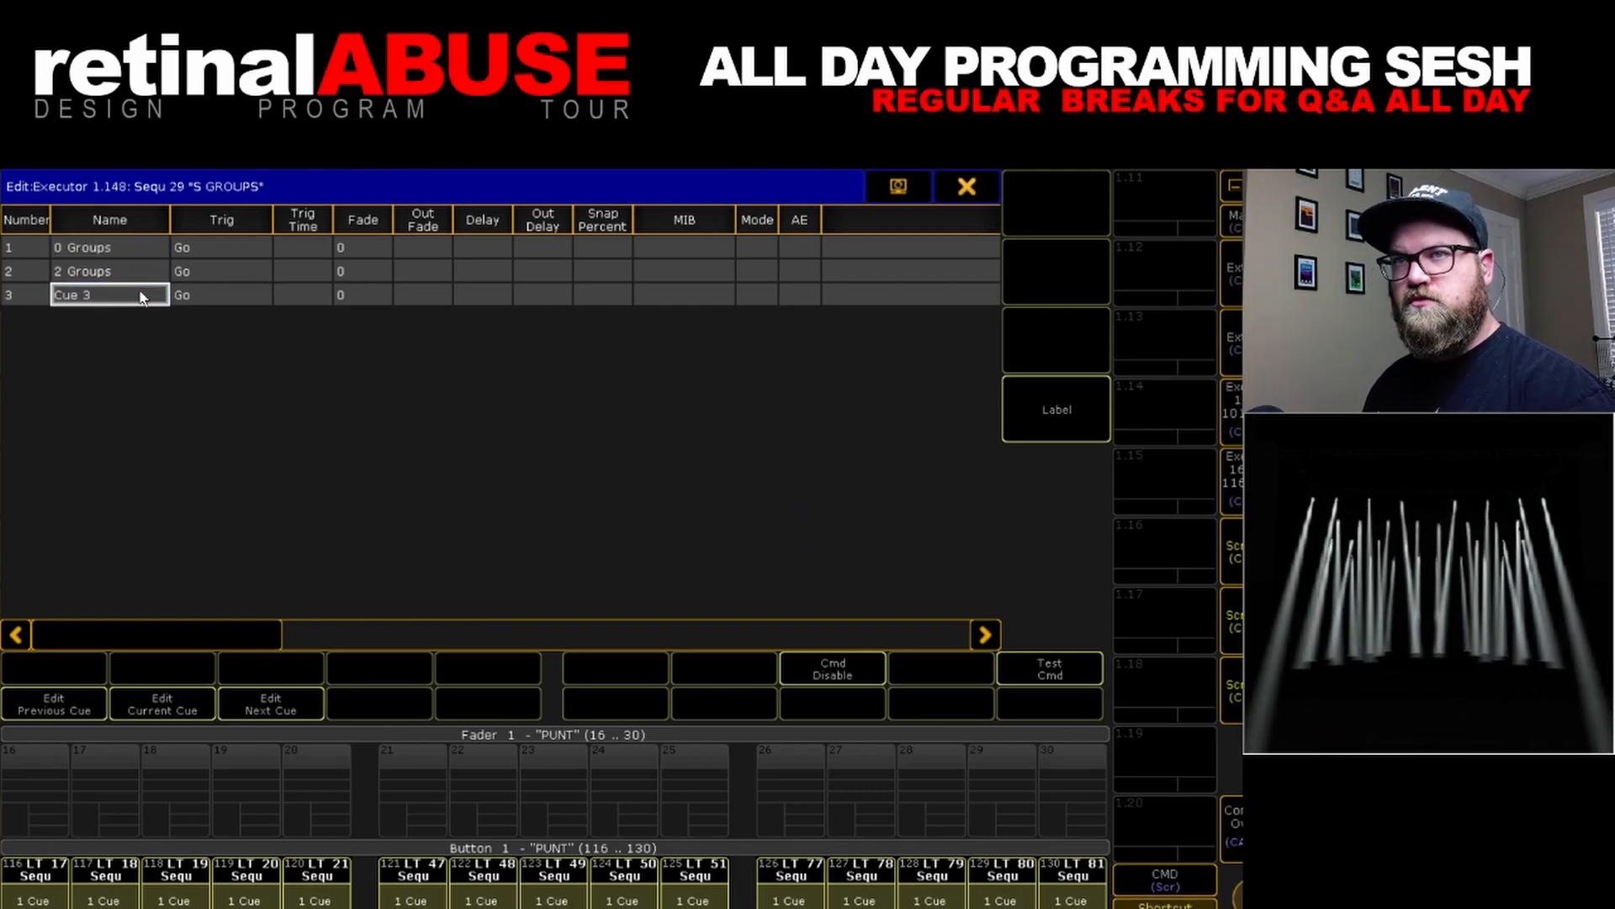
right_click(139, 290)
text(8 Groups)
key(Return)
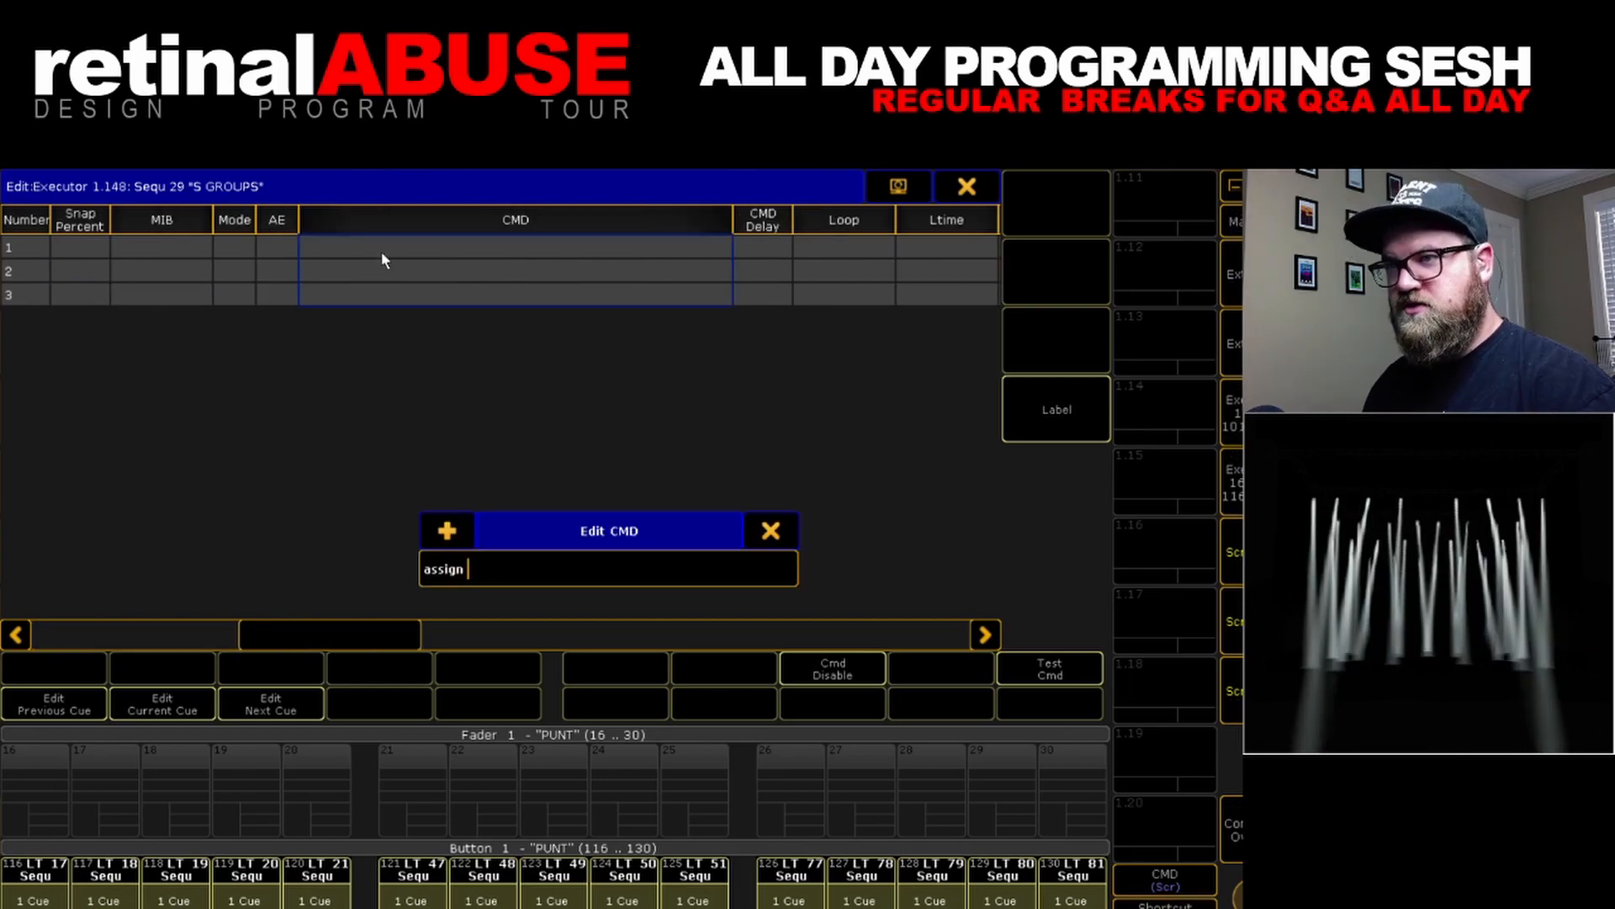
Set the command of all three S GROUPS cues to assign effect 1."SPOT_*".* /groups=0
text(effect 1/)
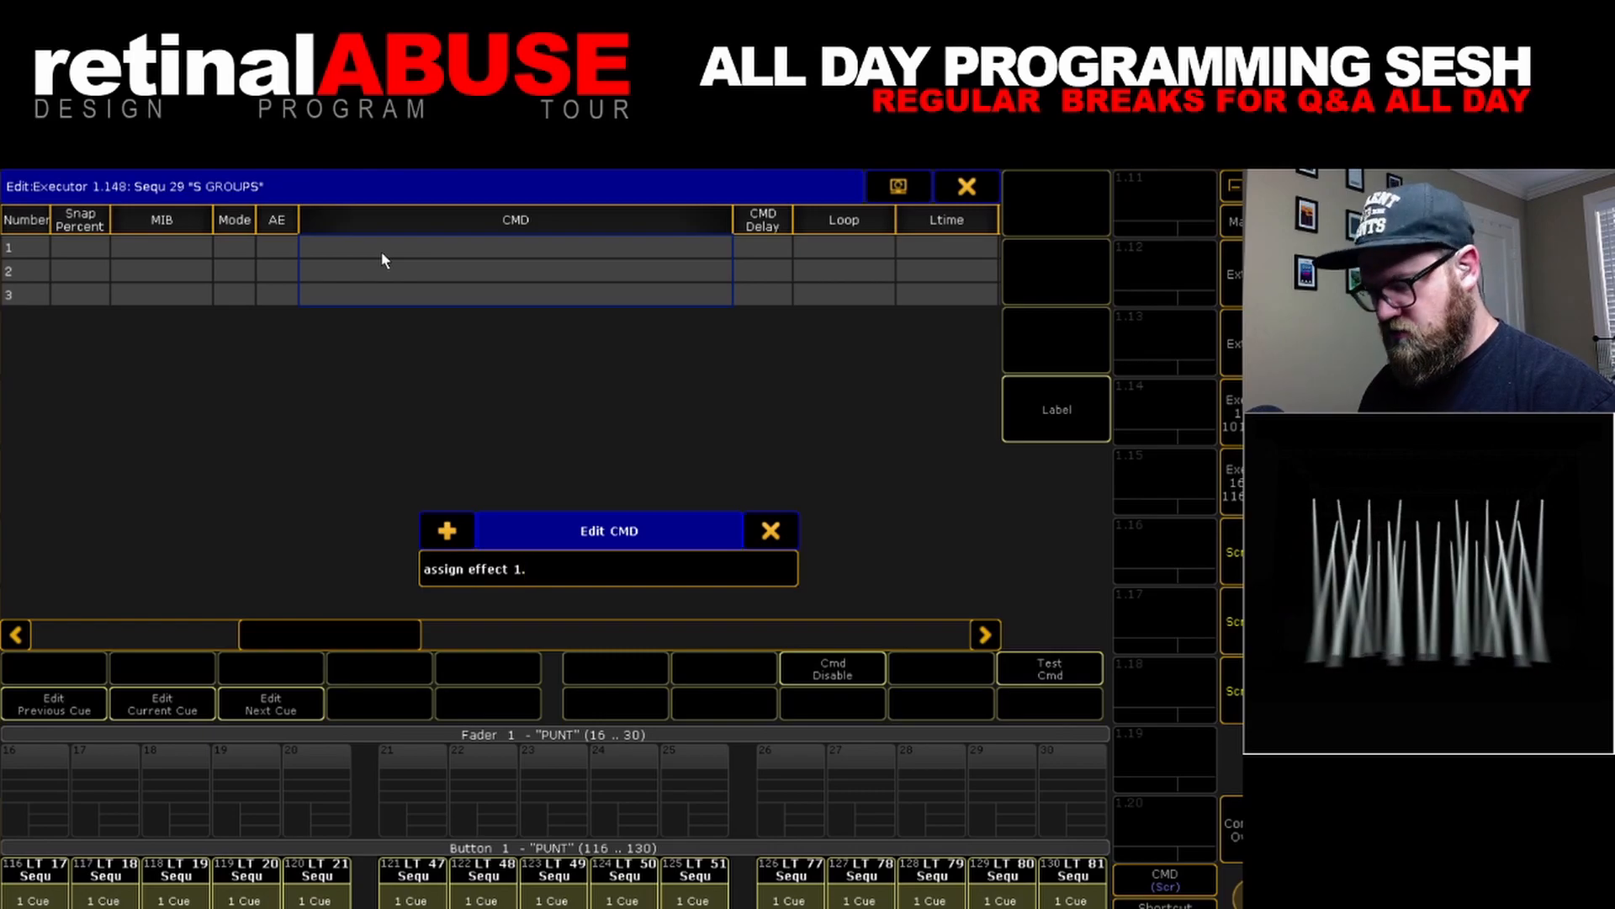
text("SPOT_)
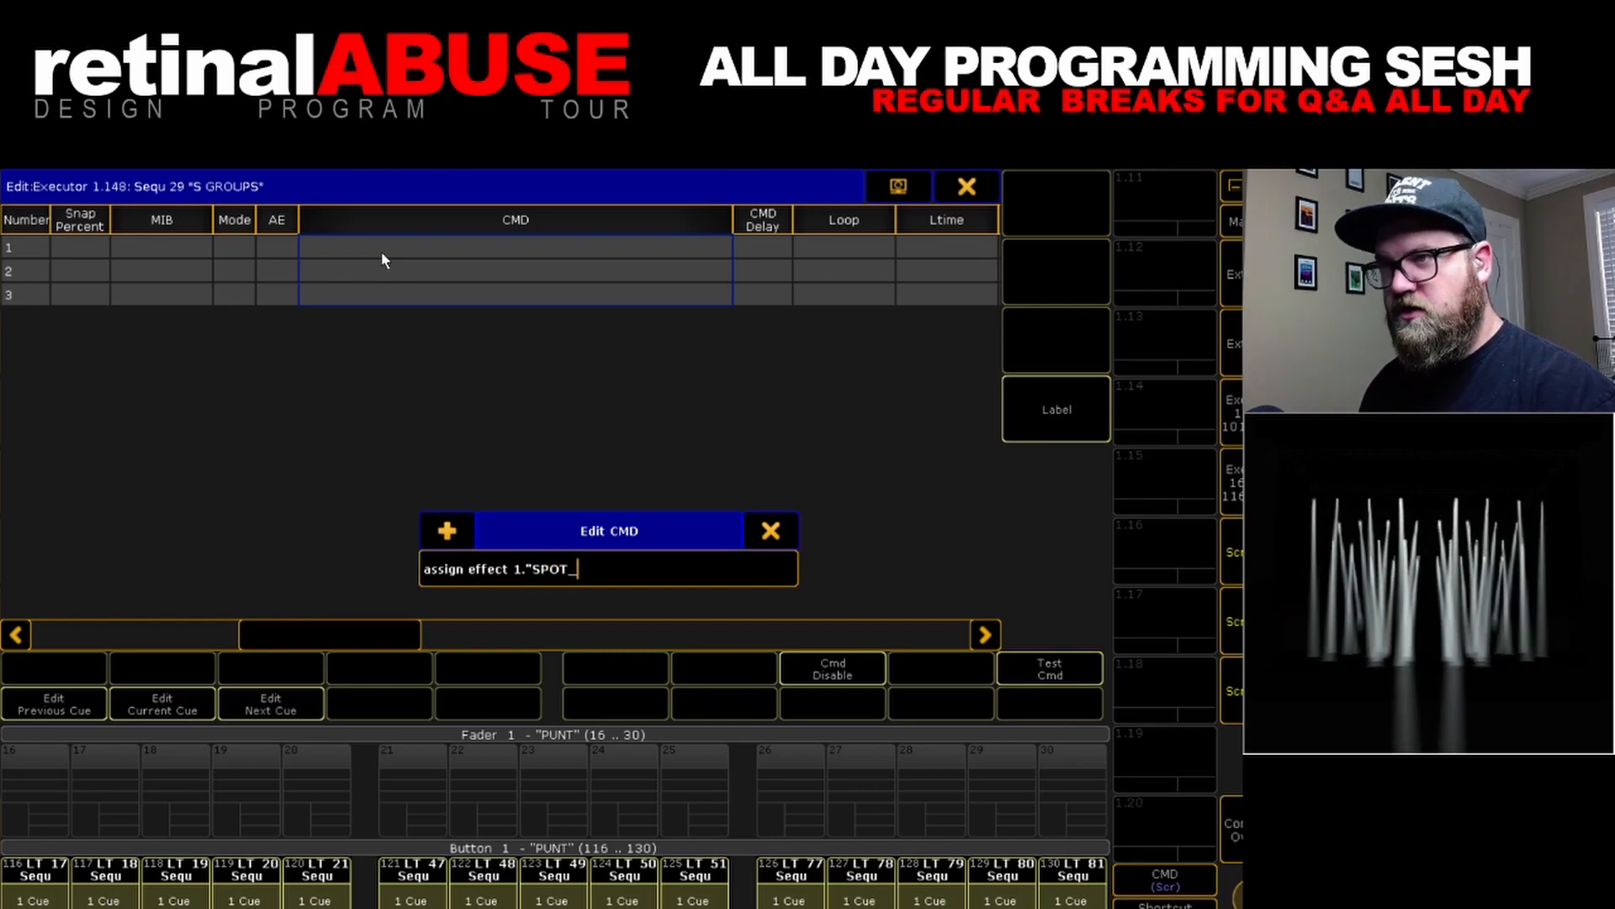
text(*".)
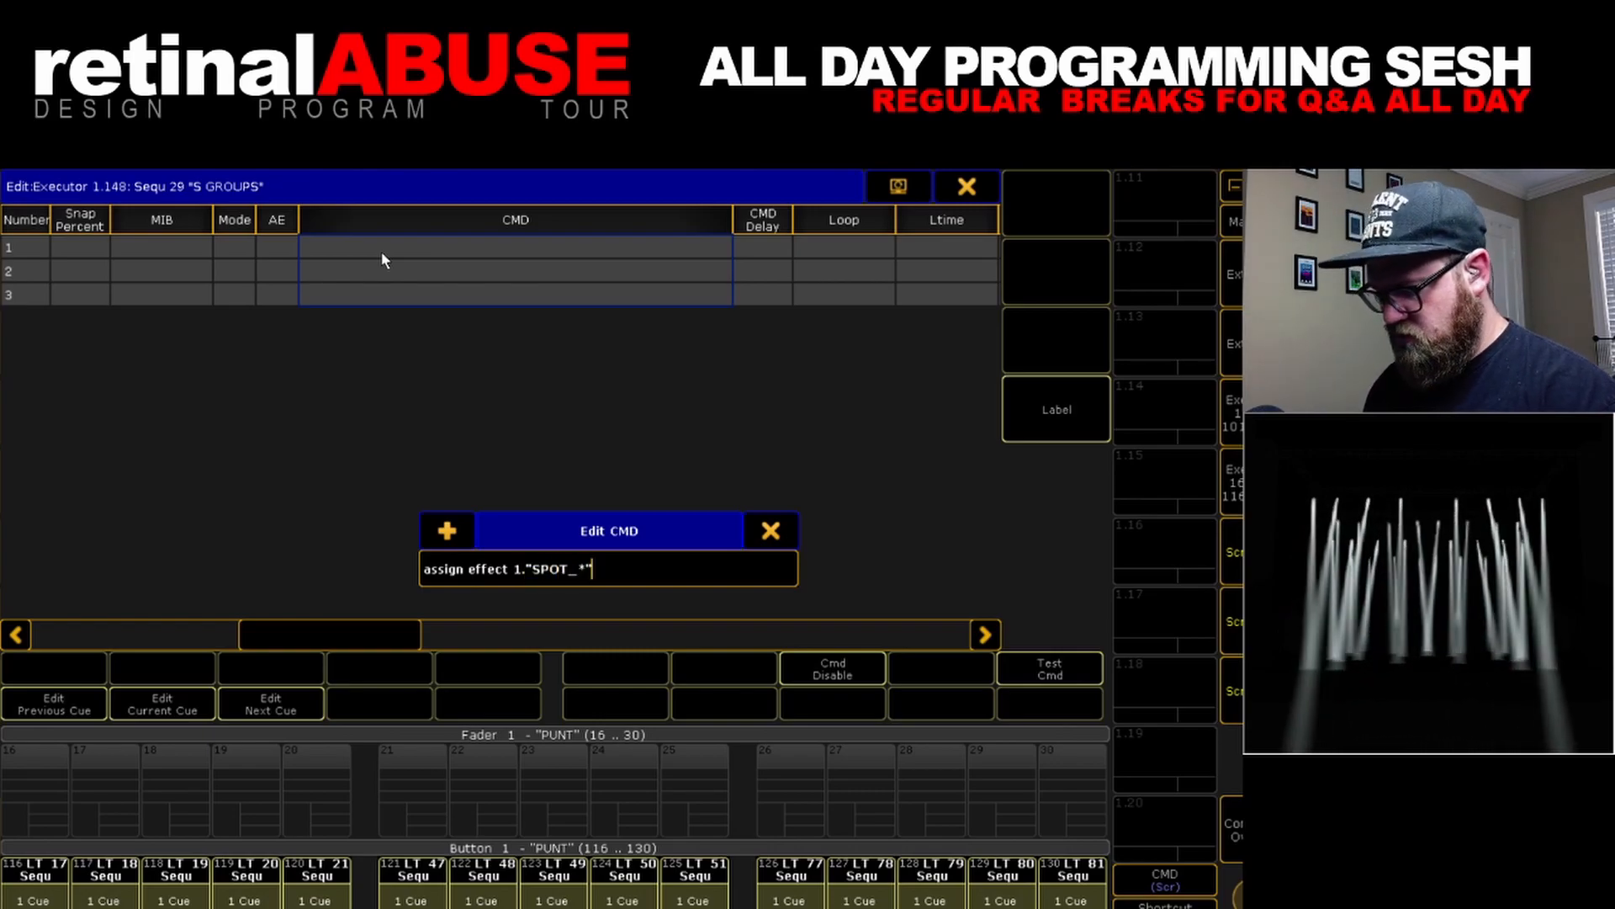
text(()
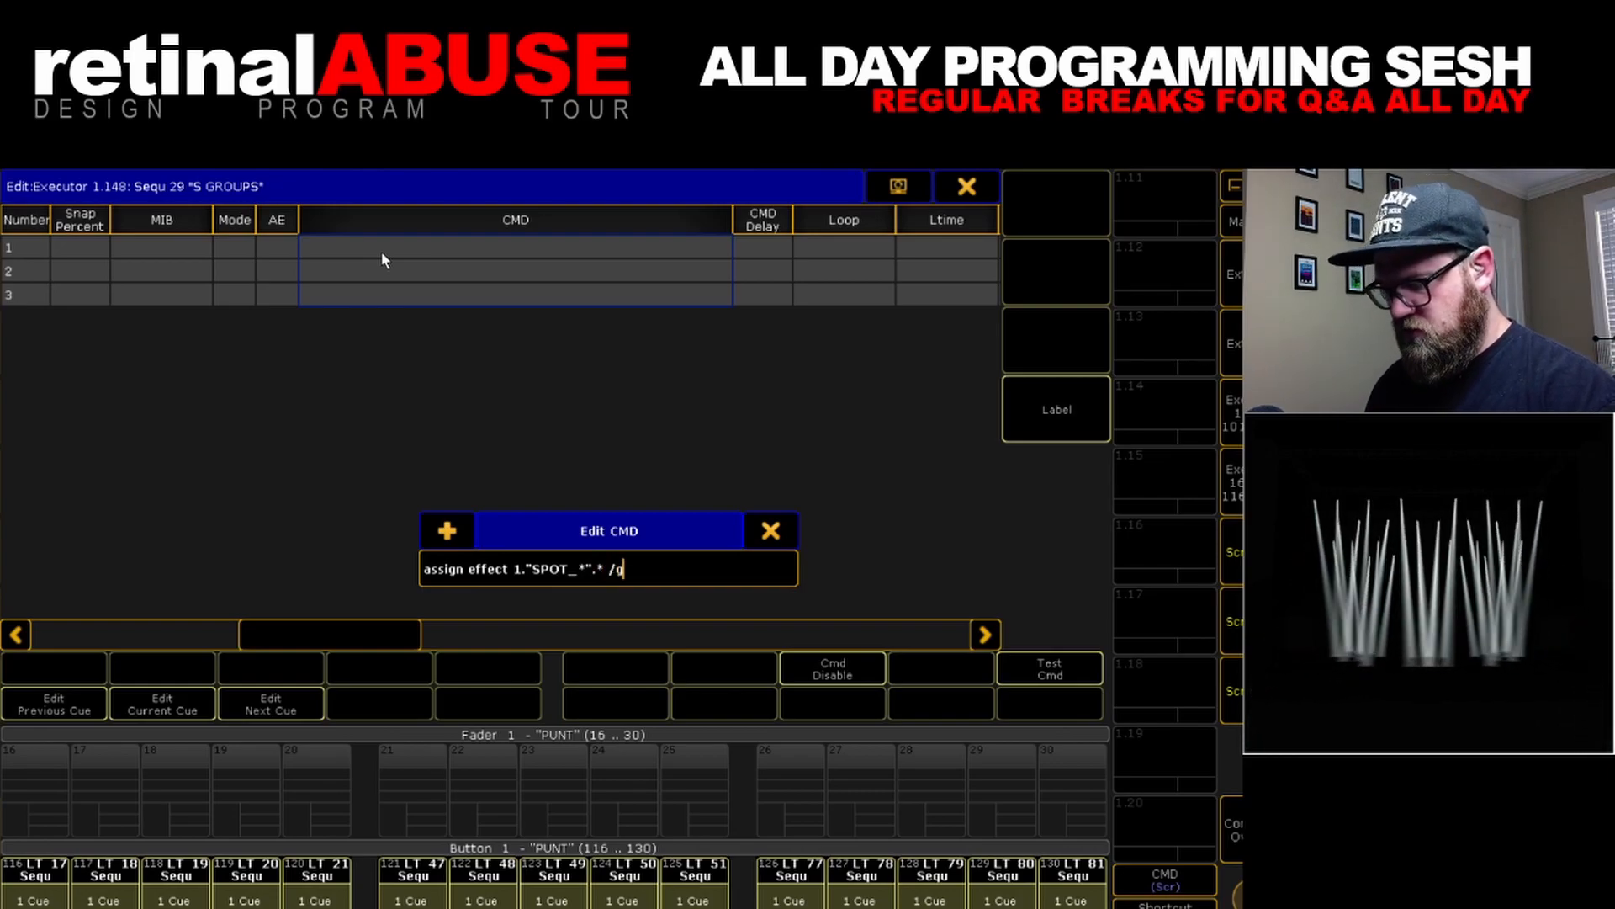
text( /groups=0)
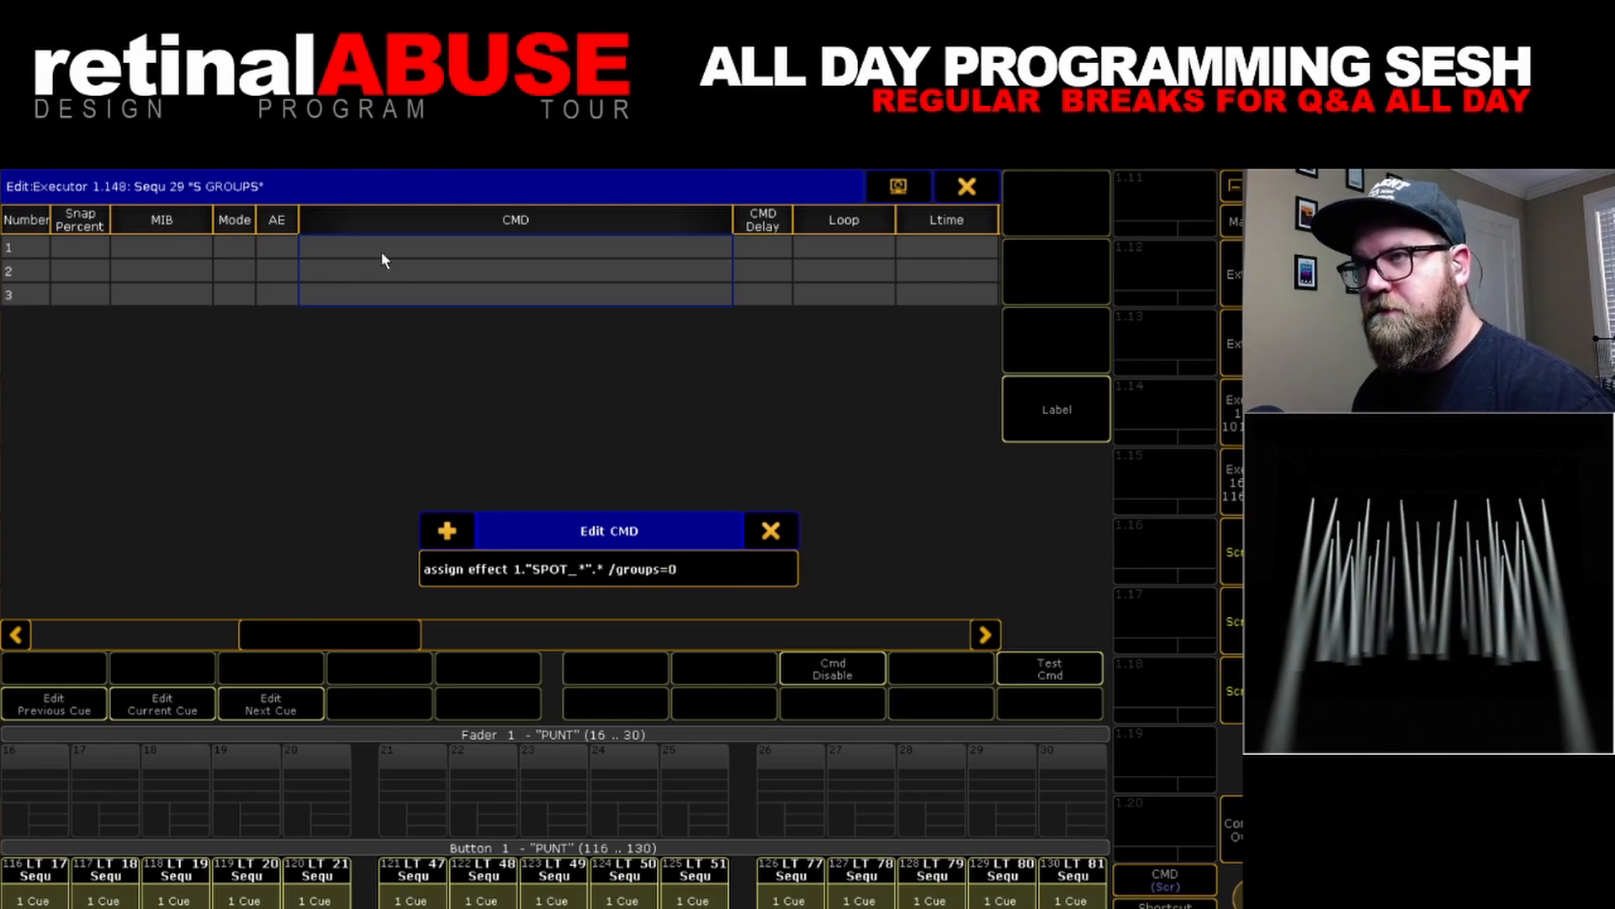
key(Return)
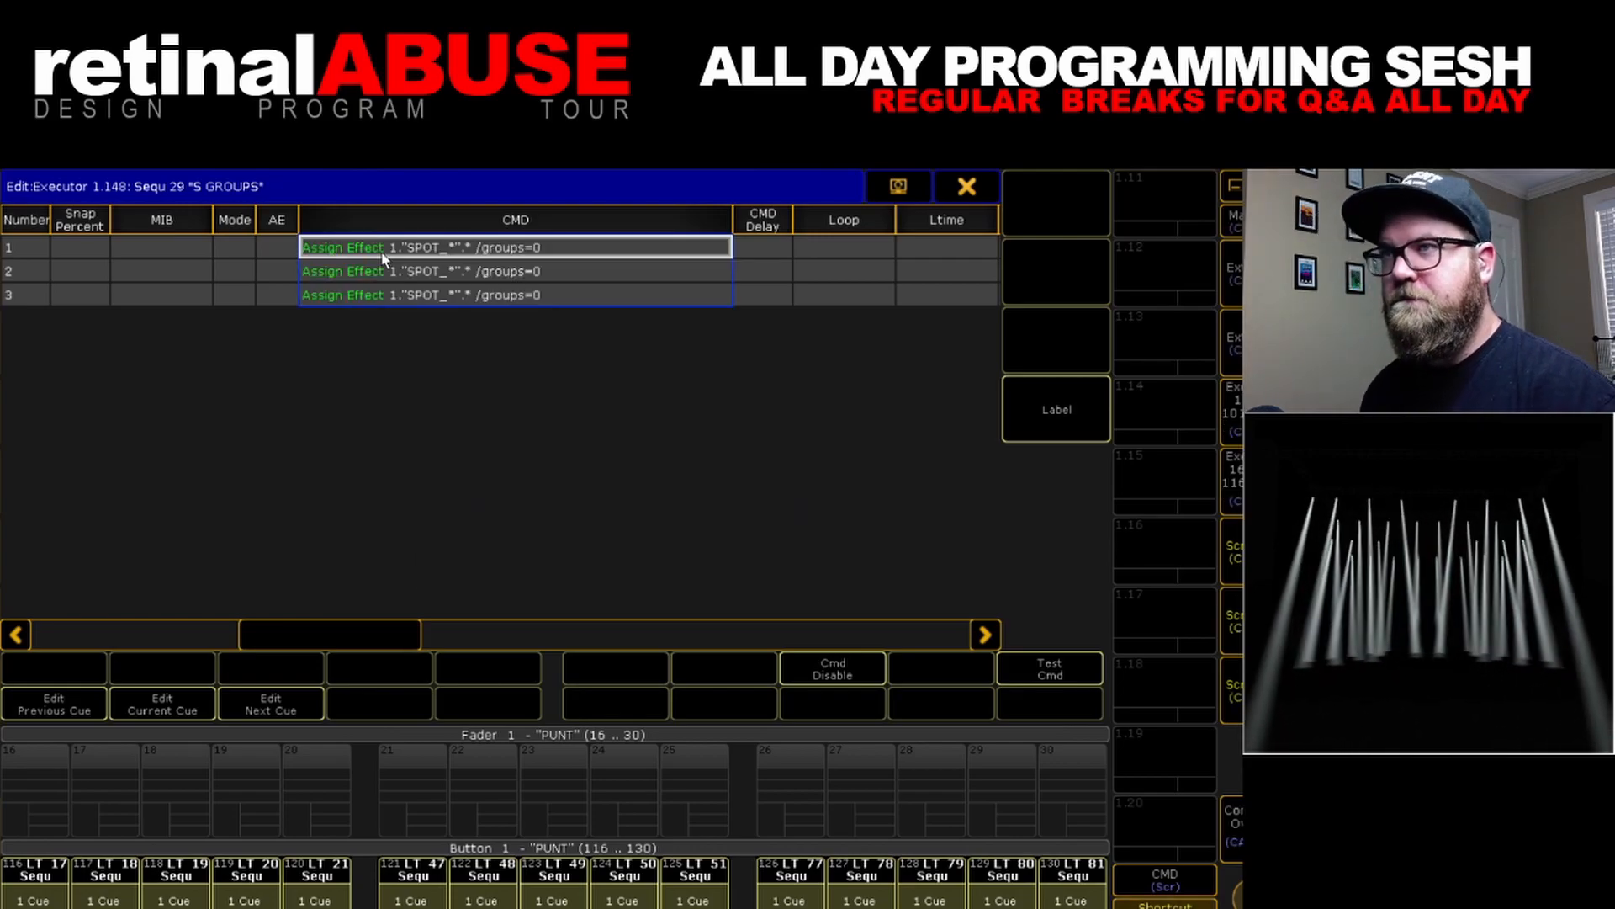
Change the group value in S GROUPS cue 2's command to /groups=2
right_click(496, 281)
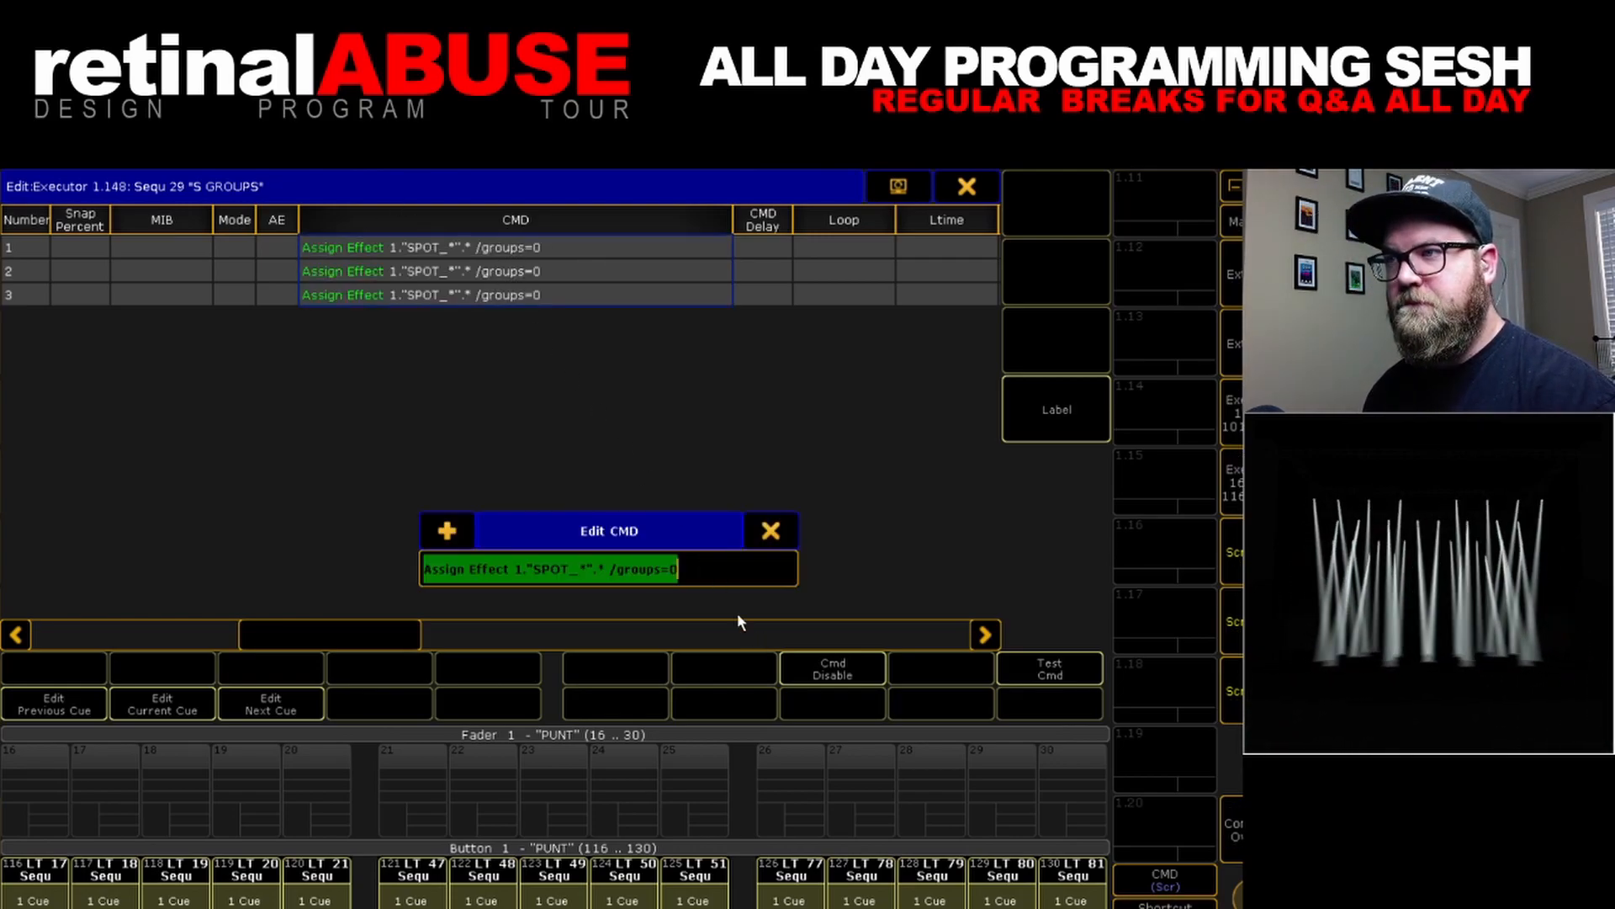
click(773, 533)
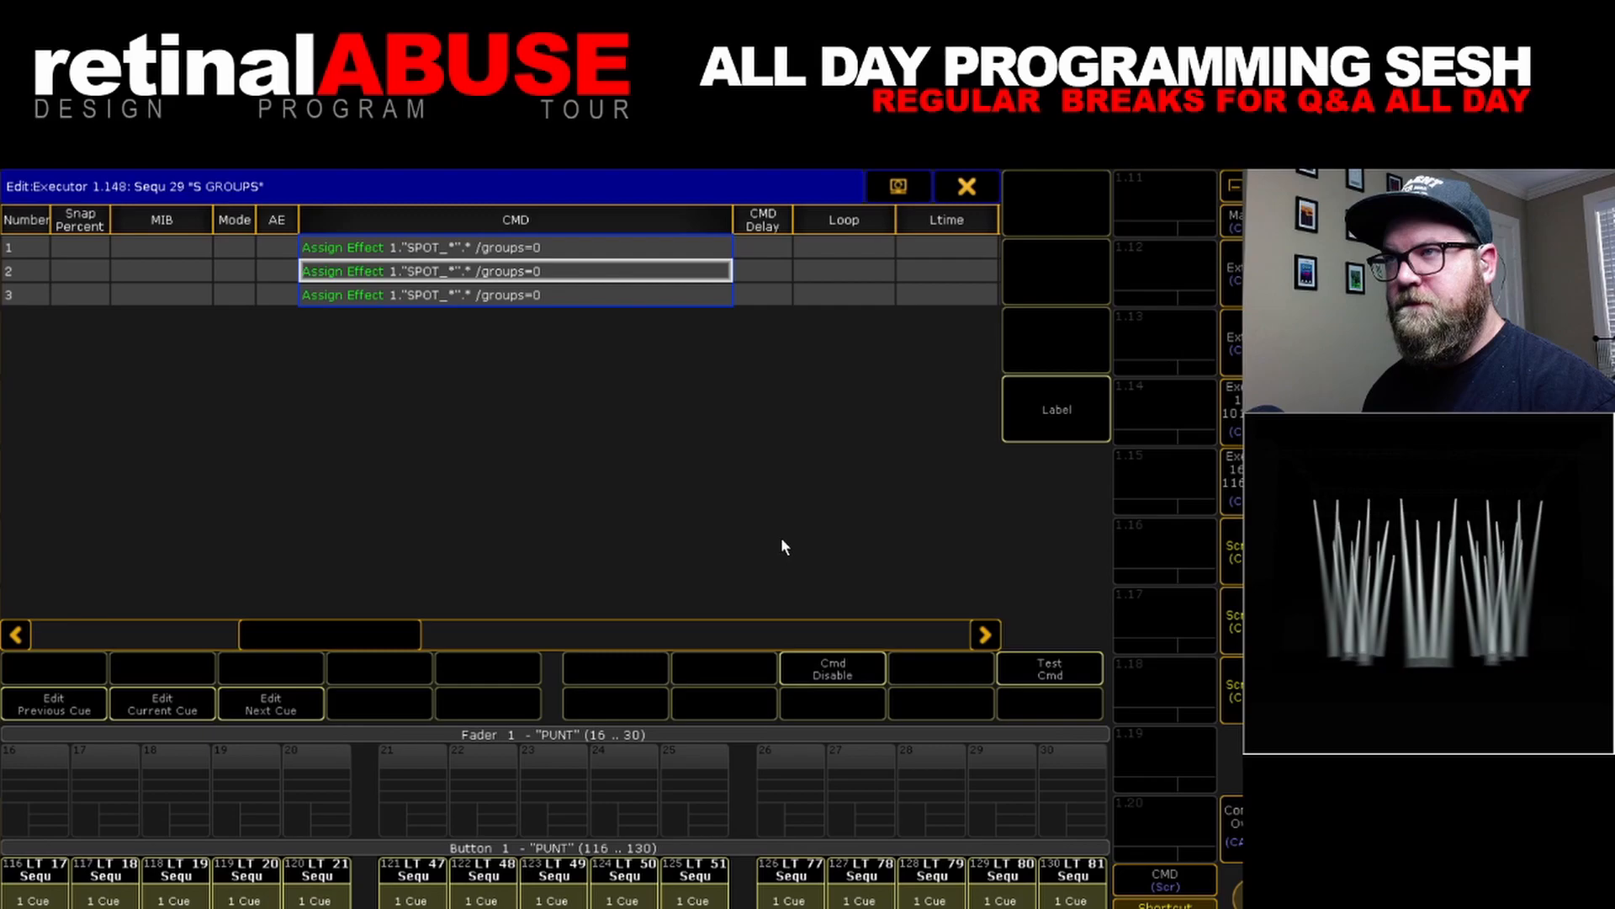
right_click(553, 271)
click(673, 568)
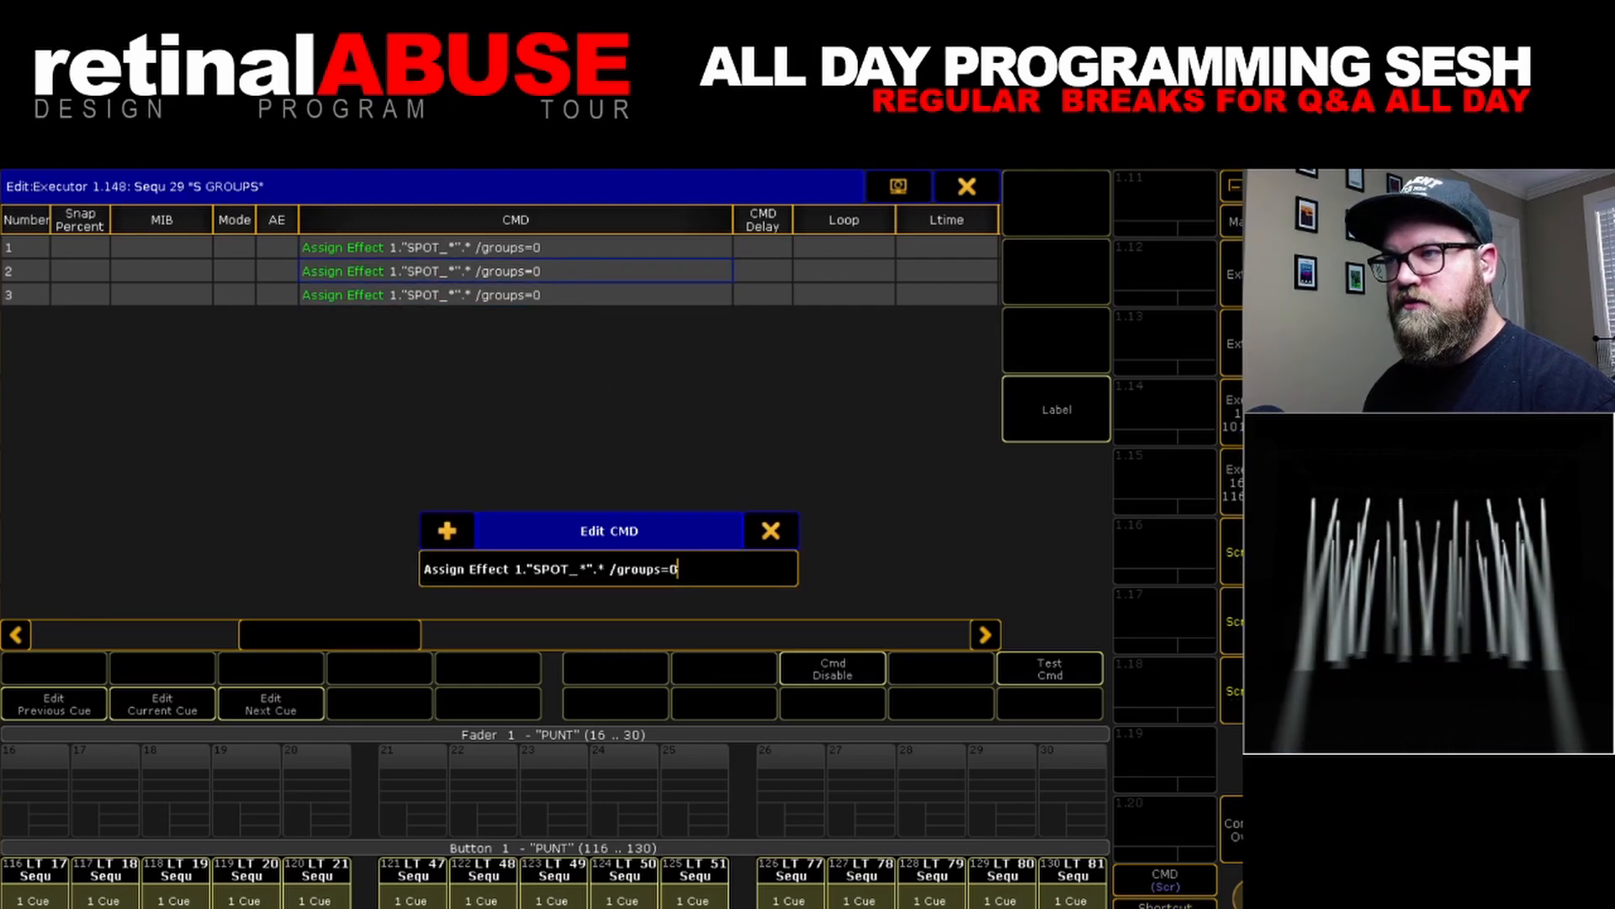
key(BackSpace)
text(2)
key(Return)
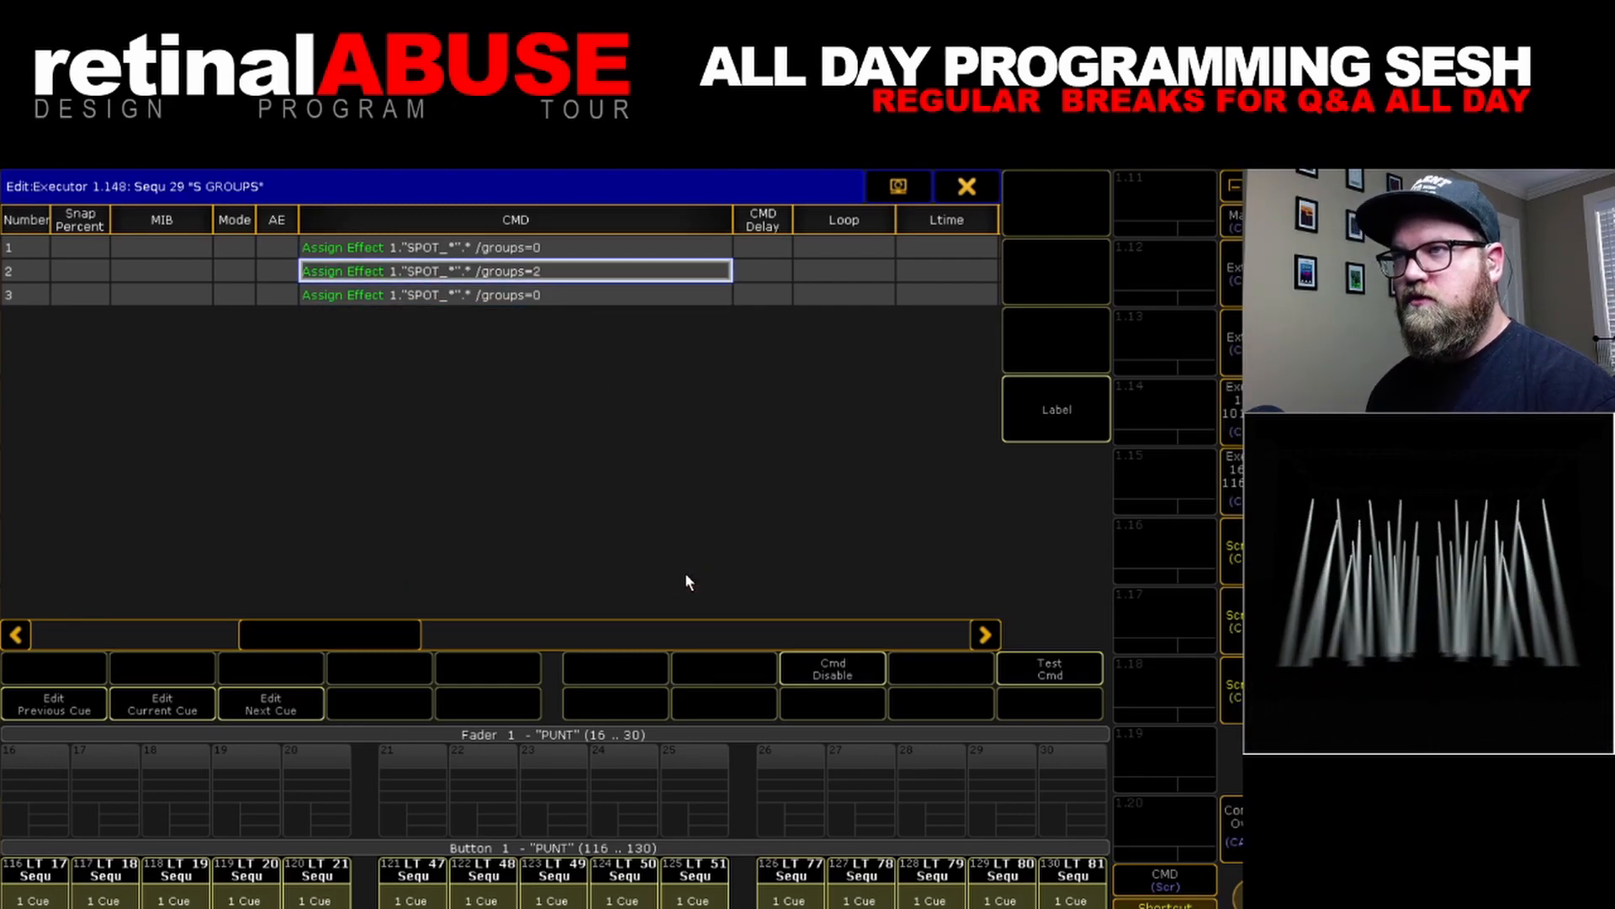
Change the group value in S GROUPS cue 3's command to /groups=8 and close the sequence editor
right_click(577, 303)
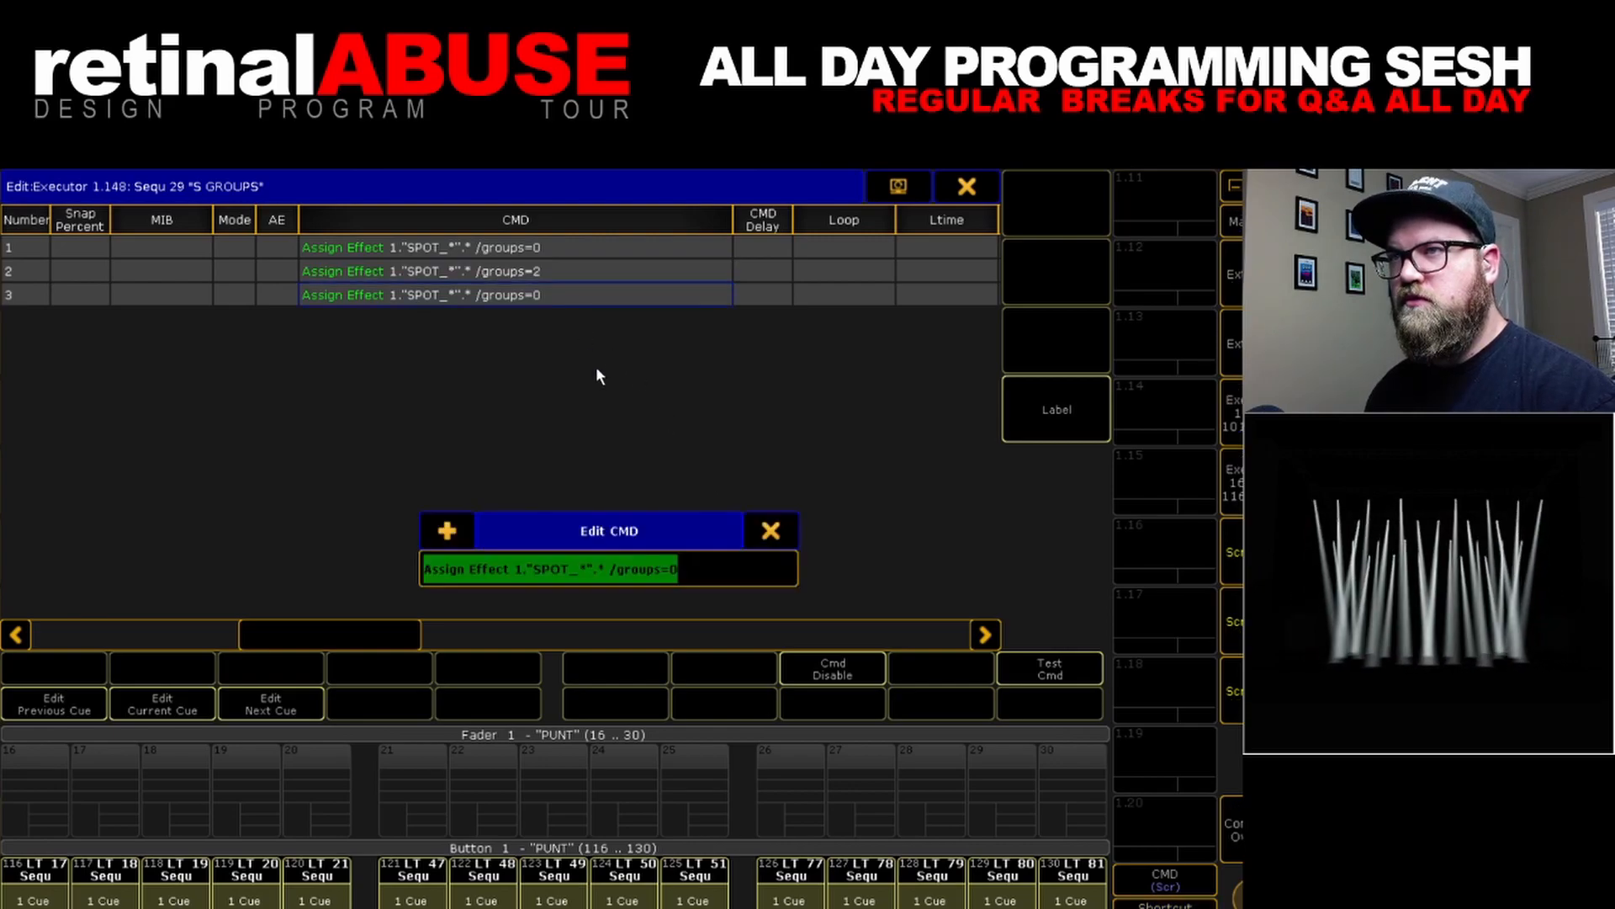
click(679, 576)
key(BackSpace)
text(8)
key(Return)
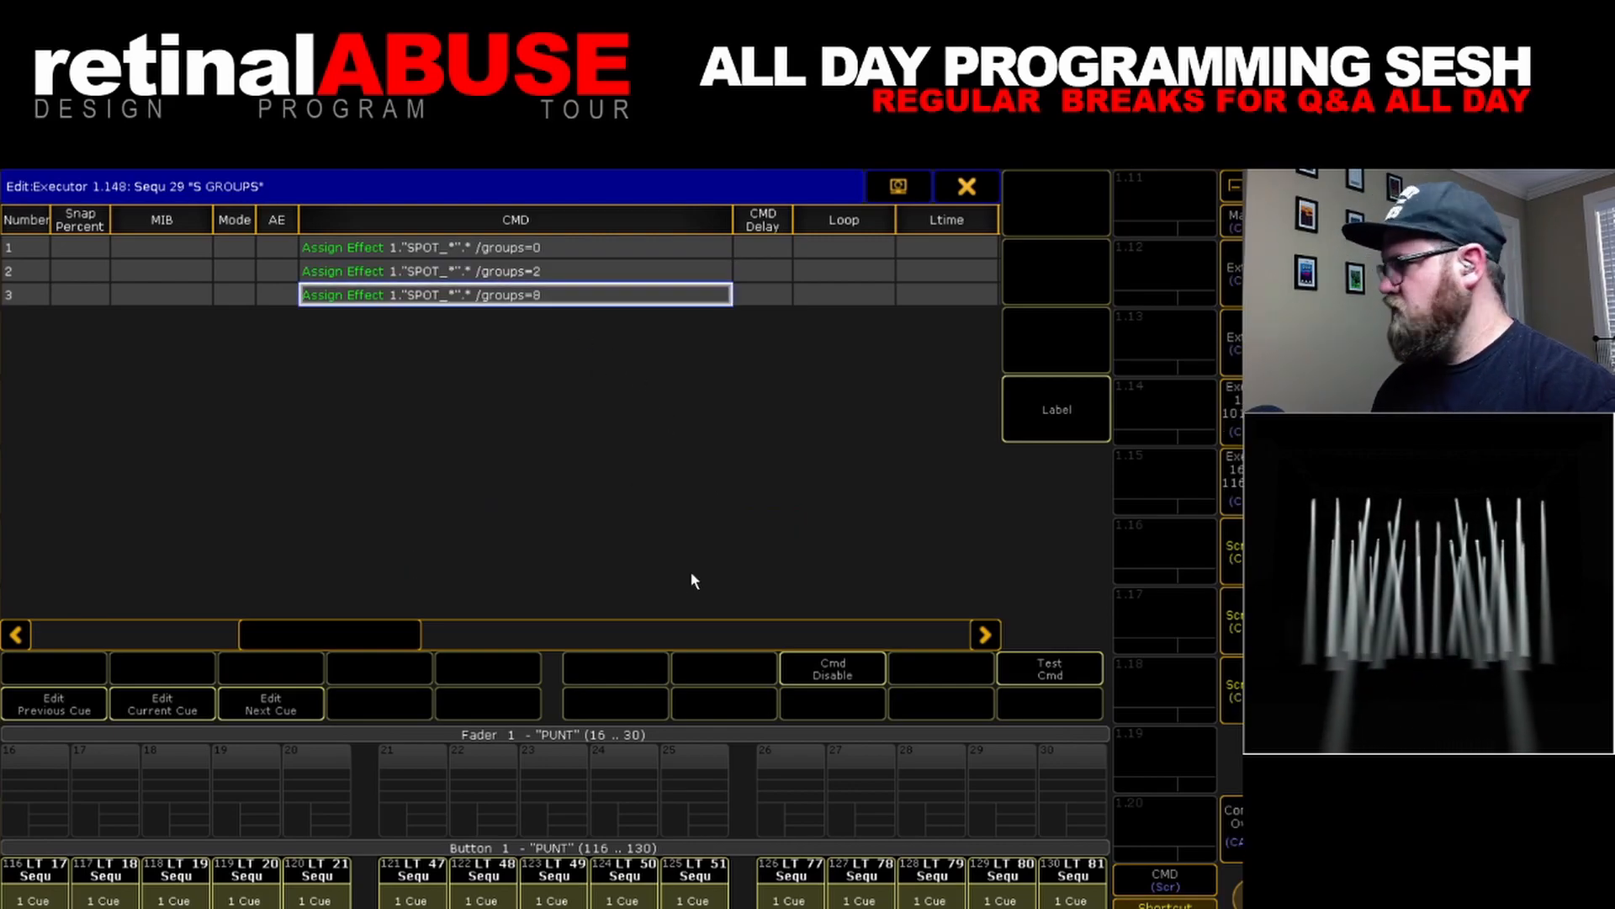
click(965, 188)
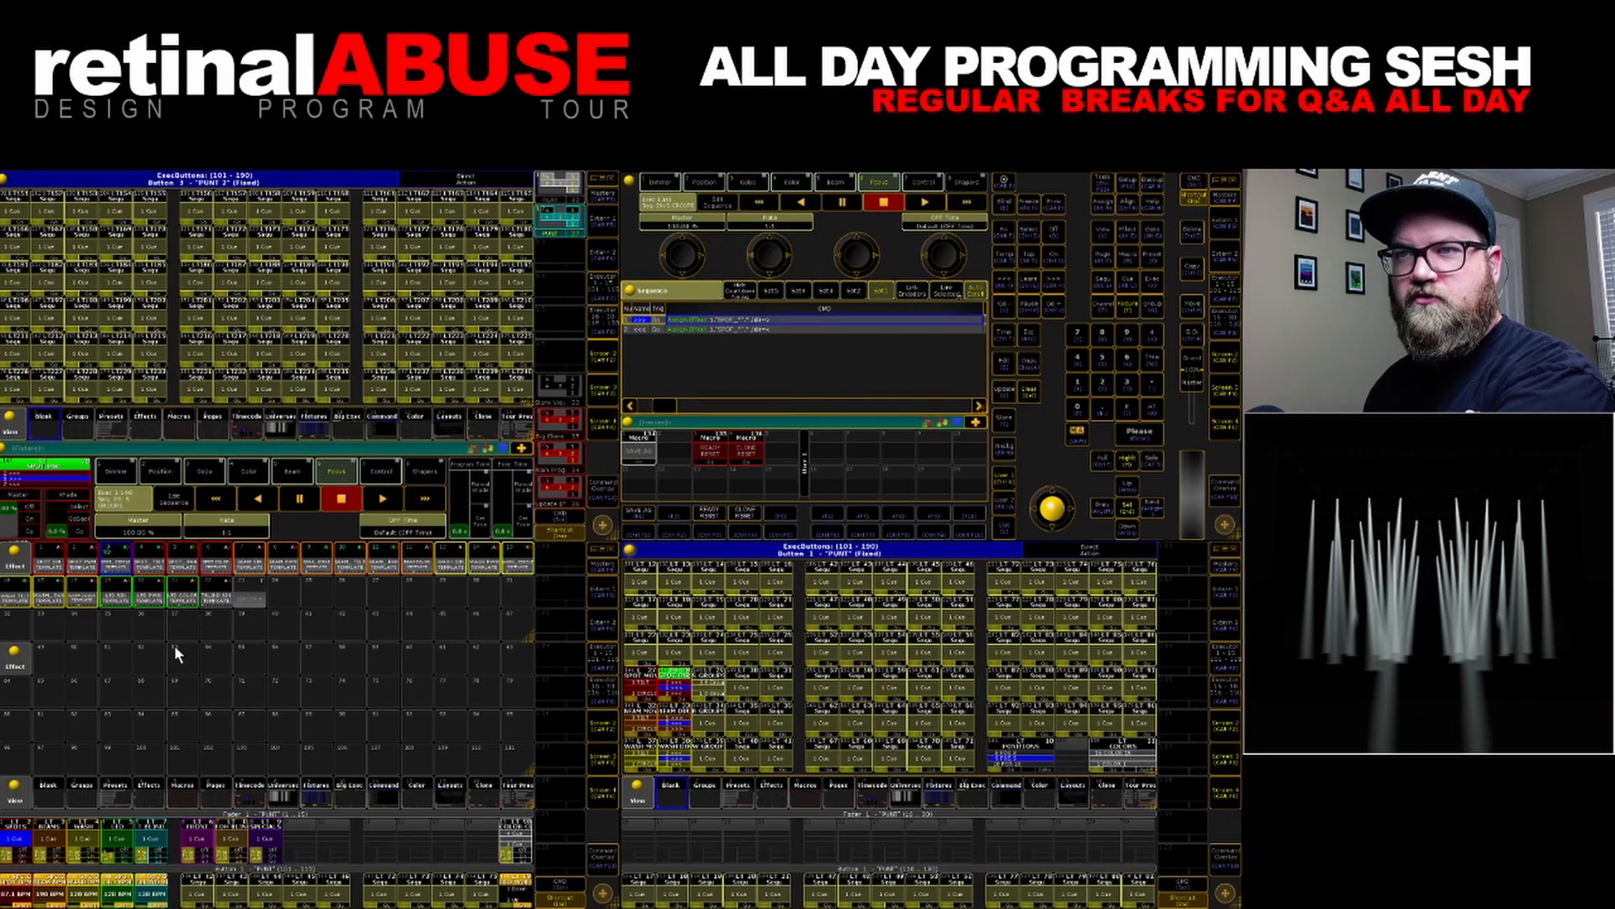
Test the S GROUPS executor and check the Groups values of the SPOT_ CIRCLE TEMPLATE effect
click(118, 565)
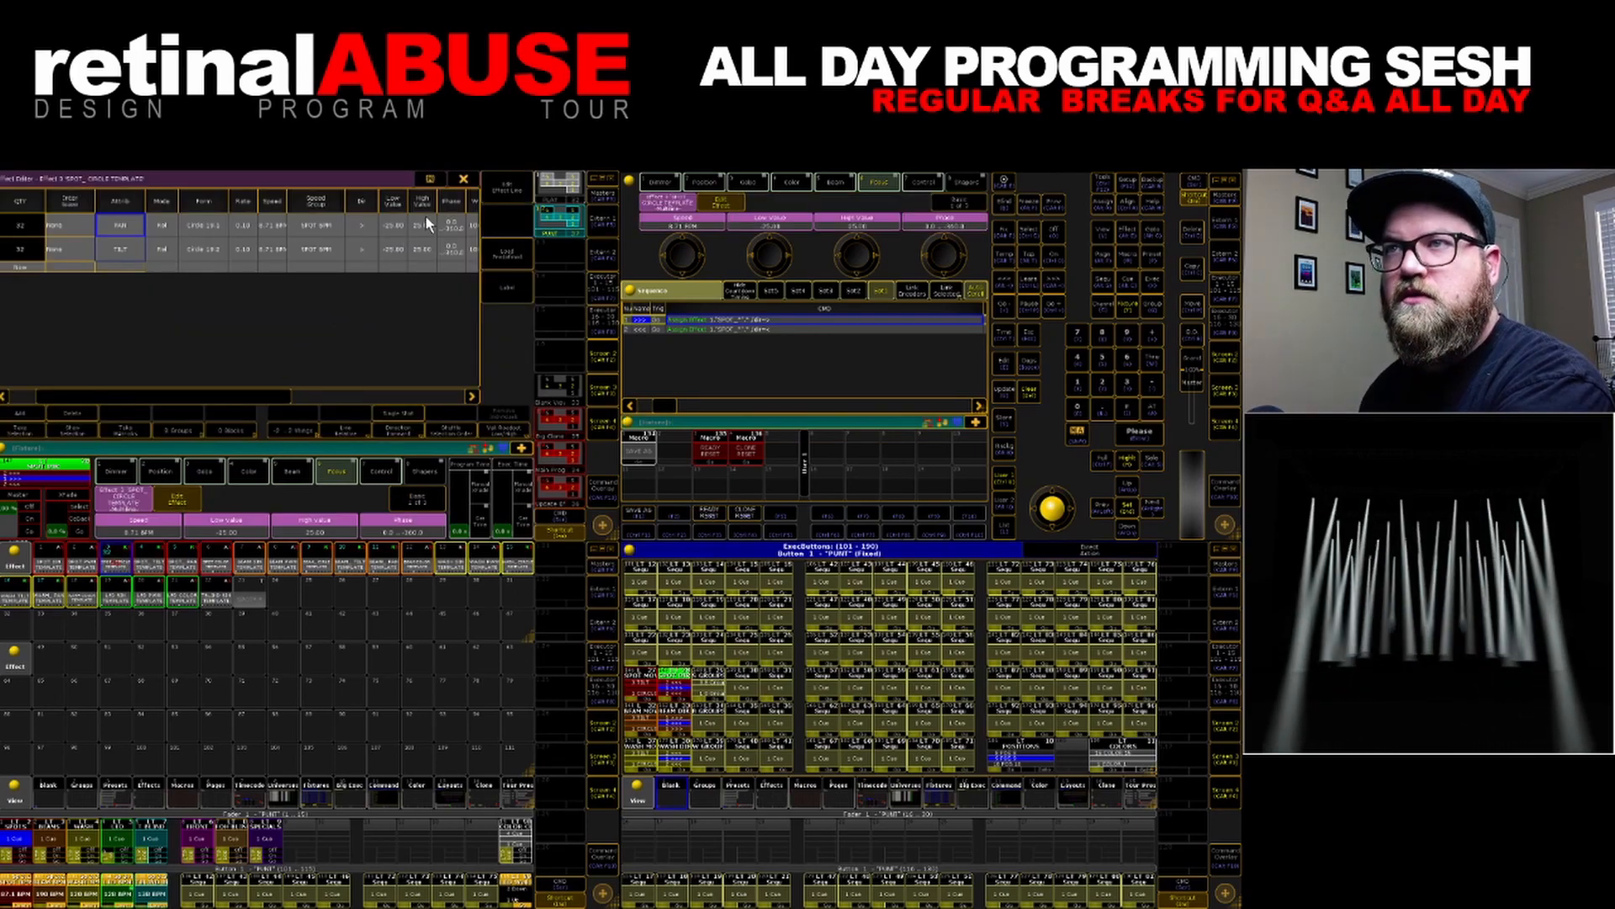
drag(436, 404, 452, 406)
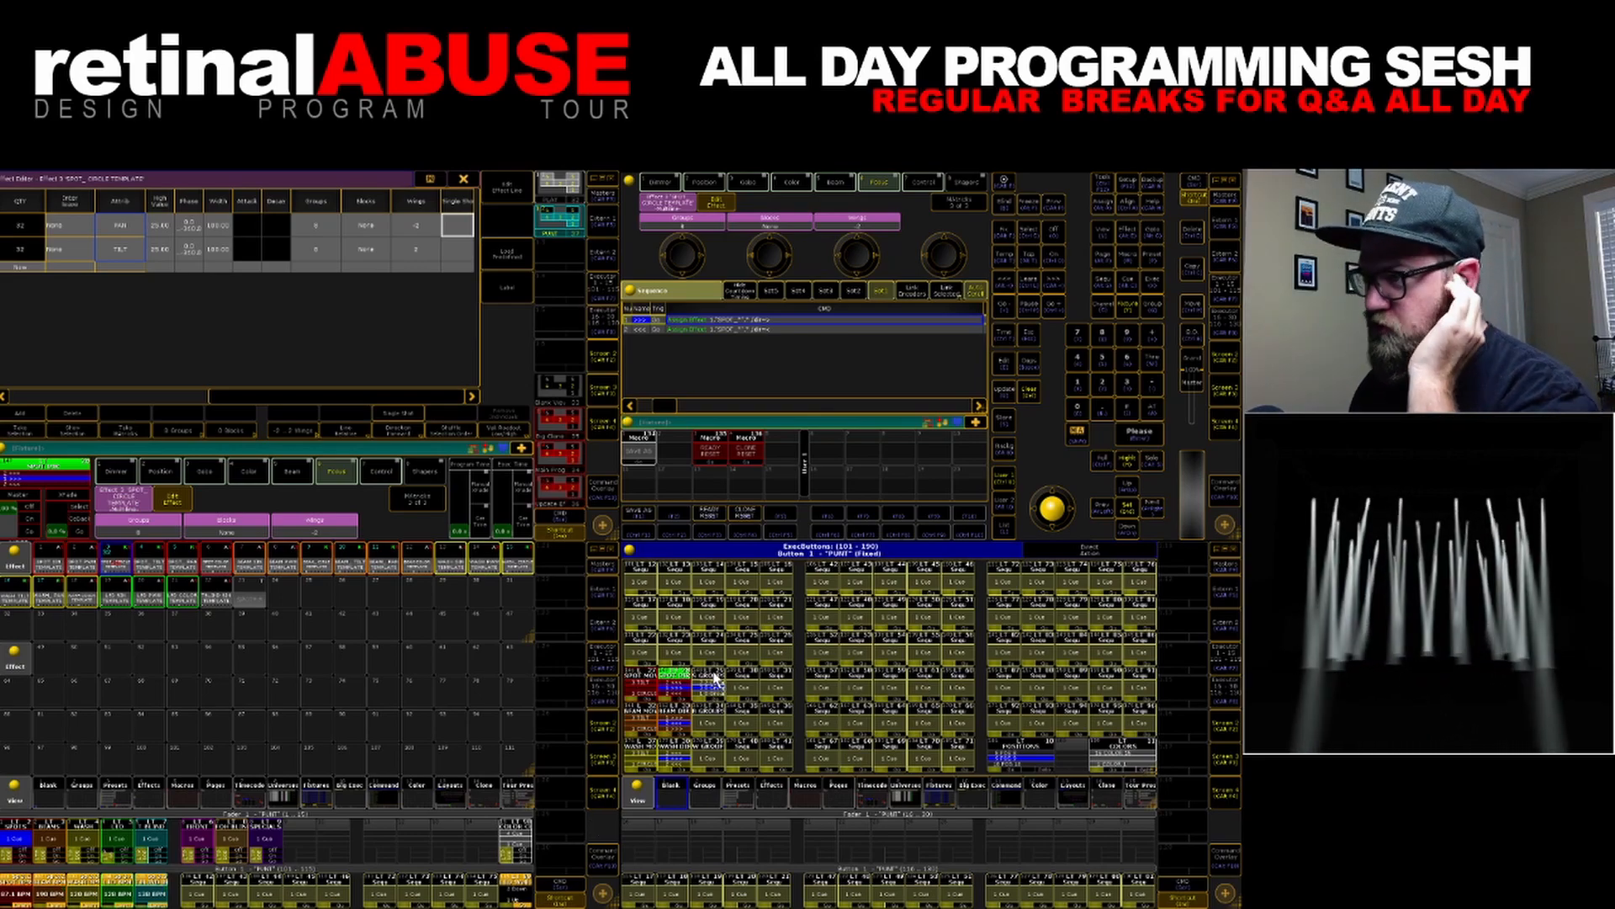
click(705, 696)
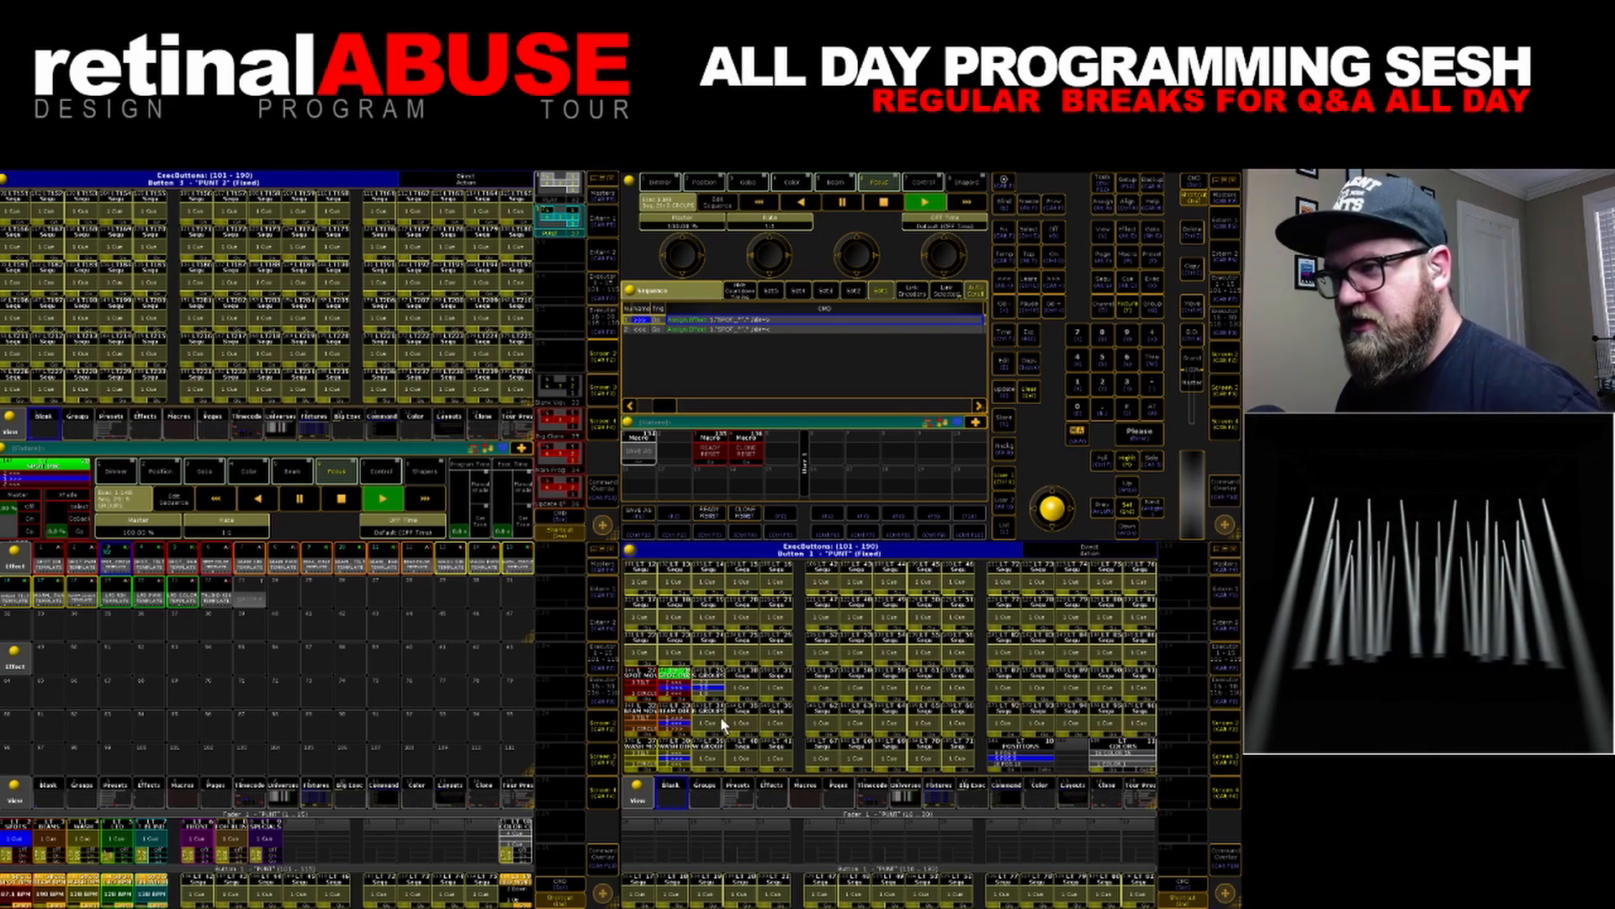
click(721, 717)
click(720, 697)
click(1012, 810)
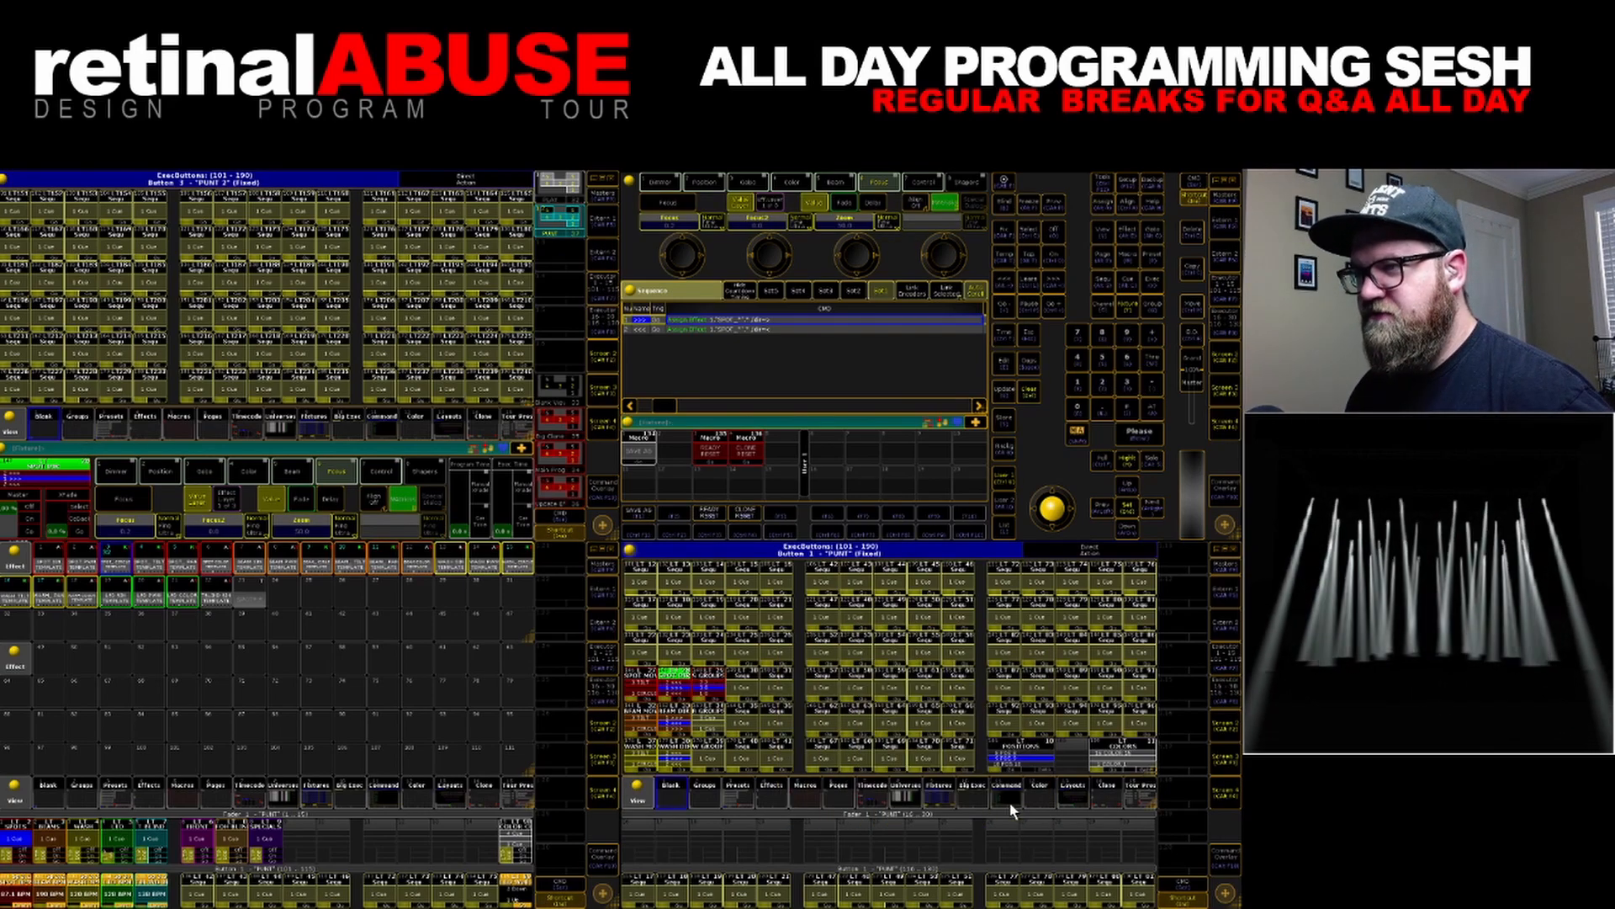
Set the command of B GROUPS cue 1 to assign effect 1."BEAM_*".* /groups=0
click(705, 726)
text(as)
text(sign )
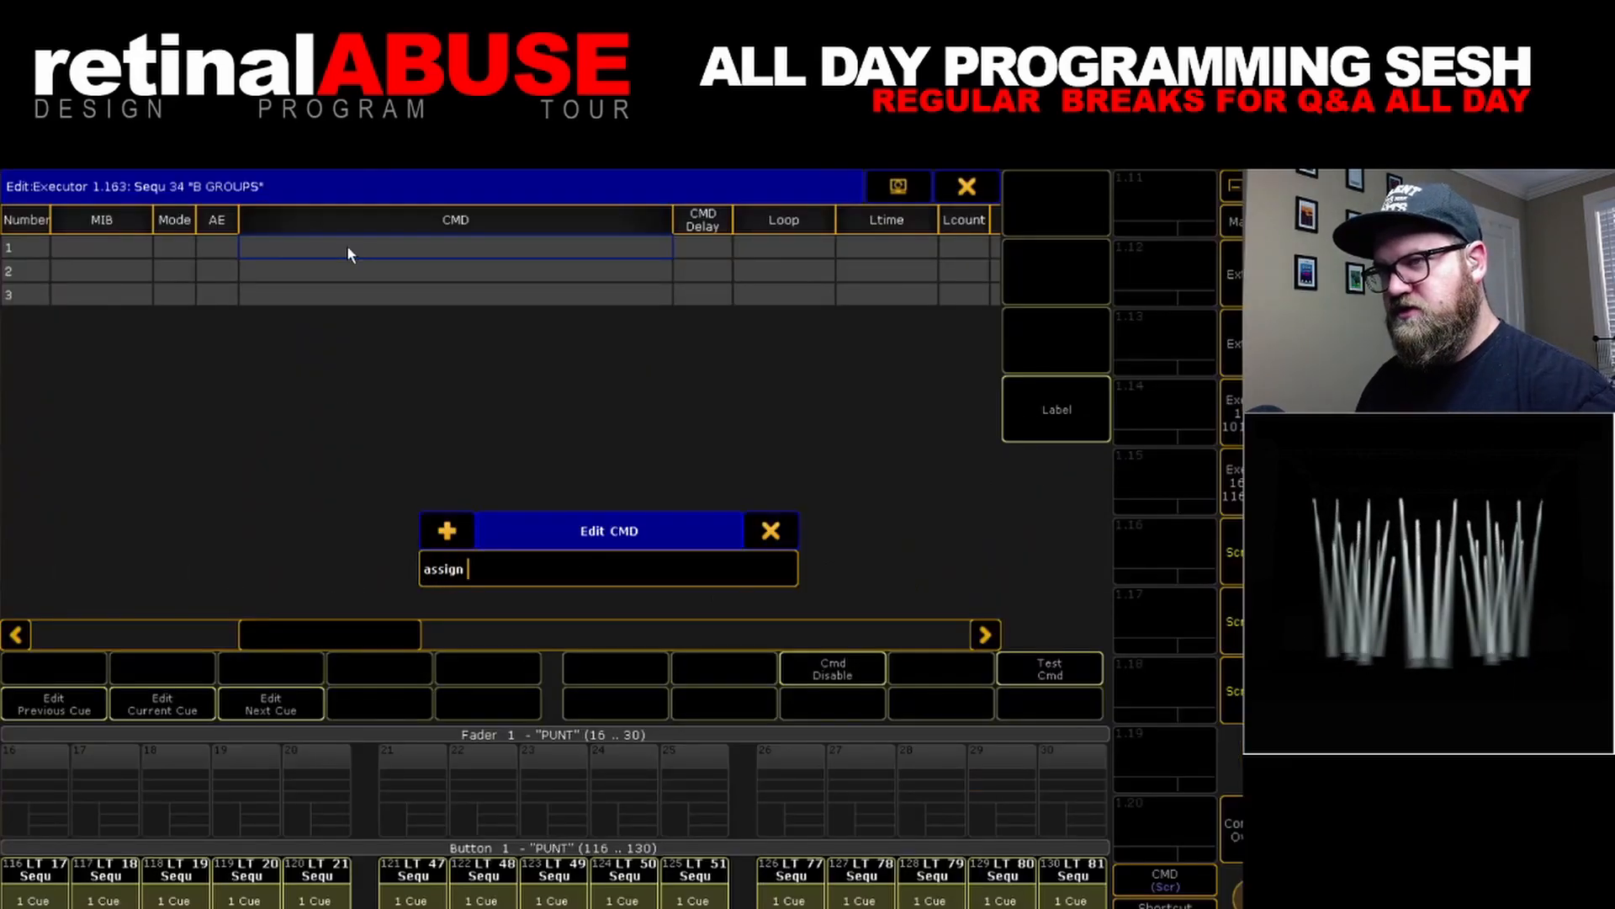
text(effect 1."BEAM_)
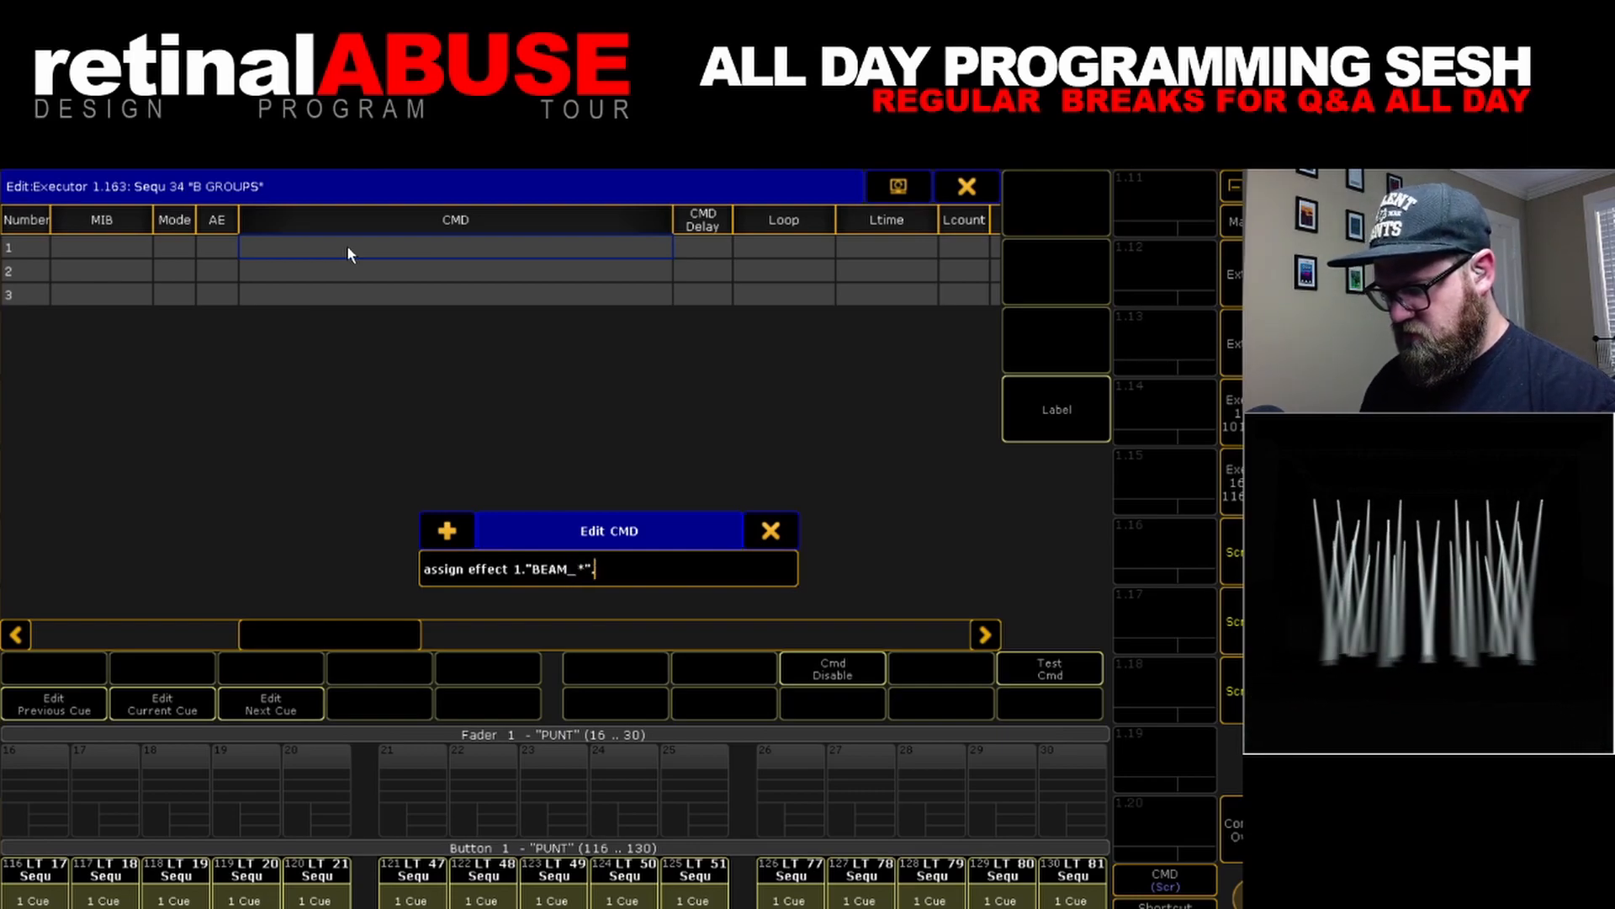
text(*".* /grou)
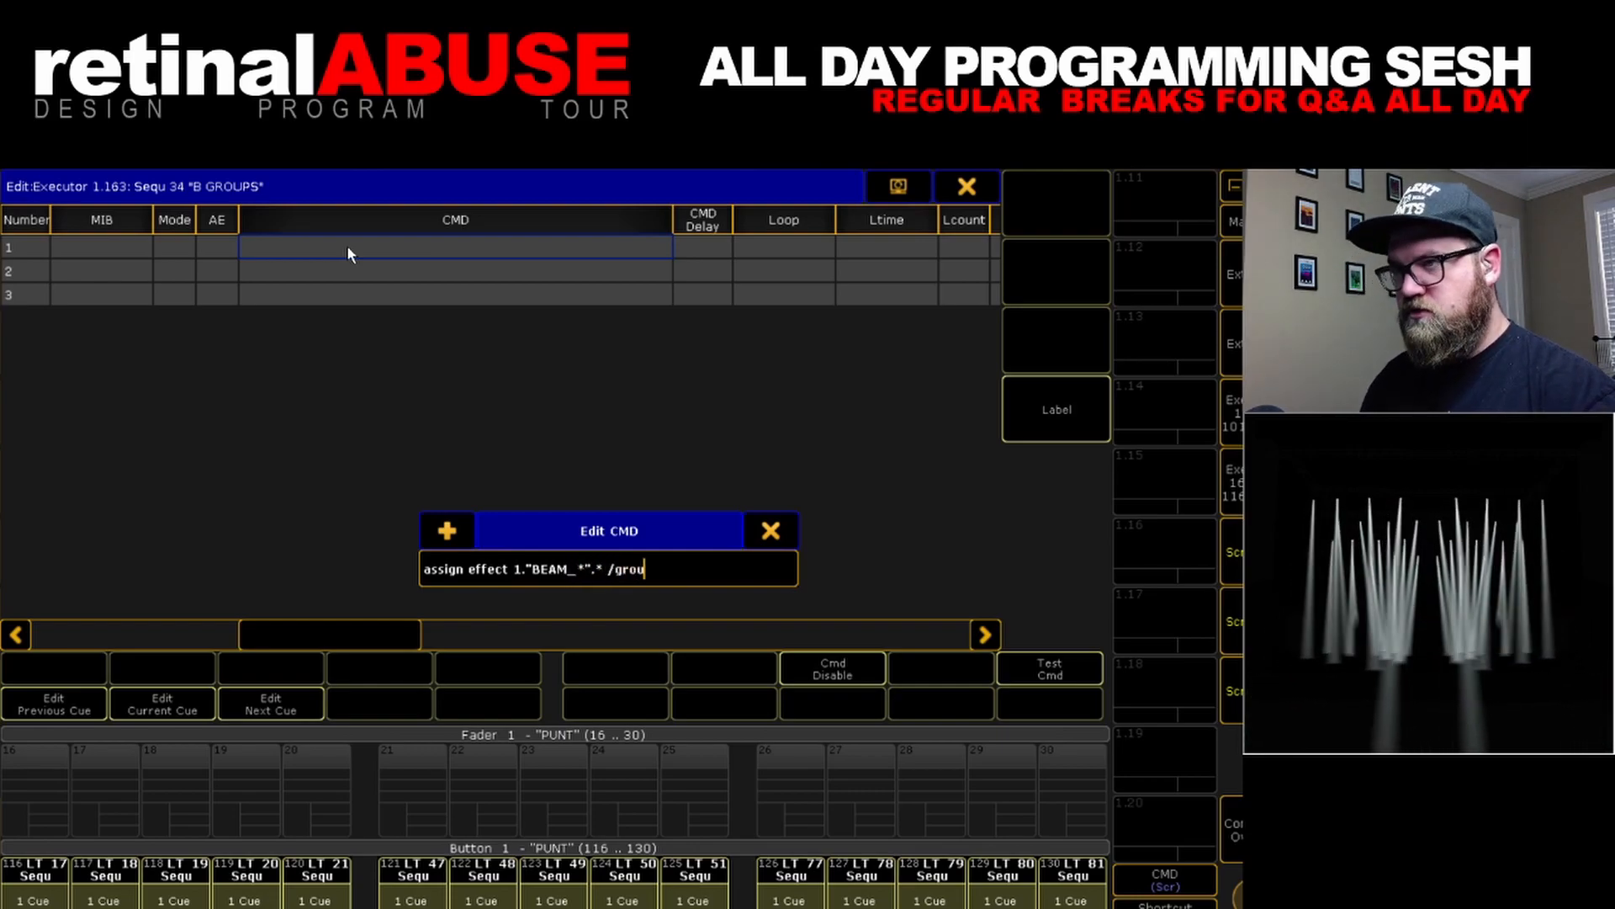
text(ps=0)
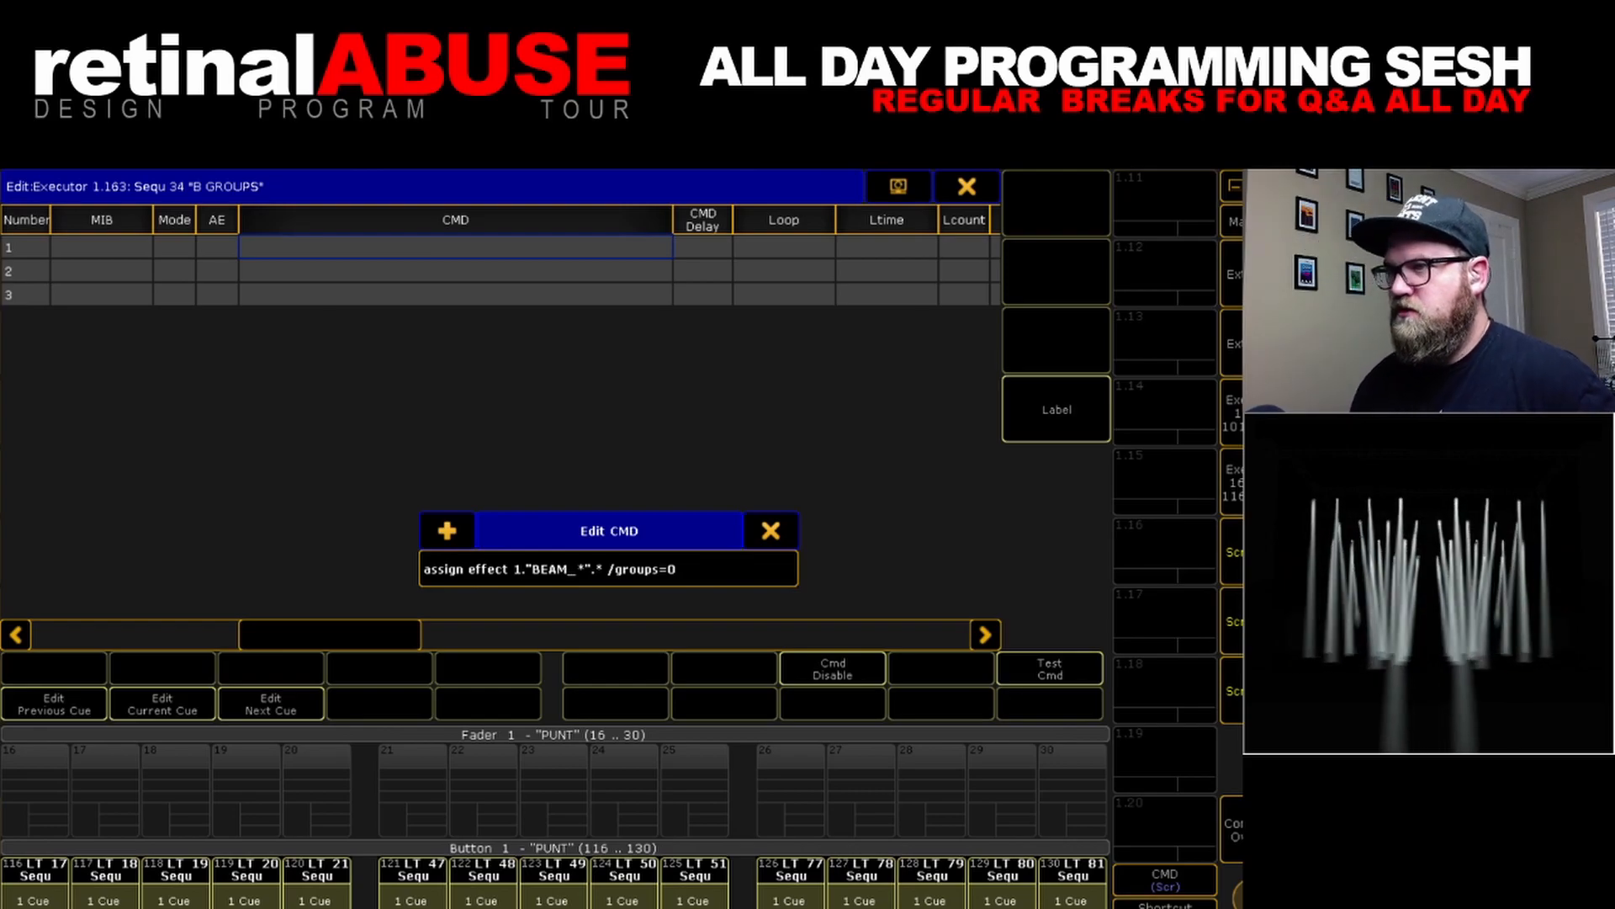
key(Return)
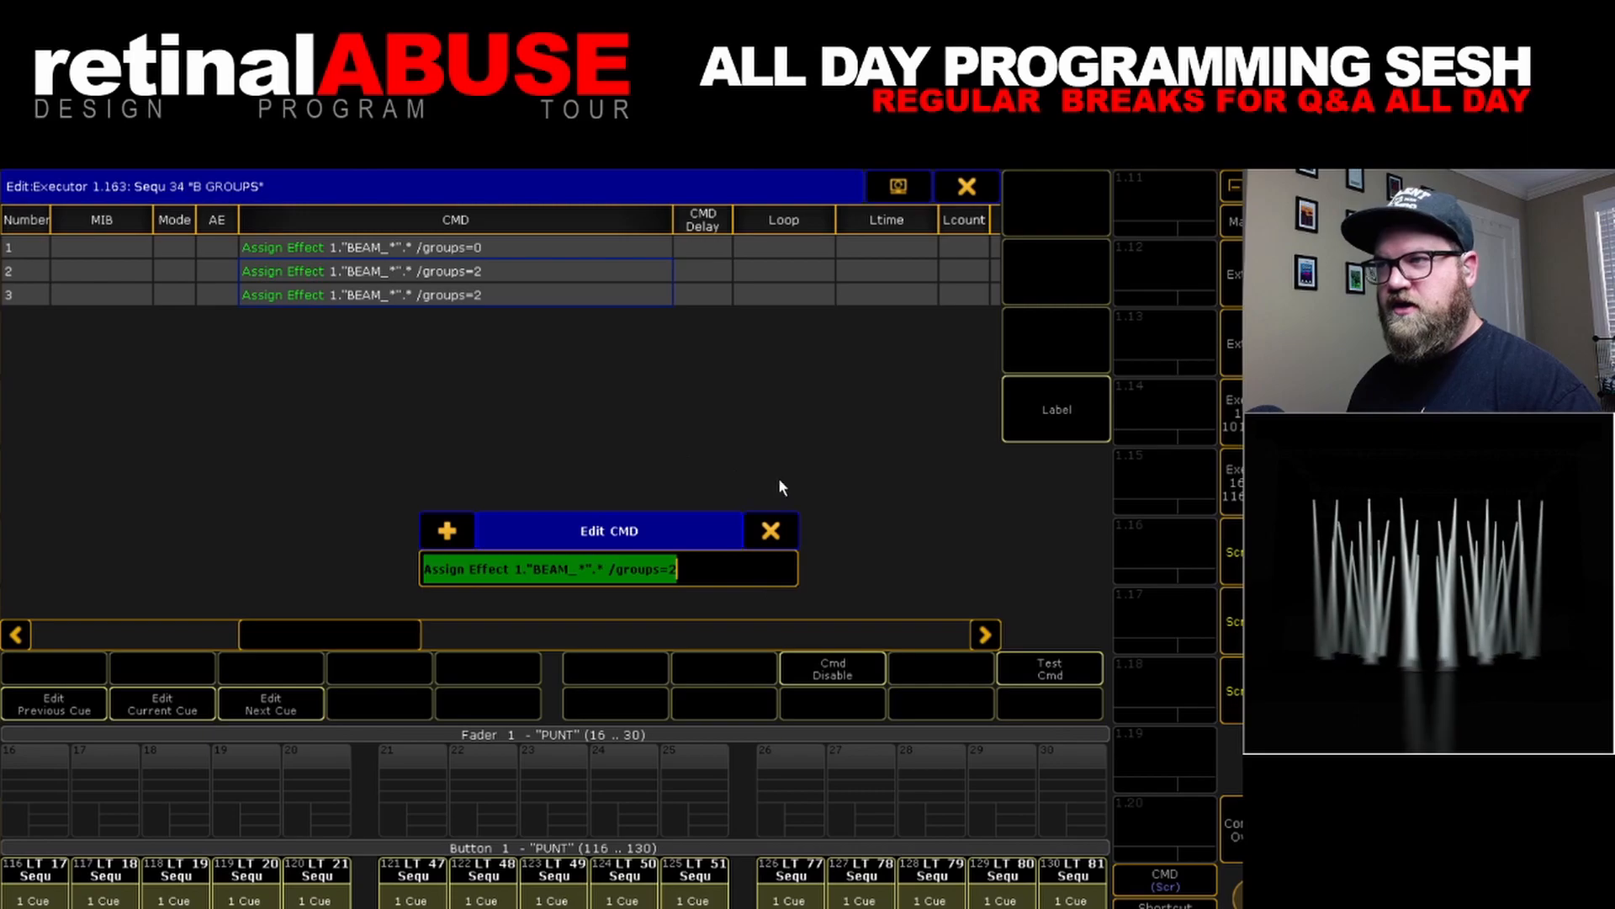
Change the group value in B GROUPS cue 3's command to /groups=8 and close the sequence editor
click(771, 529)
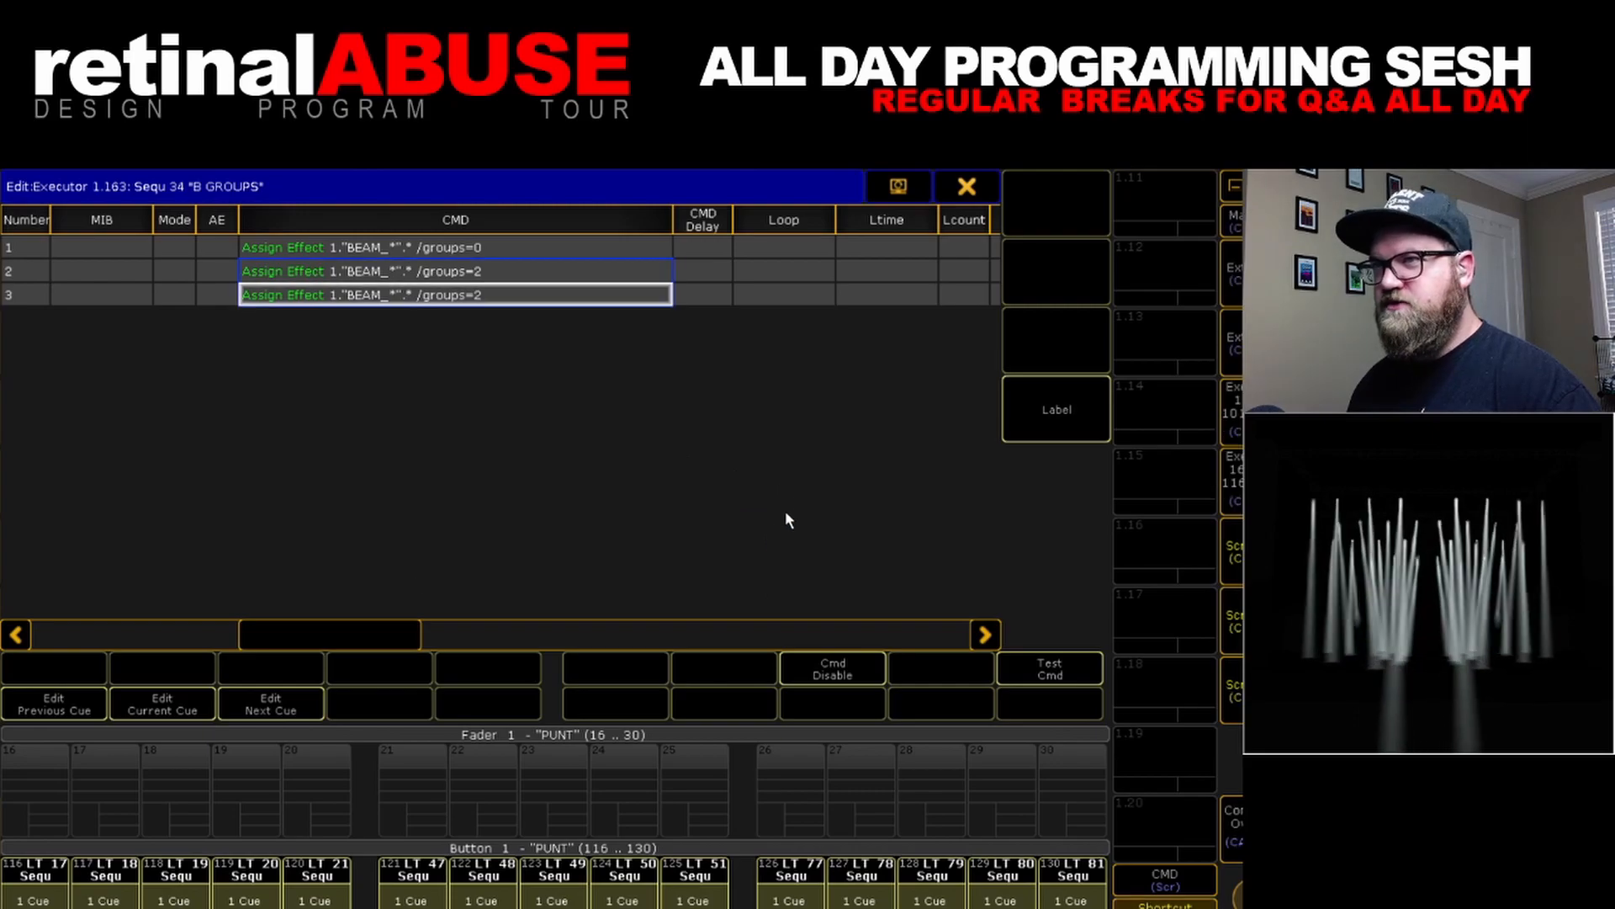
right_click(493, 297)
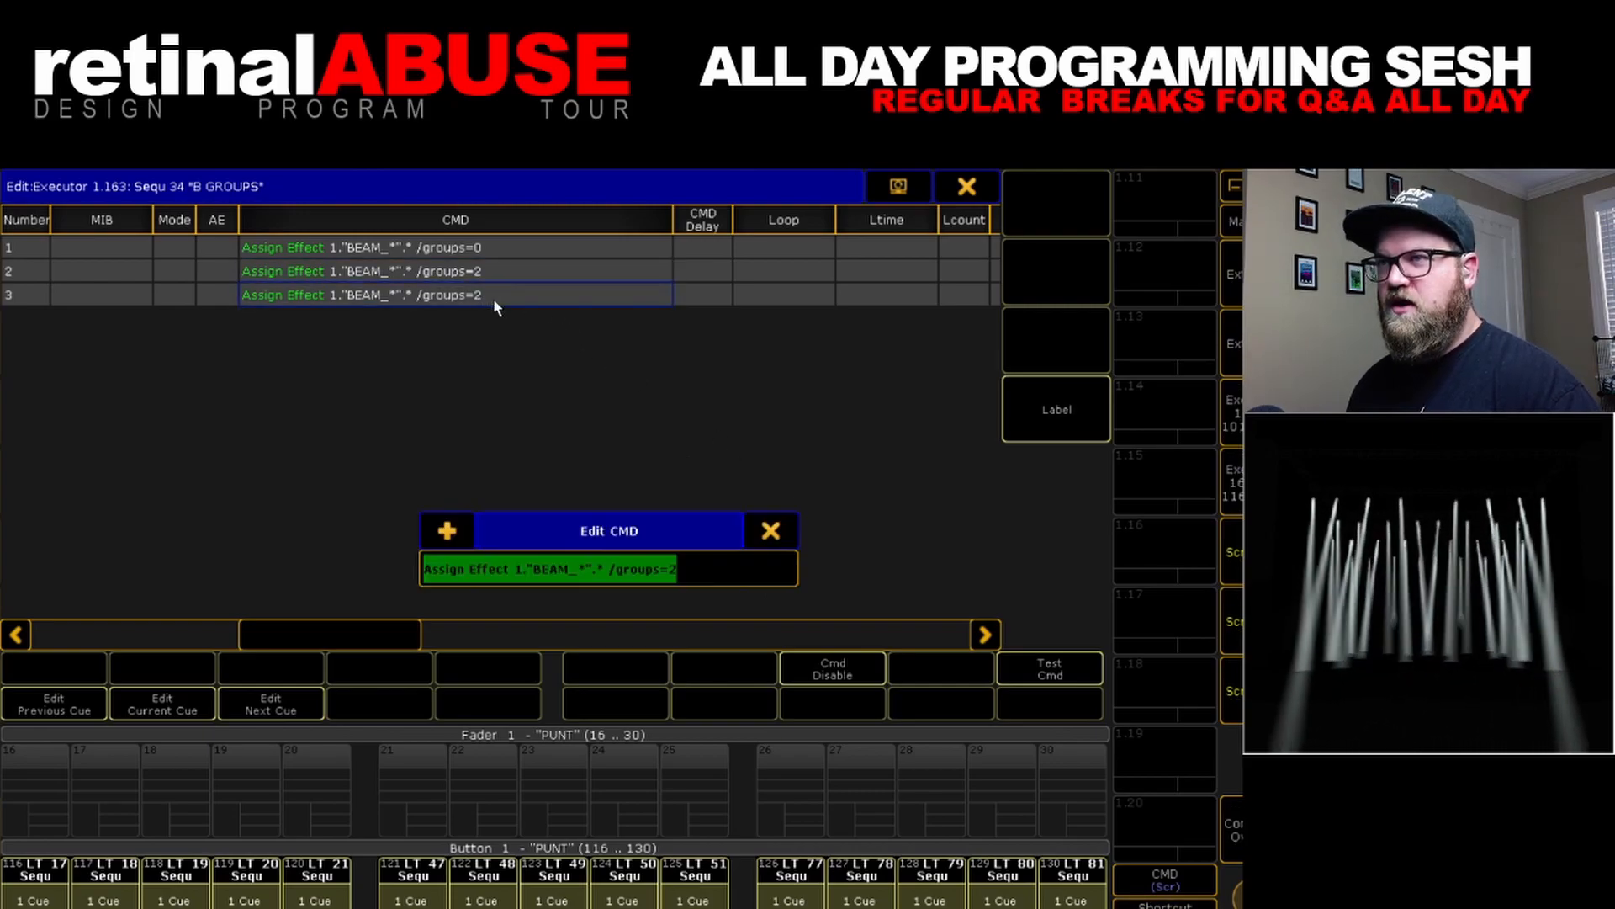
click(673, 573)
key(BackSpace)
text(8)
key(Return)
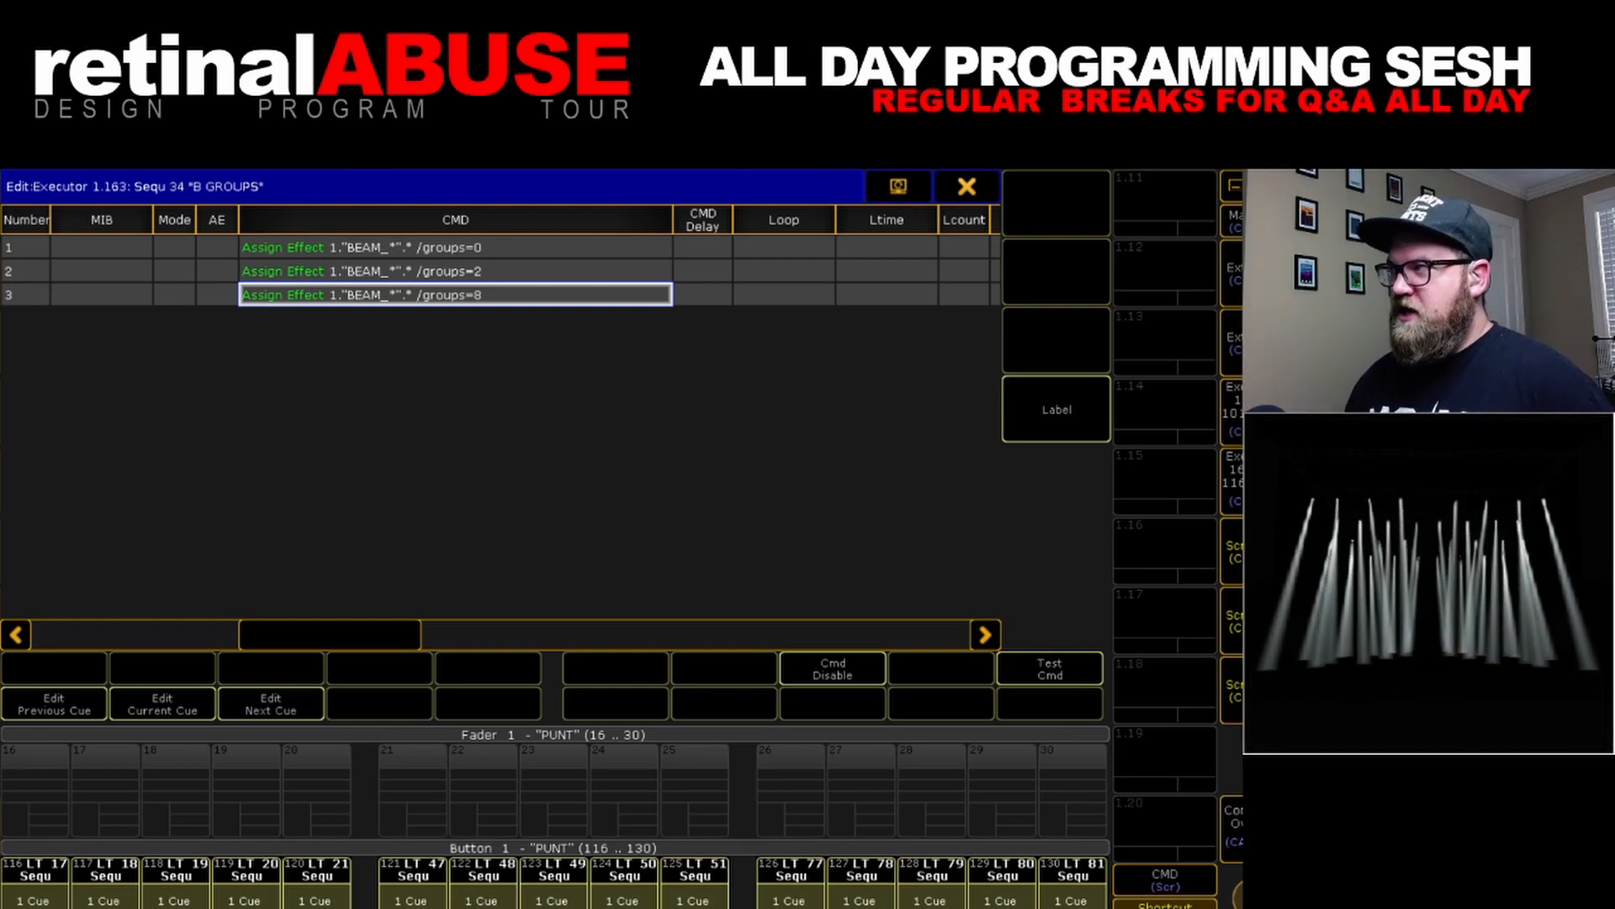
click(965, 188)
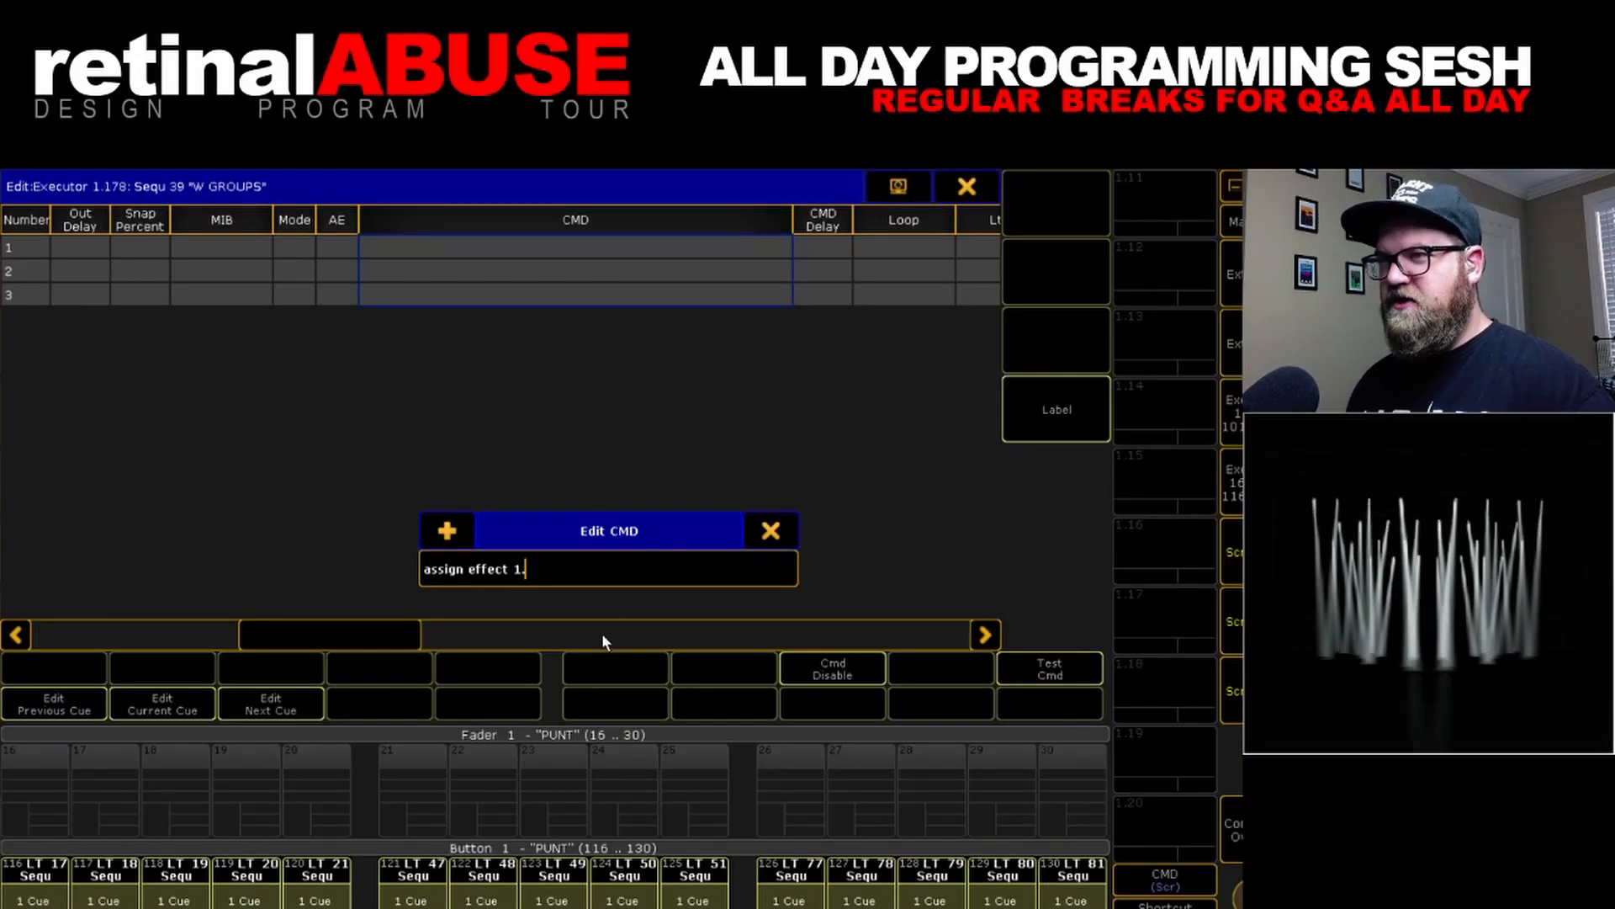
Set the command of the W GROUPS cues to assign effect 1."WASH_*".* /groups=0
text("WAS)
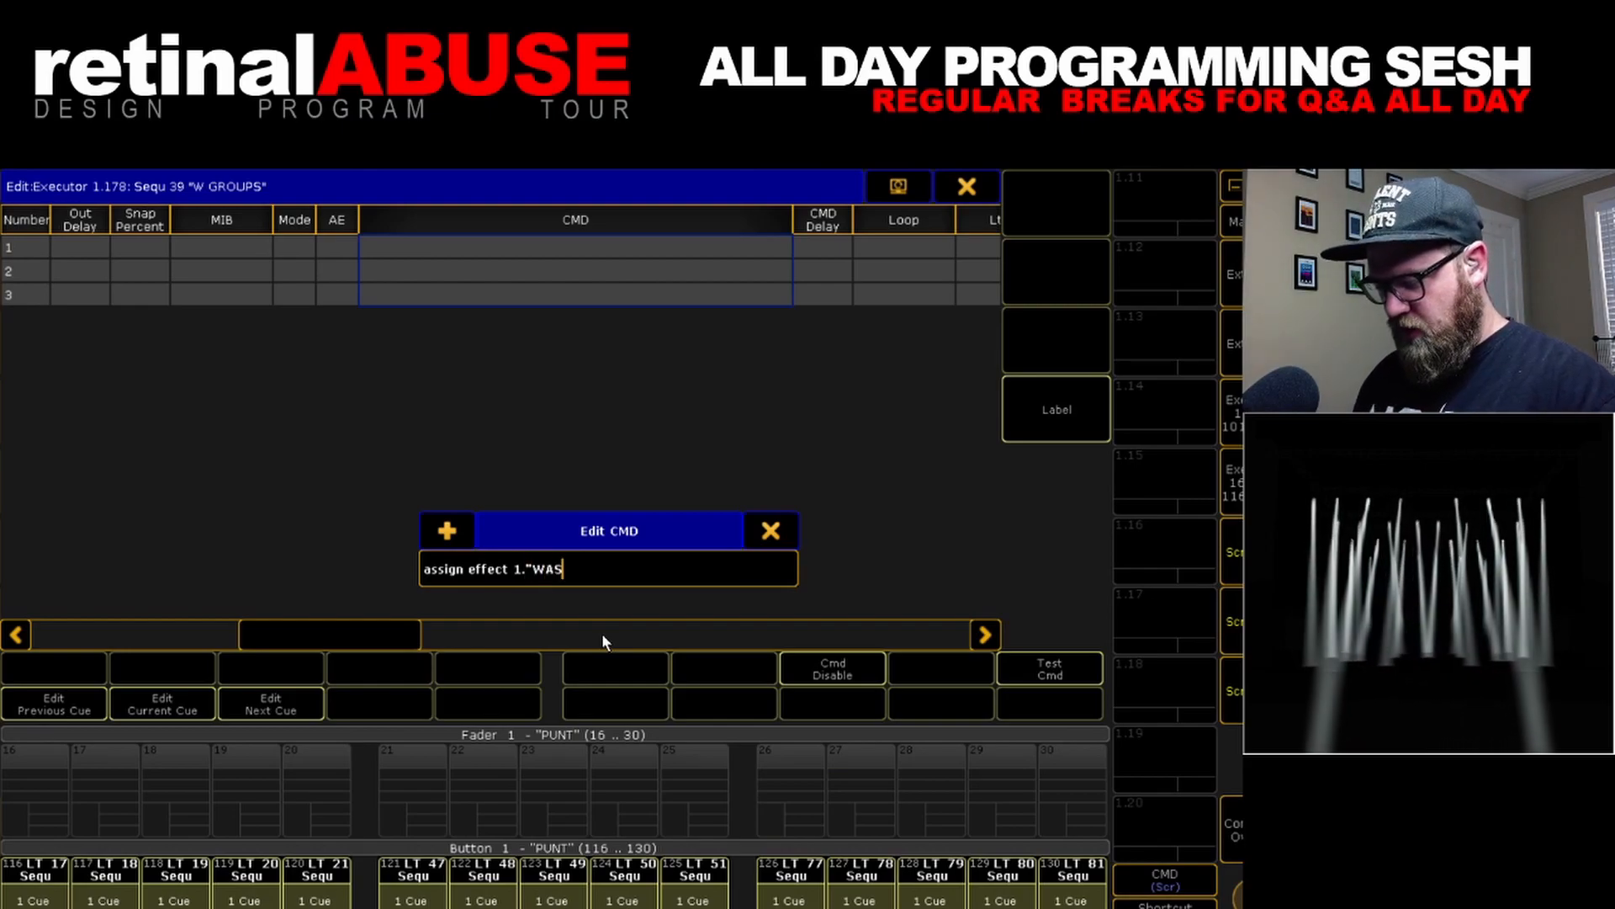
text(H_*".*)
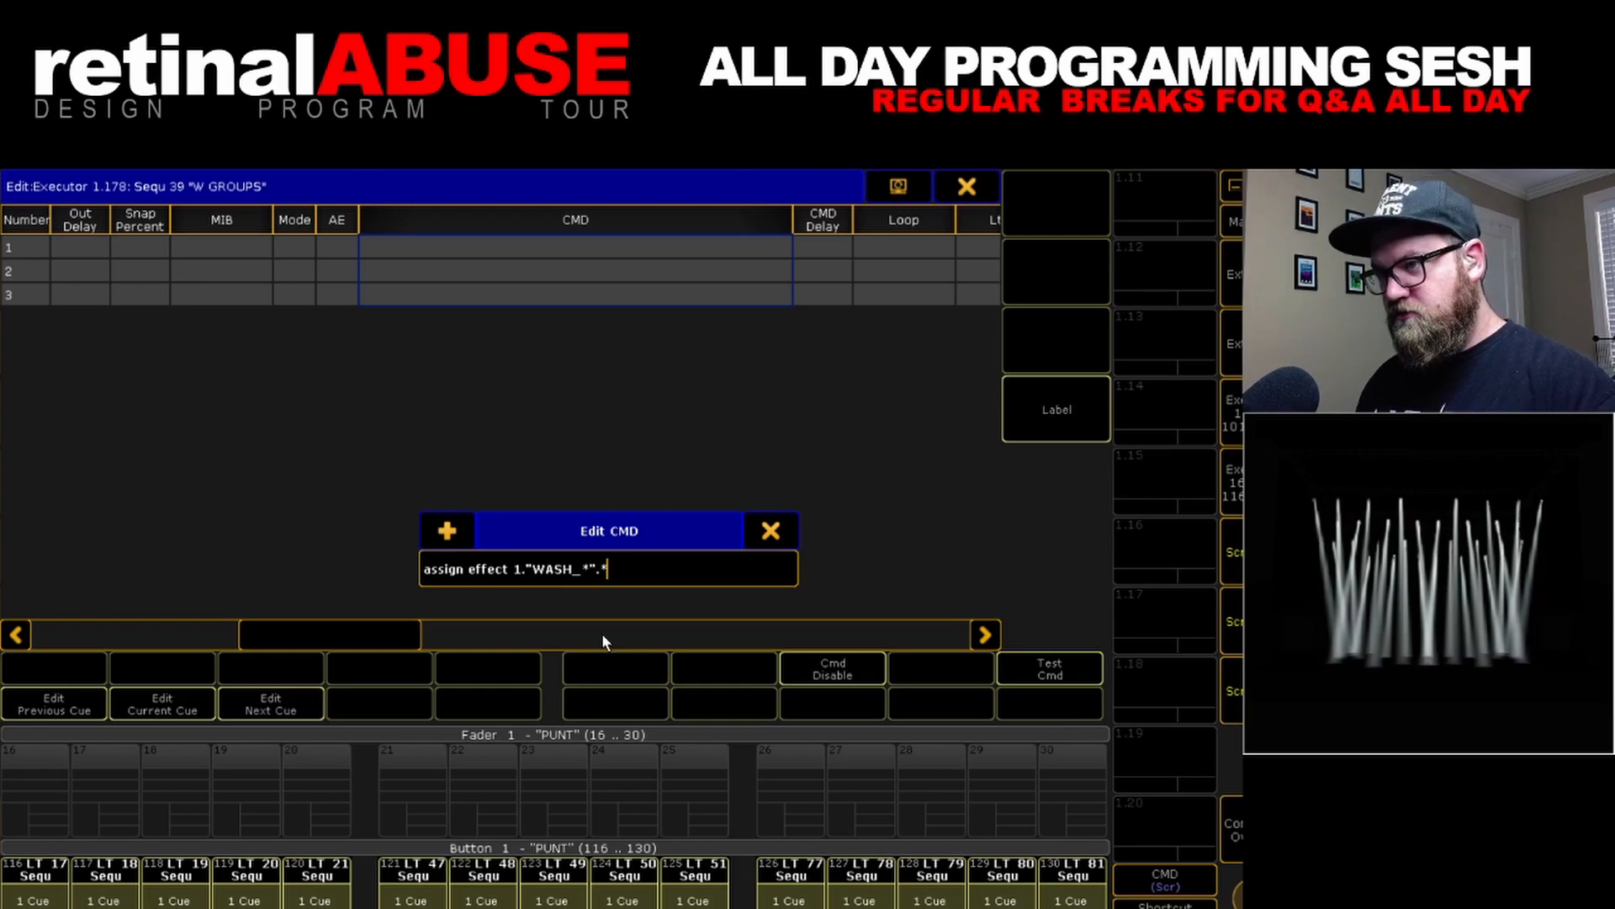
text( /groups=0)
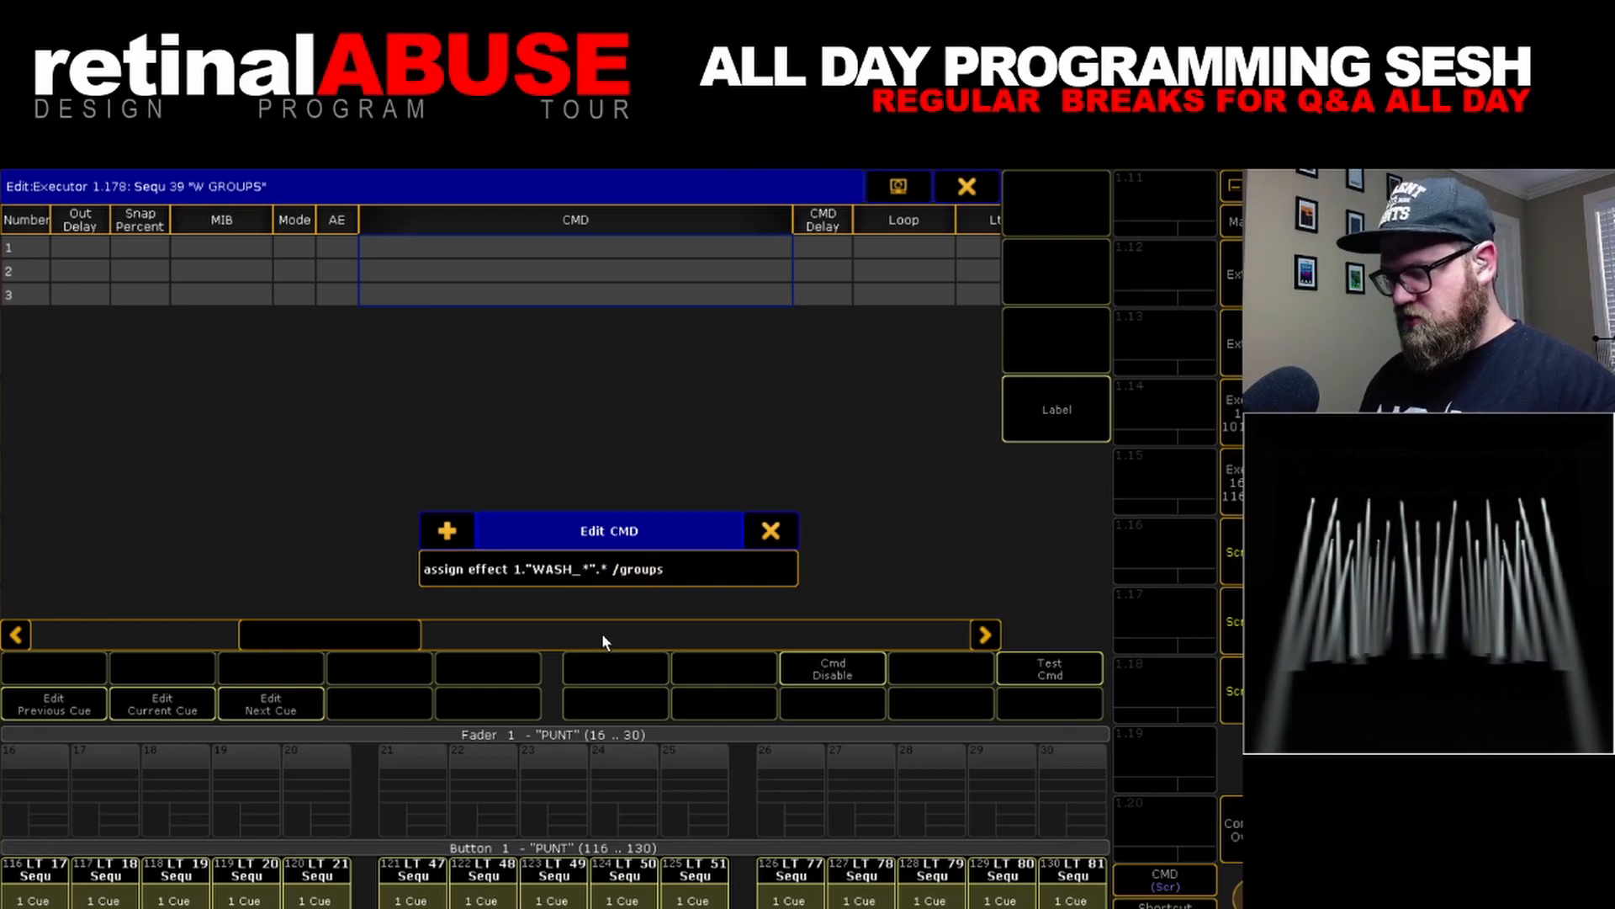
key(Return)
click(579, 273)
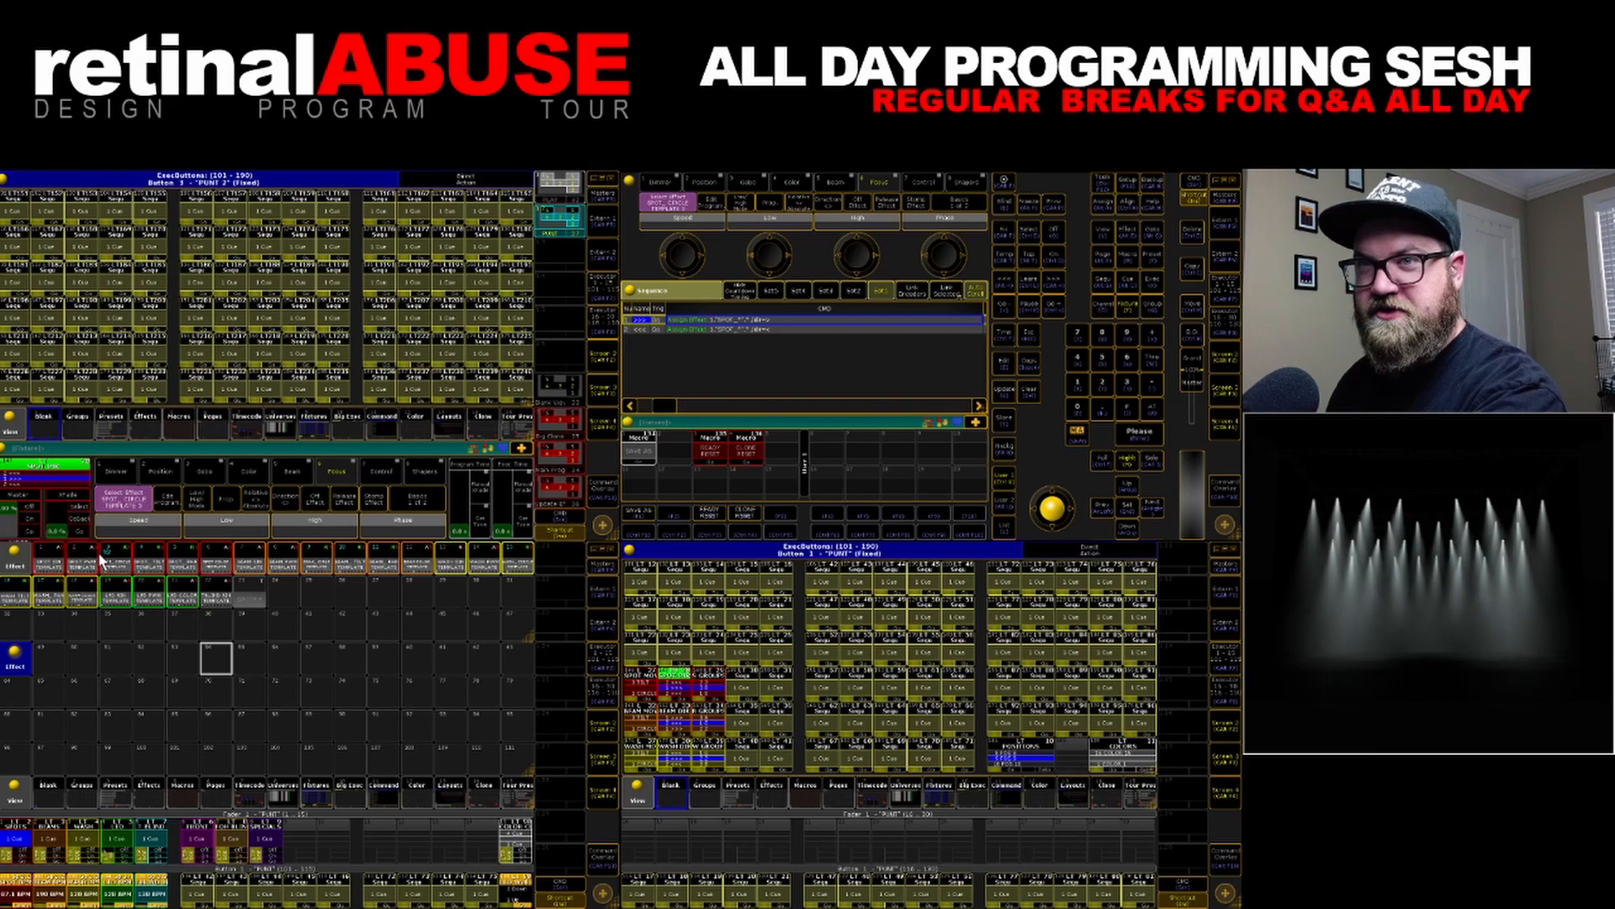
Show the fixture sheet and examine the position values of the spot fixtures
click(313, 422)
drag(161, 200, 358, 202)
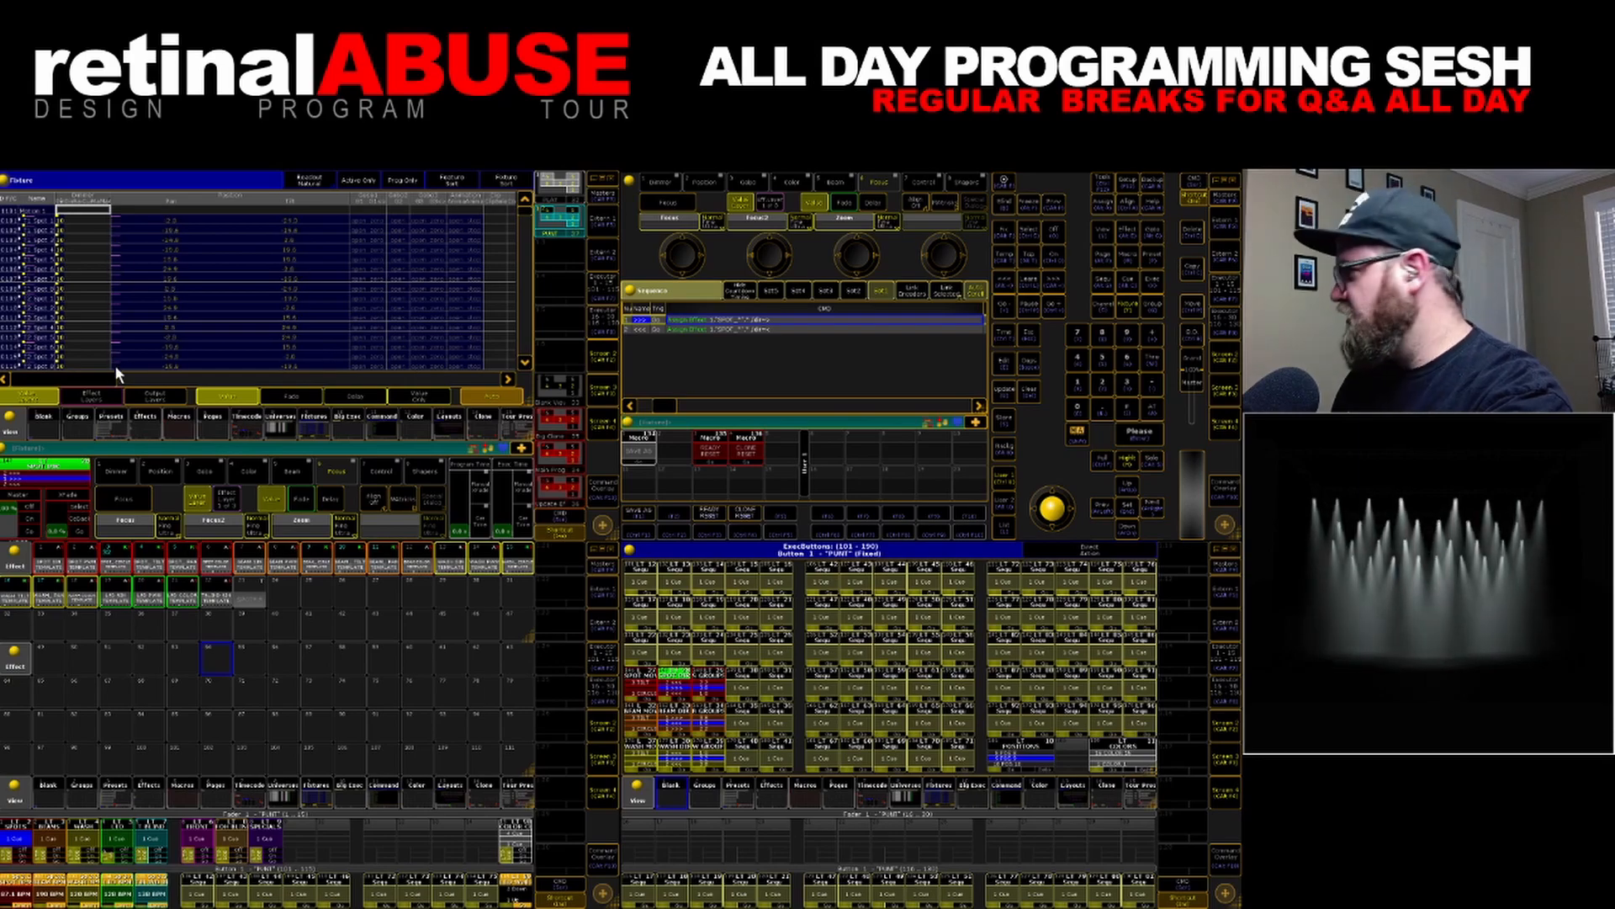
click(44, 415)
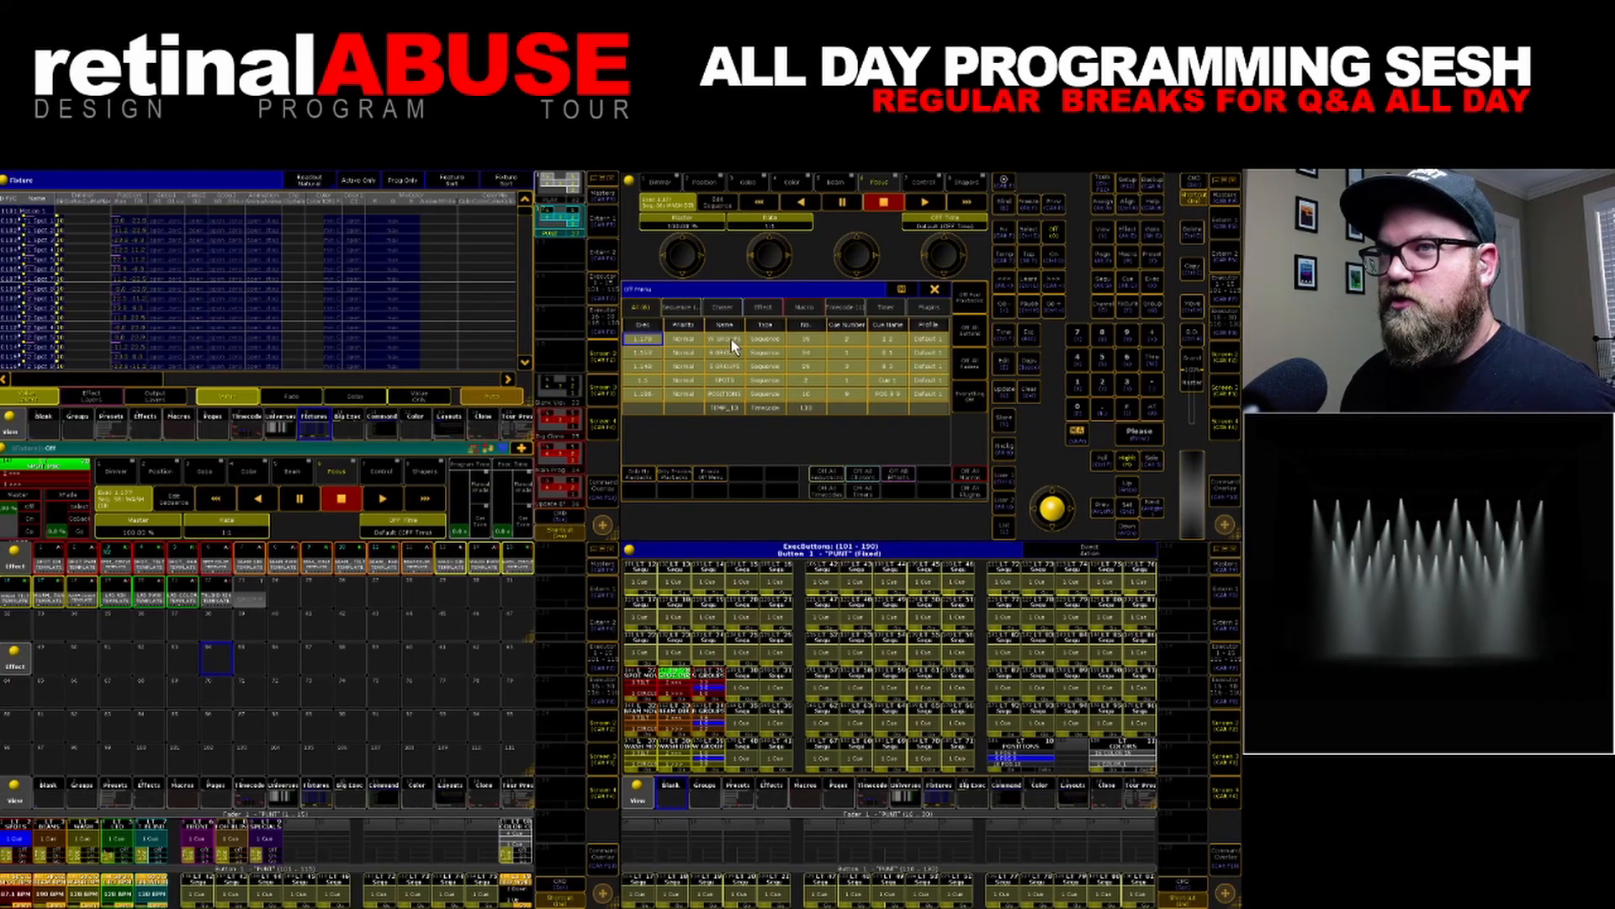
Switch off the running W GROUPS, B GROUPS, POSITIONS, TEMP_13 and S GROUPS playbacks, leaving SPOTS on, and close the Off menu
click(226, 509)
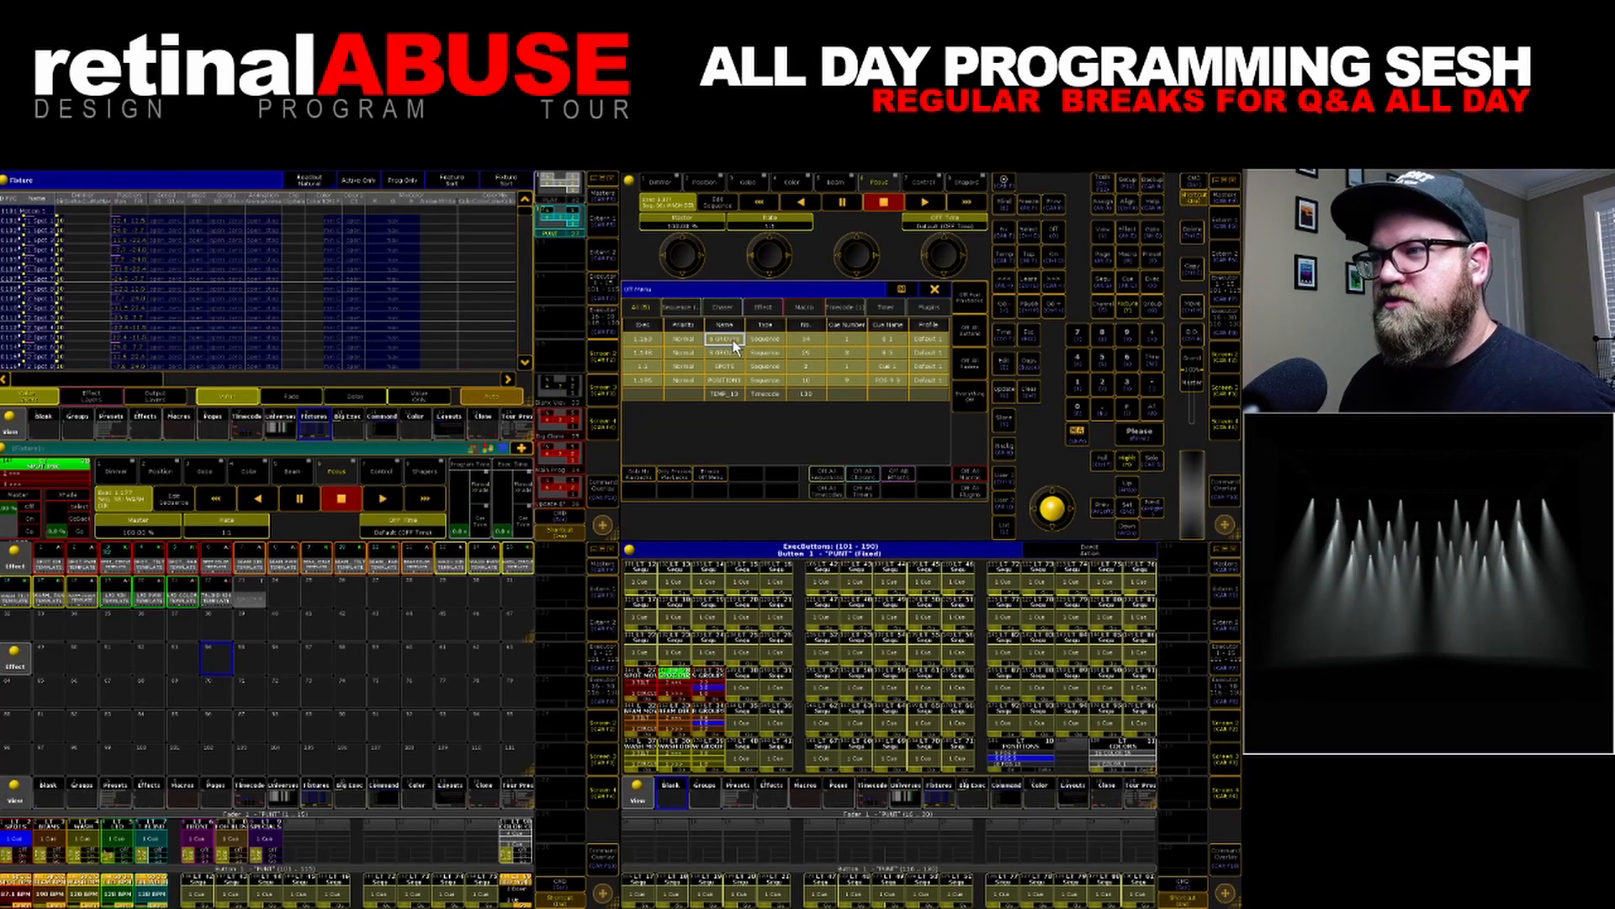
click(734, 345)
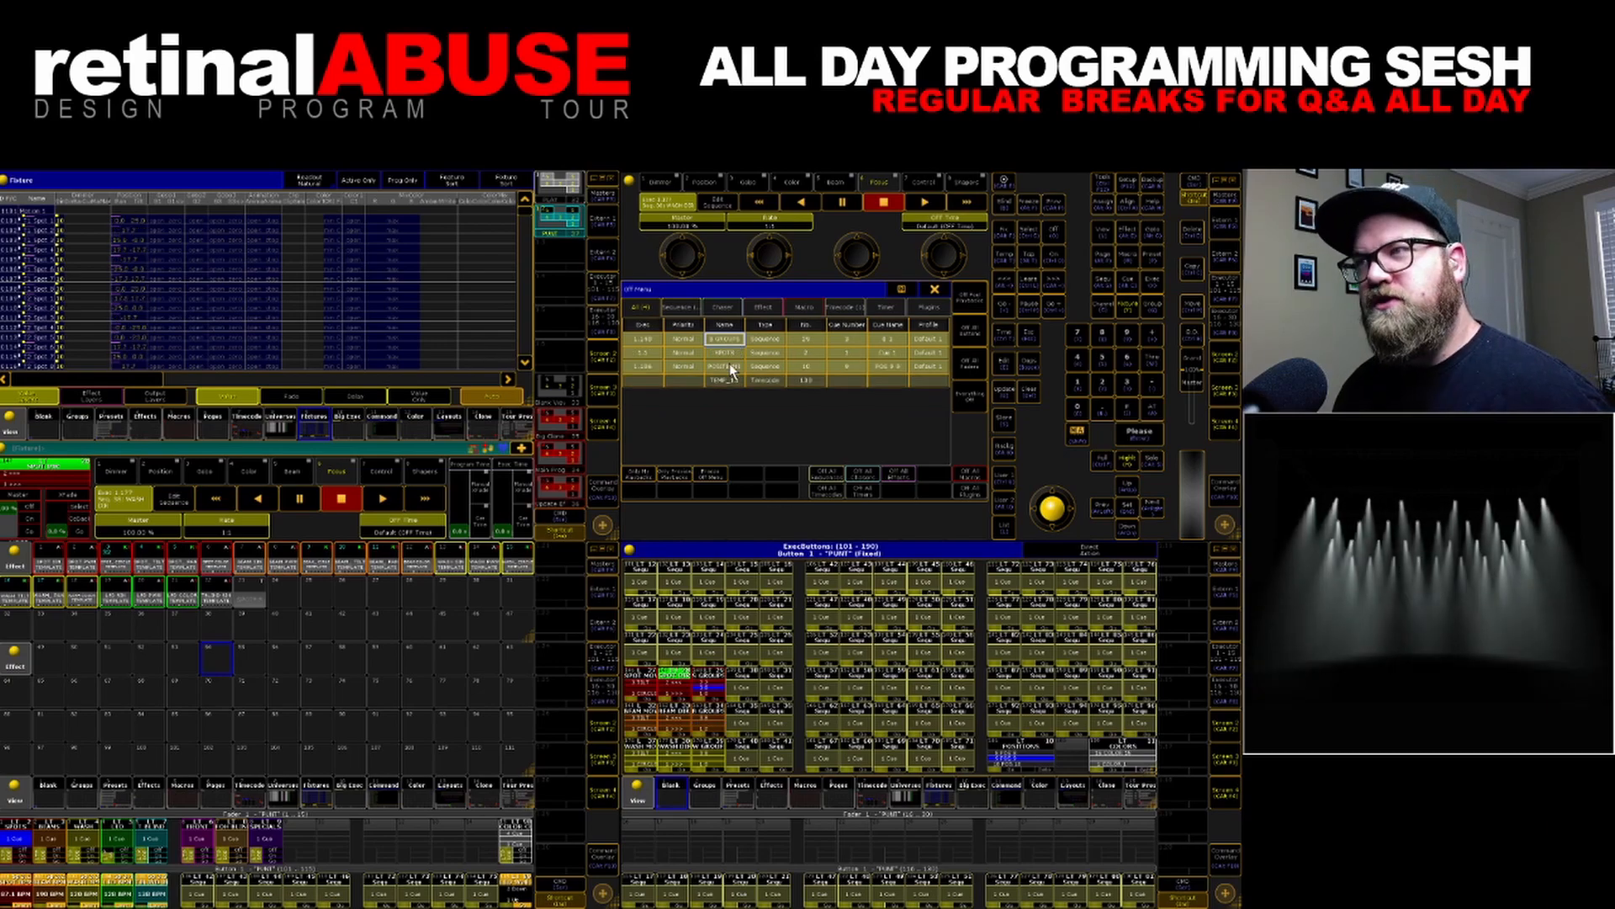
click(732, 368)
click(732, 368)
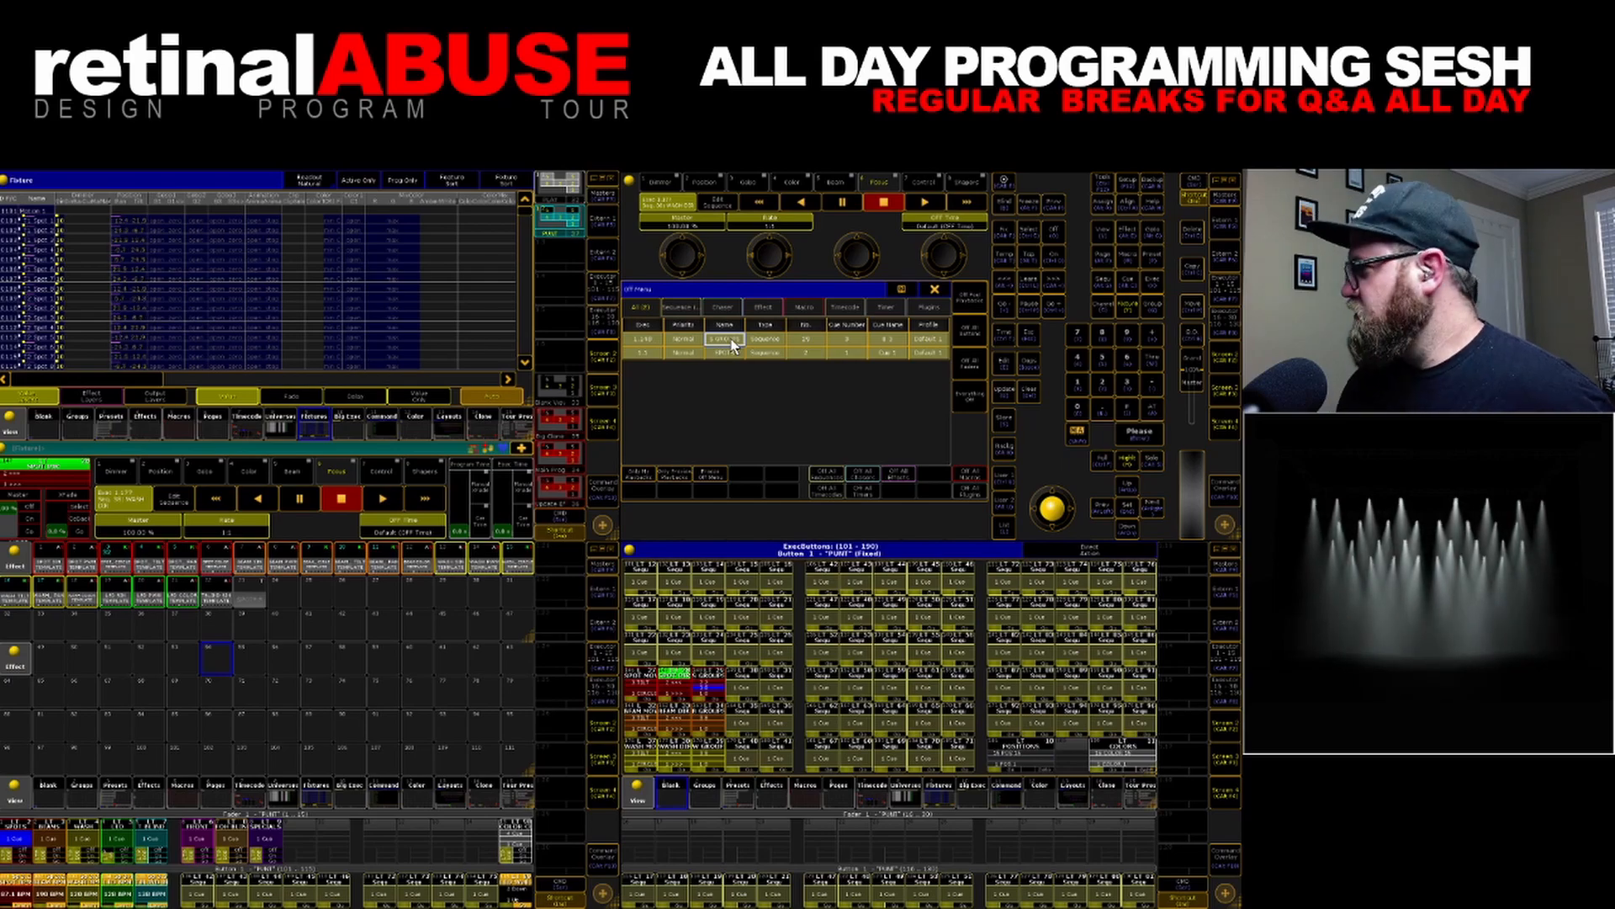
click(732, 340)
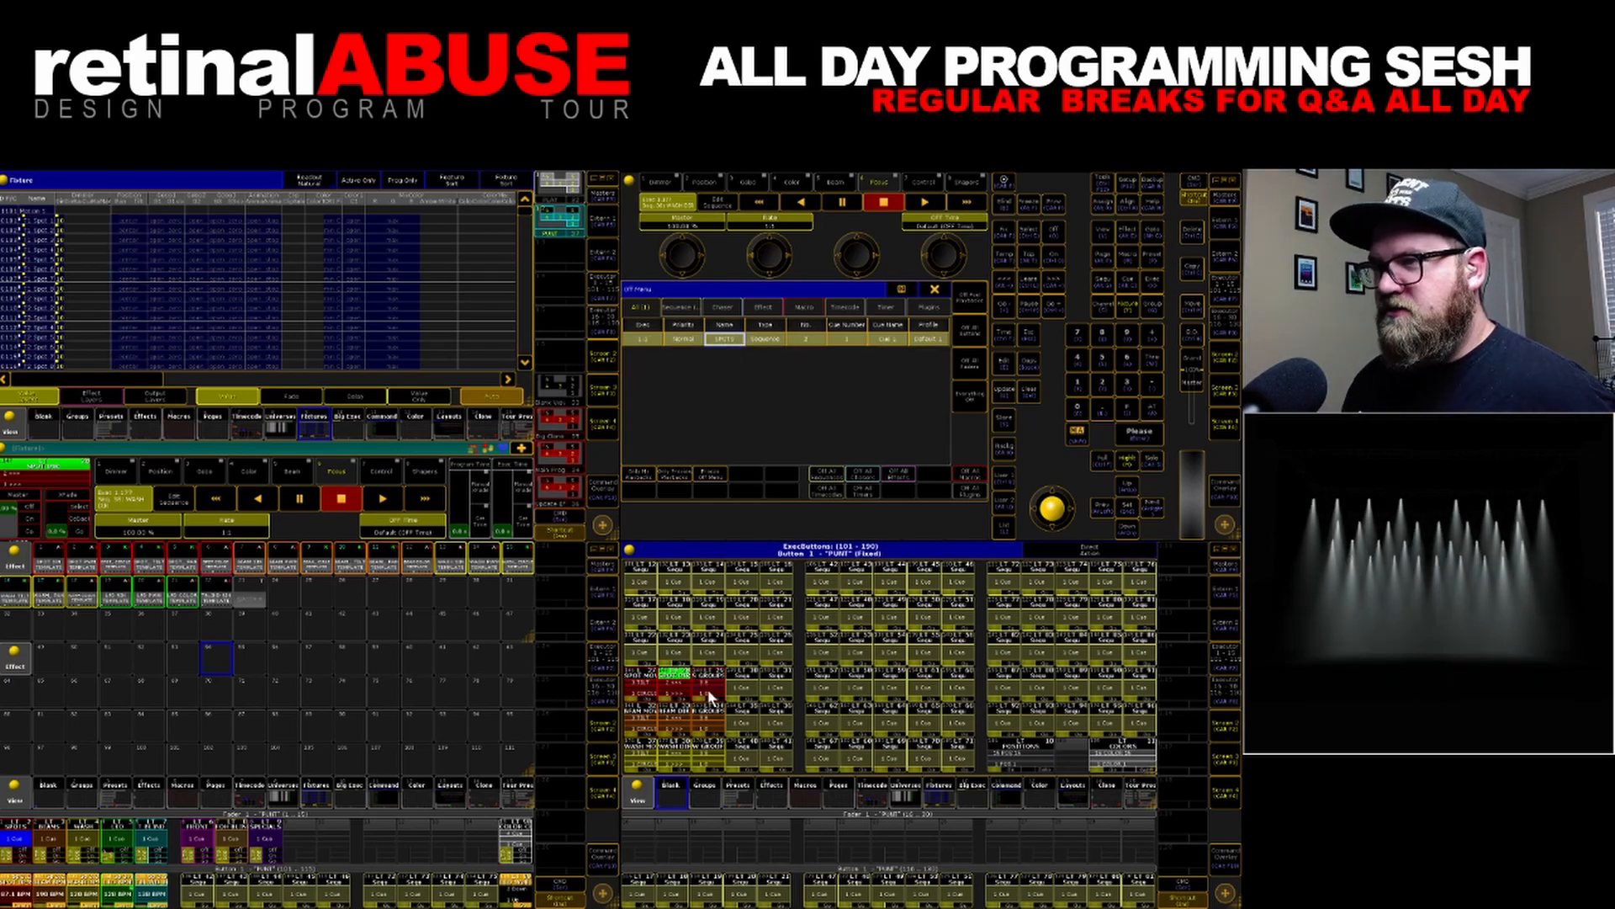
click(934, 290)
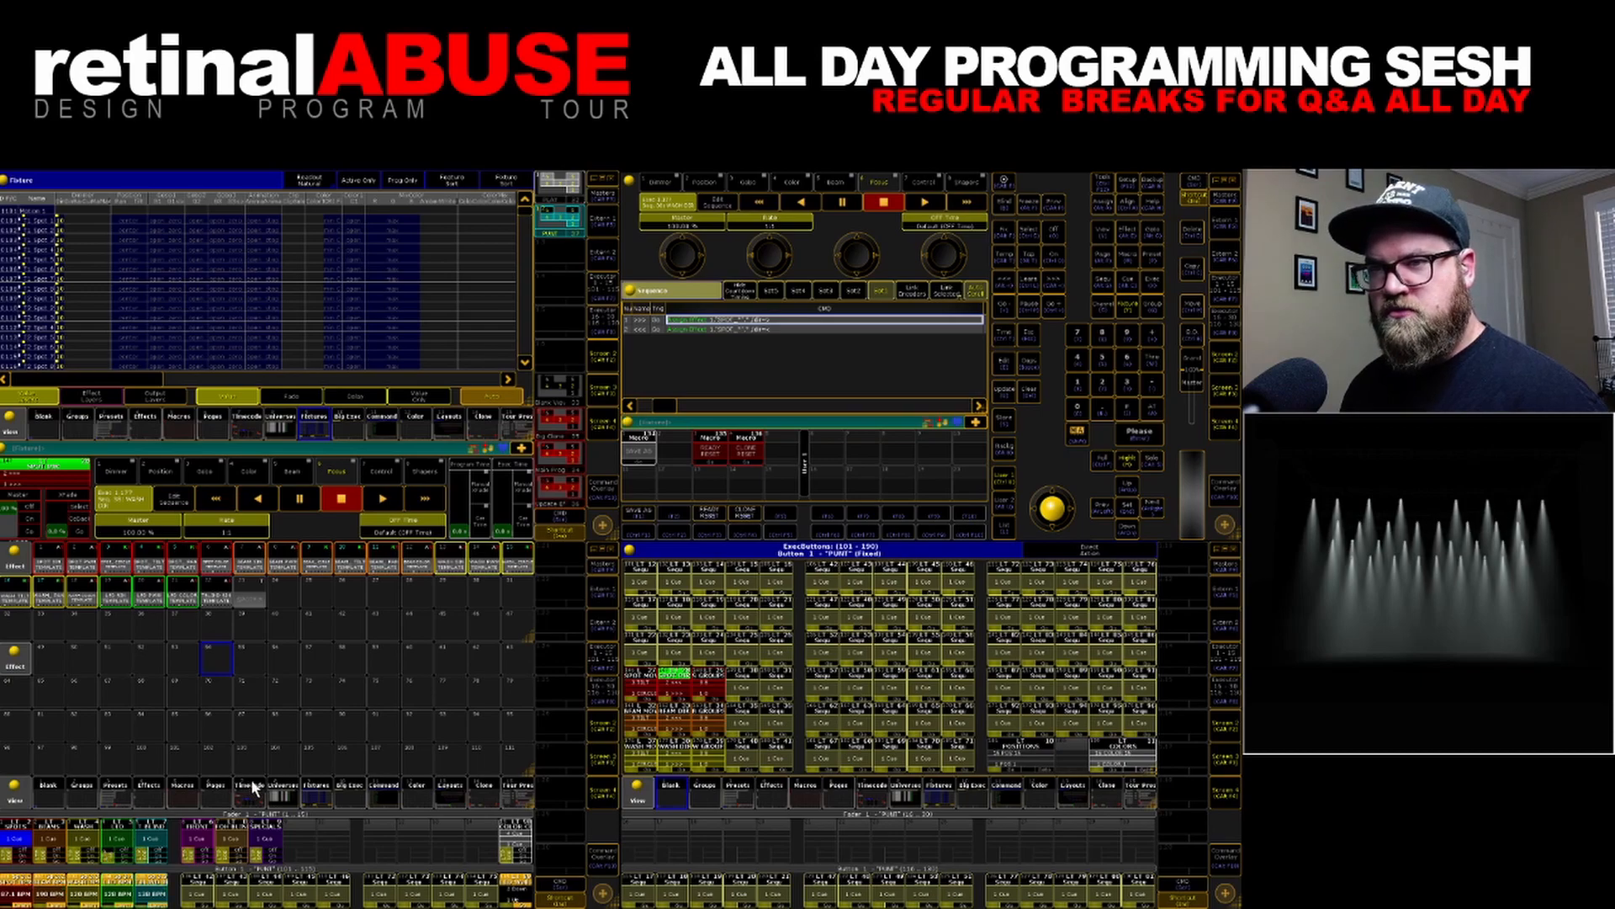
Open the SPOT_ CIRCLE TEMPLATE effect, bring its Groups, Blocks and Wings values into view and trigger the S GROUPS executor
click(24, 436)
scroll(81, 429, down, 1)
right_click(126, 564)
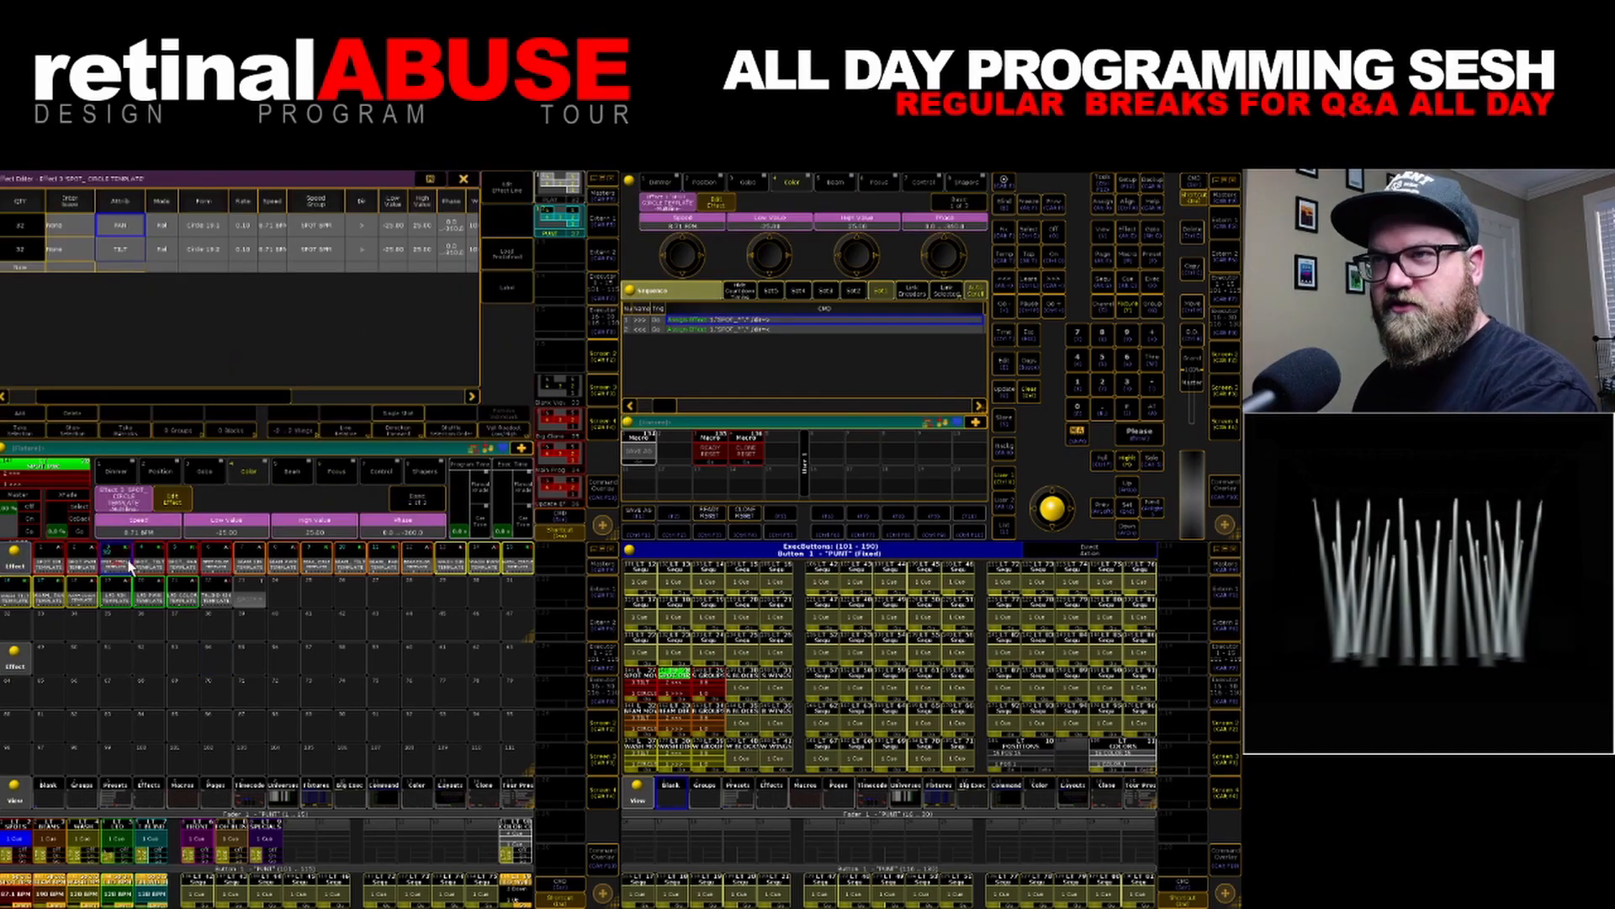
drag(288, 392, 437, 396)
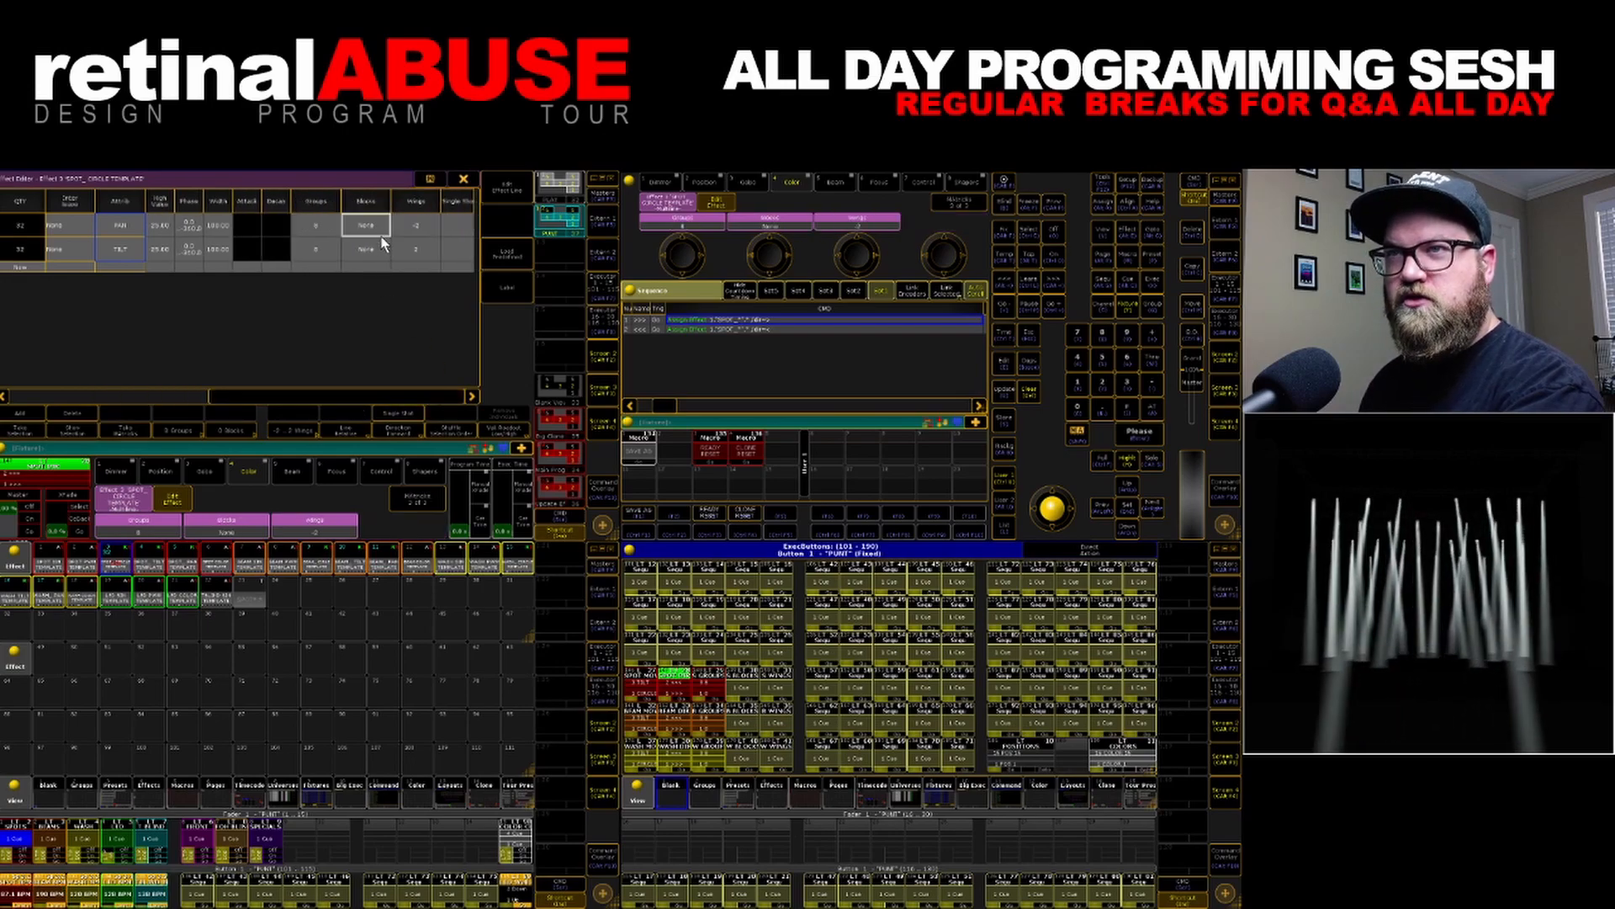
click(708, 685)
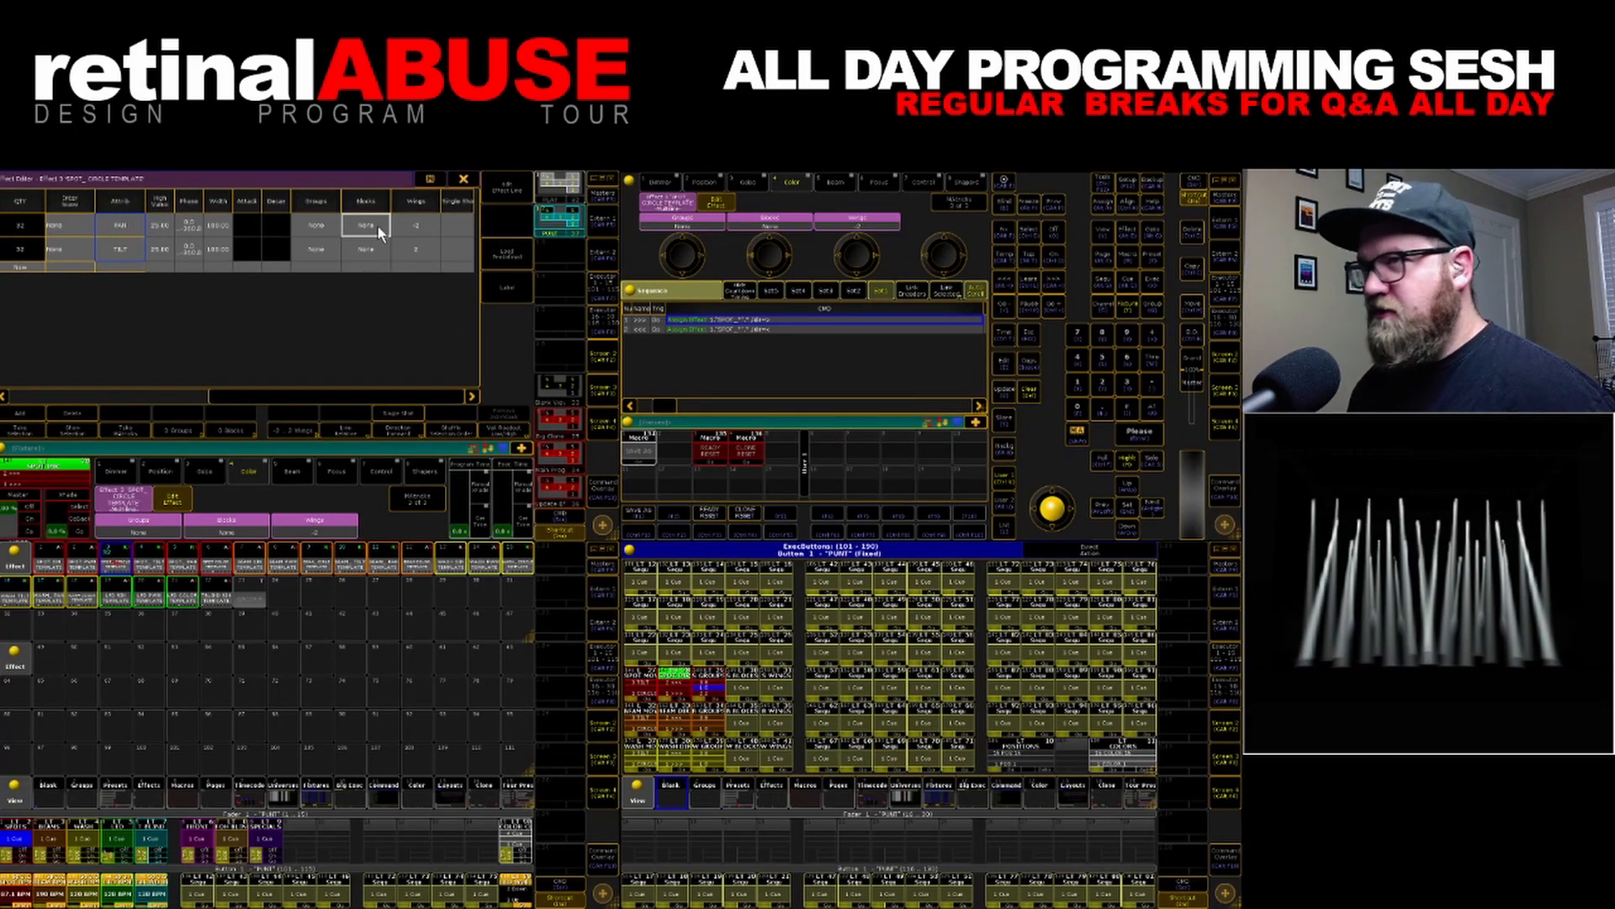
Try several Blocks values, including 4, on the pan and tilt lines of the SPOT_ CIRCLE TEMPLATE effect
drag(381, 228, 378, 259)
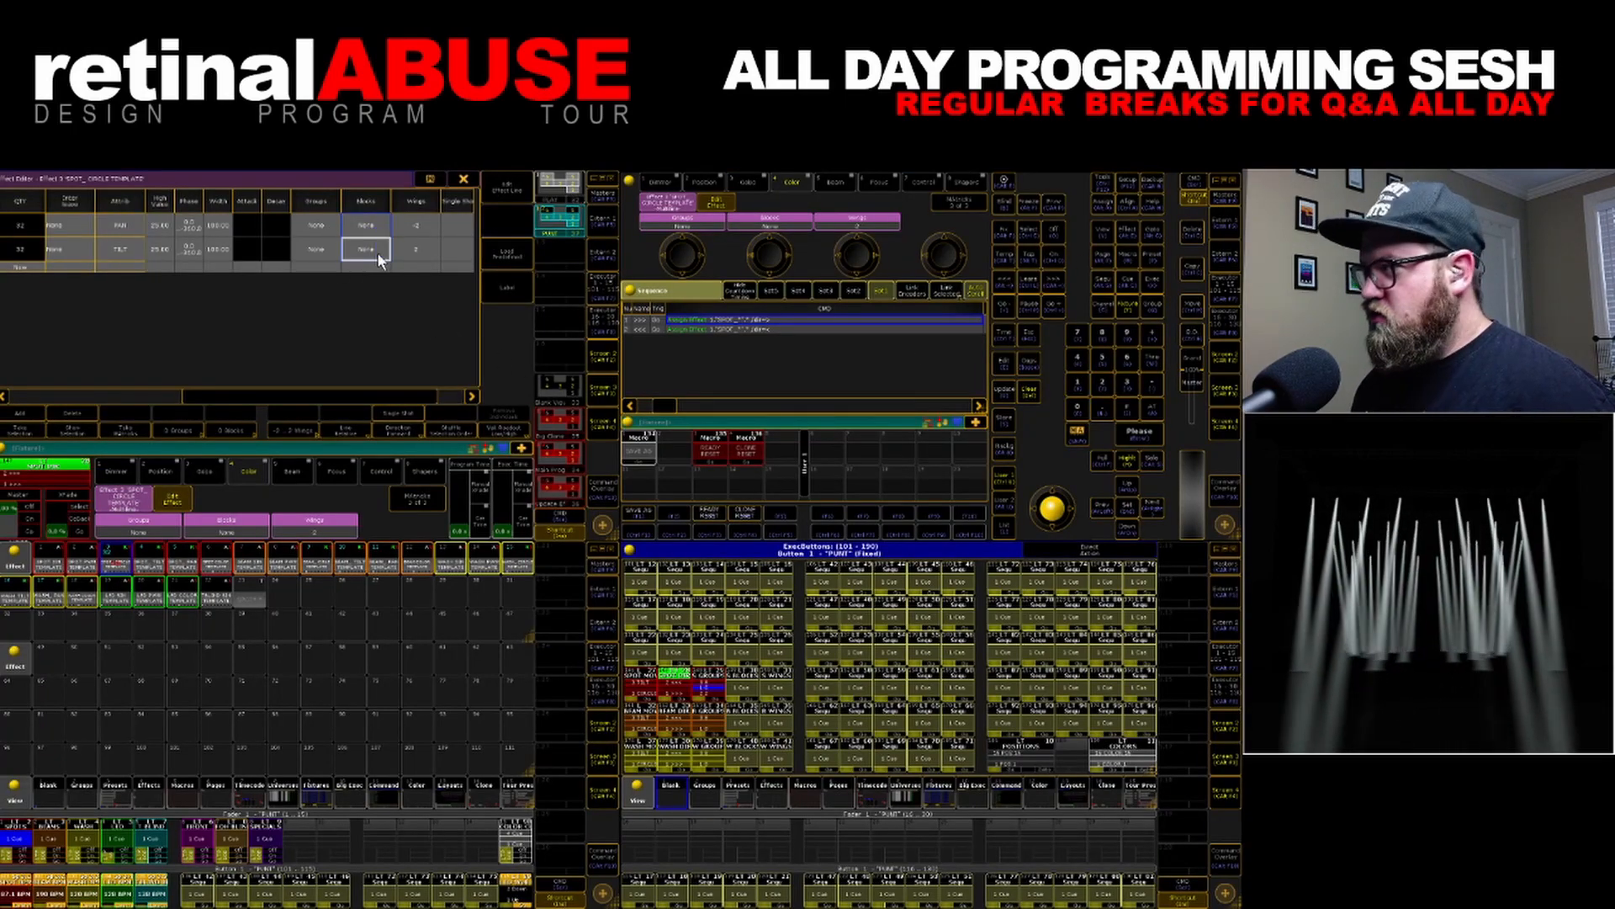
click(377, 251)
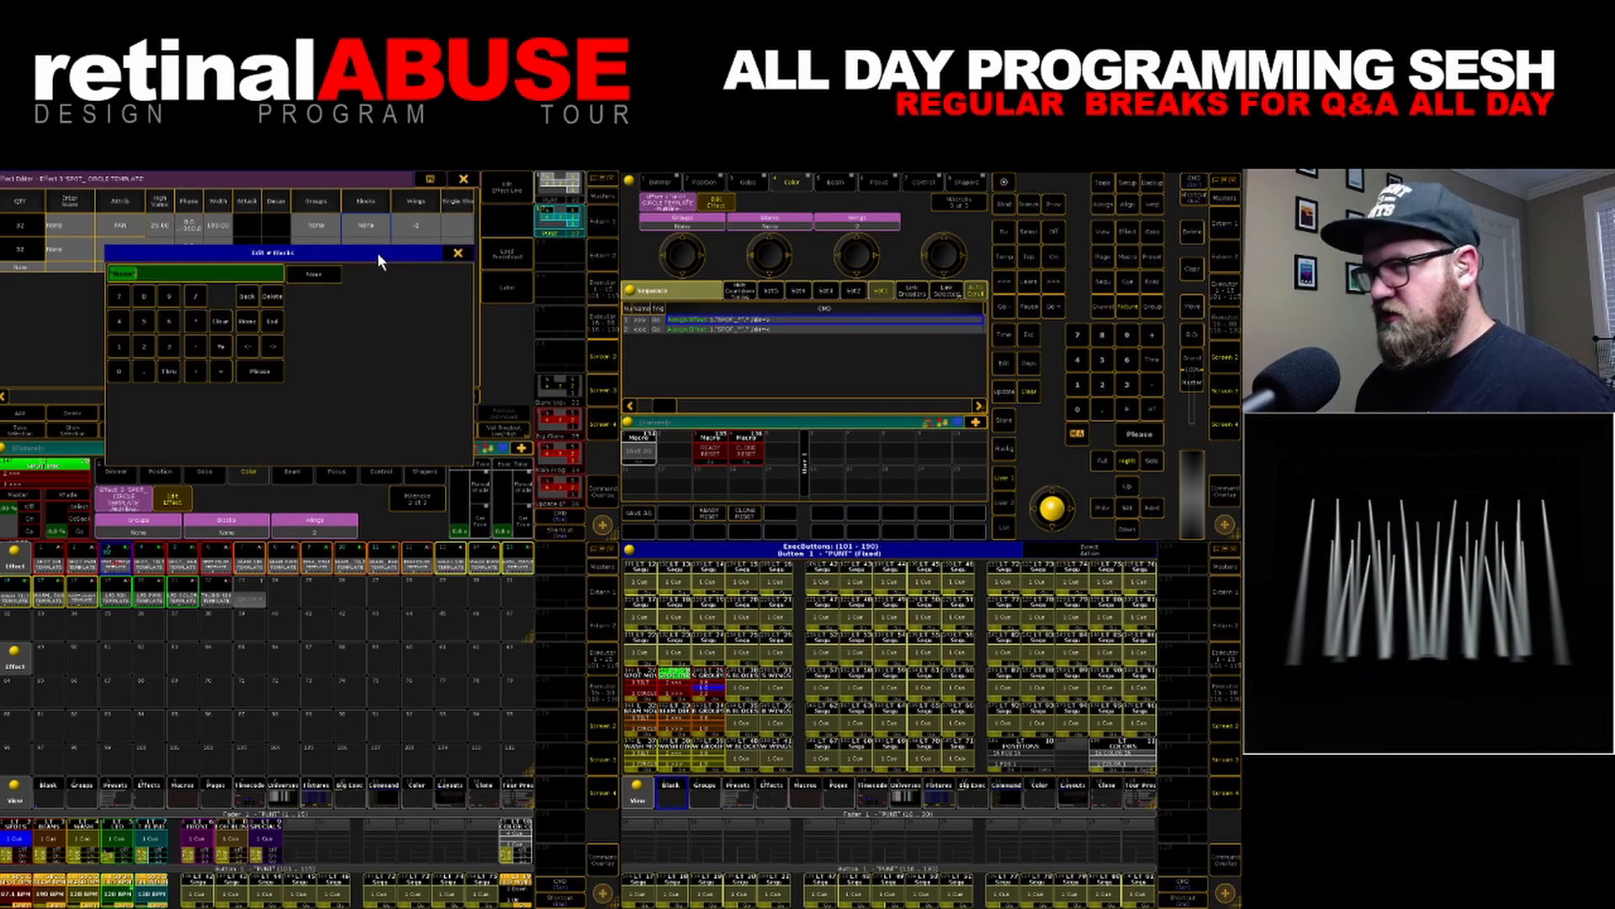
key(Escape)
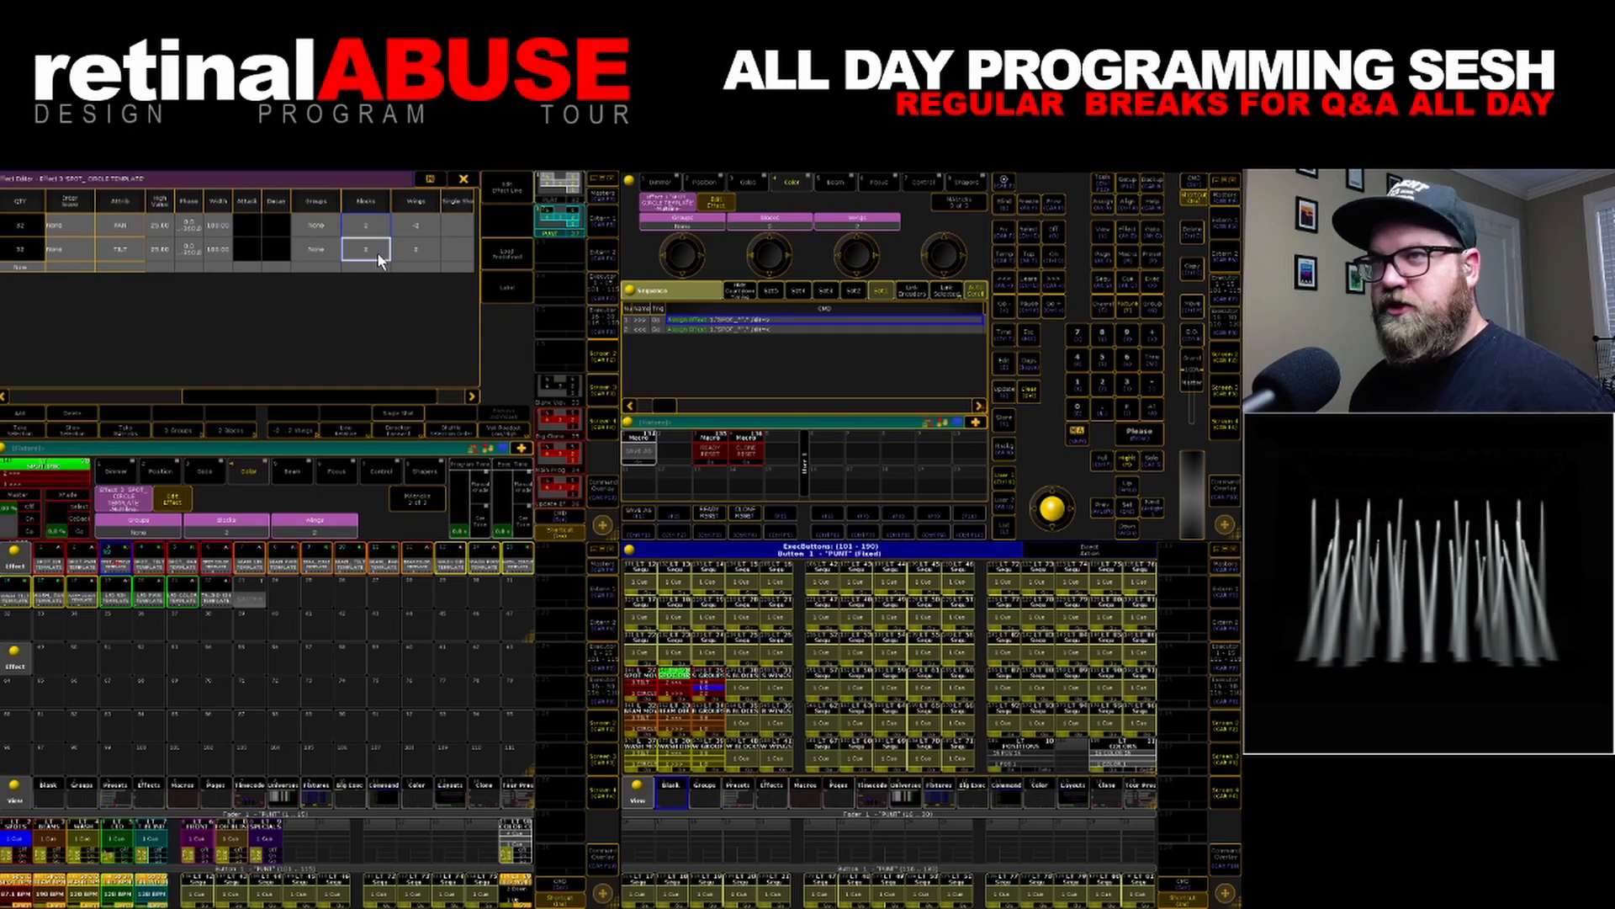
click(377, 251)
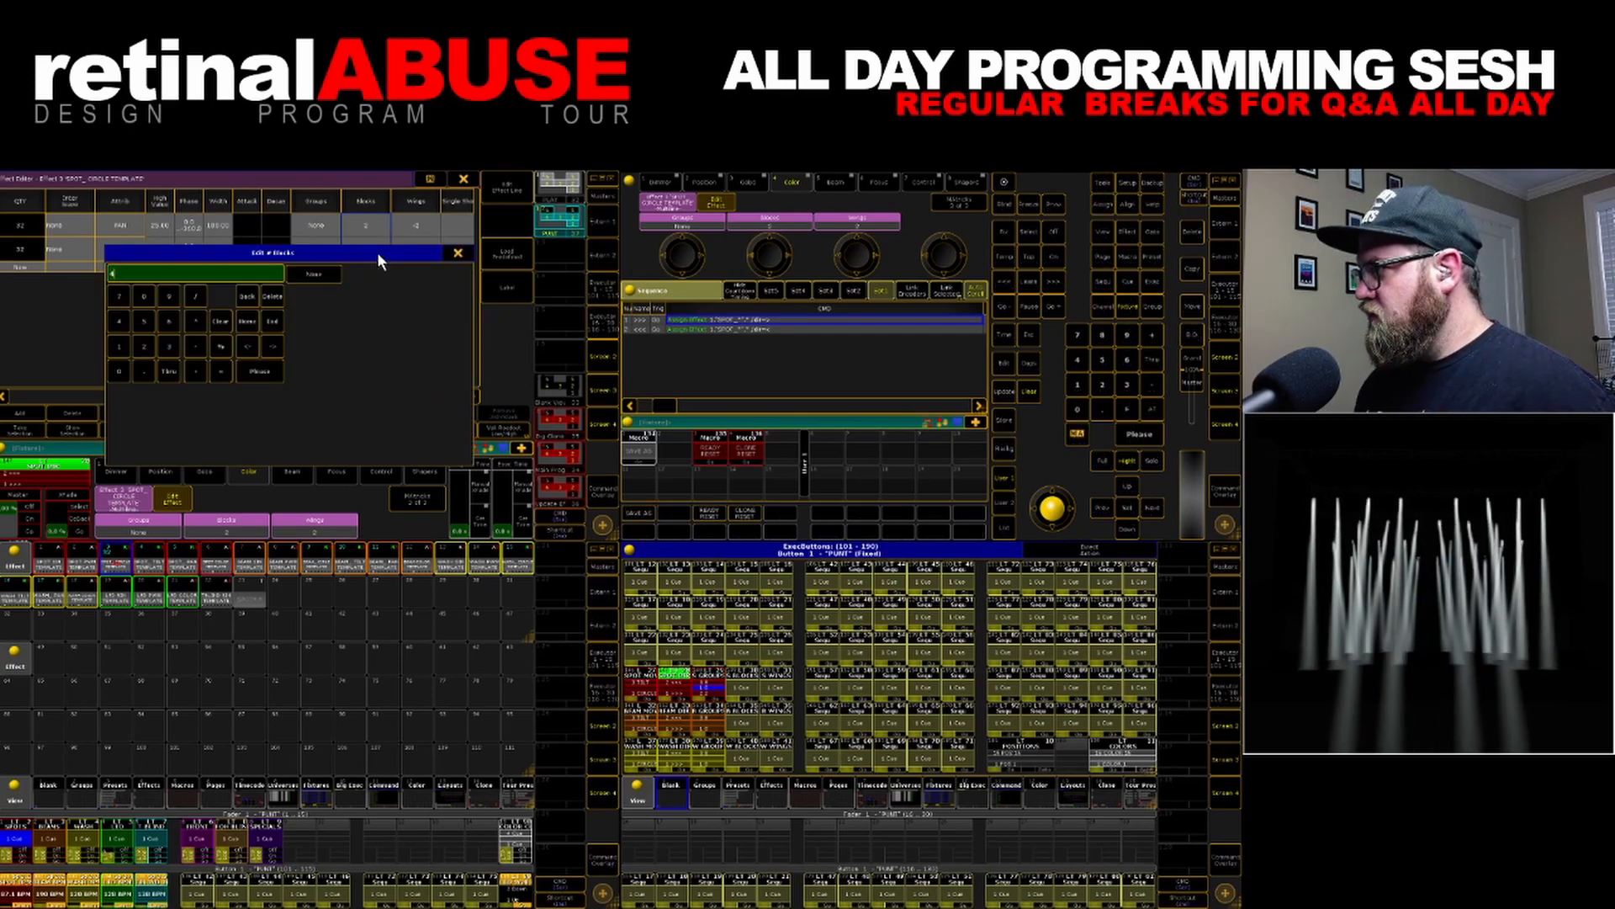
text(4)
key(Return)
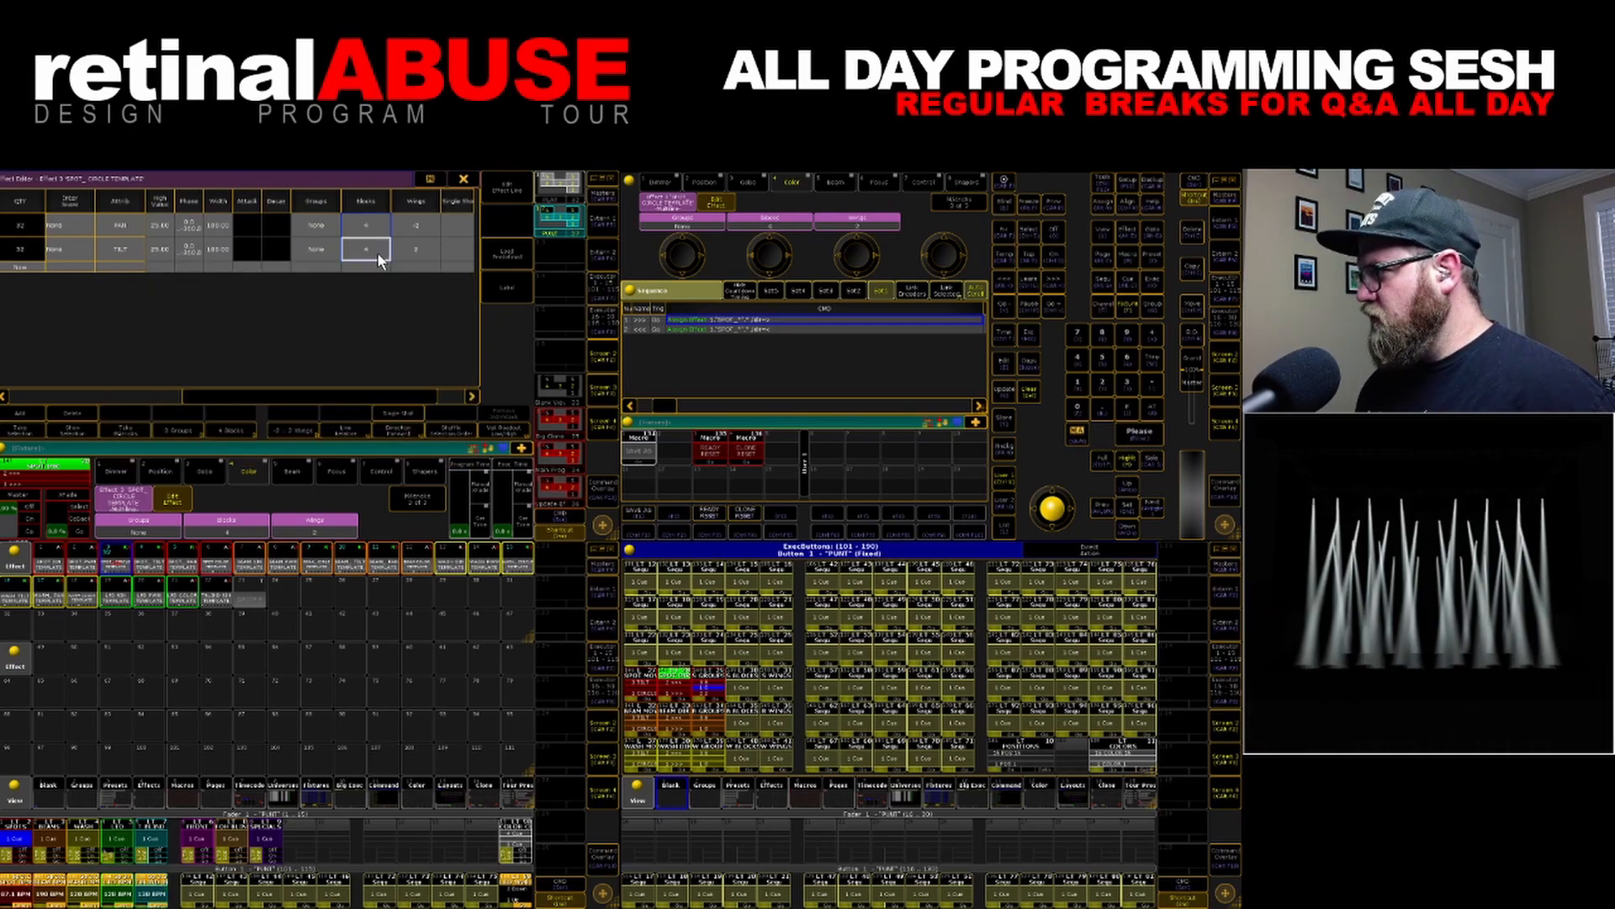
click(377, 251)
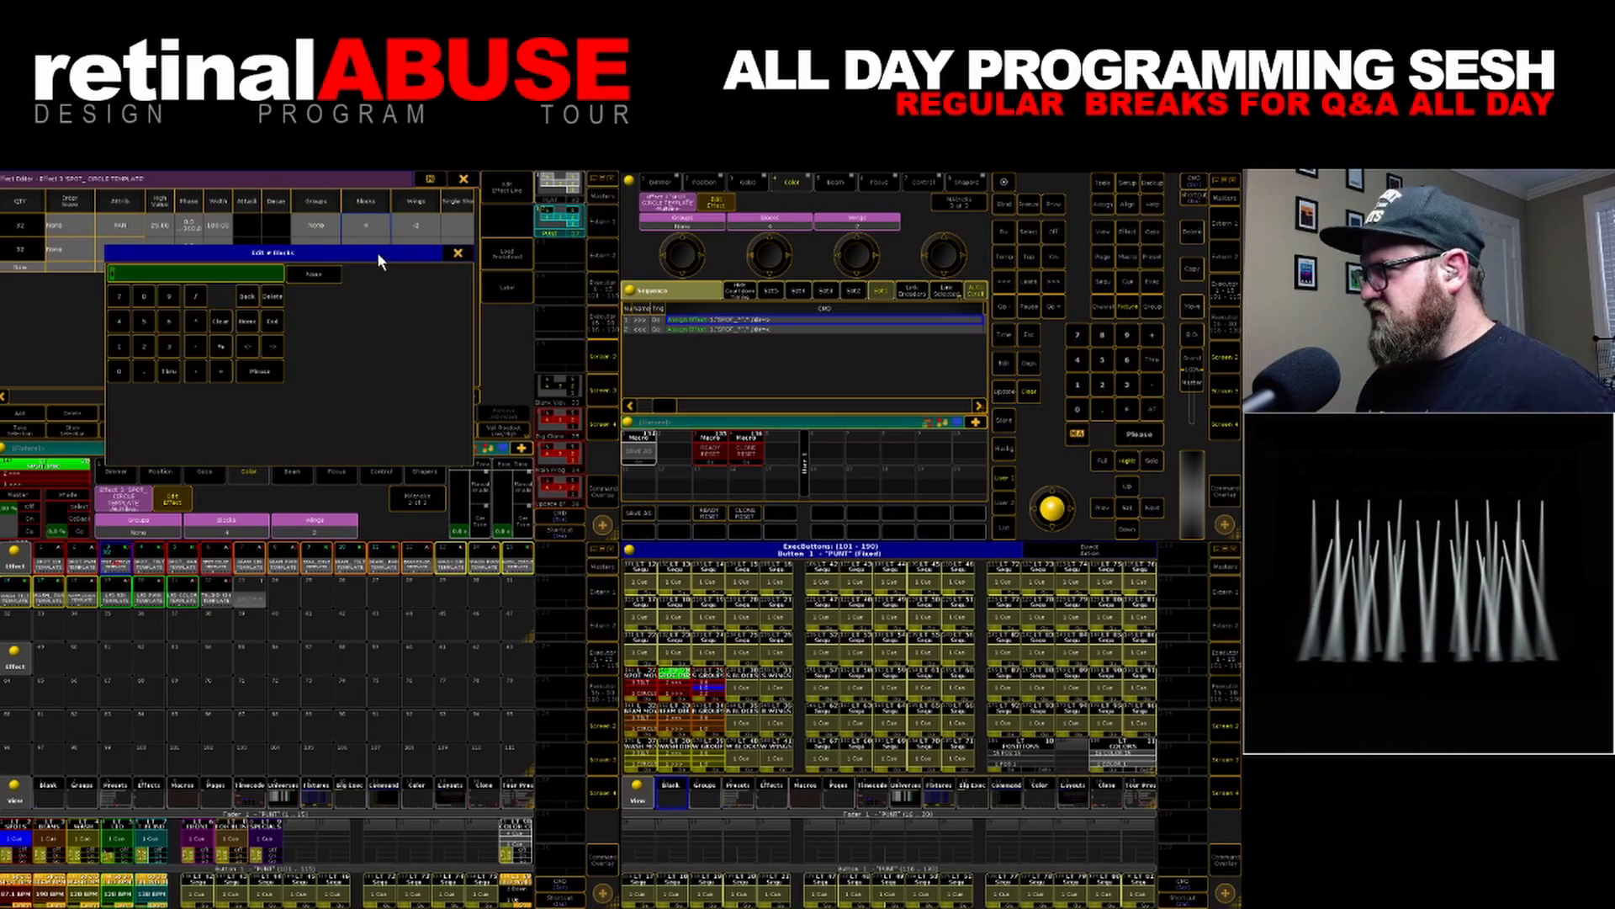
key(Return)
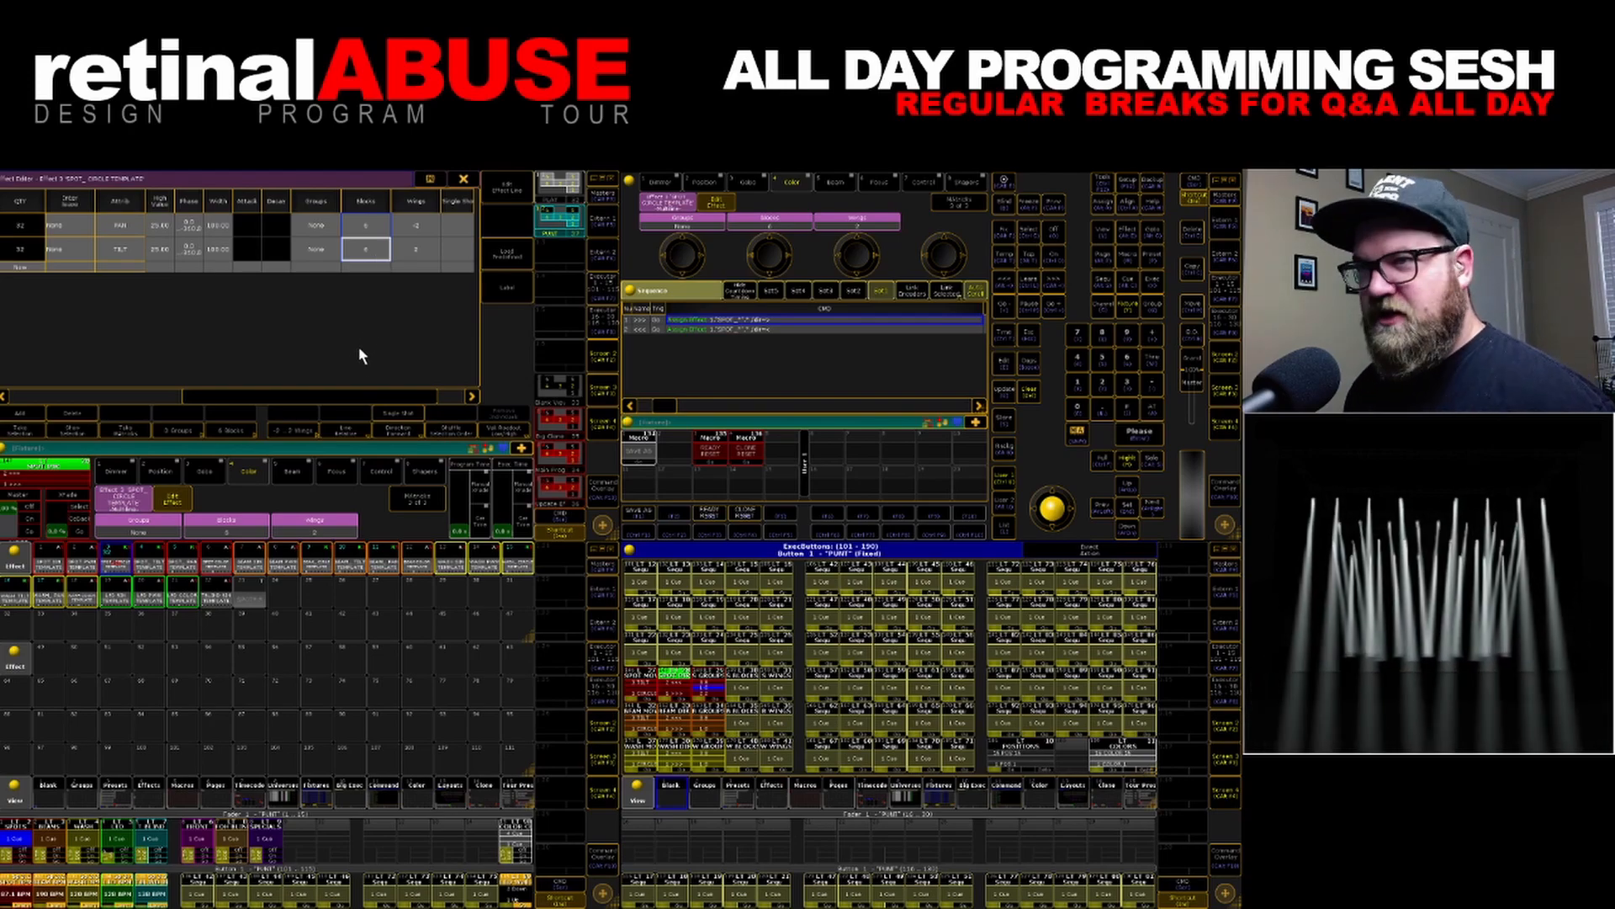
Set Blocks to 2 on both lines of the SPOT_ CIRCLE TEMPLATE effect
right_click(373, 219)
text(2)
key(Return)
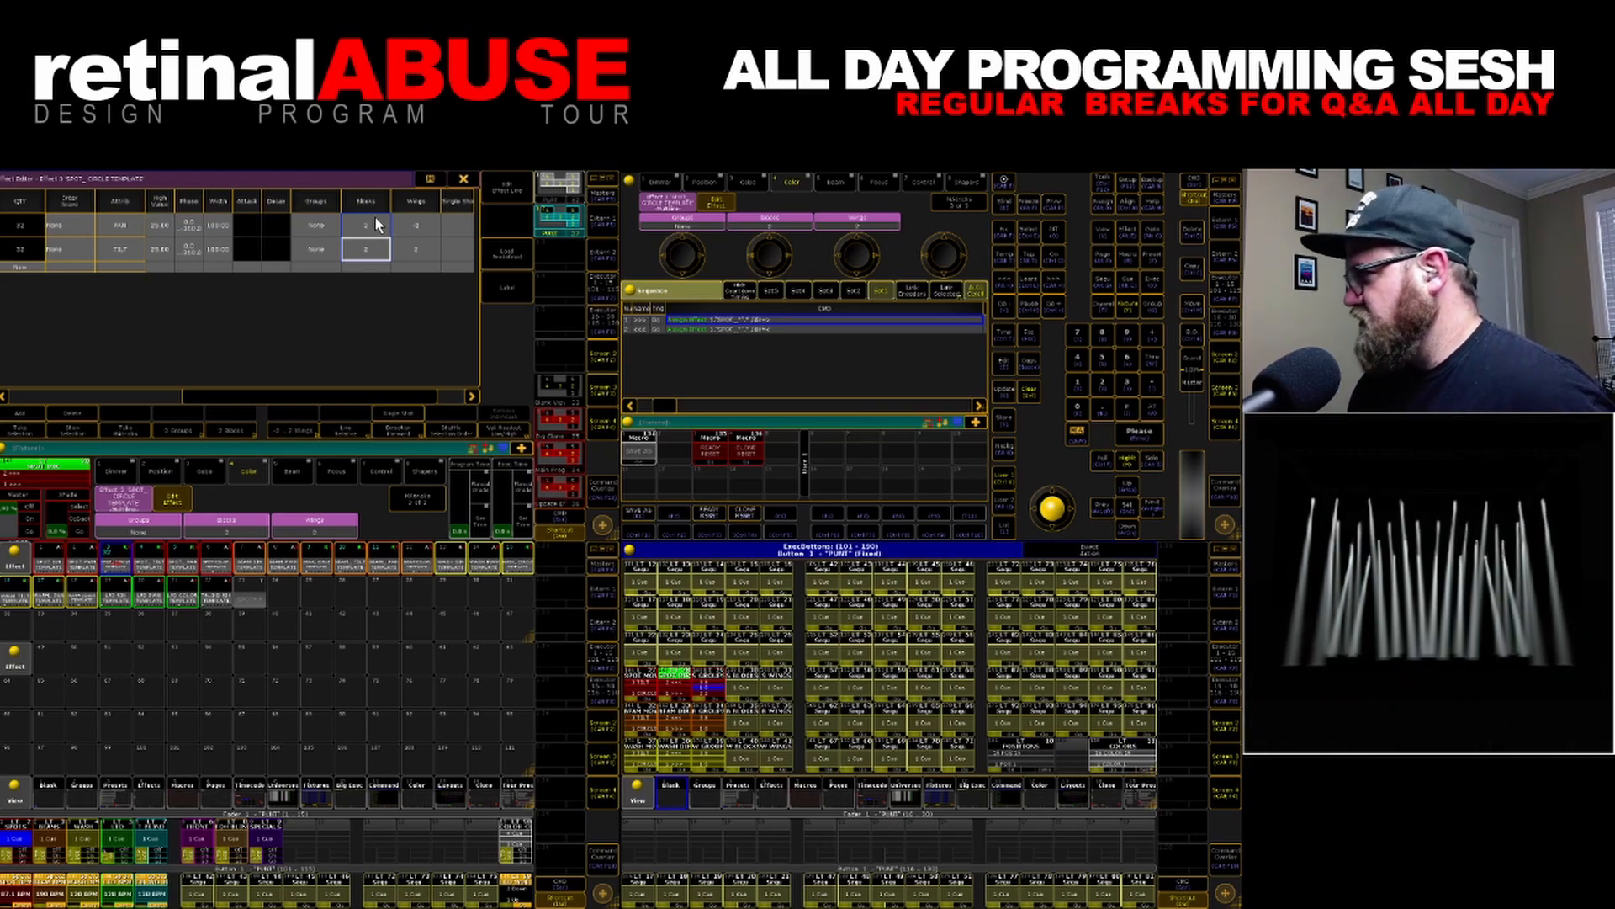
Check the SPOT_ CIRCLE TEMPLATE effect, then set the appearance of the S BLOCKS executor to red and the B BLOCKS executor to orange
click(110, 562)
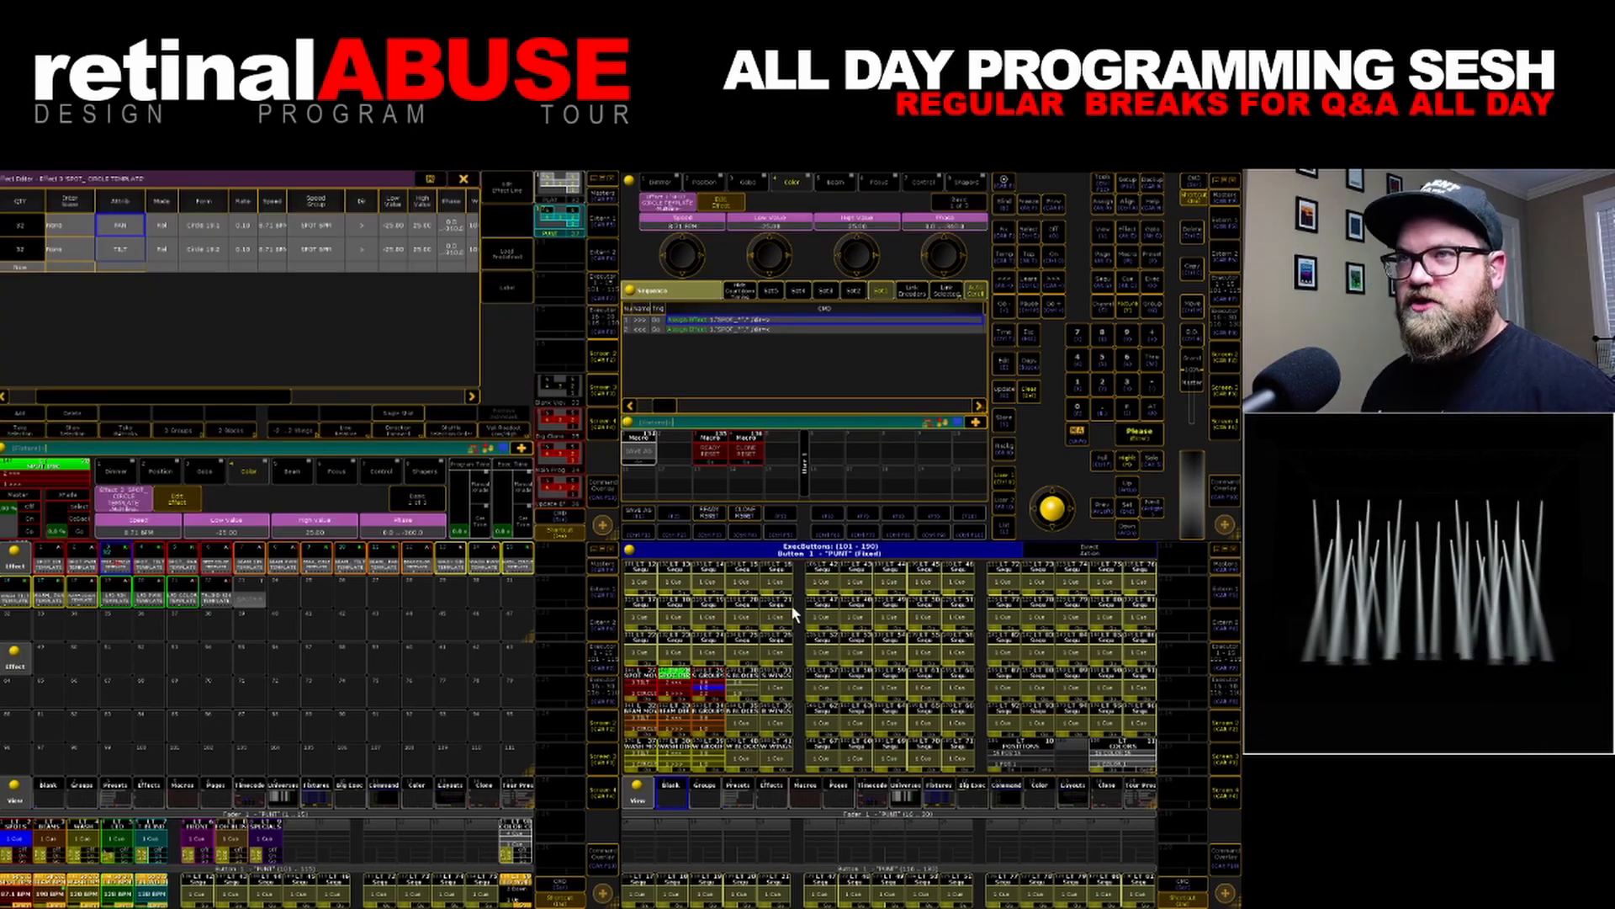
click(296, 395)
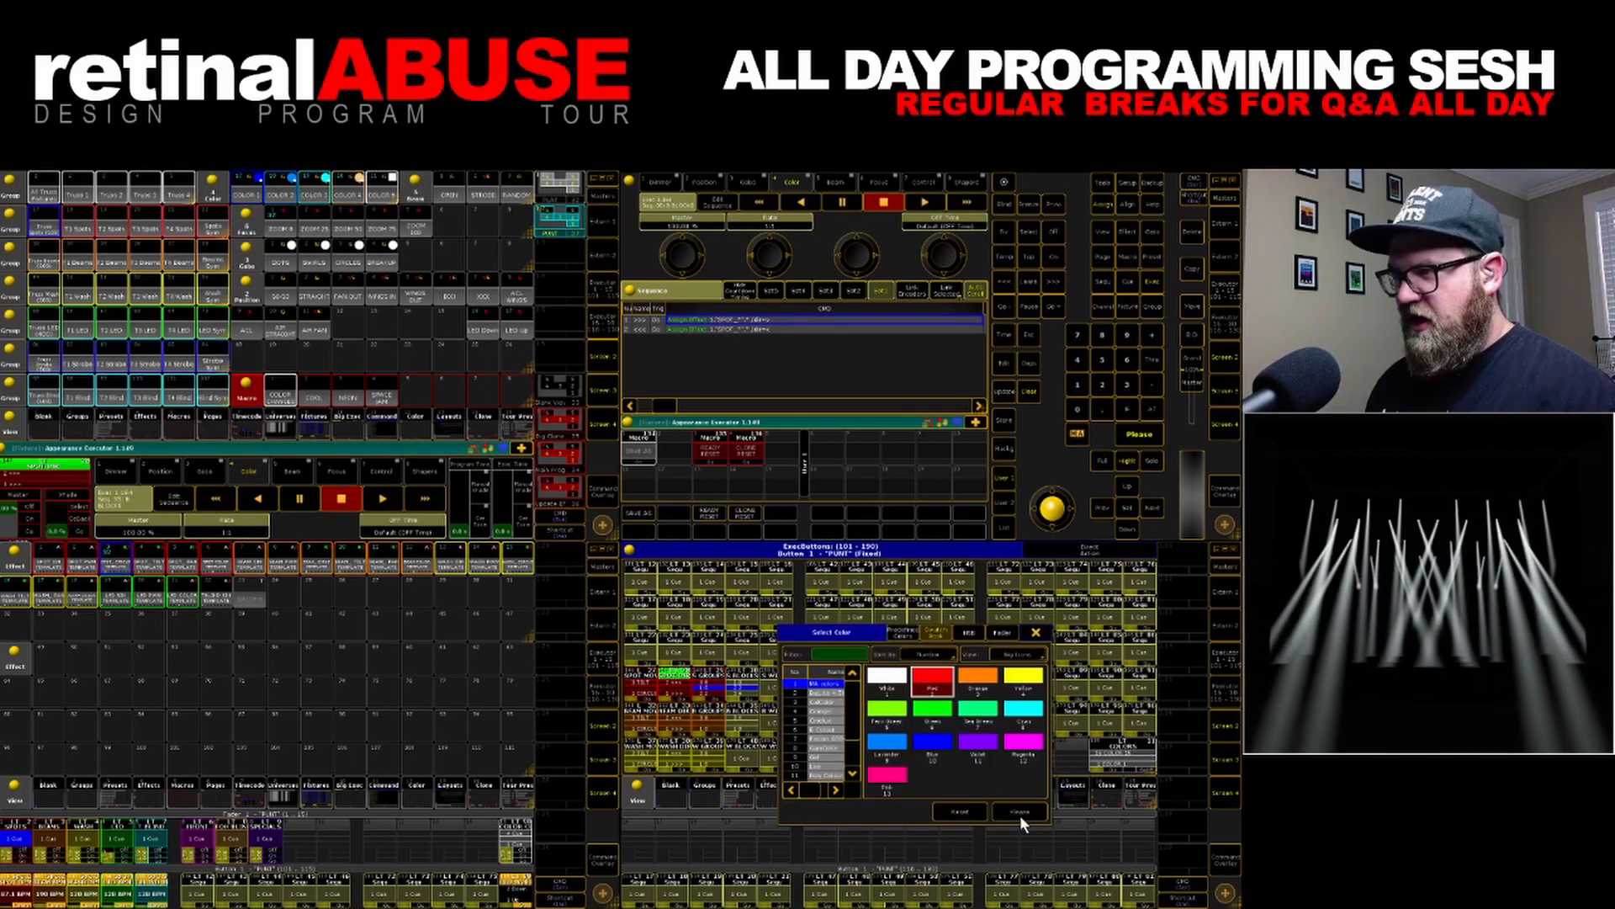
click(1019, 813)
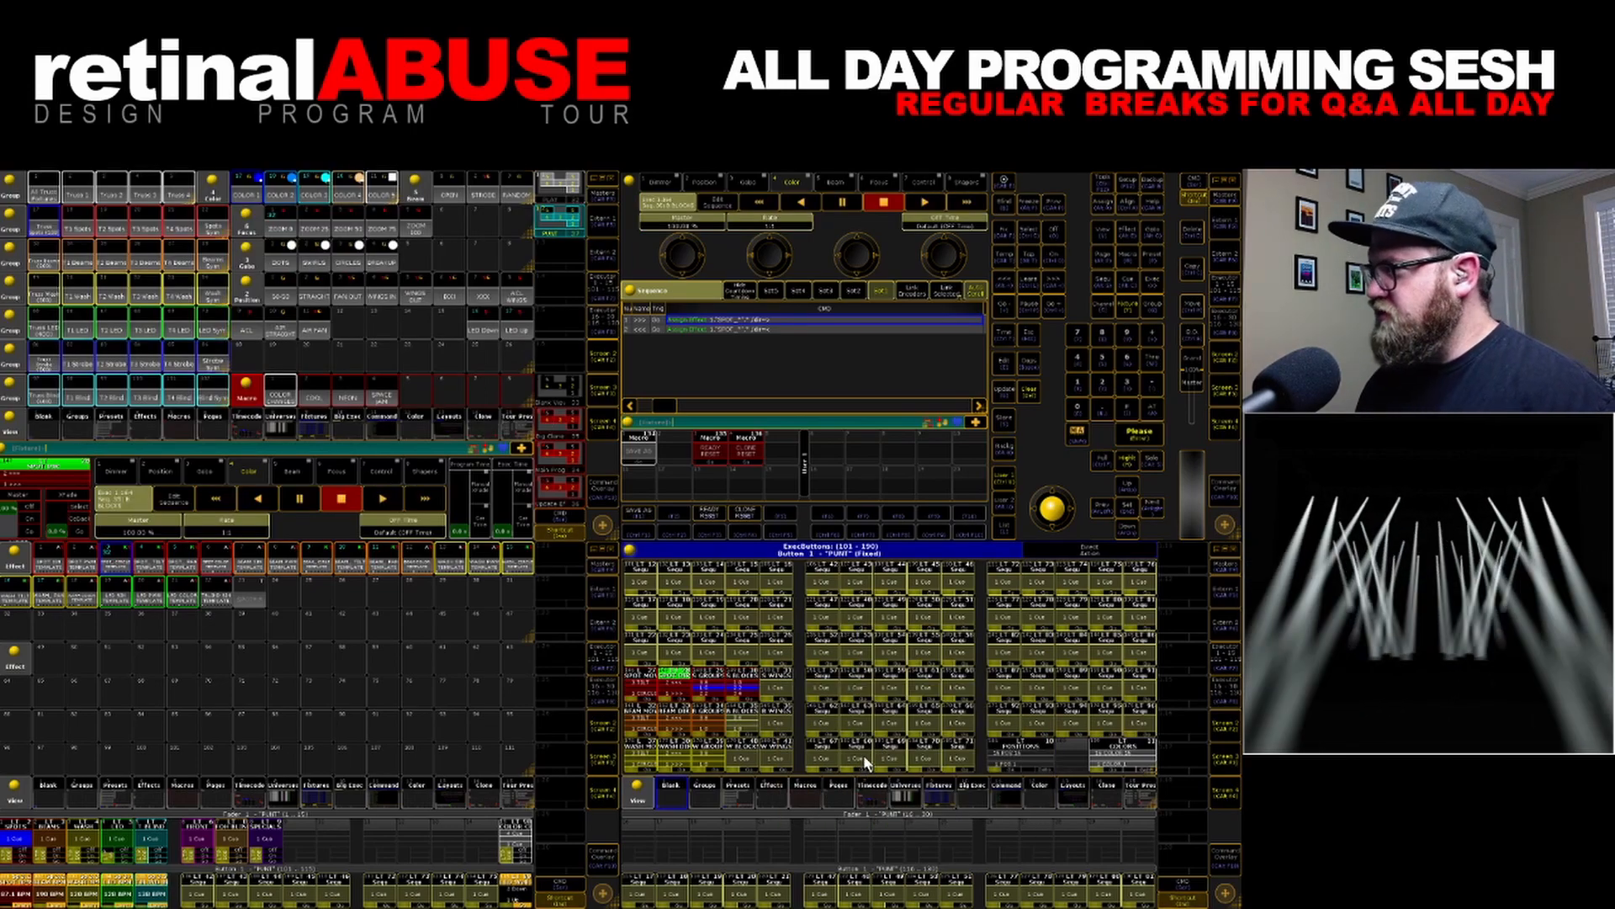
click(741, 732)
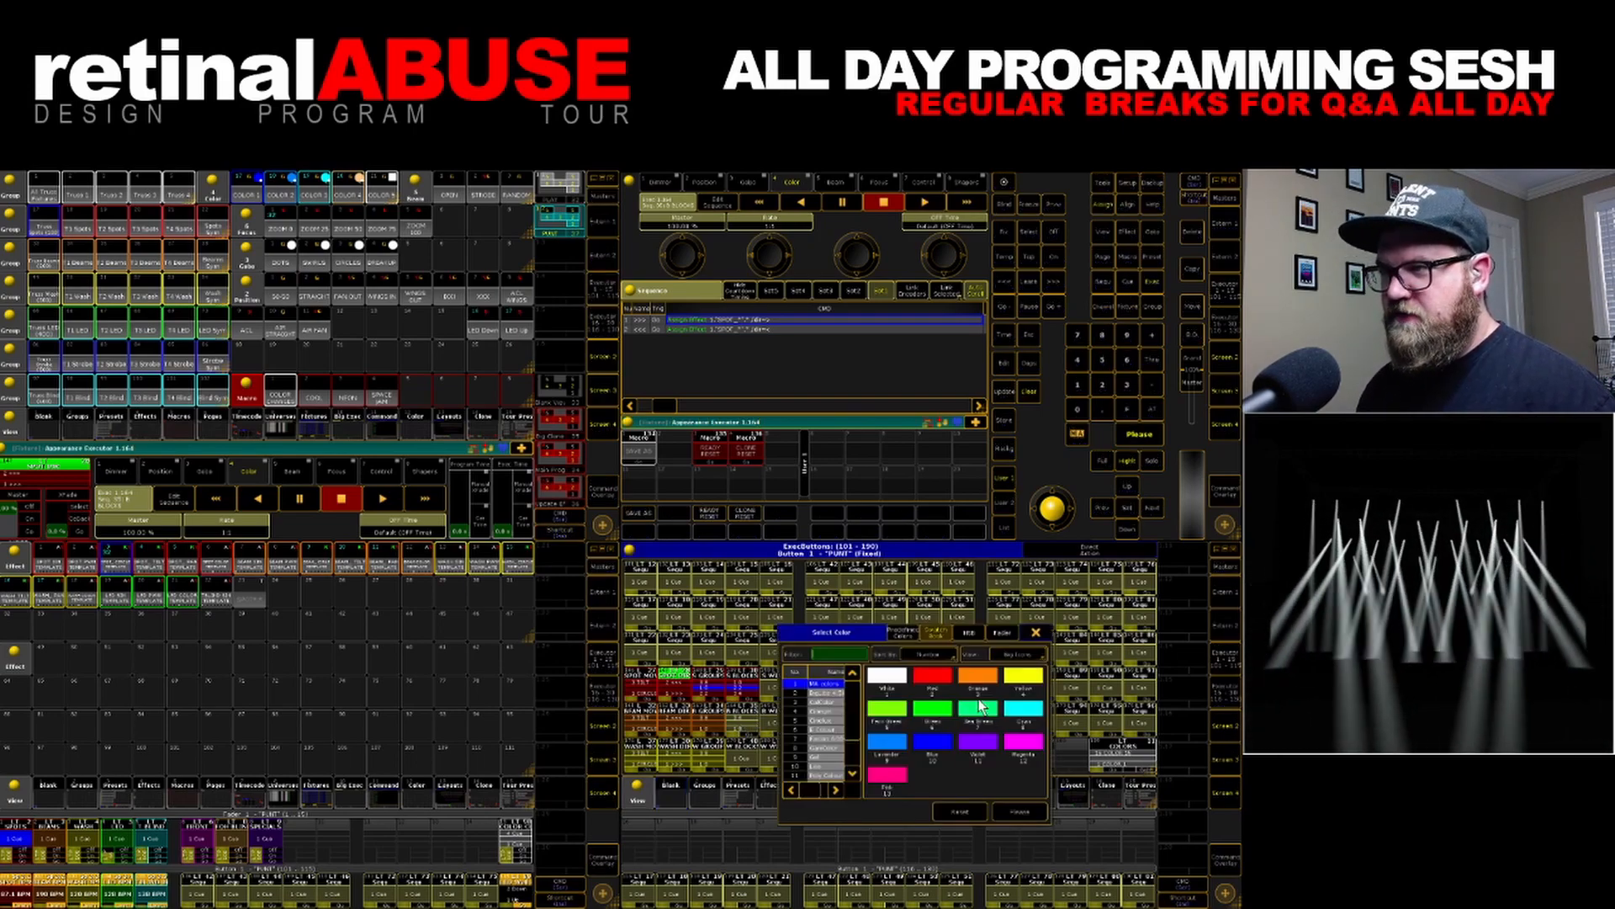
click(1009, 810)
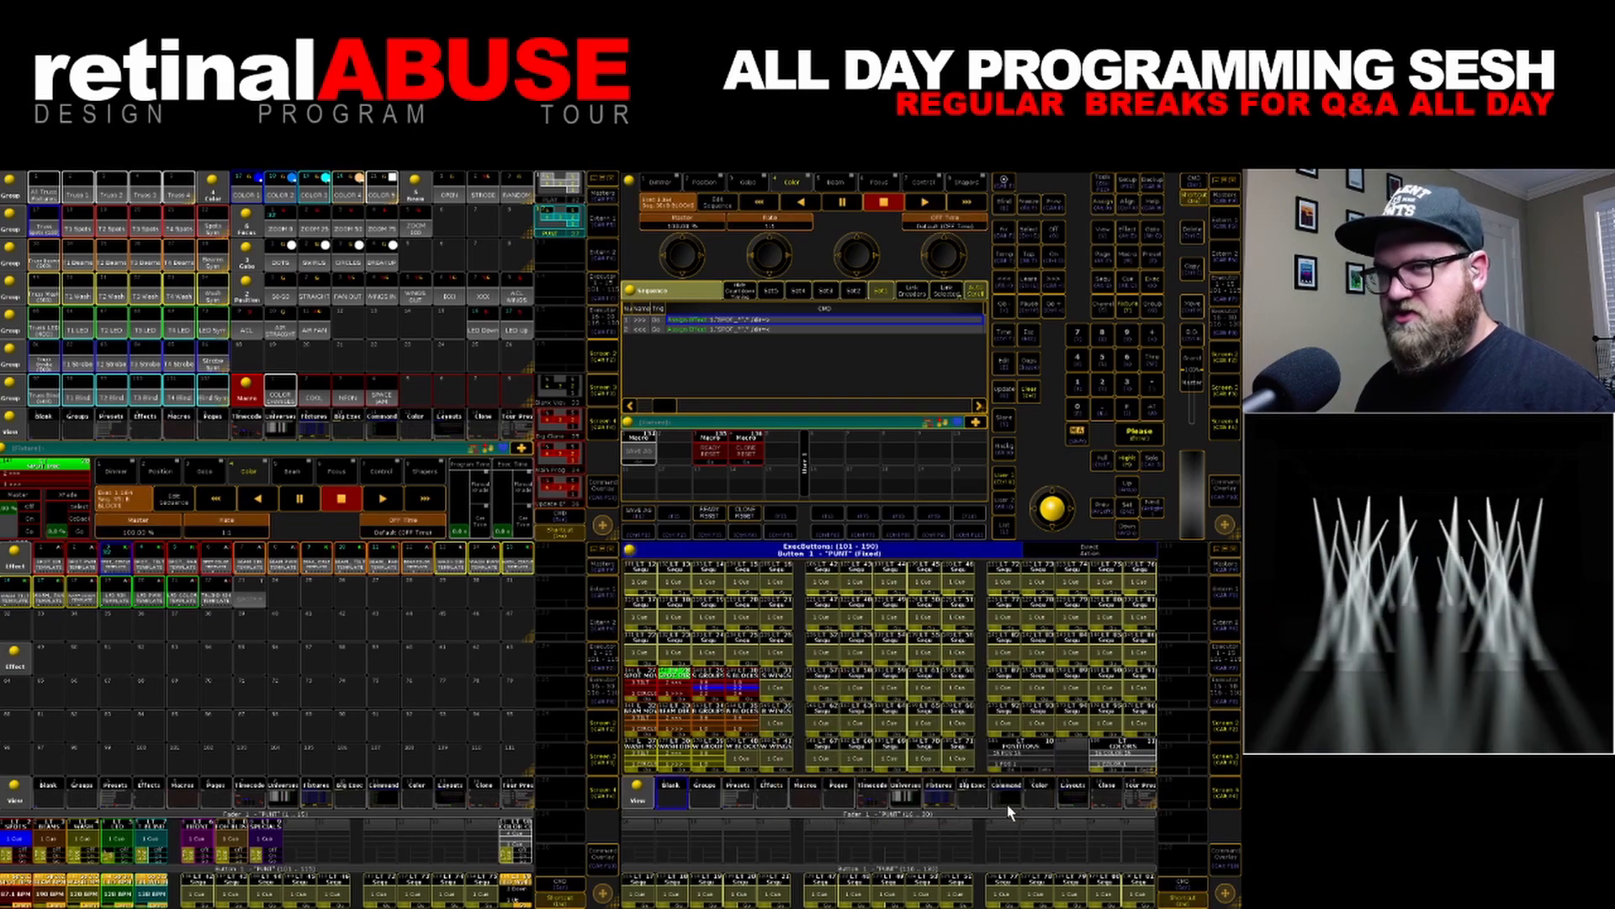
Check Groups, Blocks and Wings of the BEAM_ and WASH_ CIRCLE TEMPLATE effects, close the editor and switch off the running blocks executors
click(305, 571)
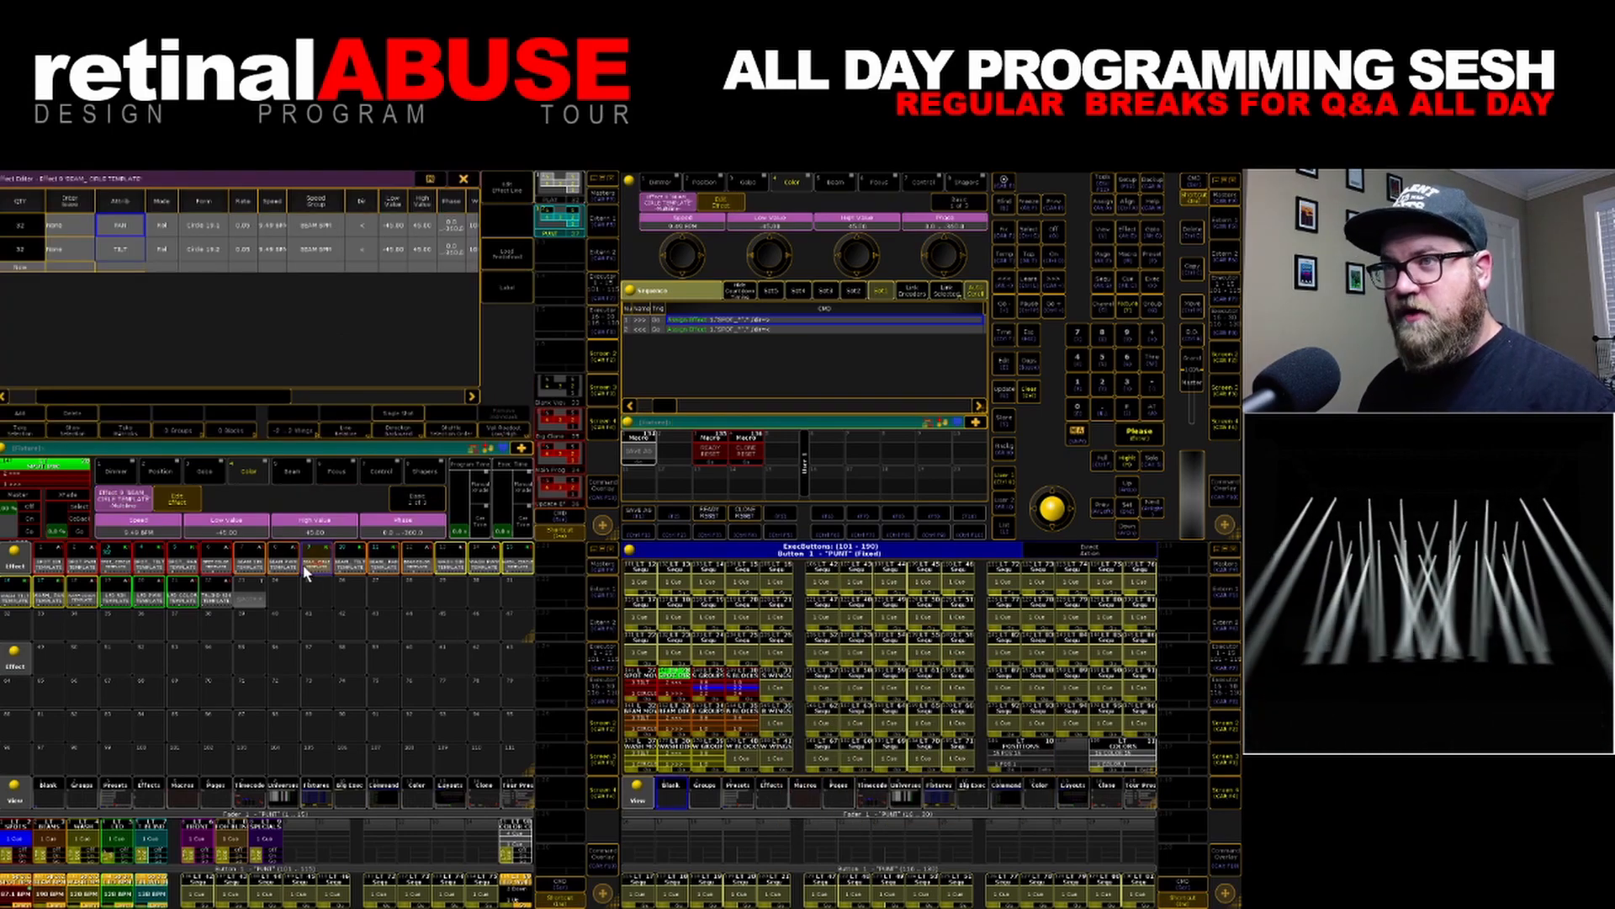
drag(271, 392, 494, 395)
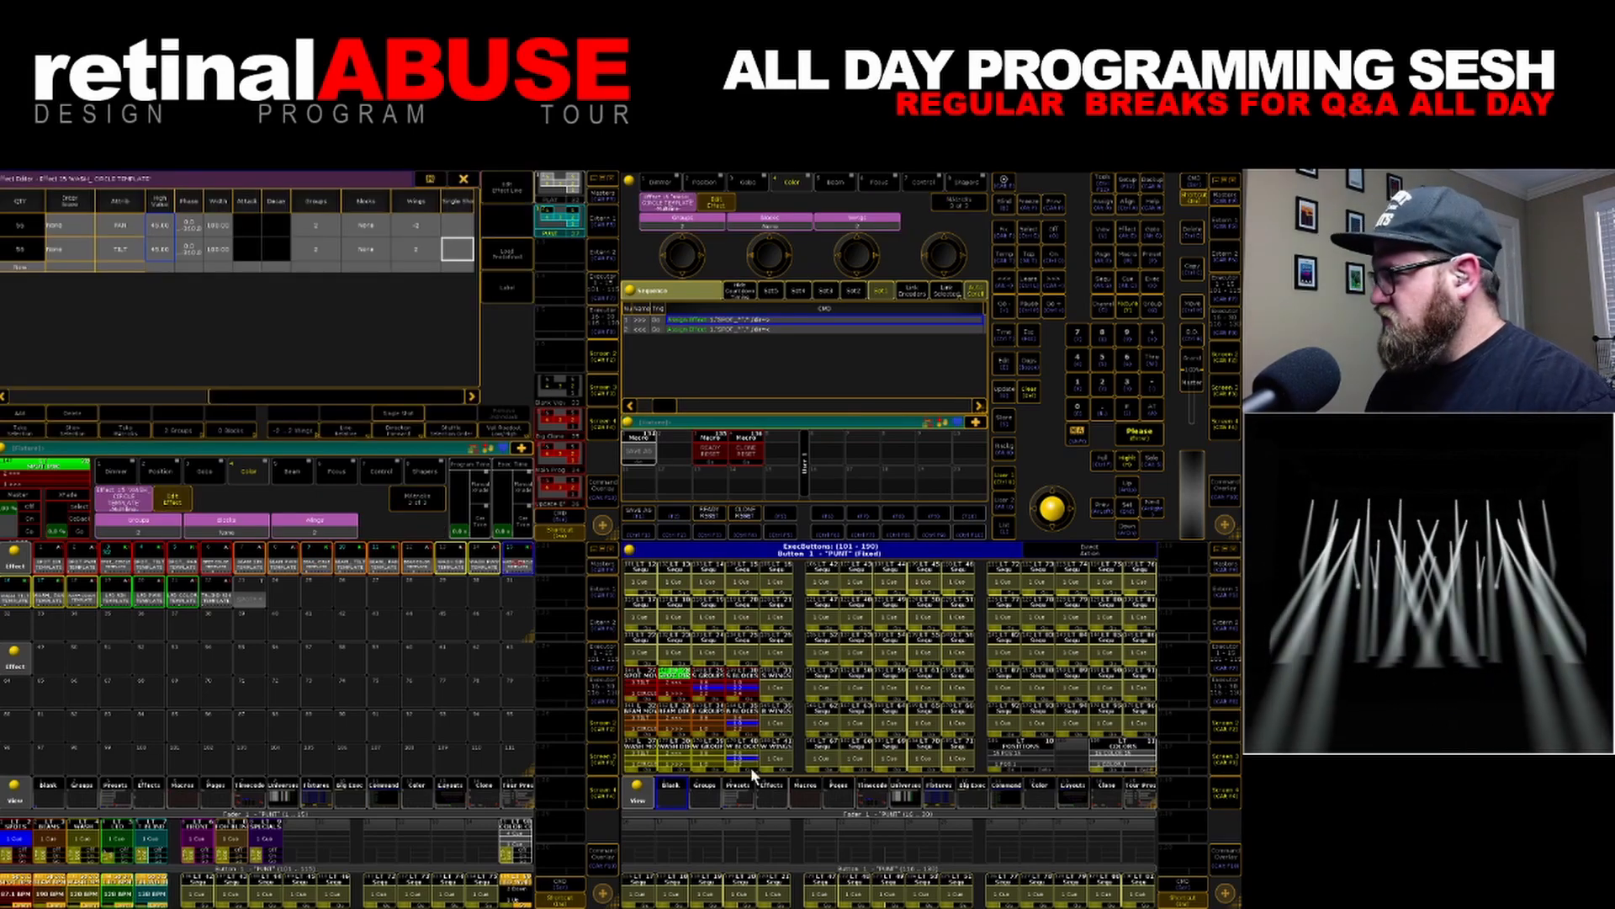
click(465, 179)
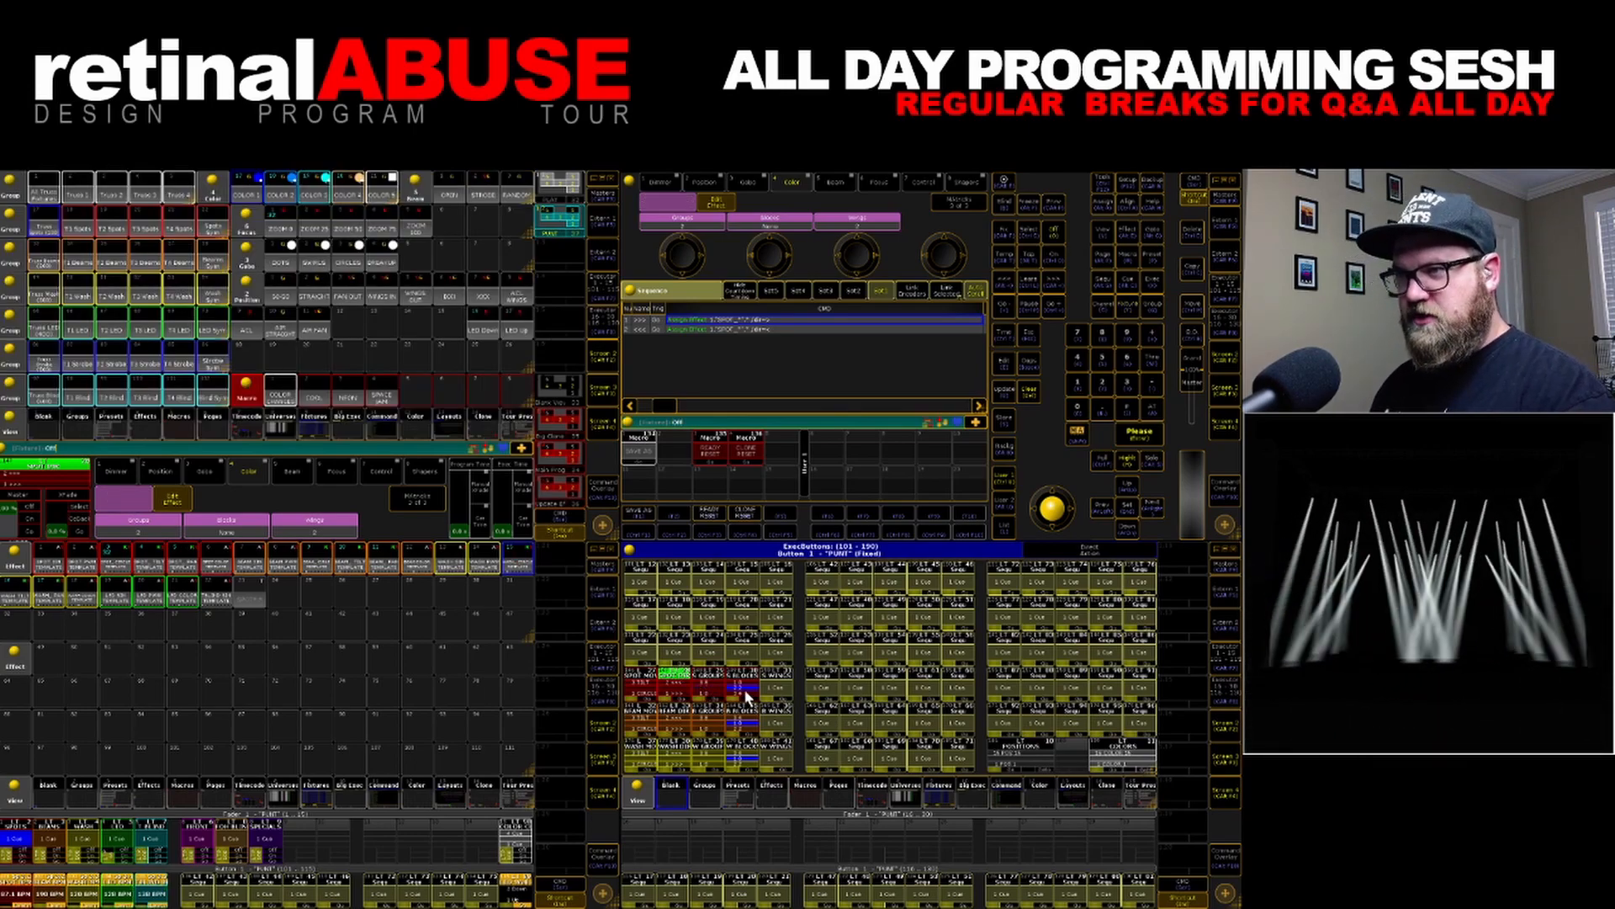
click(749, 759)
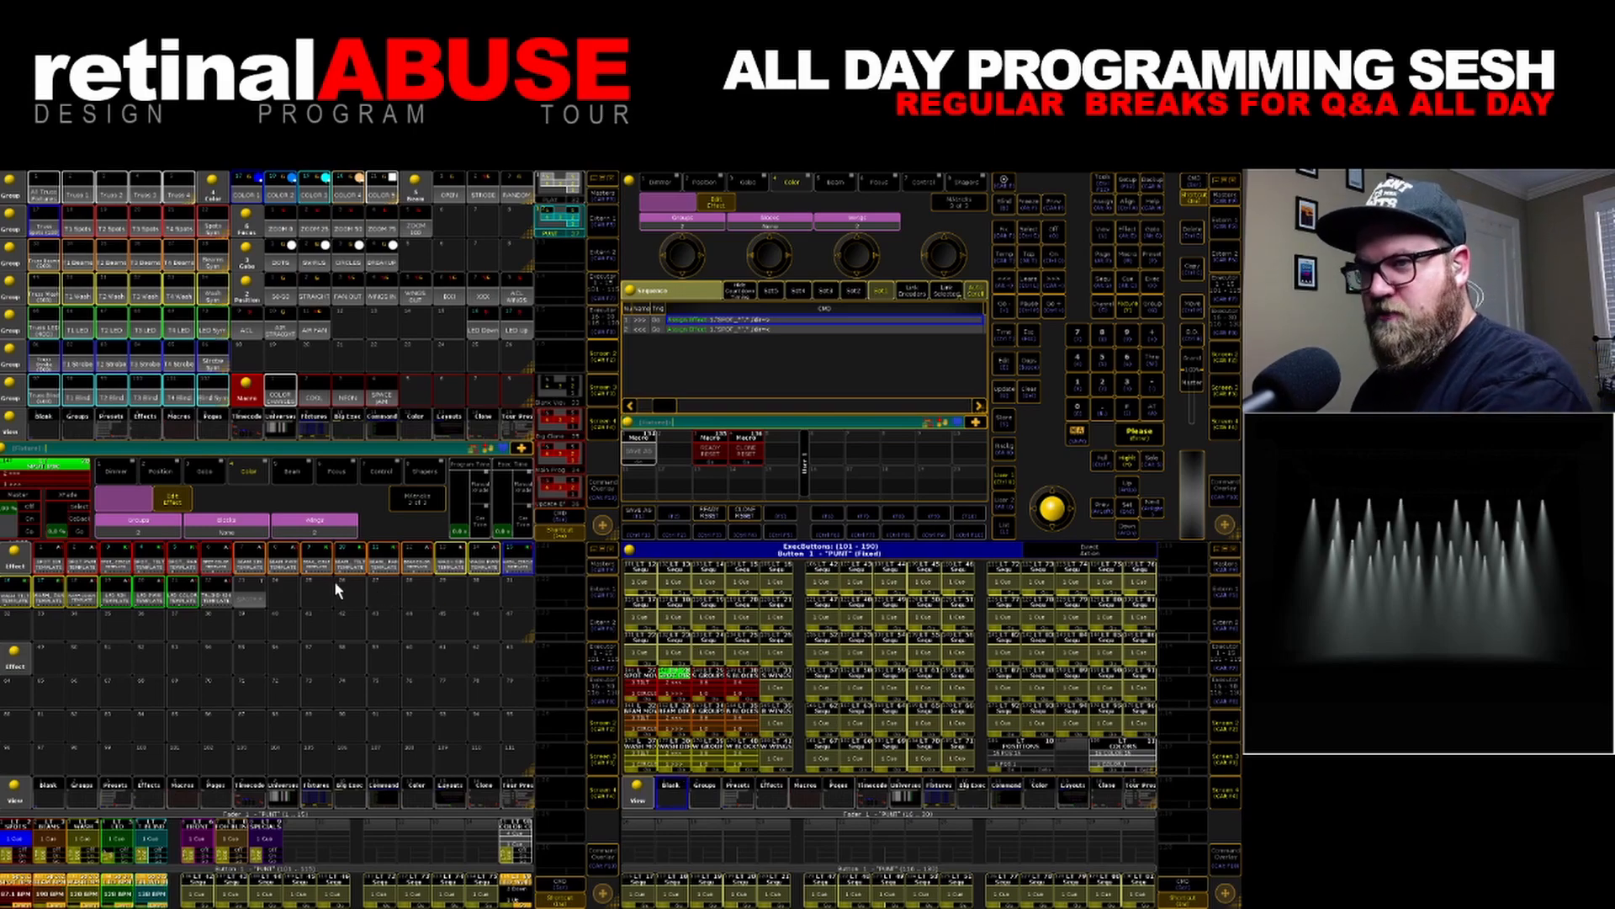
Open the SPOT_ CIRCLE TEMPLATE effect and examine the Wings values on its pan and tilt lines
click(115, 565)
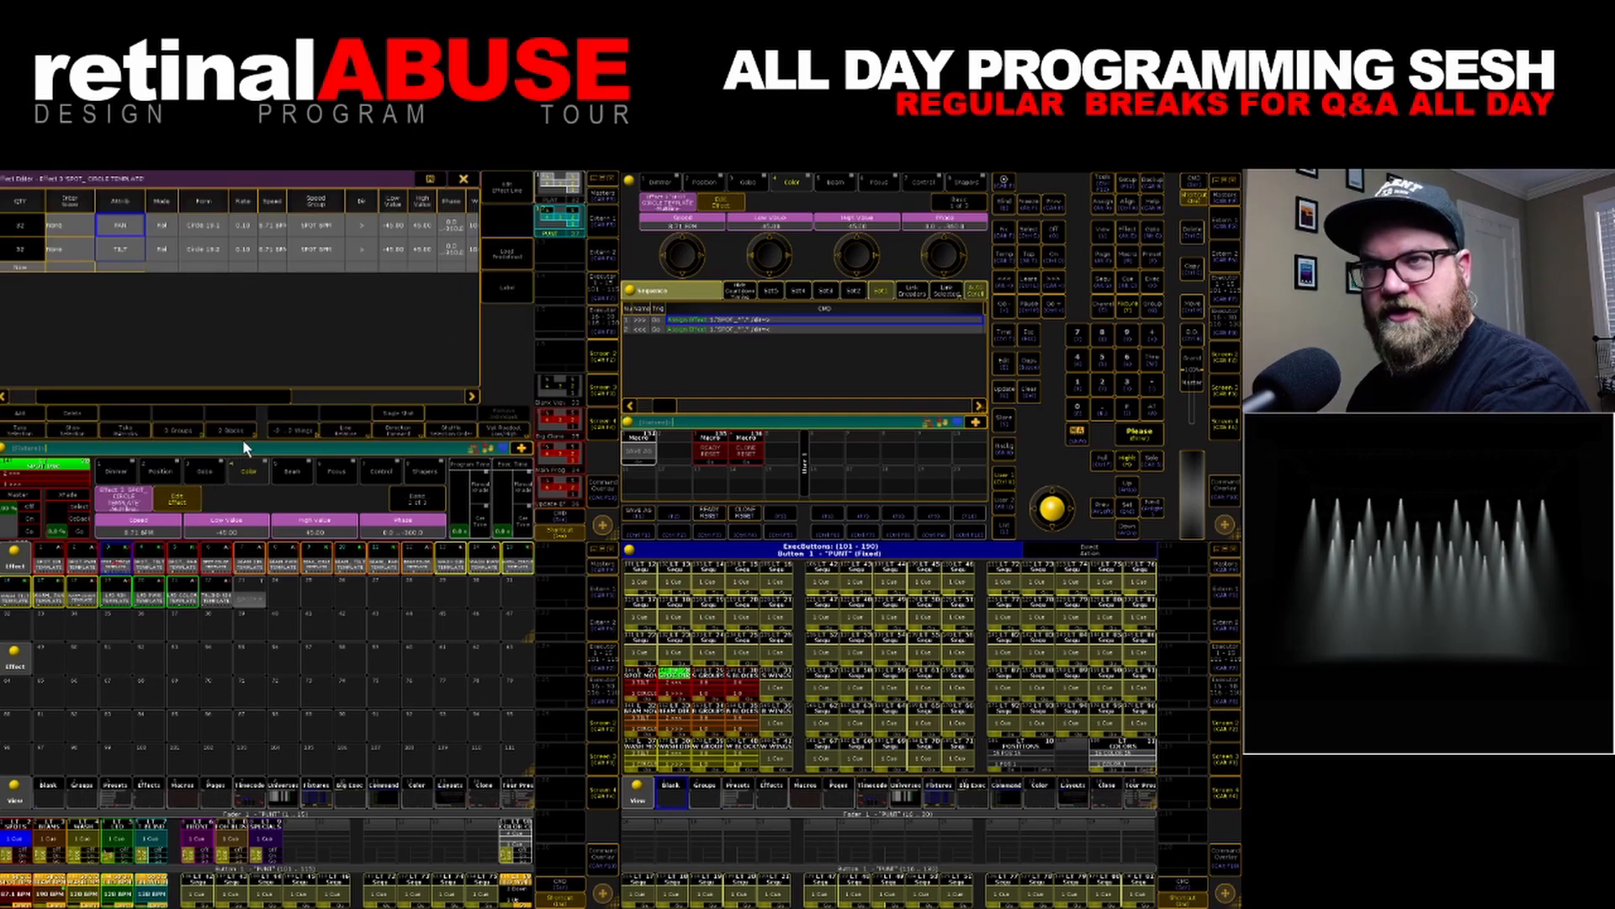
drag(255, 390, 401, 390)
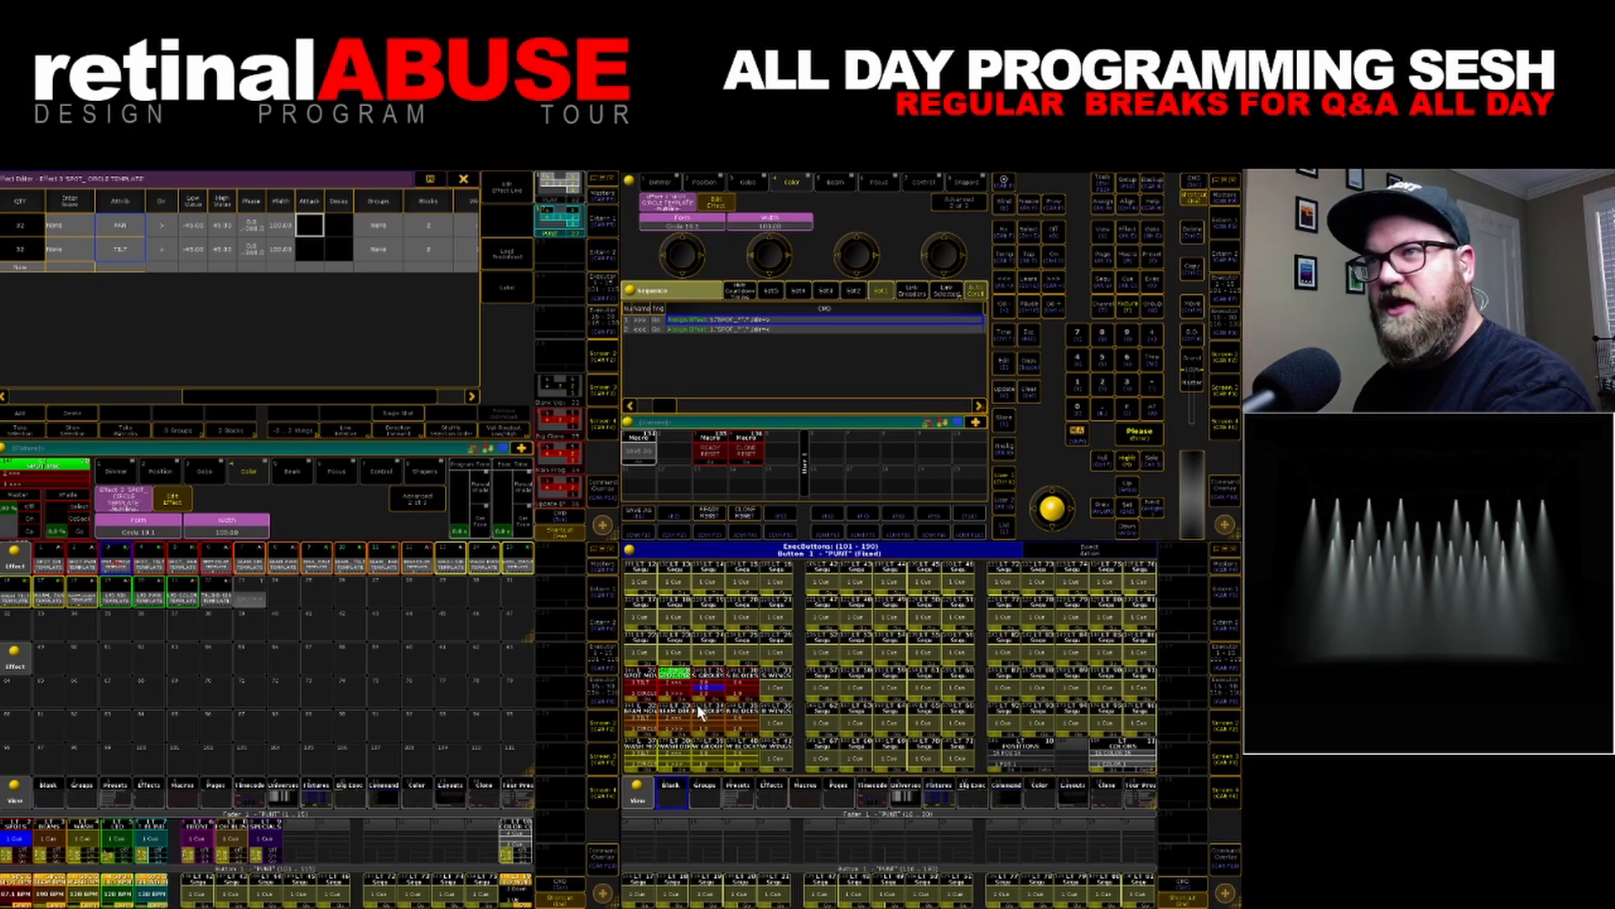
drag(342, 403, 394, 396)
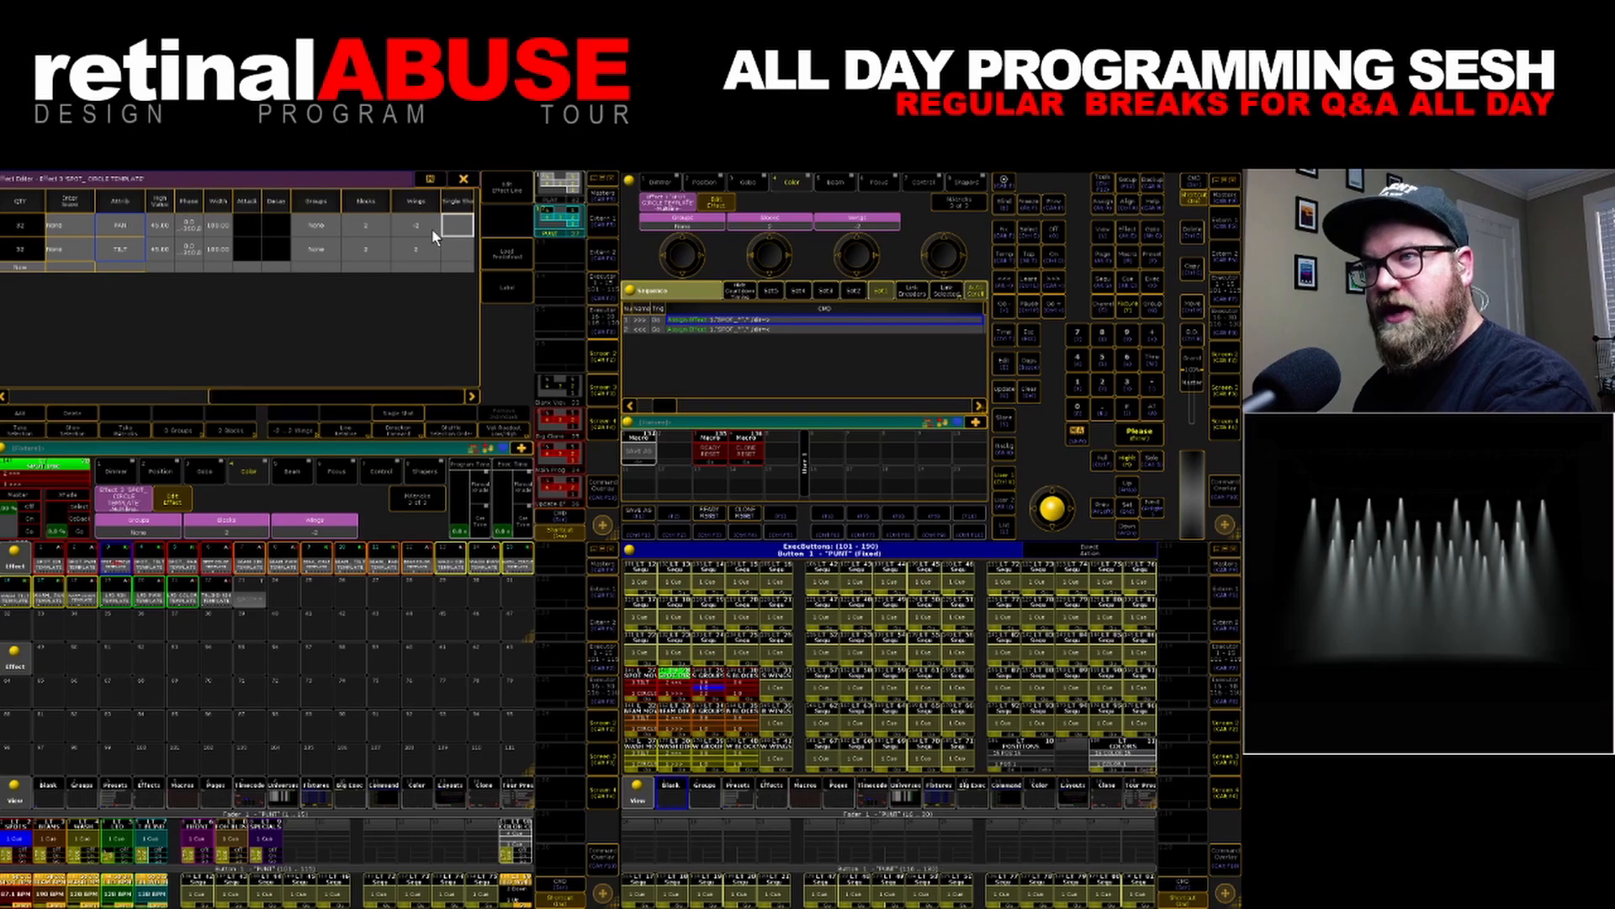
drag(425, 229, 425, 251)
click(426, 252)
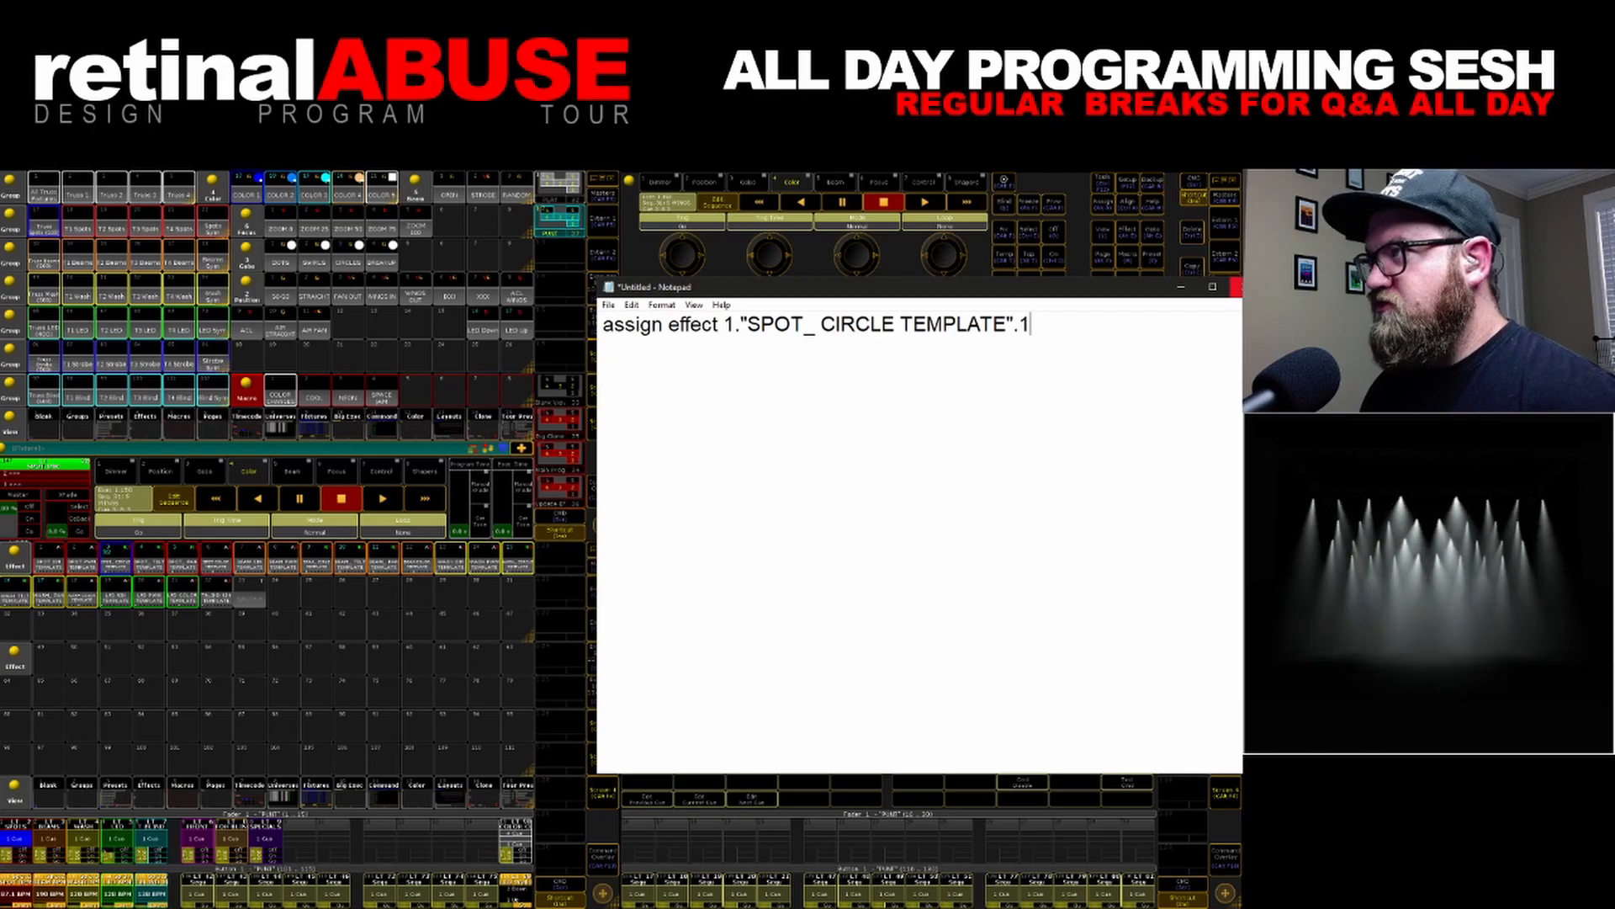
Discard the unsaved Notepad draft and open the Macros pool in the large blank view
click(1236, 287)
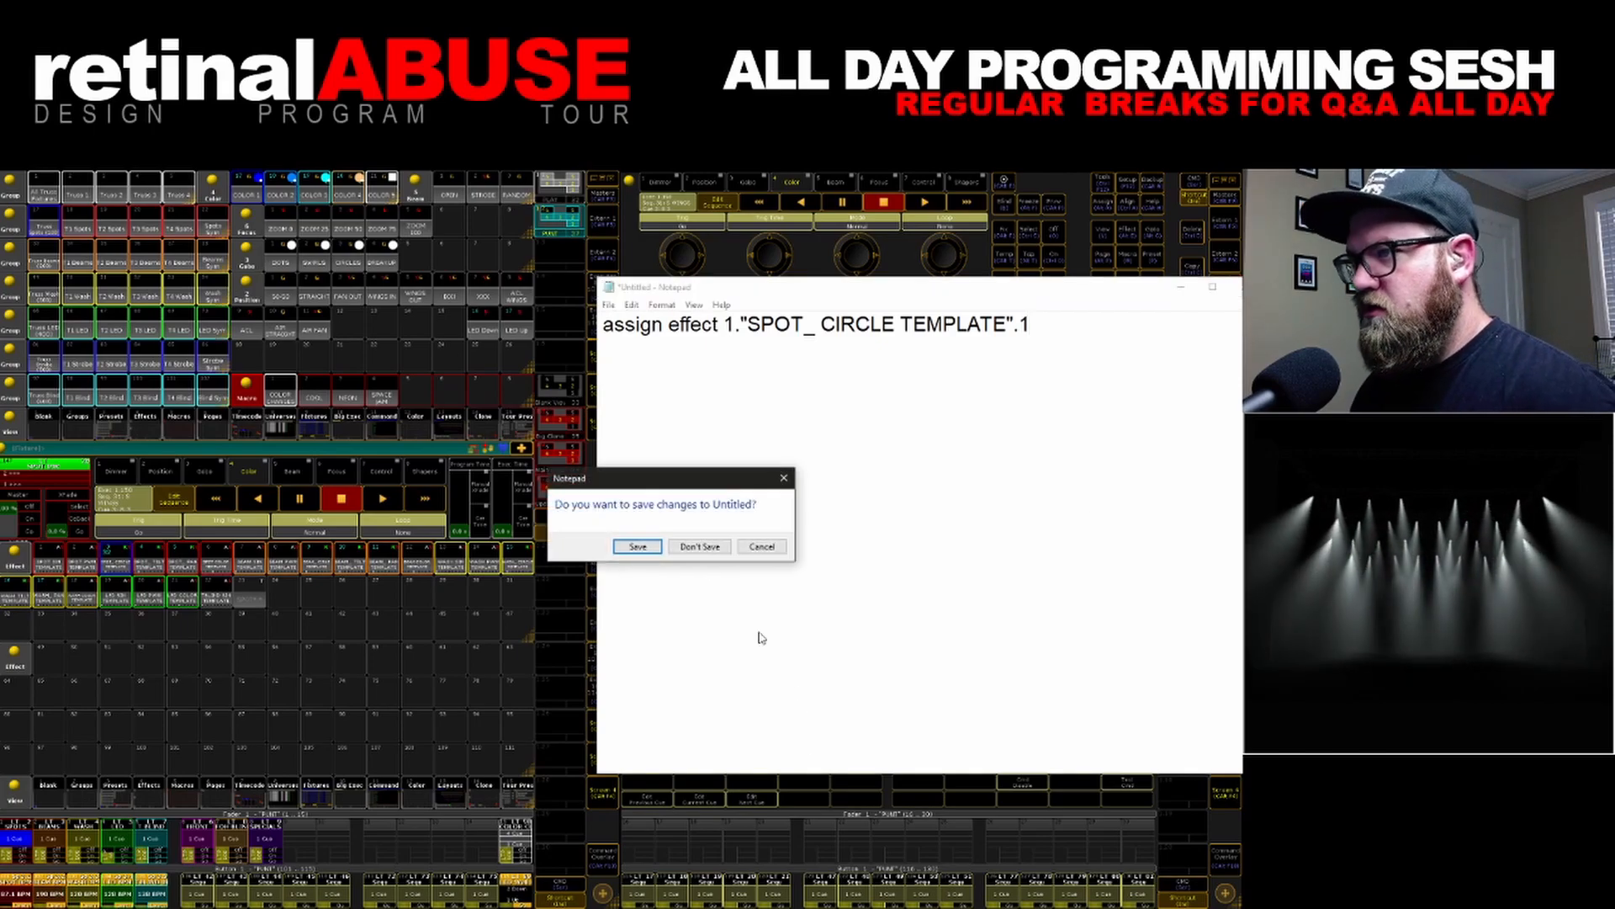
click(714, 548)
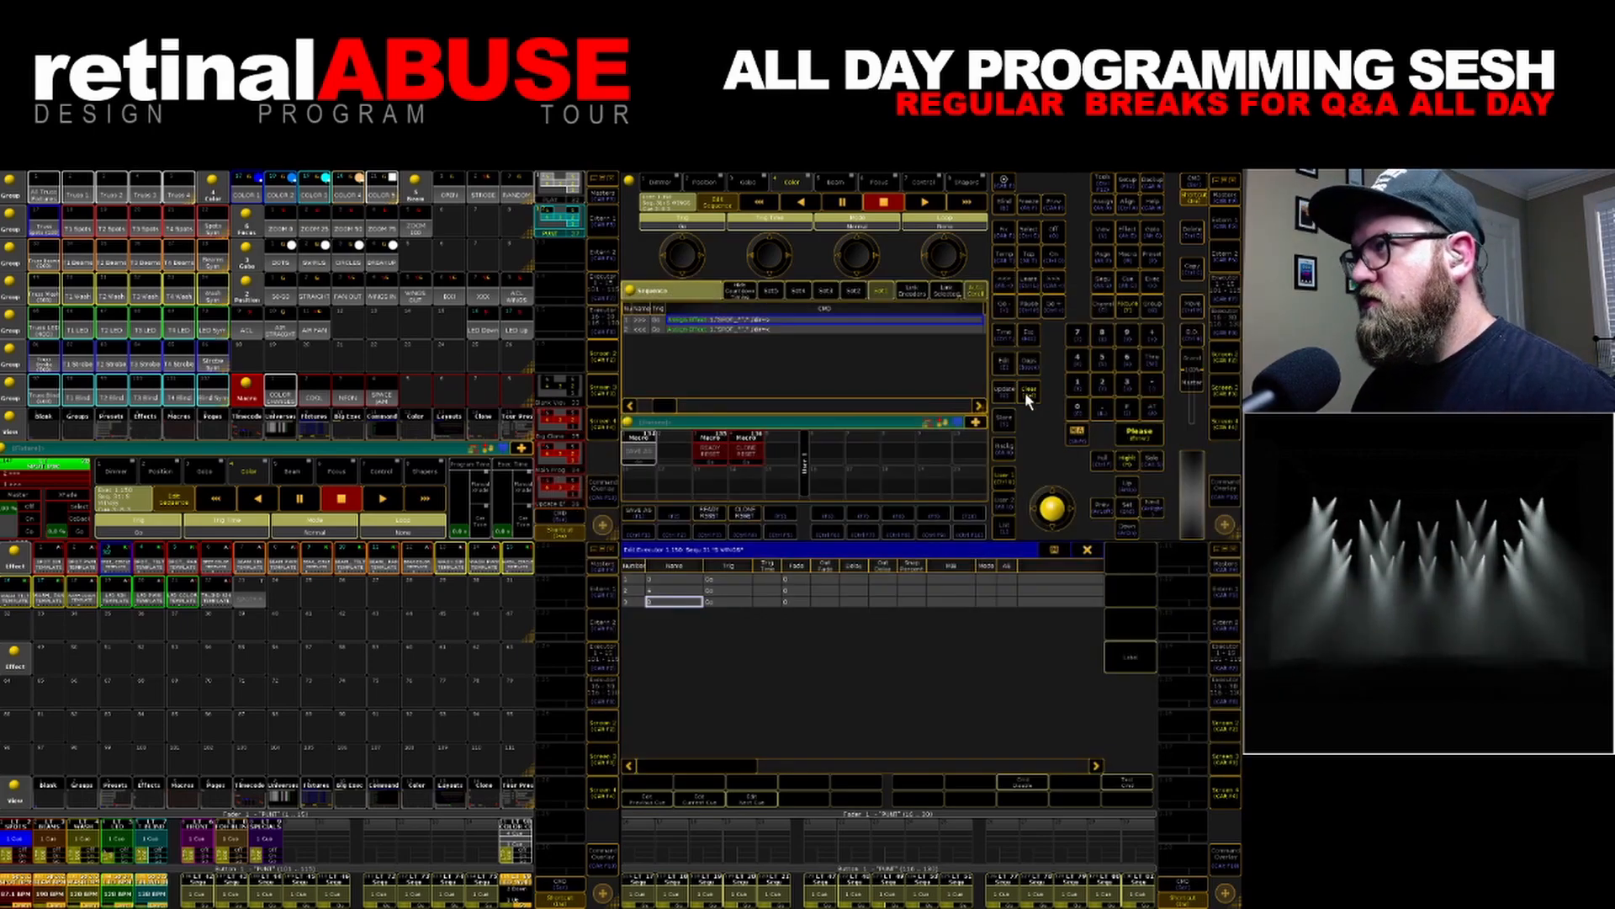
click(1230, 221)
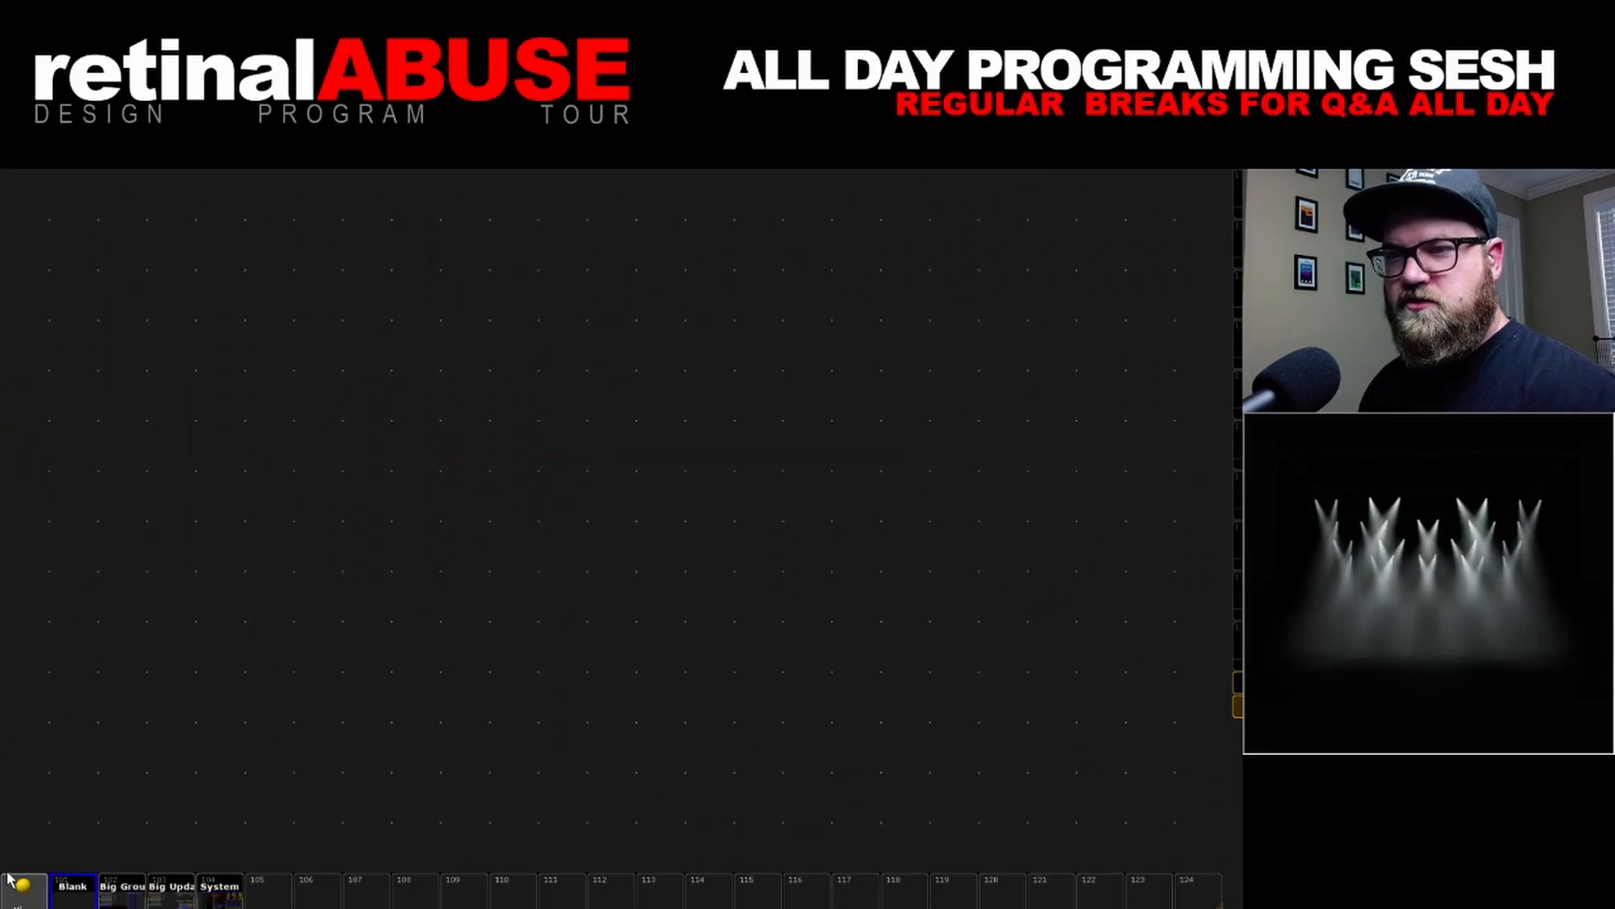
click(44, 195)
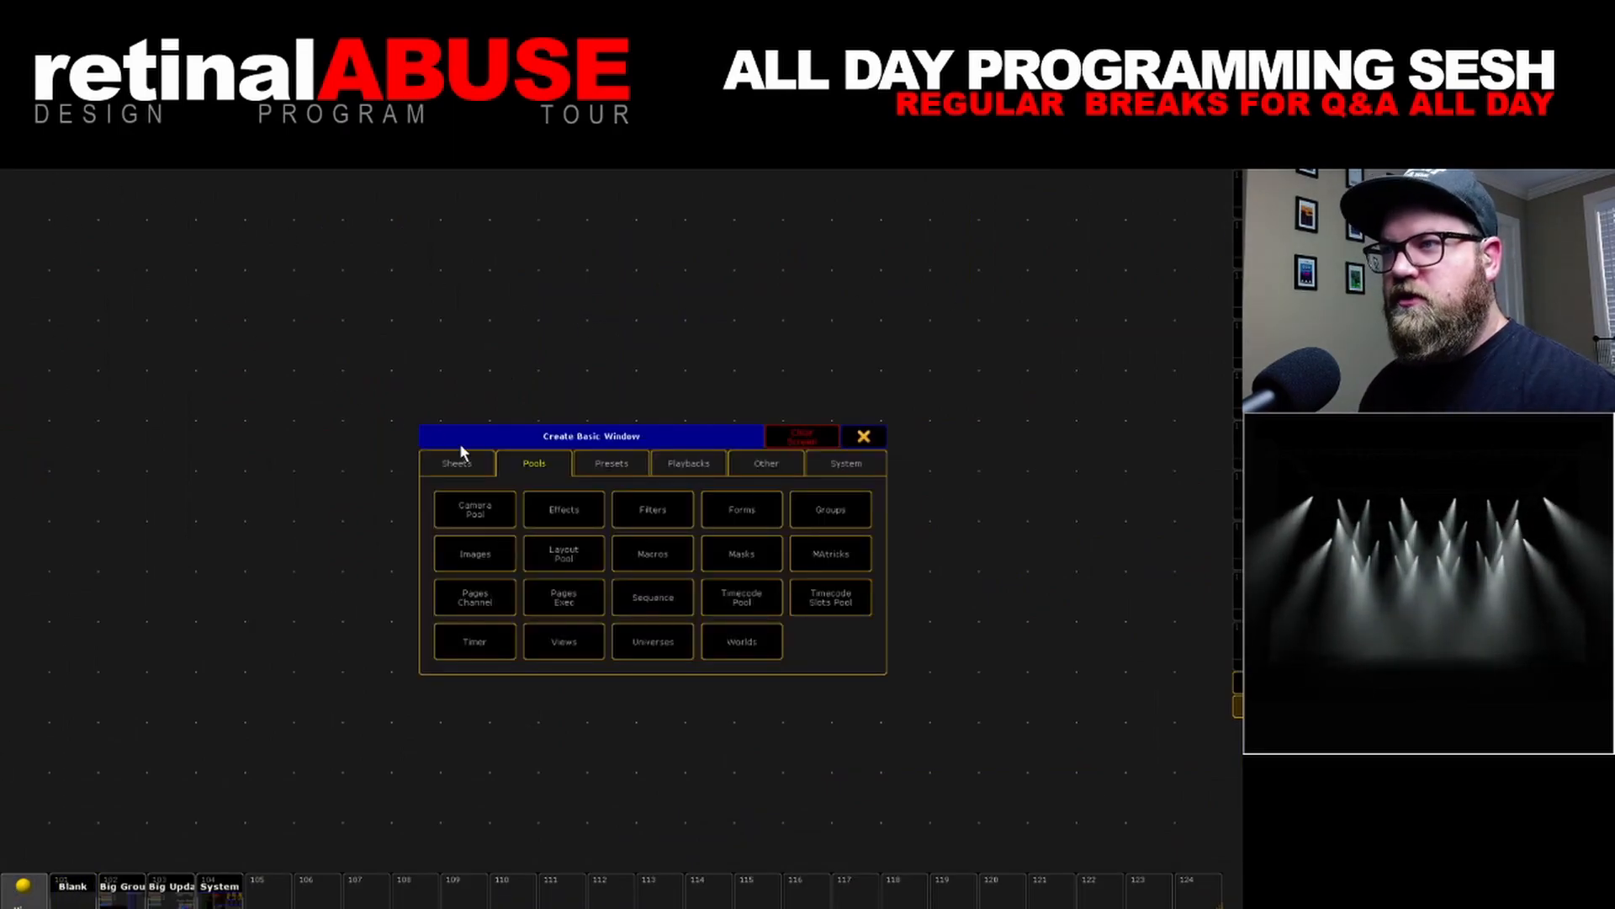
click(638, 540)
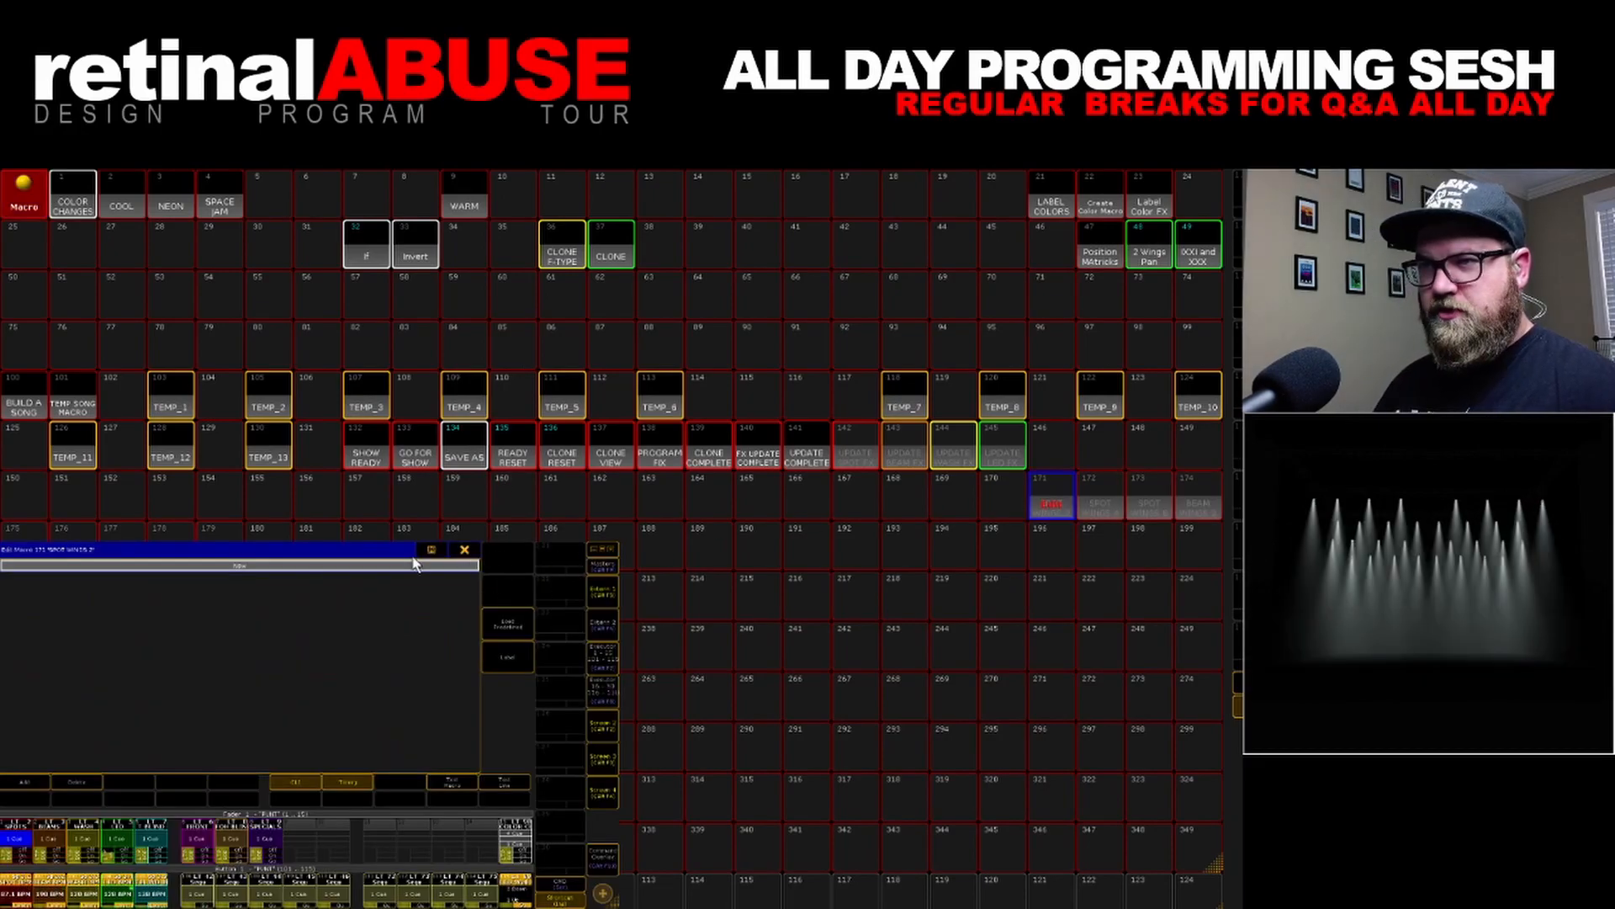
Enlarge the SPOT WINGS 2 macro editor and add the line assign effect 1."SPOT_ CIRCLE TEMPLATE".1 /wings=-2
click(428, 554)
click(397, 609)
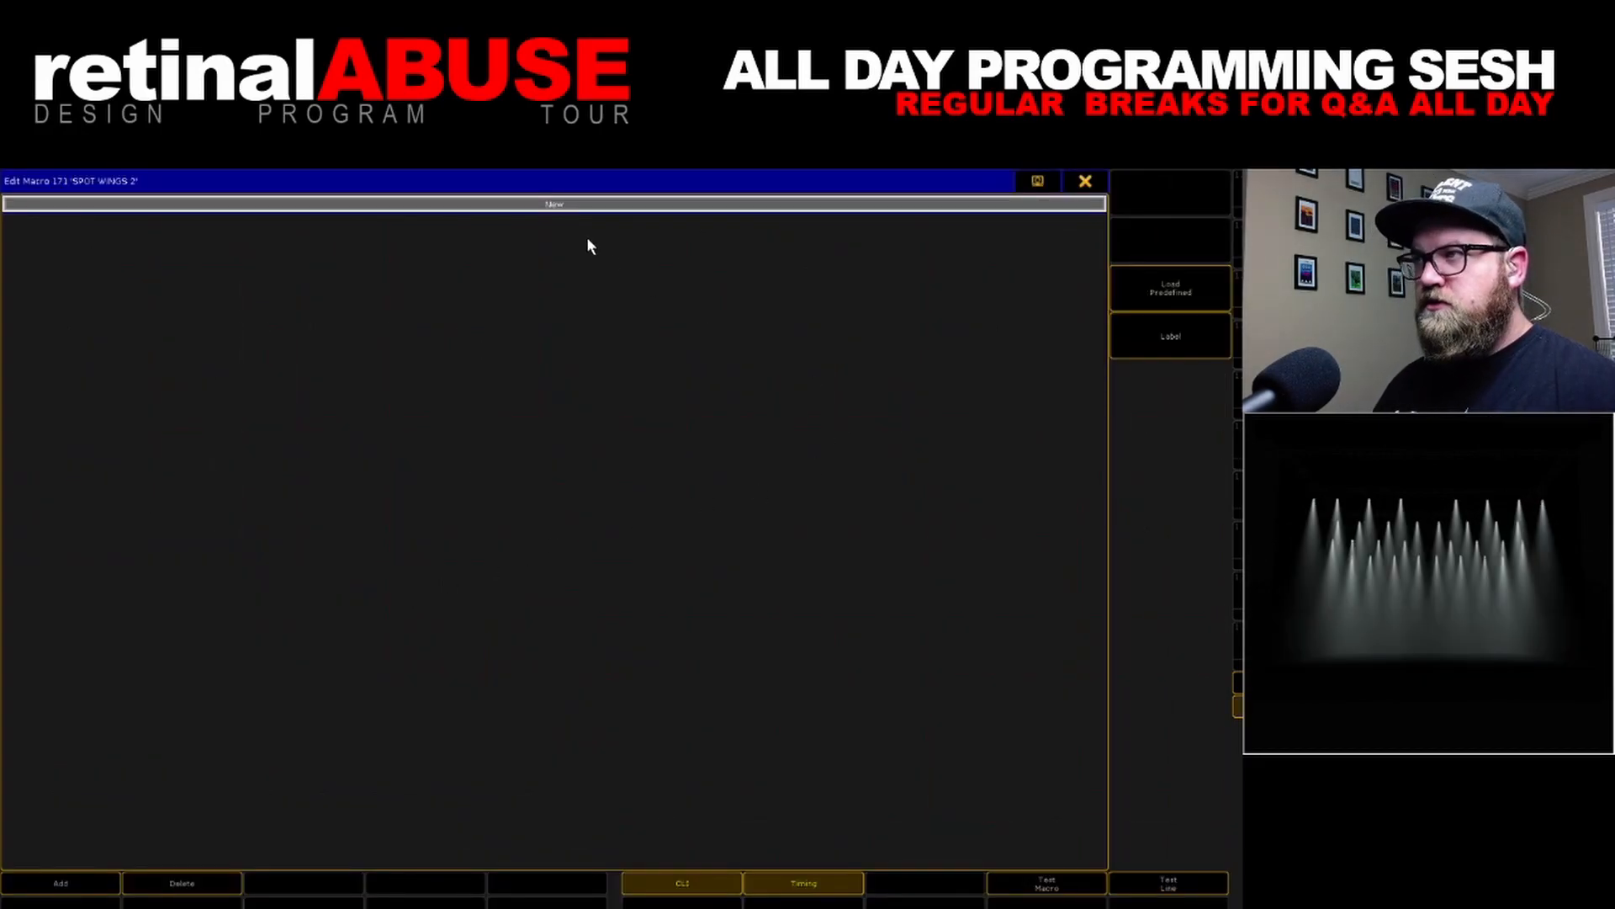
click(85, 881)
text(assign effe)
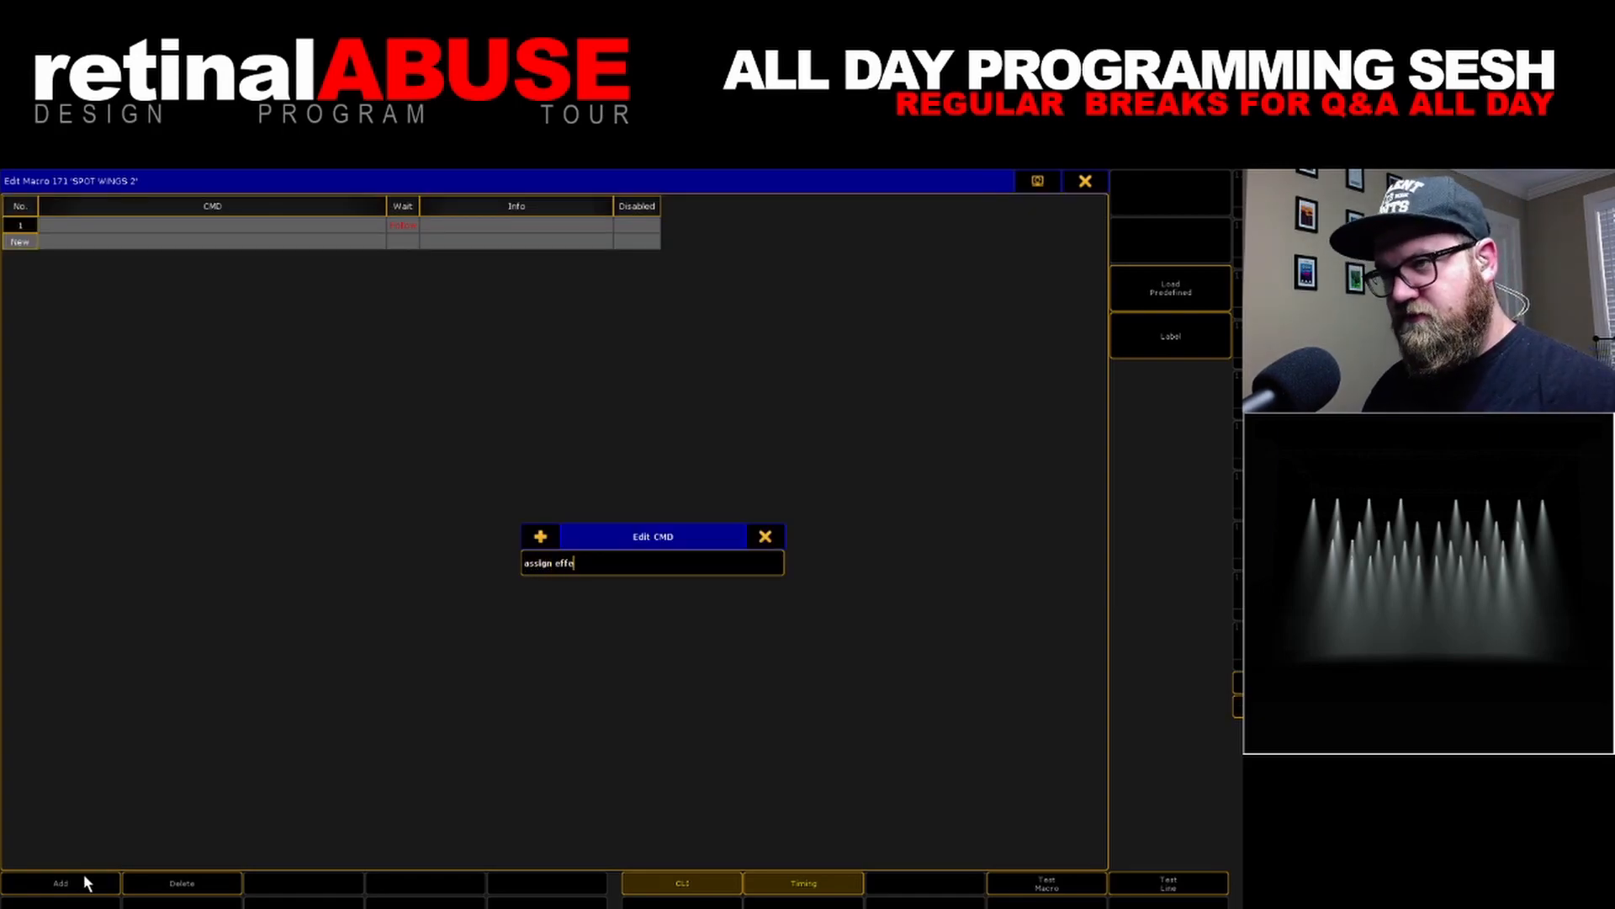
text(ct )
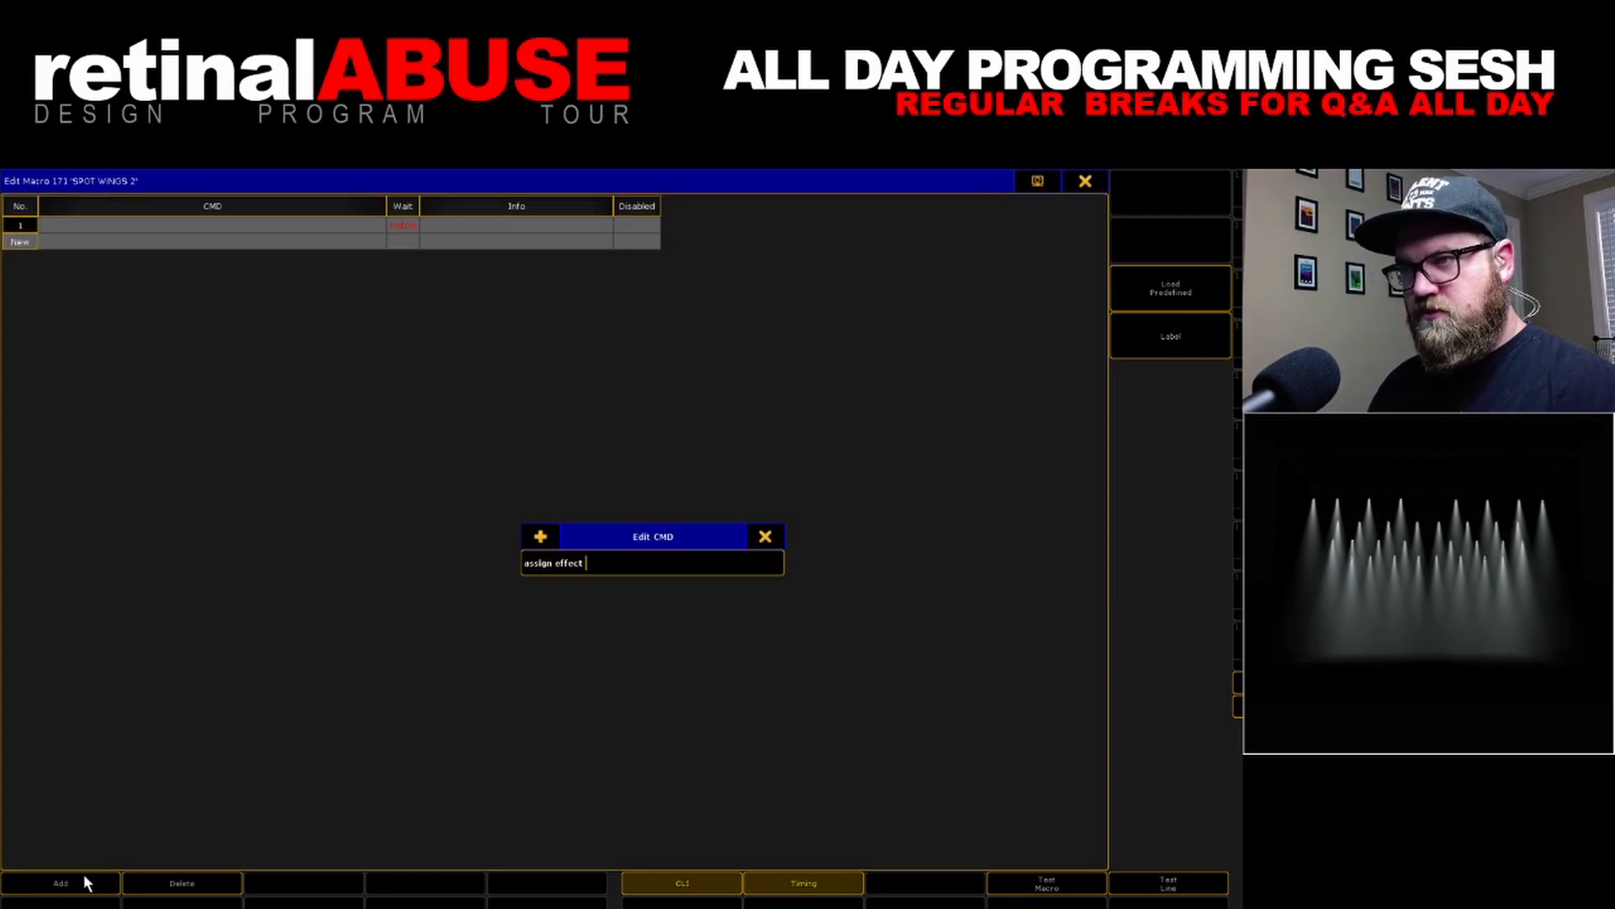
text(1."SPO)
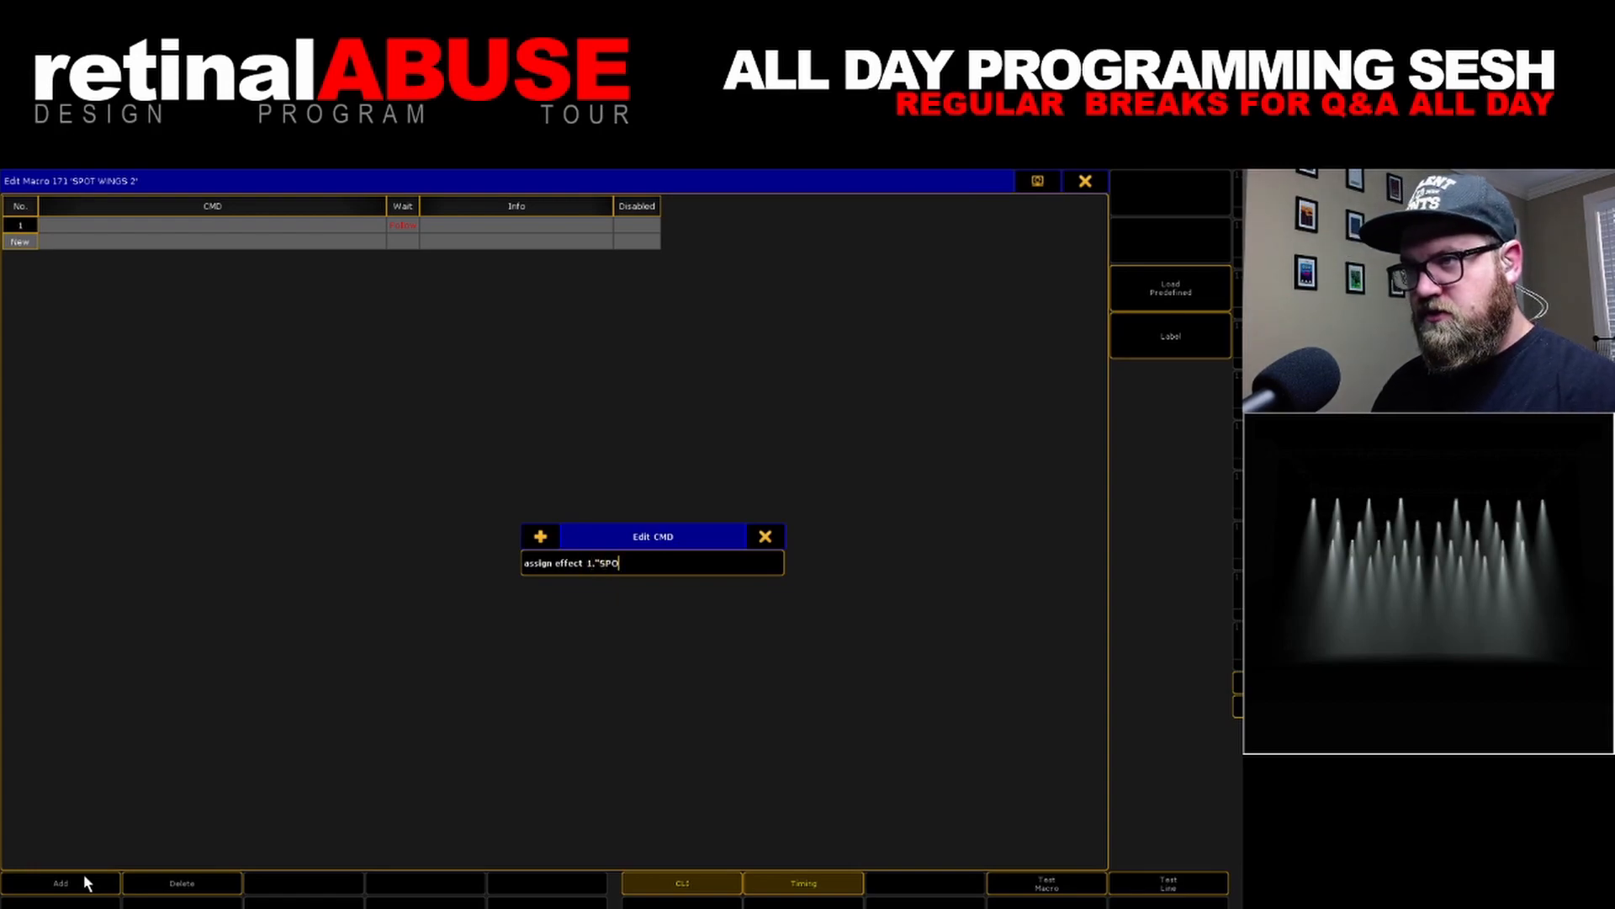
text(T_ CI)
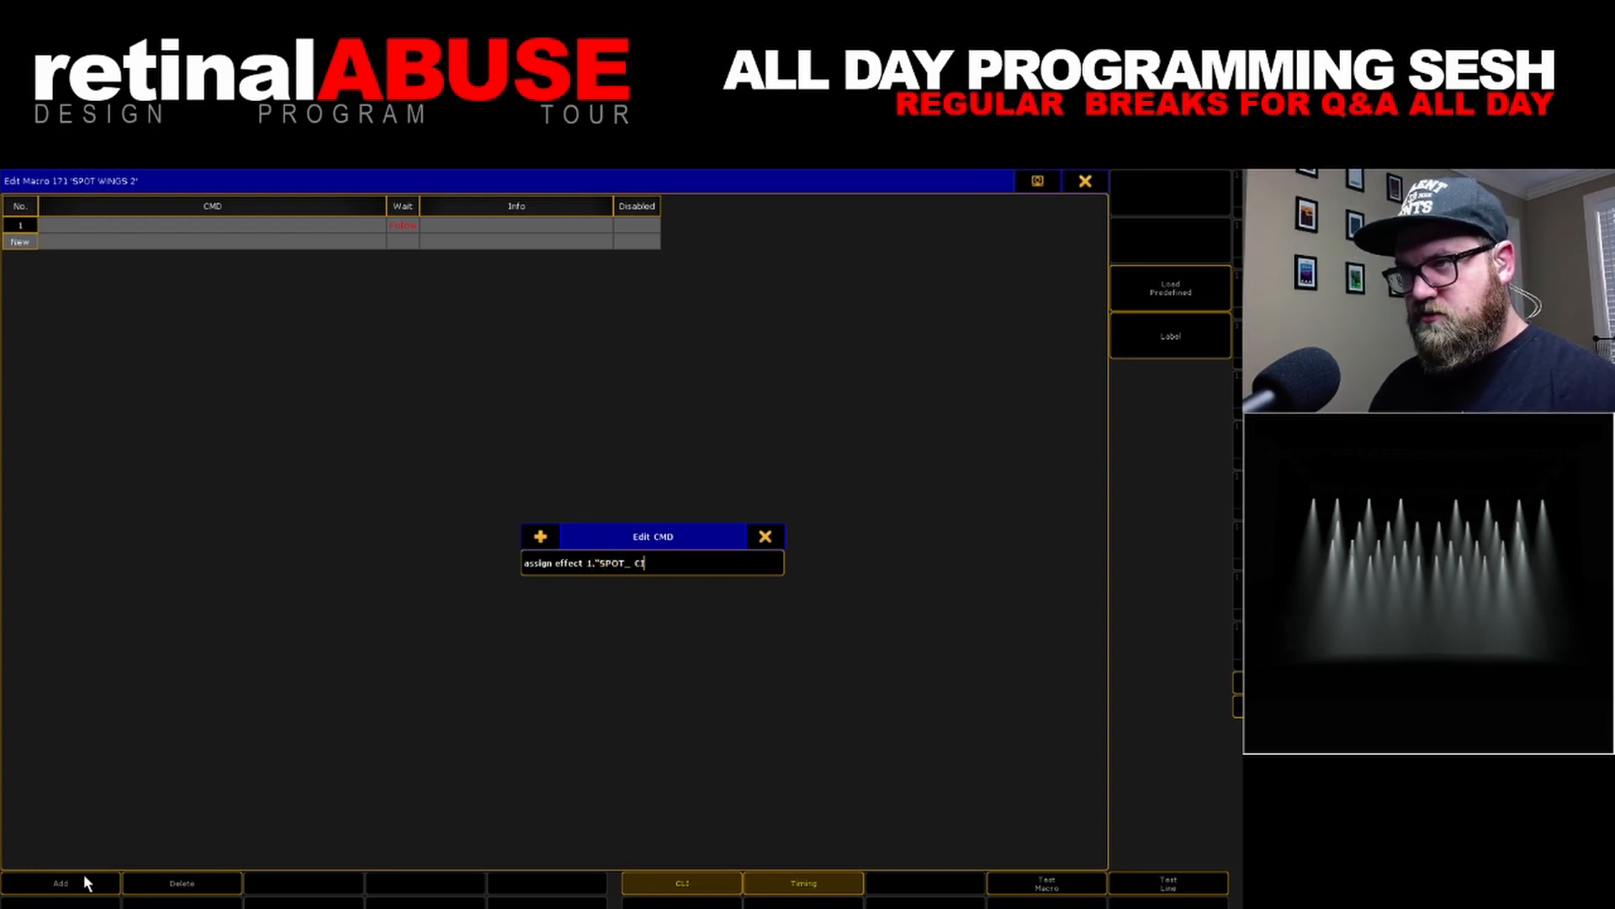
text(RCLE TEMPLATE)
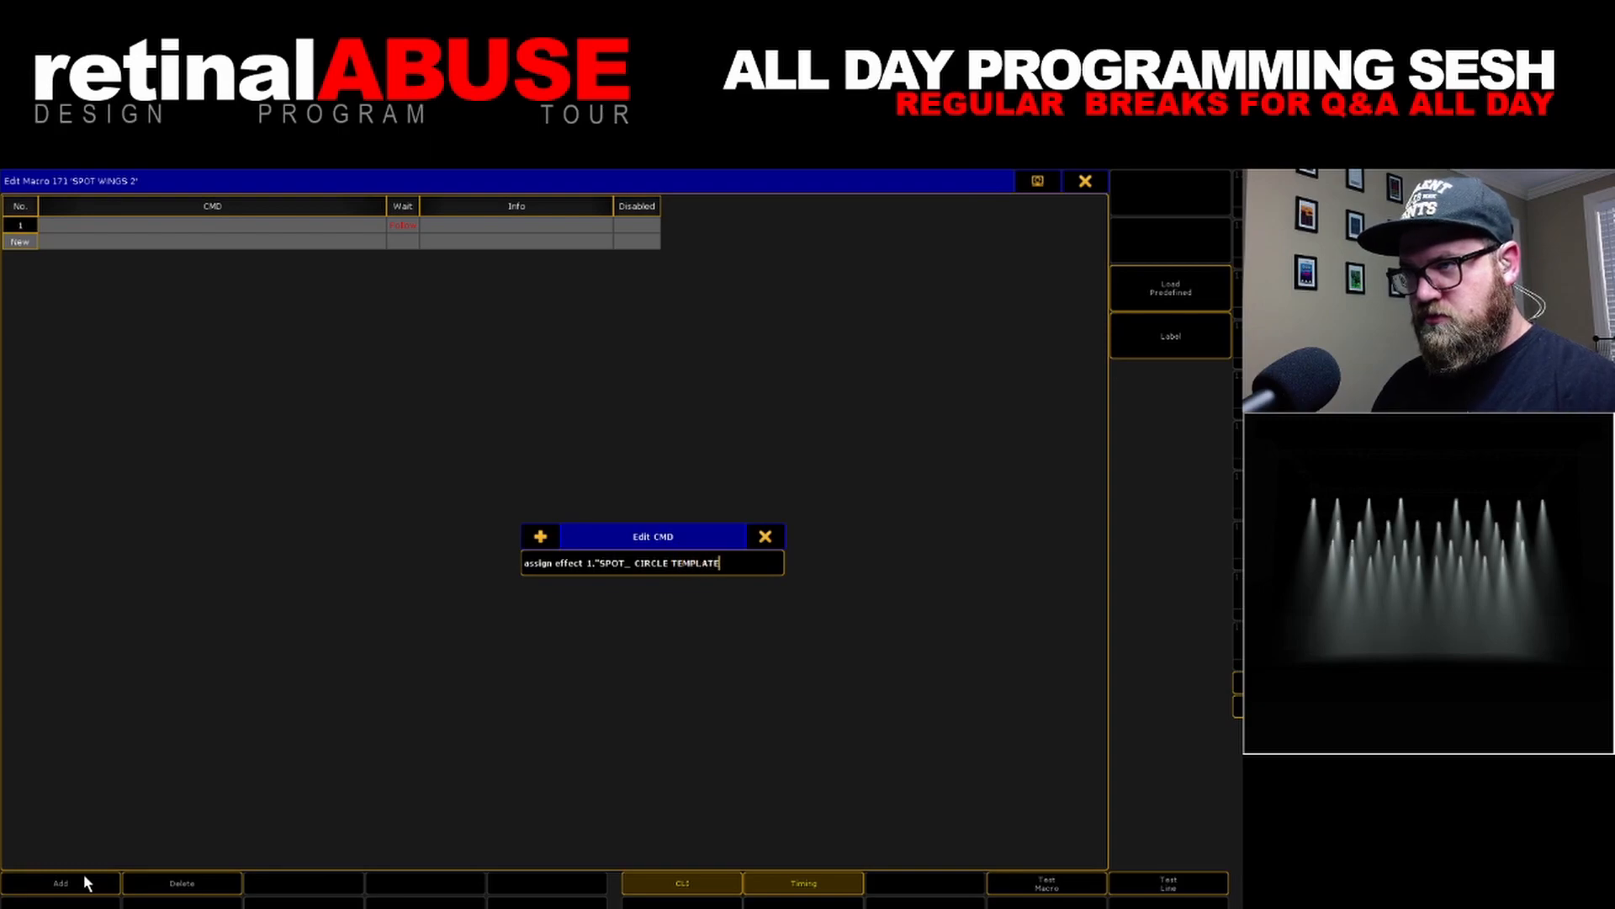
text(".1)
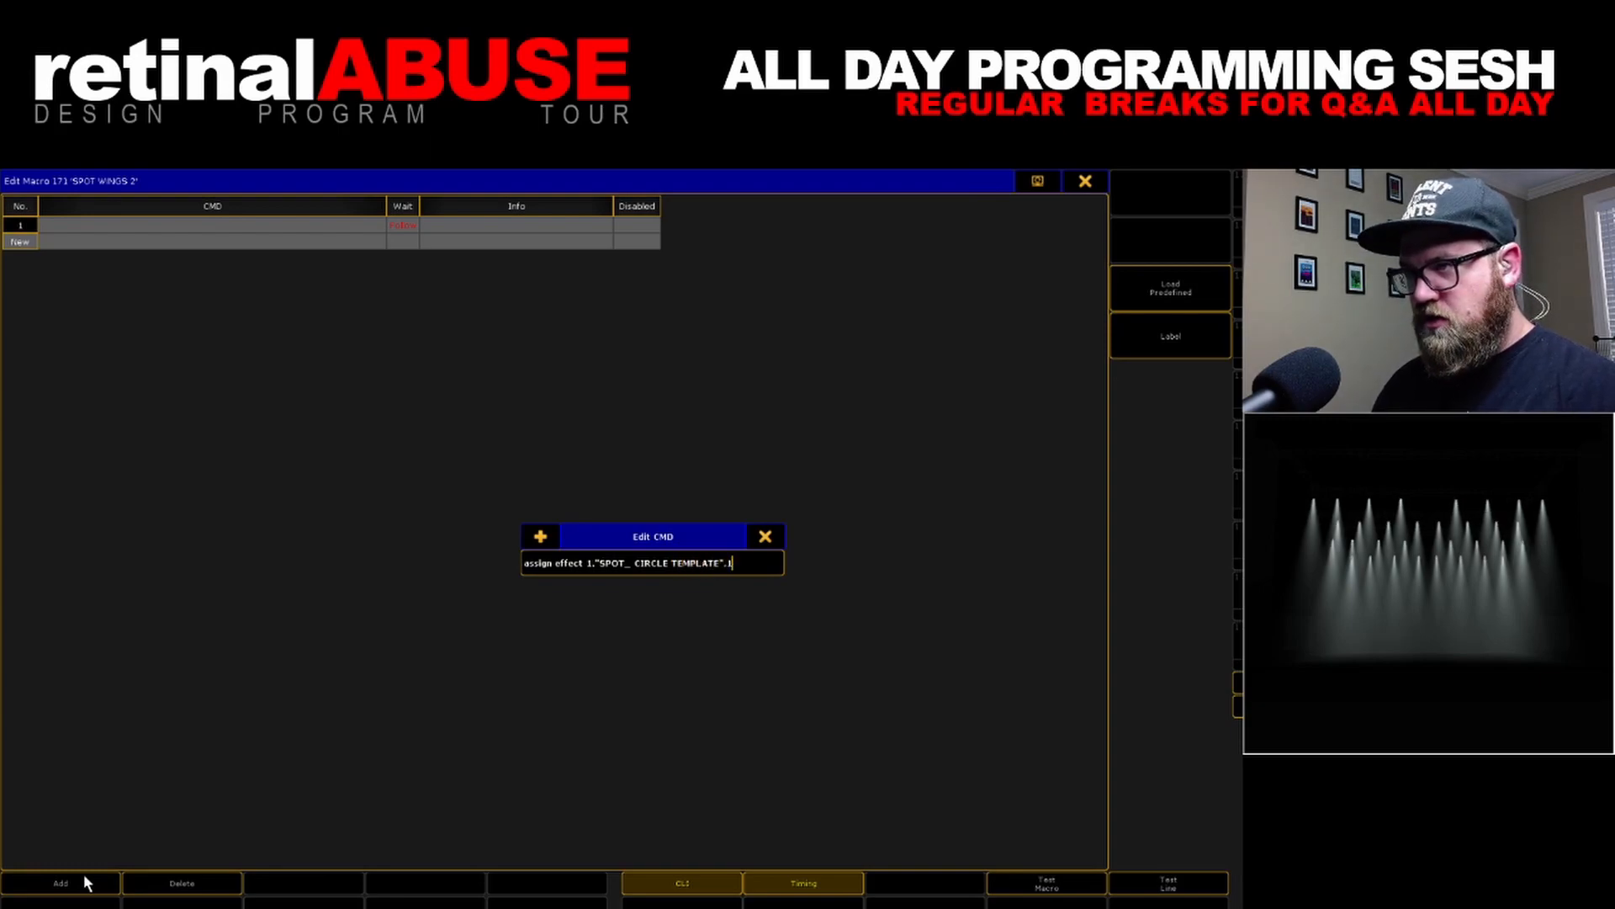
text( /wings)
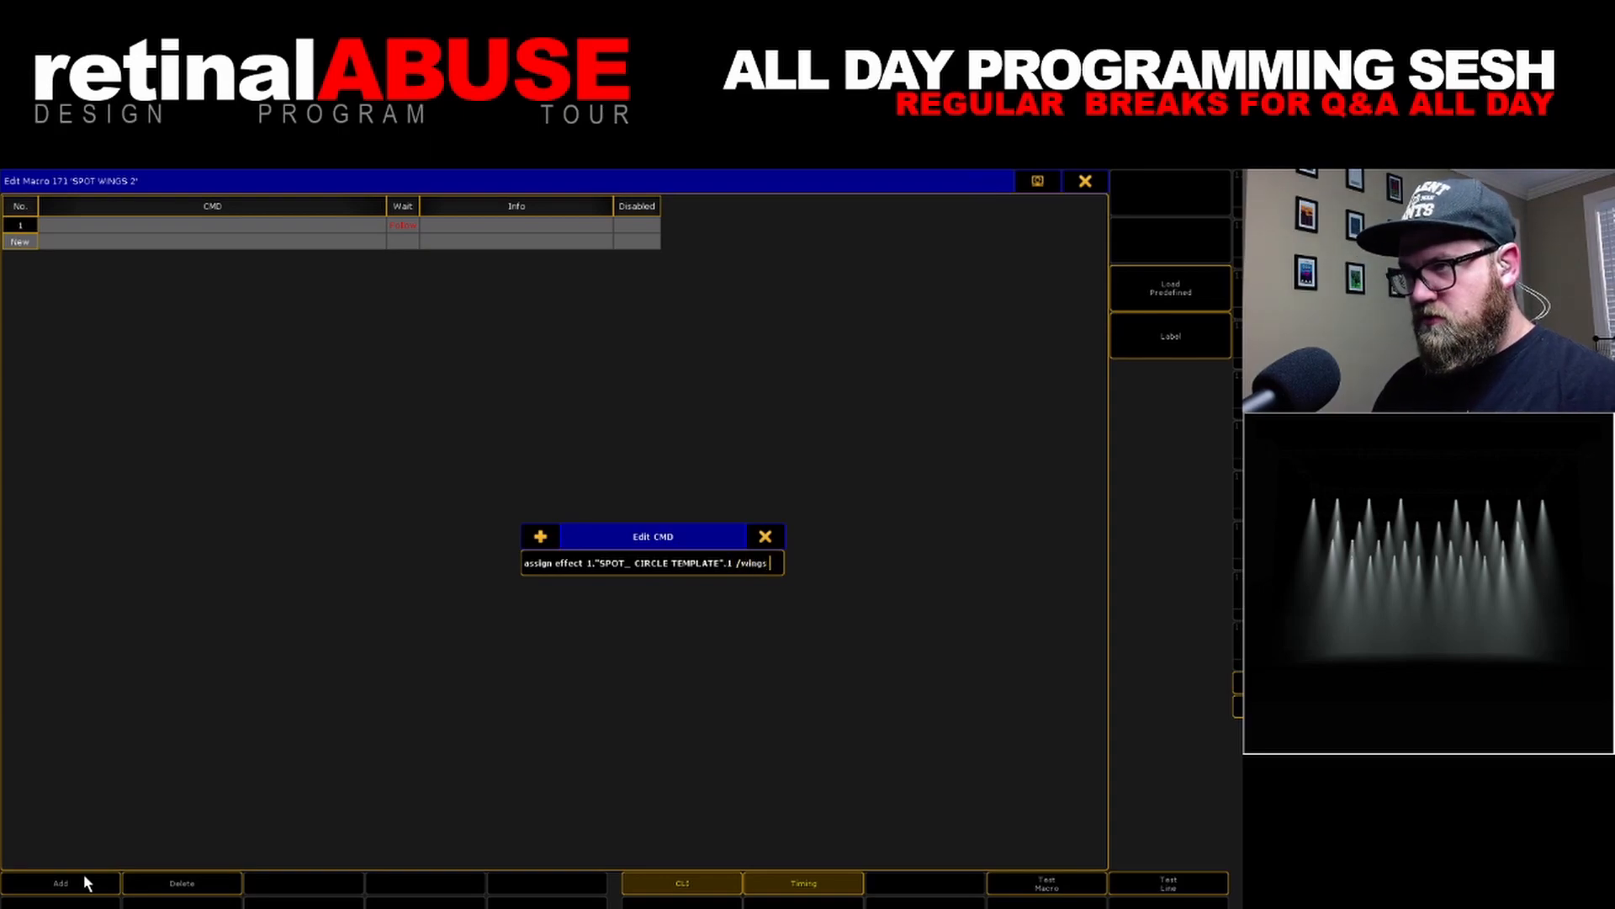
text(=-2)
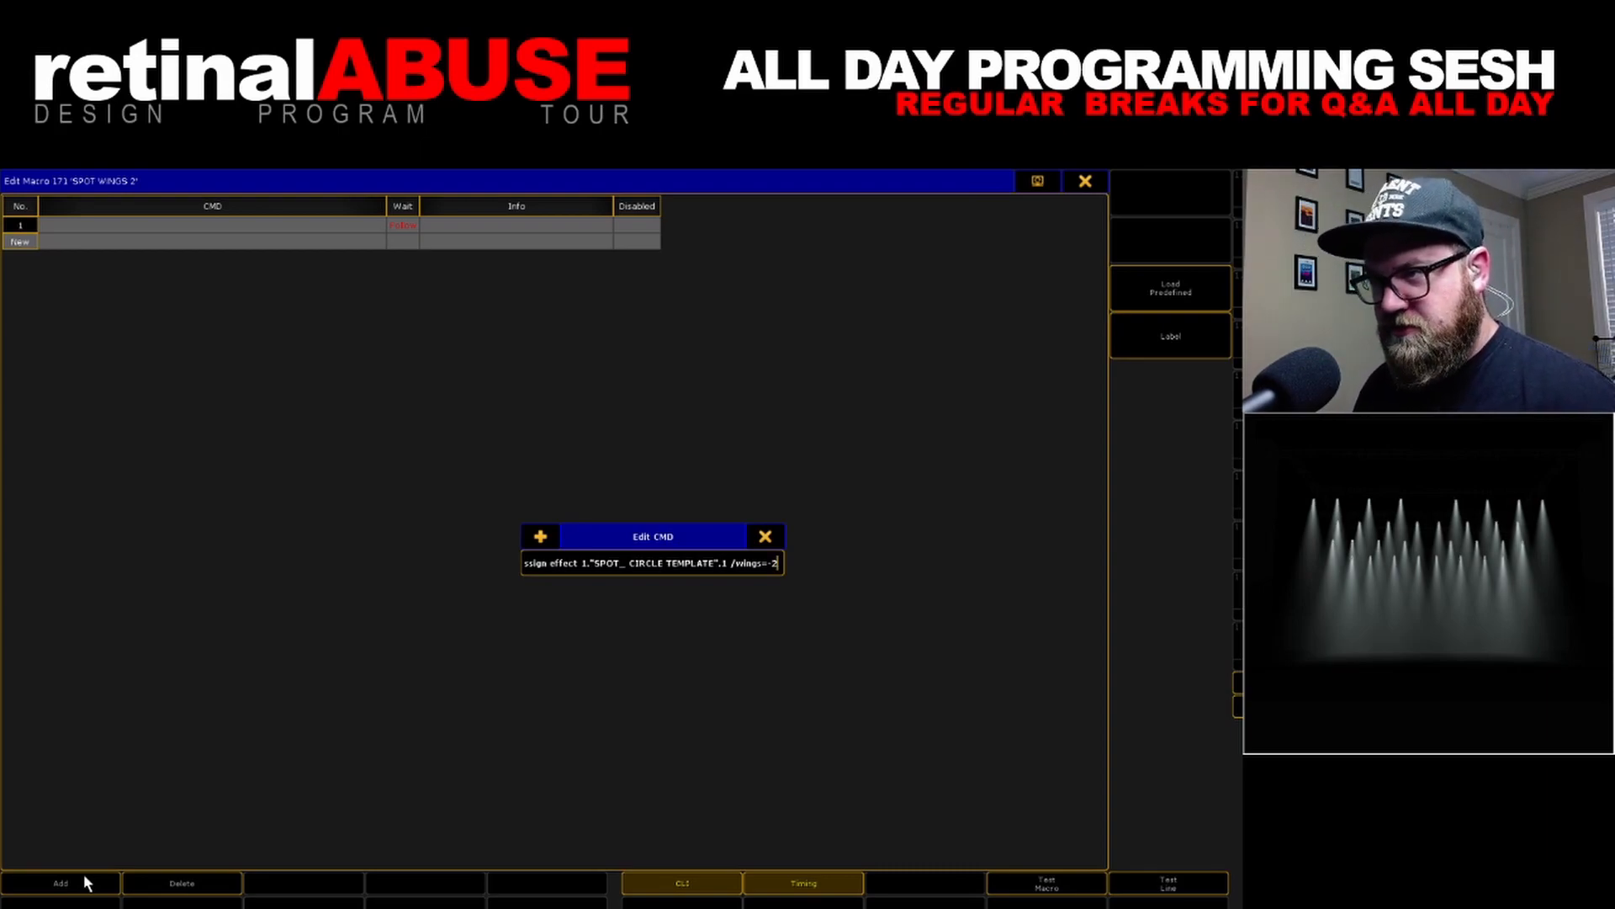
key(Return)
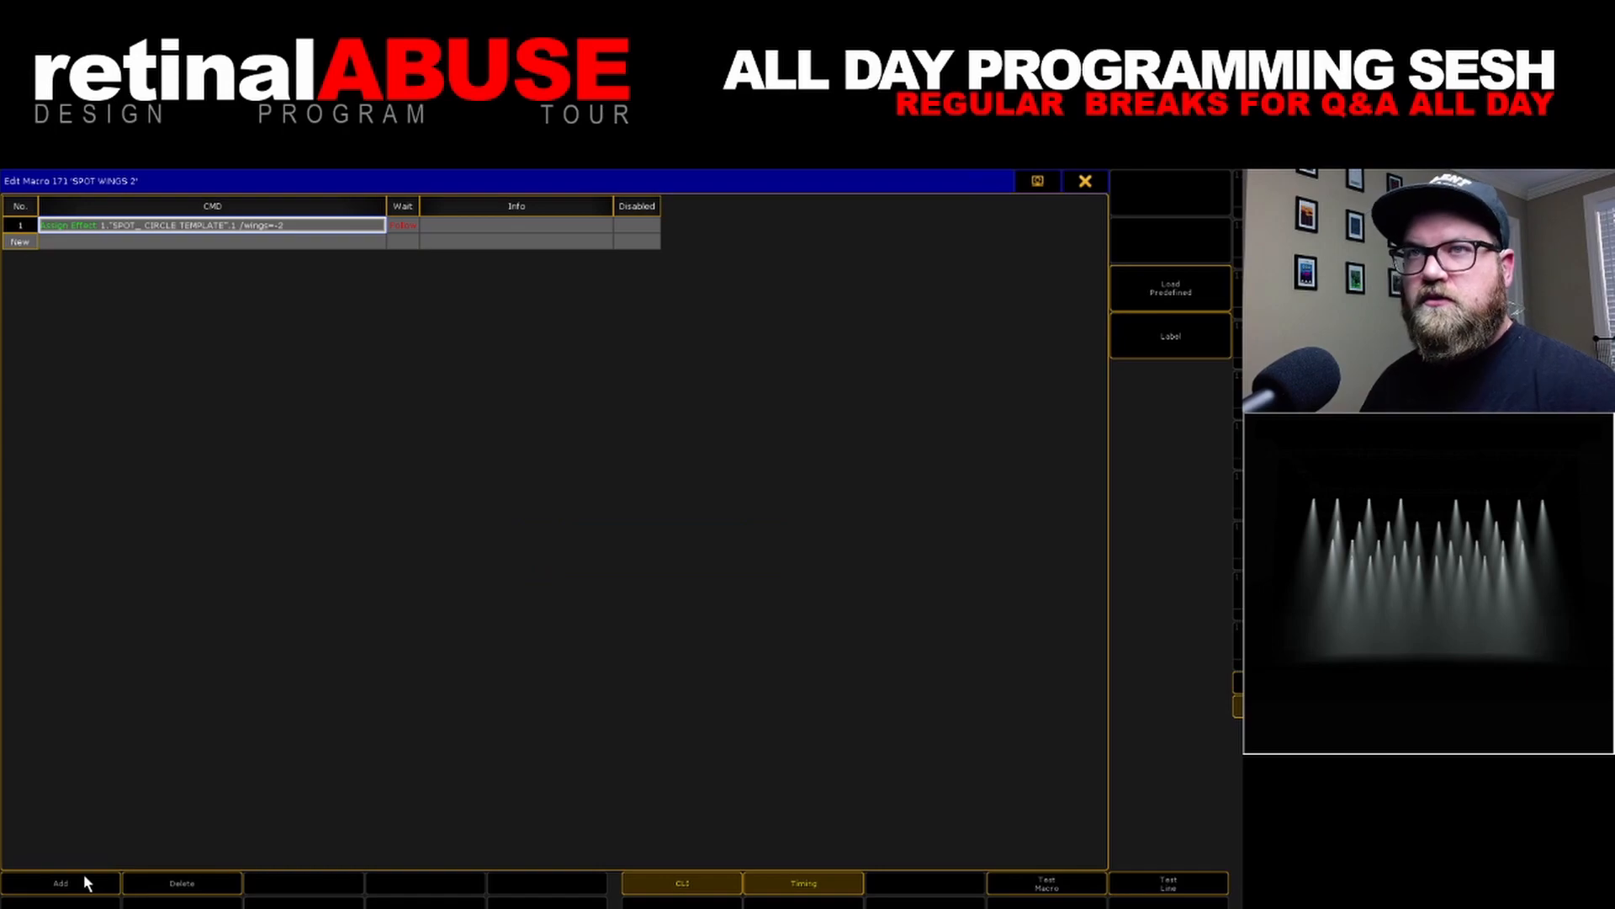
Copy the first macro line into a second line and change it to Assign Effect 1."SPOT_ CIRCLE TEMPLATE".2 /wings=2
click(236, 235)
key(ctrl+c)
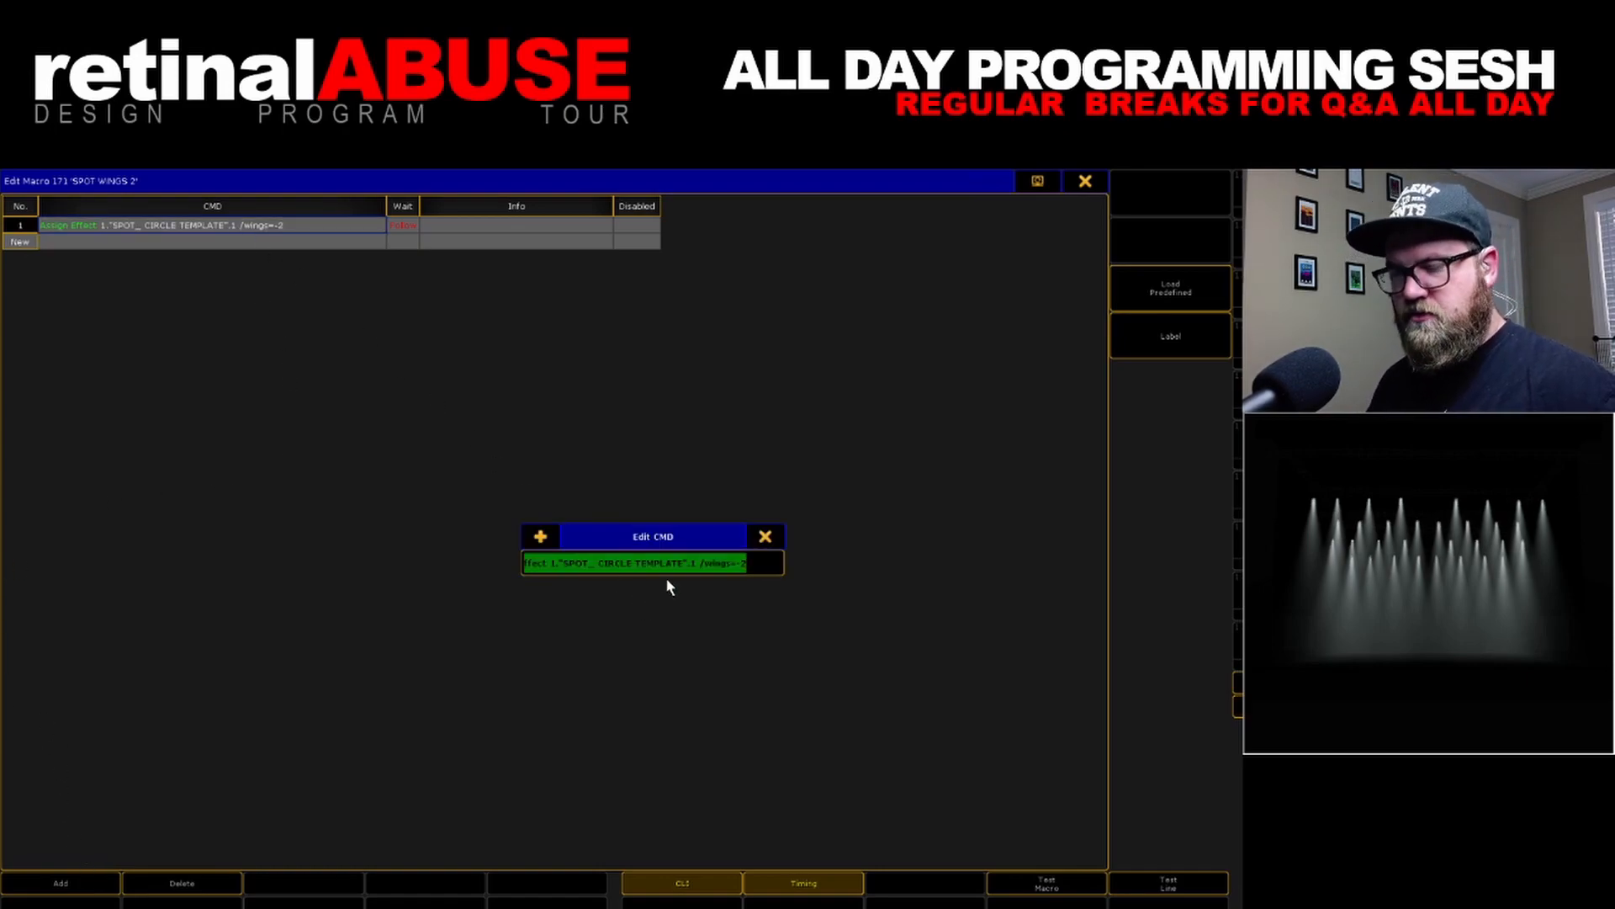
key(Return)
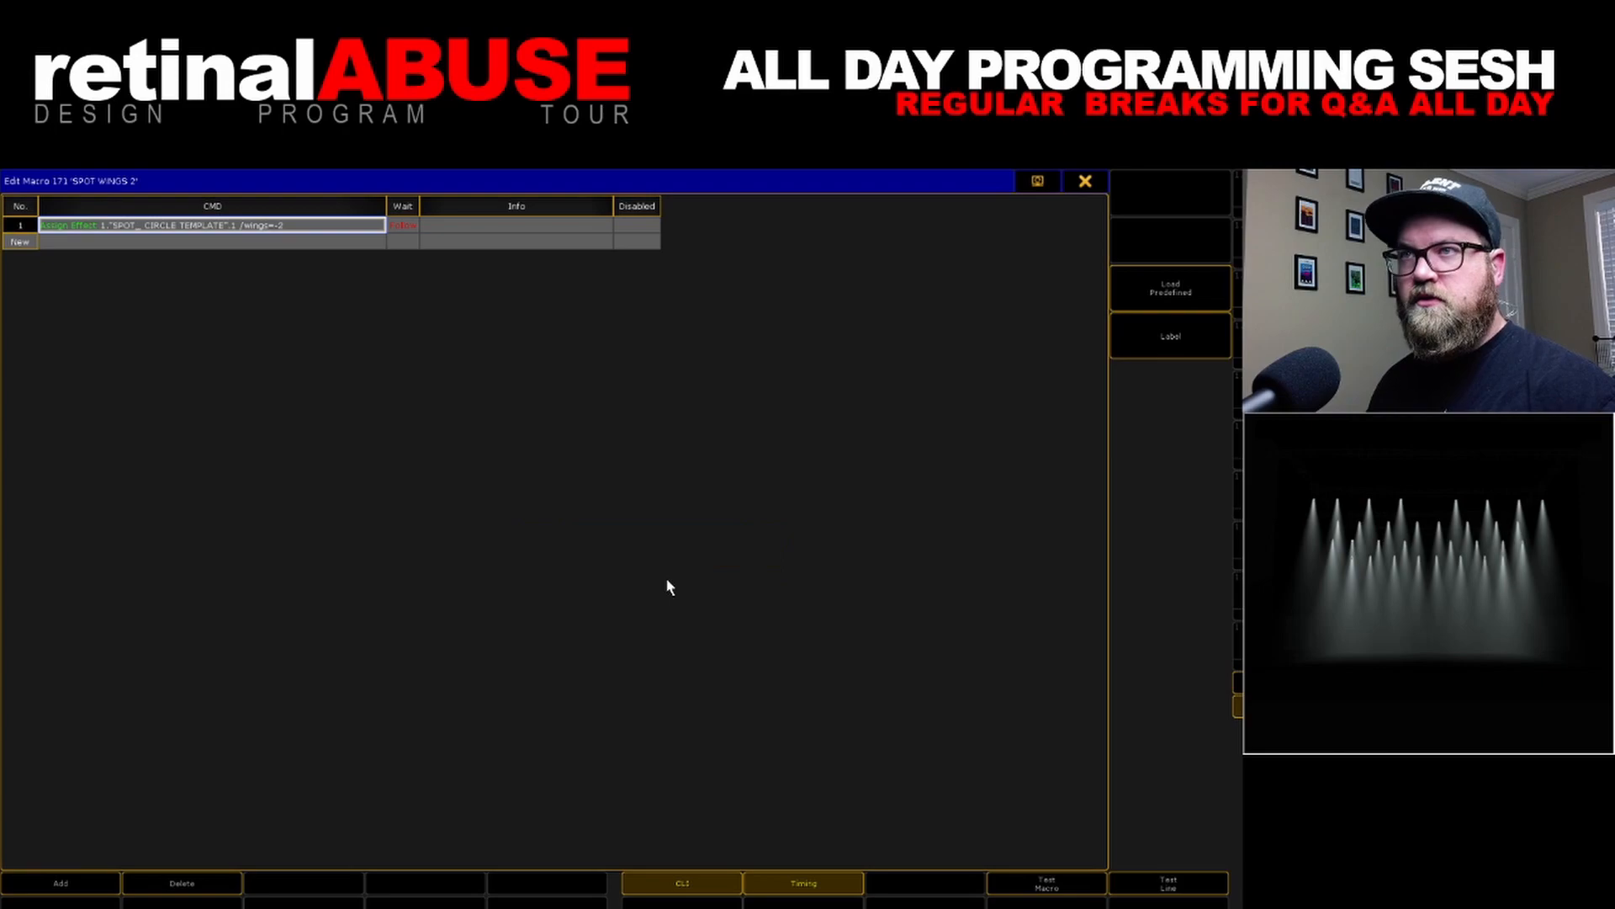
click(186, 247)
key(ctrl+v)
click(724, 563)
text(2)
key(Return)
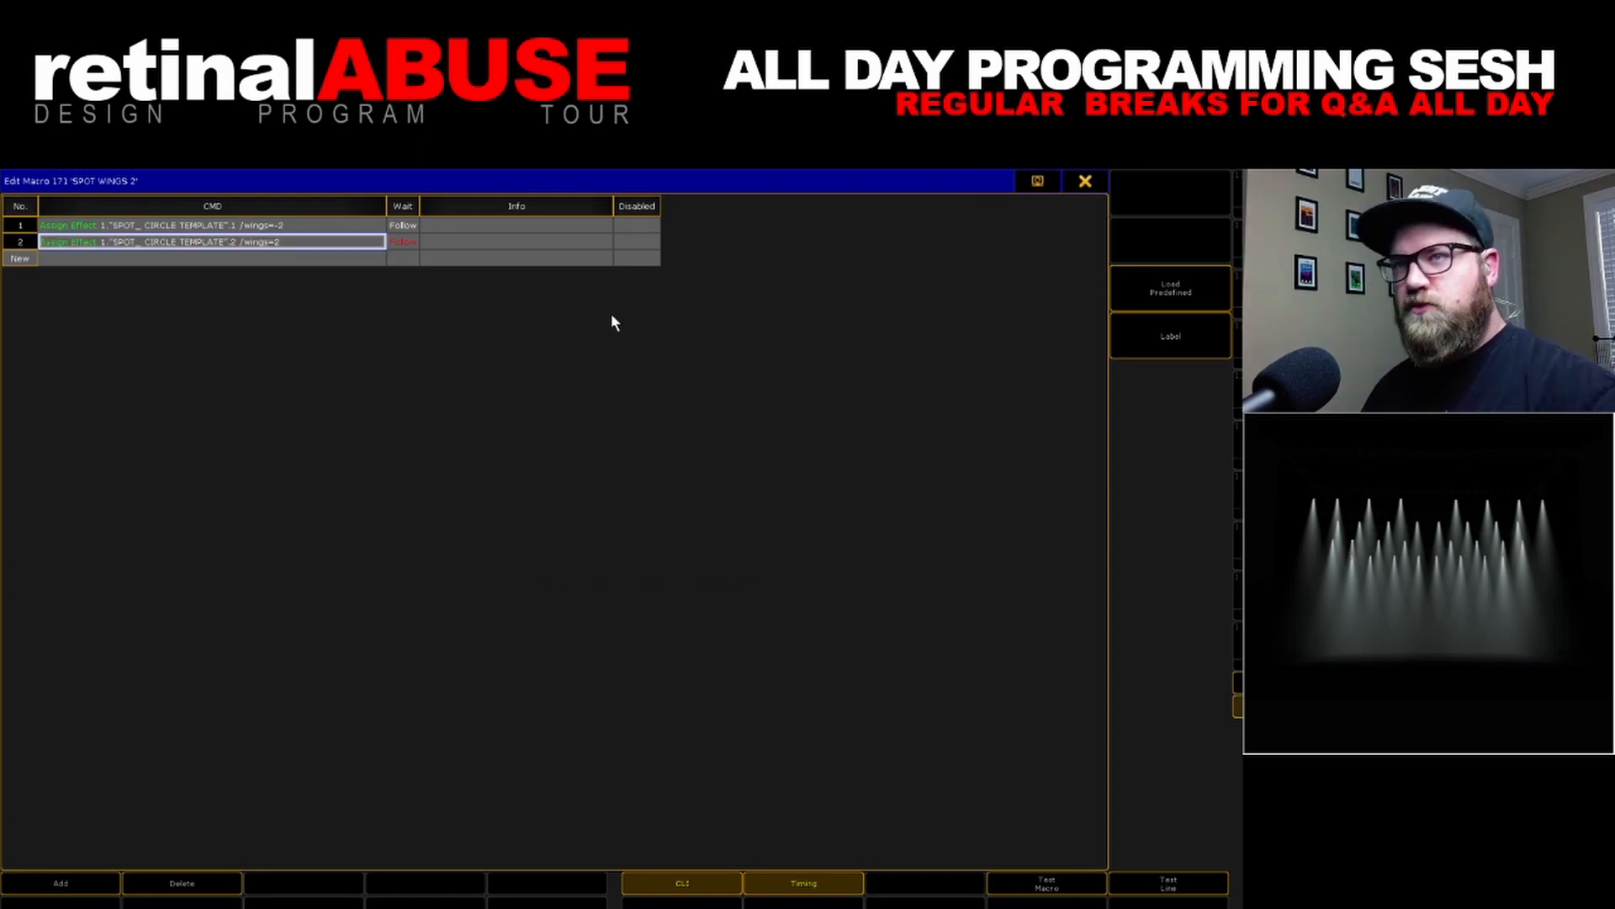
Paste the copied command as a third macro line and change it to Assign Effect 1."SPOT_ PAN TEMPLATE".1 /wings=-2
click(37, 255)
key(ctrl+v)
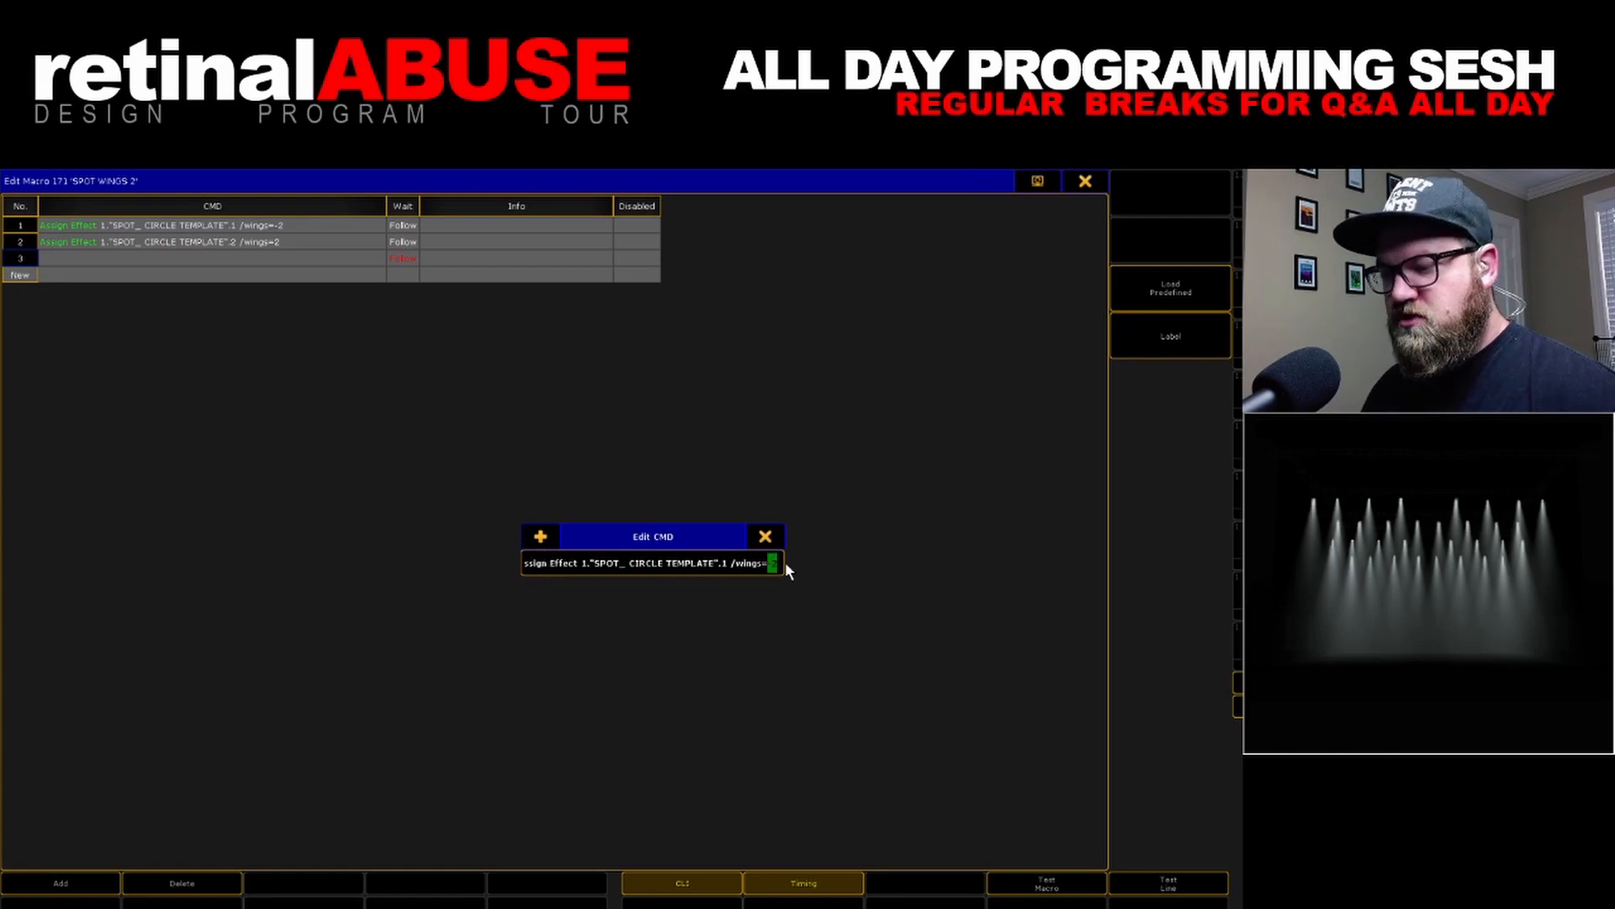
click(664, 563)
key(shift+Left)
key(shift+Left)
key(shift+Left)
key(shift+Left)
key(shift+Left)
key(shift+Left)
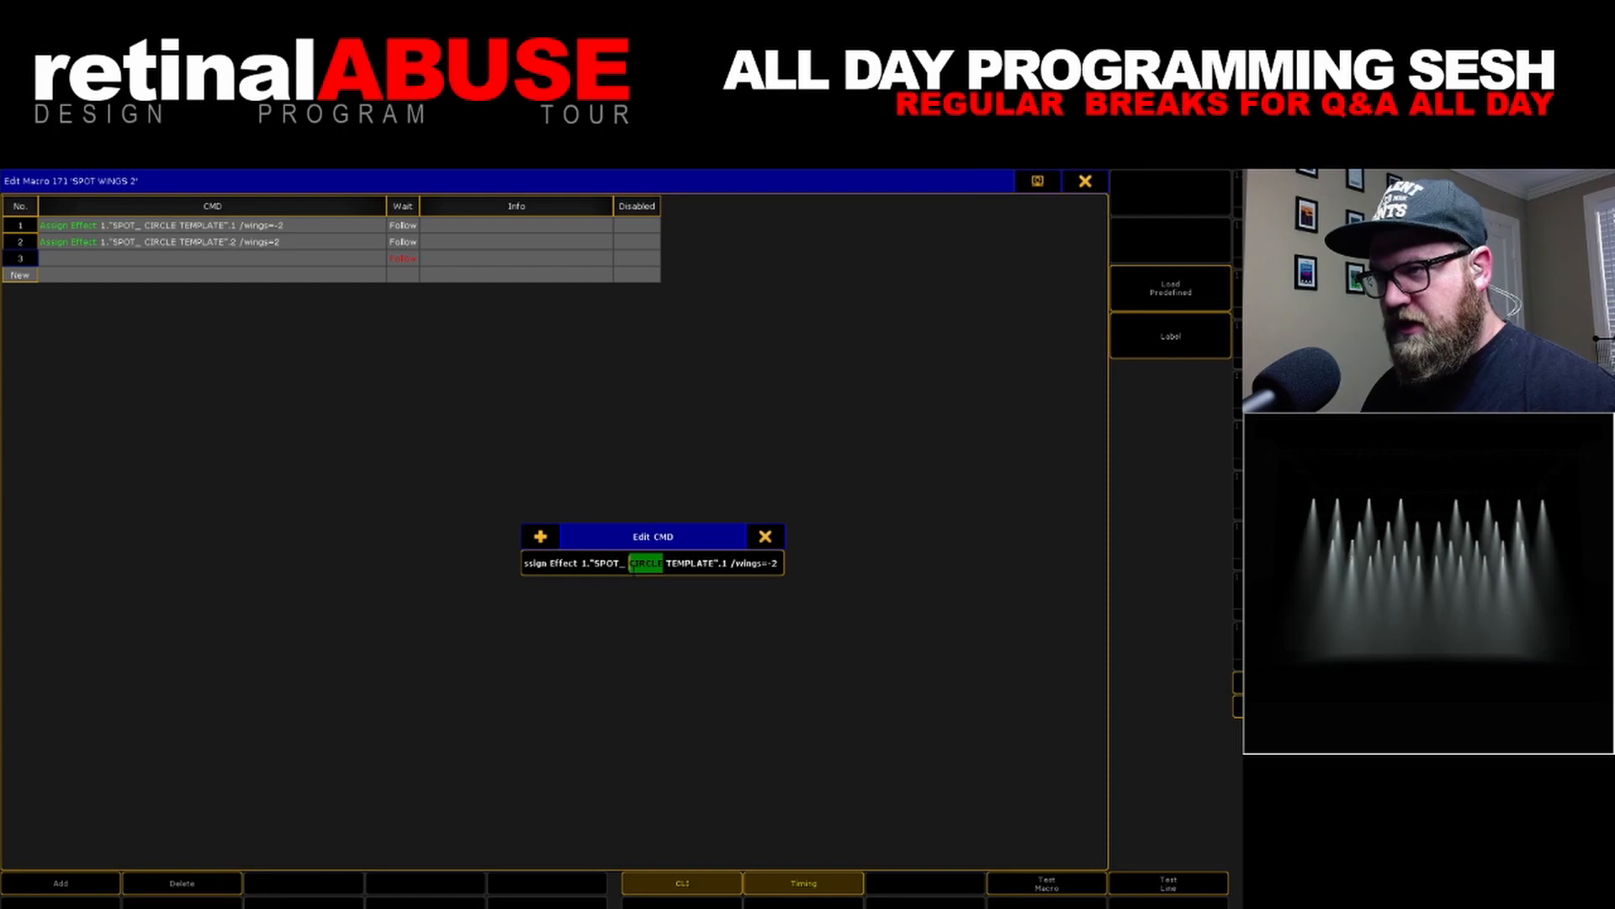
text(PAN)
key(Return)
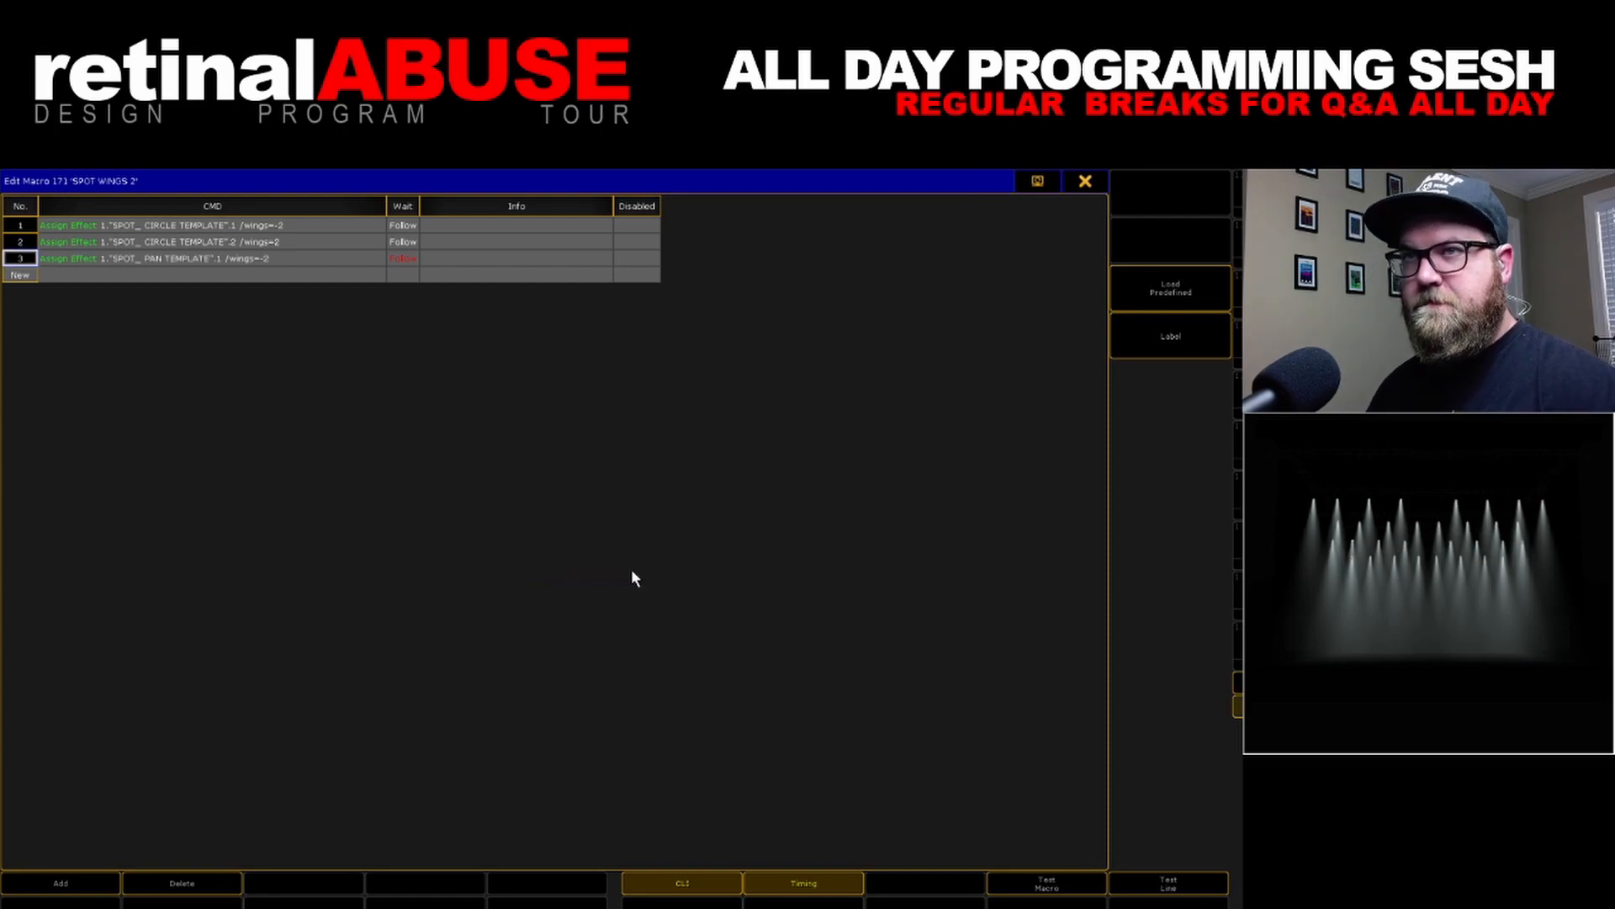
click(31, 275)
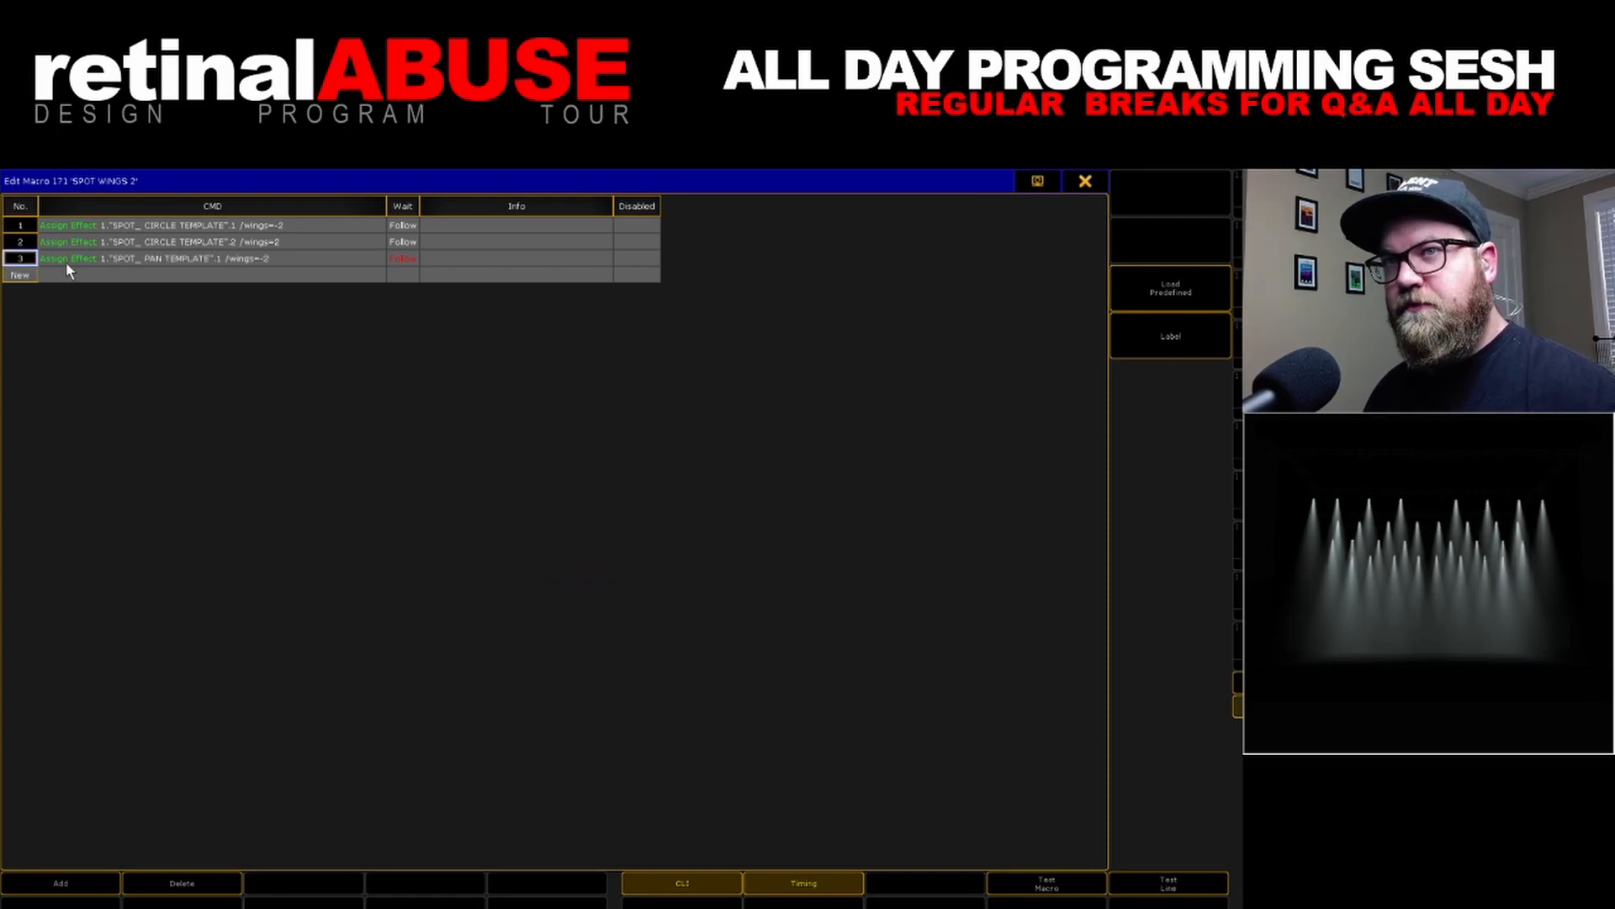
Add a fourth macro line, Assign Effect 1."SPOT_ TILT TEMPLATE".1 /wings=2, and close the SPOT WINGS 2 macro editor
drag(755, 562, 799, 562)
text(2)
key(Return)
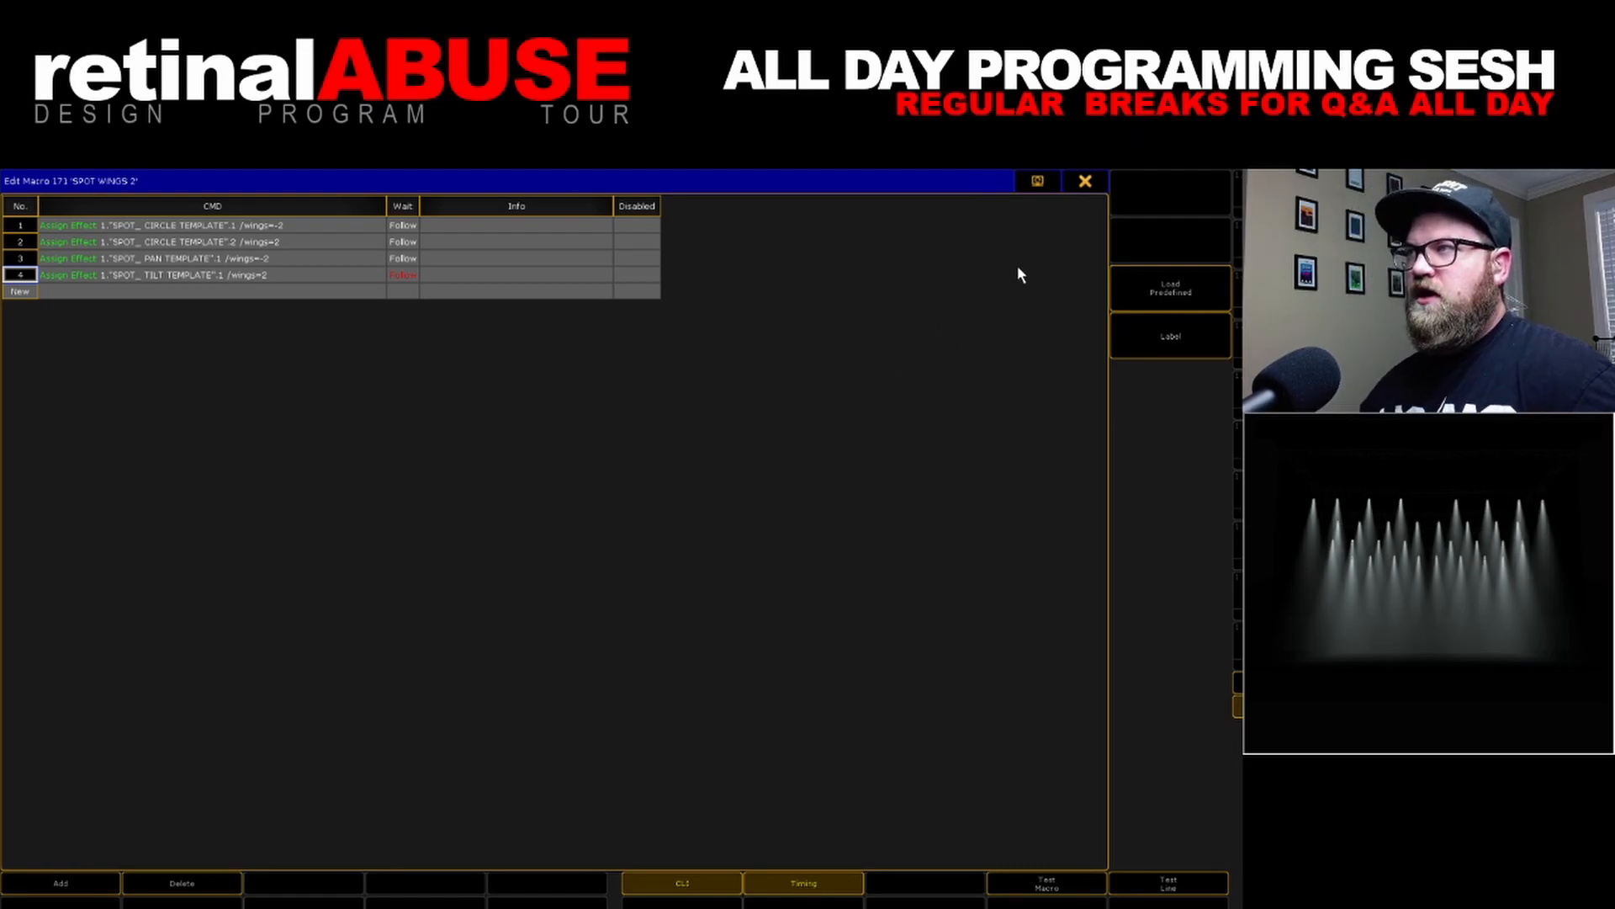
click(1104, 188)
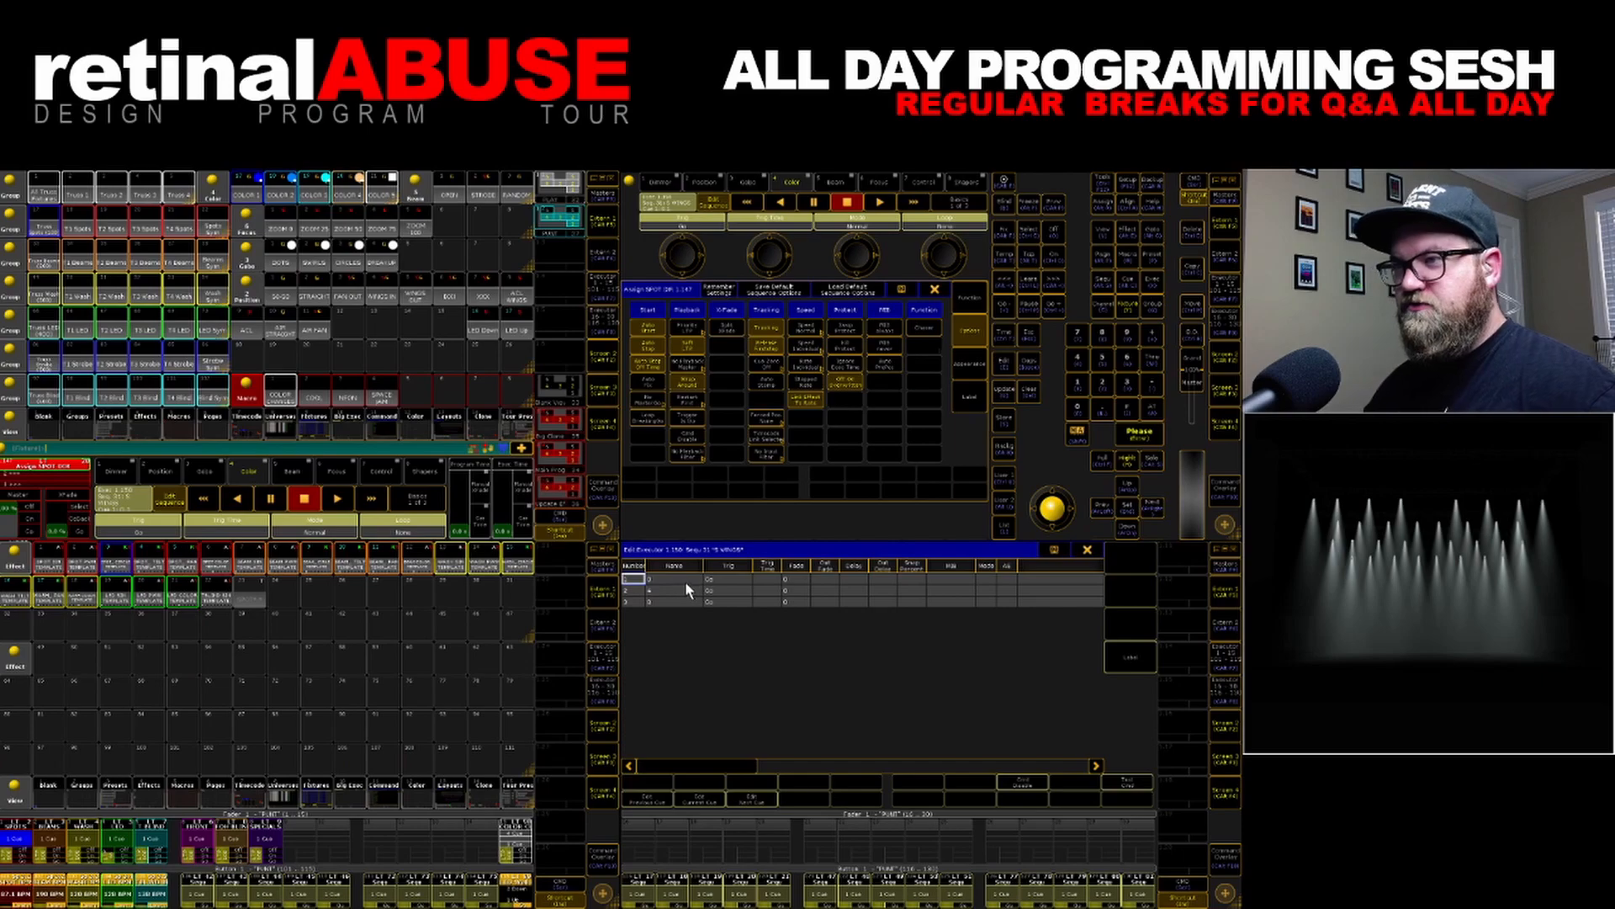
Set the first cue's command in the spot wings executor to Macro "SPOT WINGS 2"
drag(703, 765, 789, 760)
double_click(795, 577)
text(Macro "SPOT W)
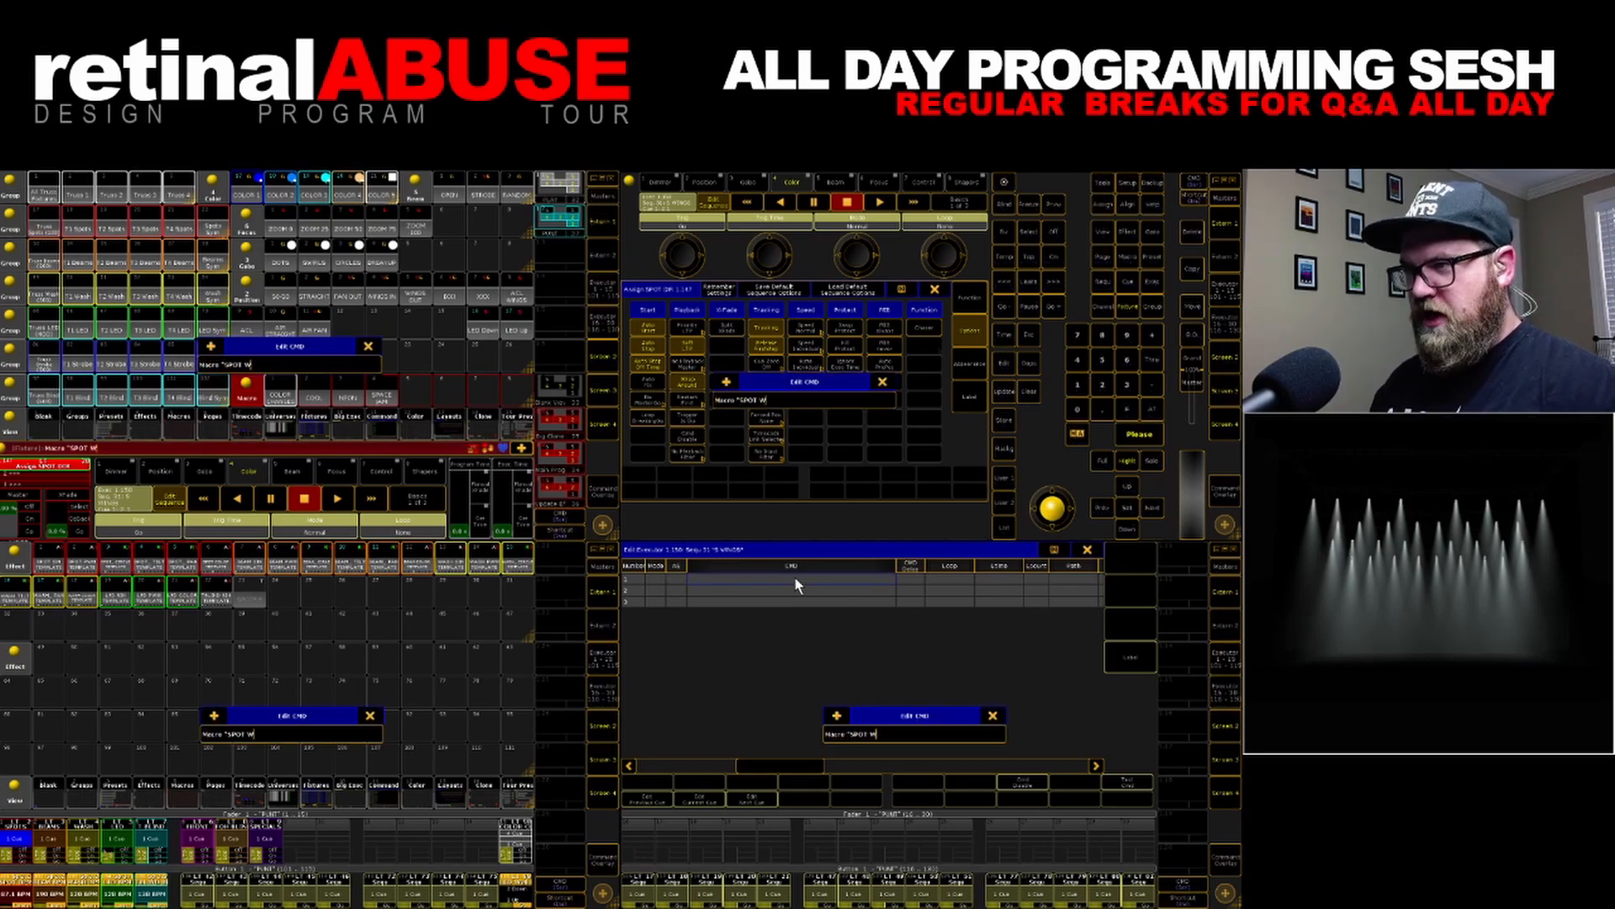
text(INGS #")
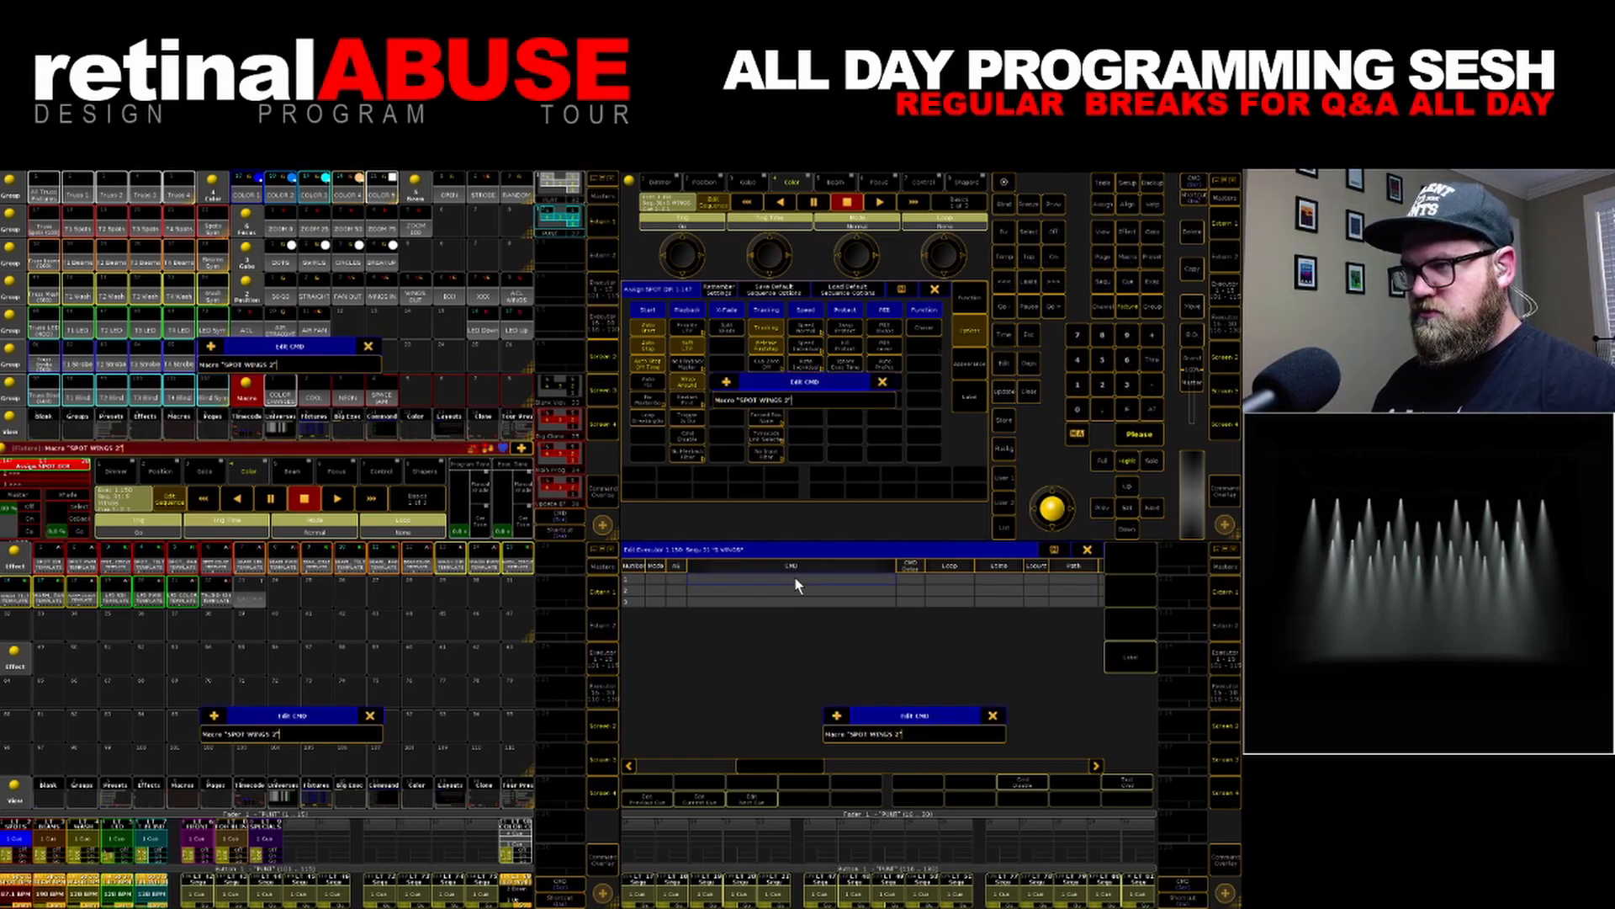
key(Return)
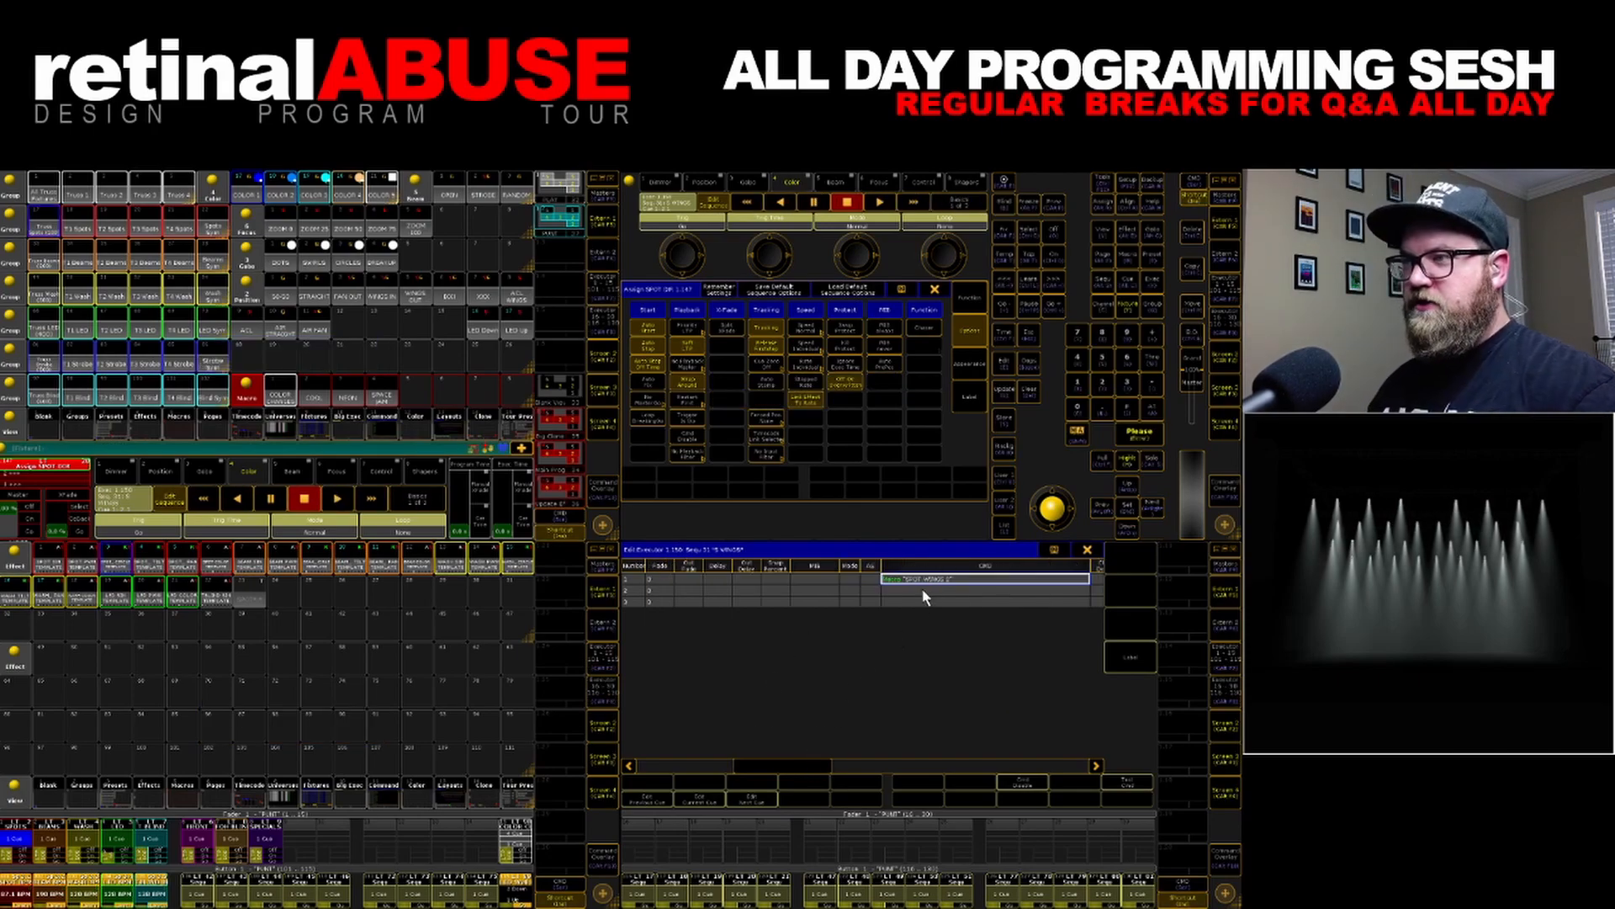
Set the second cue's command in the spot wings executor to Macro "SPOT WINGS 4"
click(922, 588)
text(Macro)
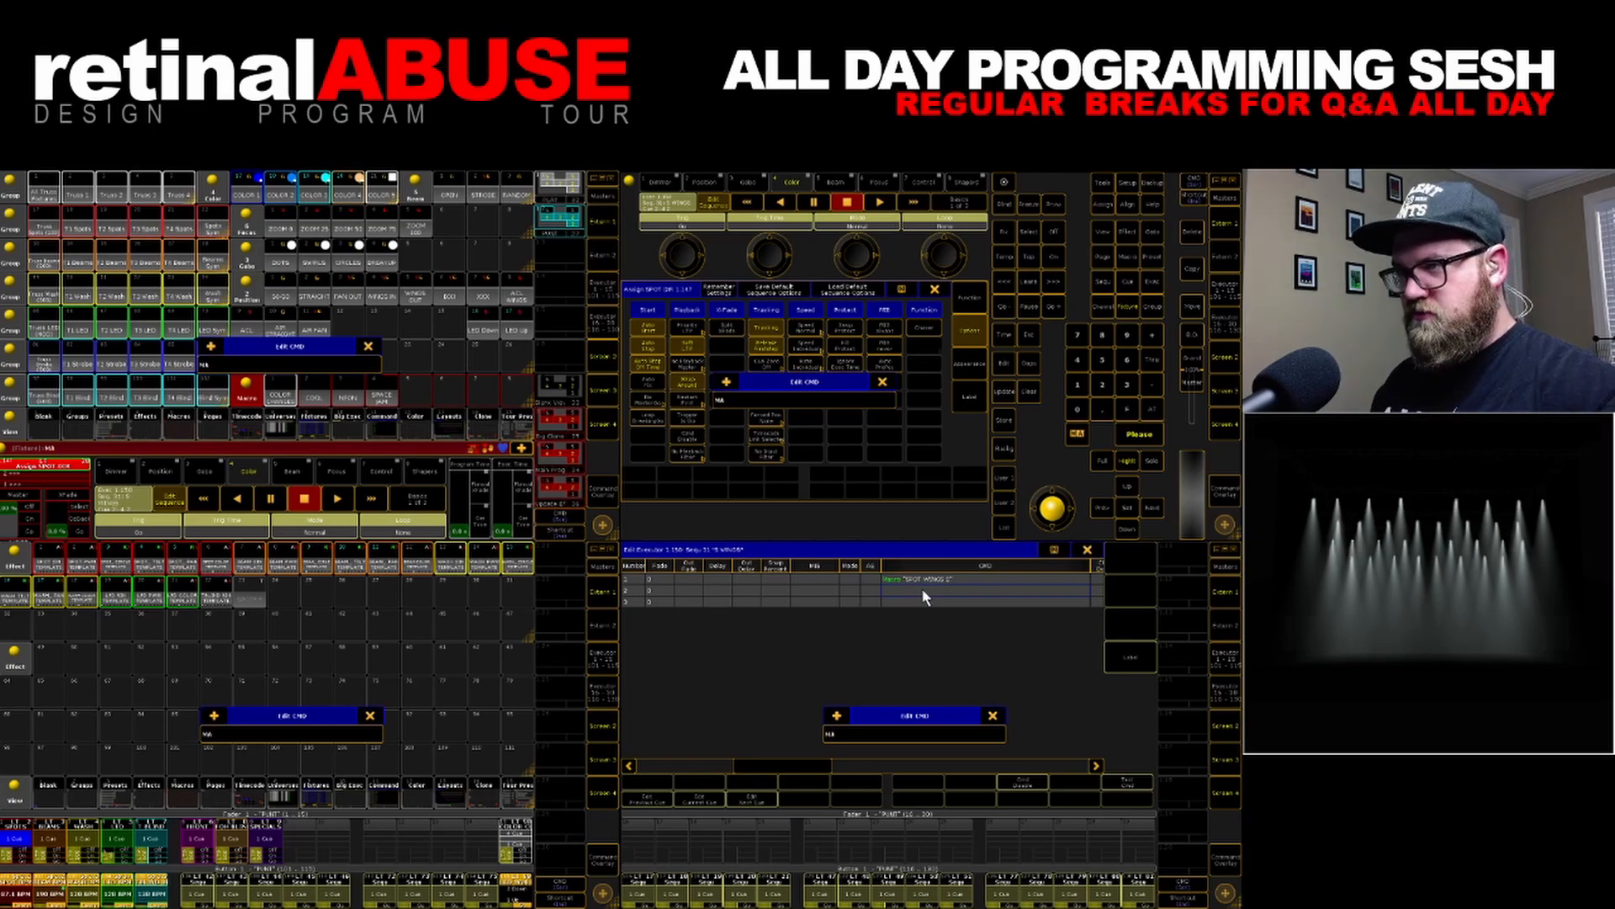
text( "SPO)
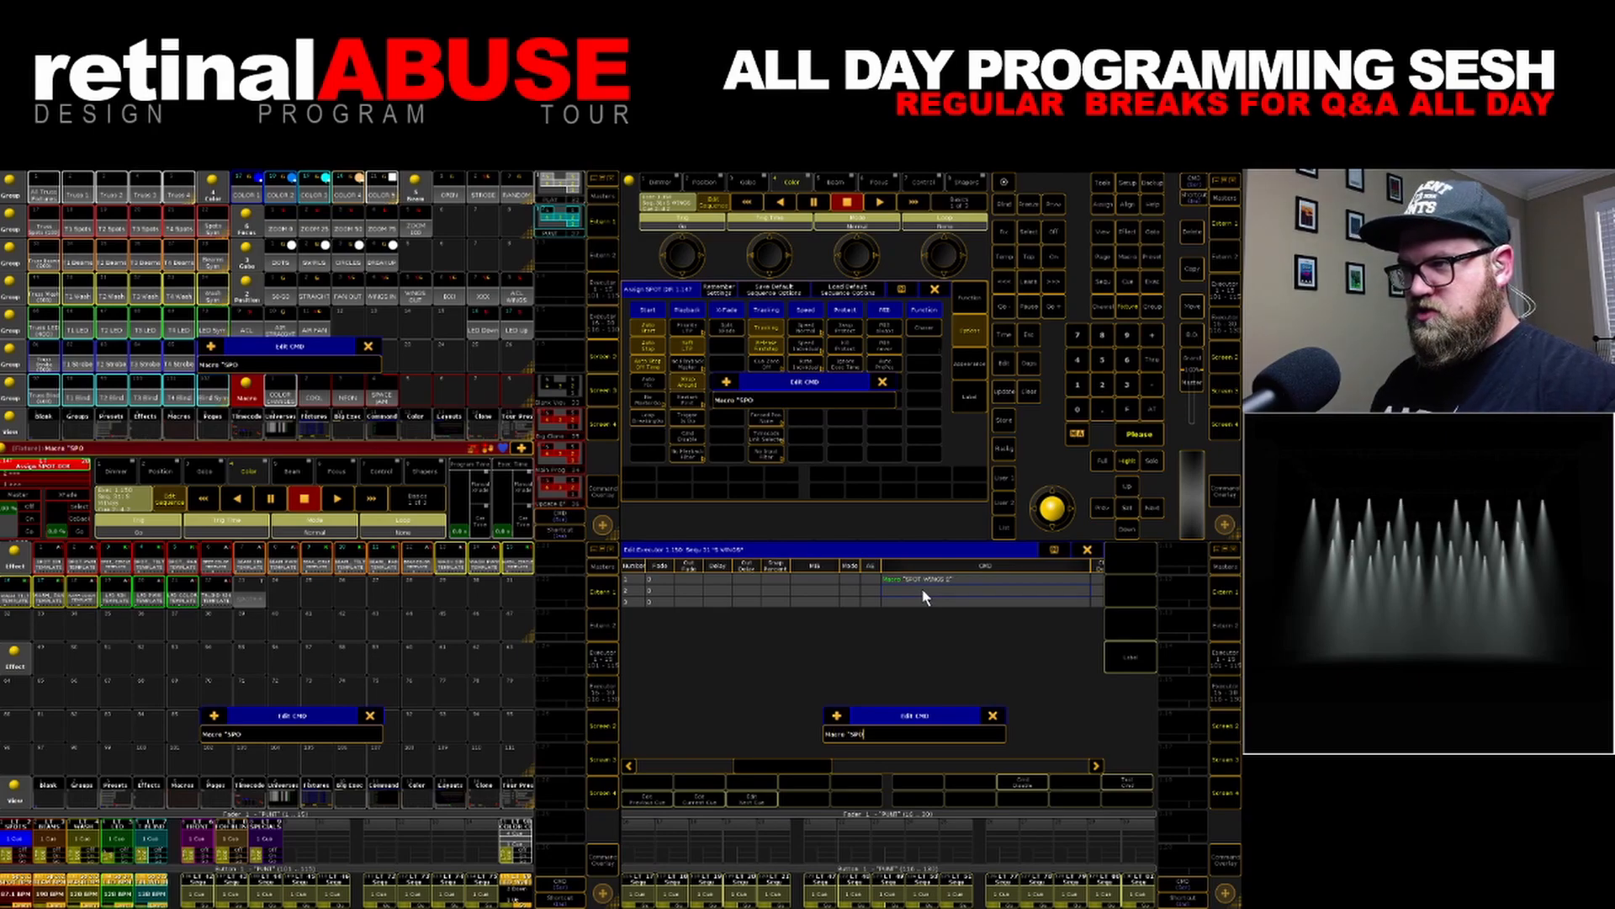
text(T WINGS 4)
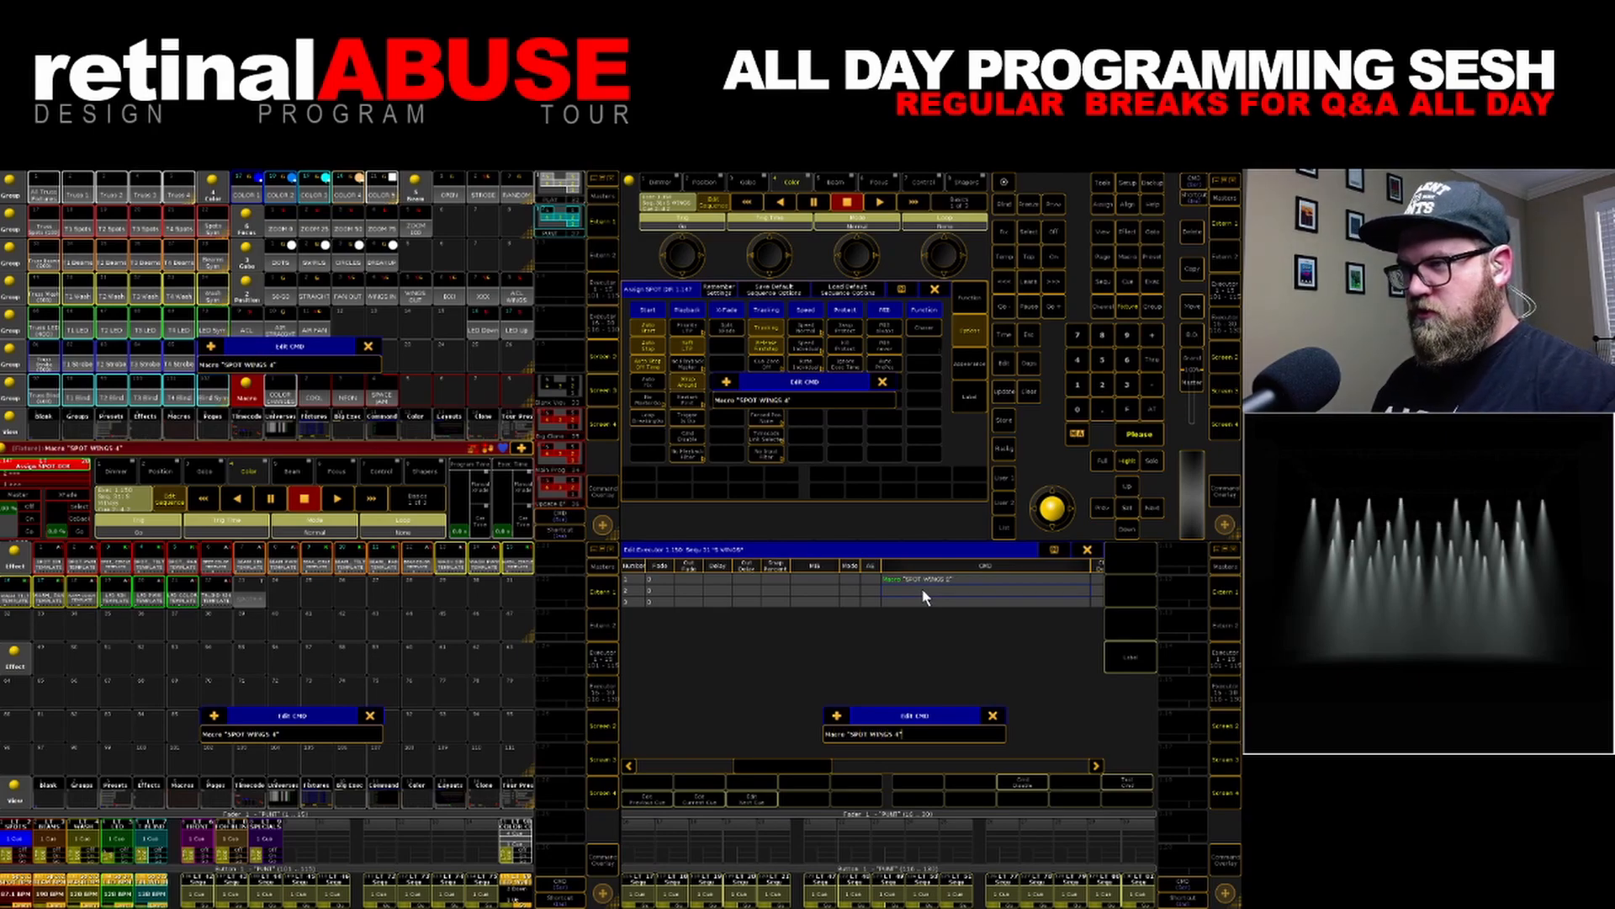
key(Return)
Set the third cue's command to Macro "SPOT WINGS 8" and close the executor's assign and edit windows
double_click(908, 603)
text(macro "SP)
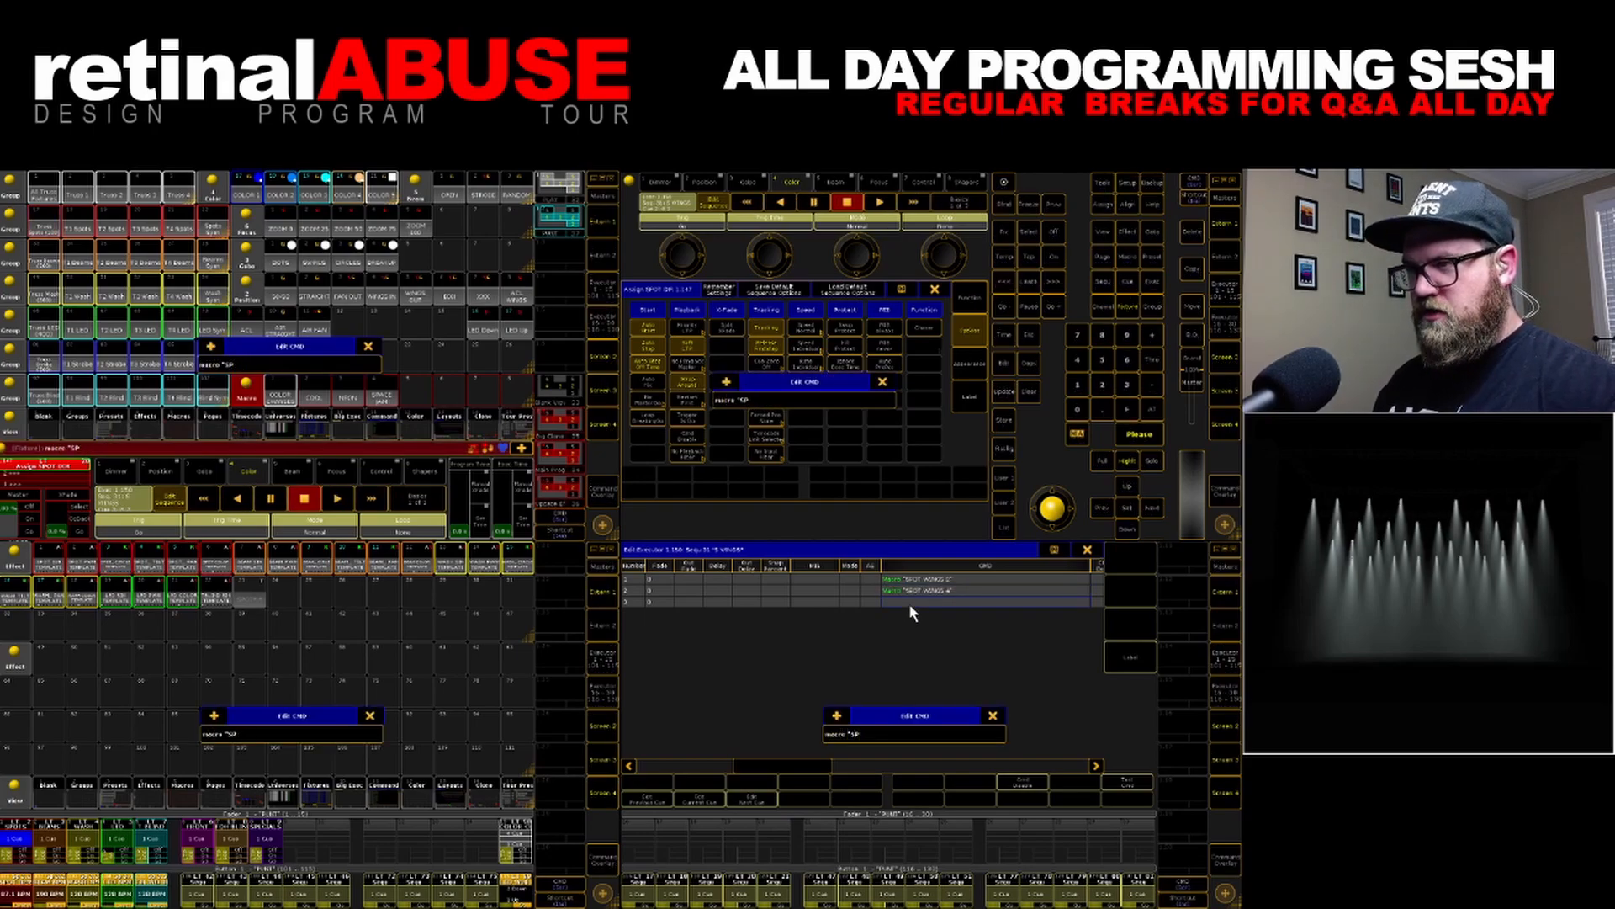
text(OT WINGS 6)
key(Return)
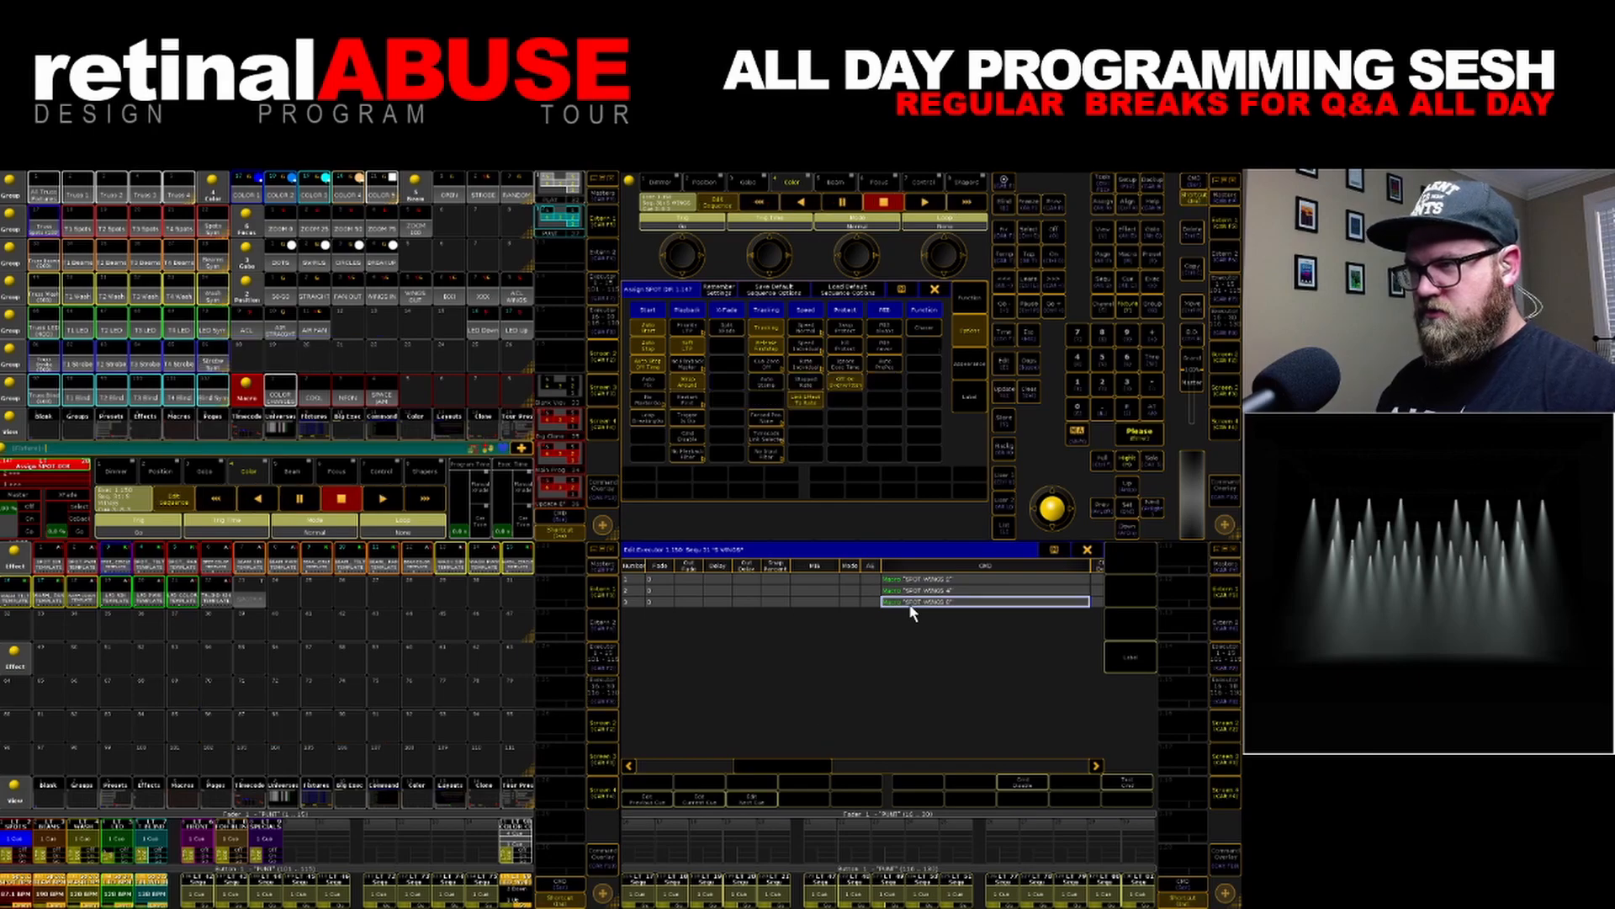
click(935, 289)
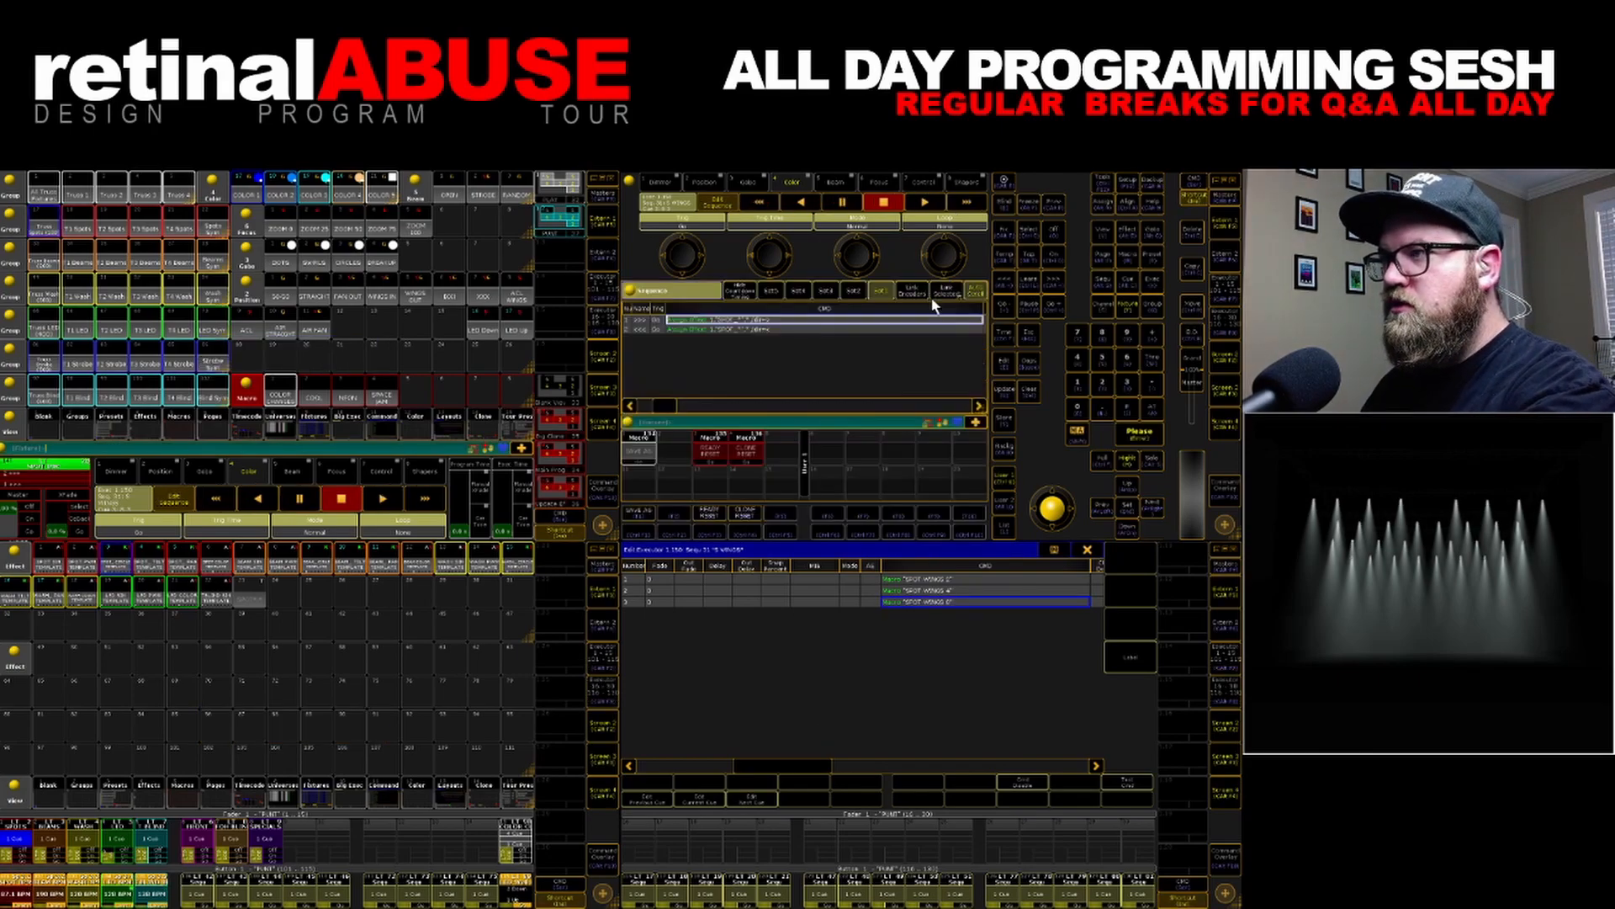
click(1087, 548)
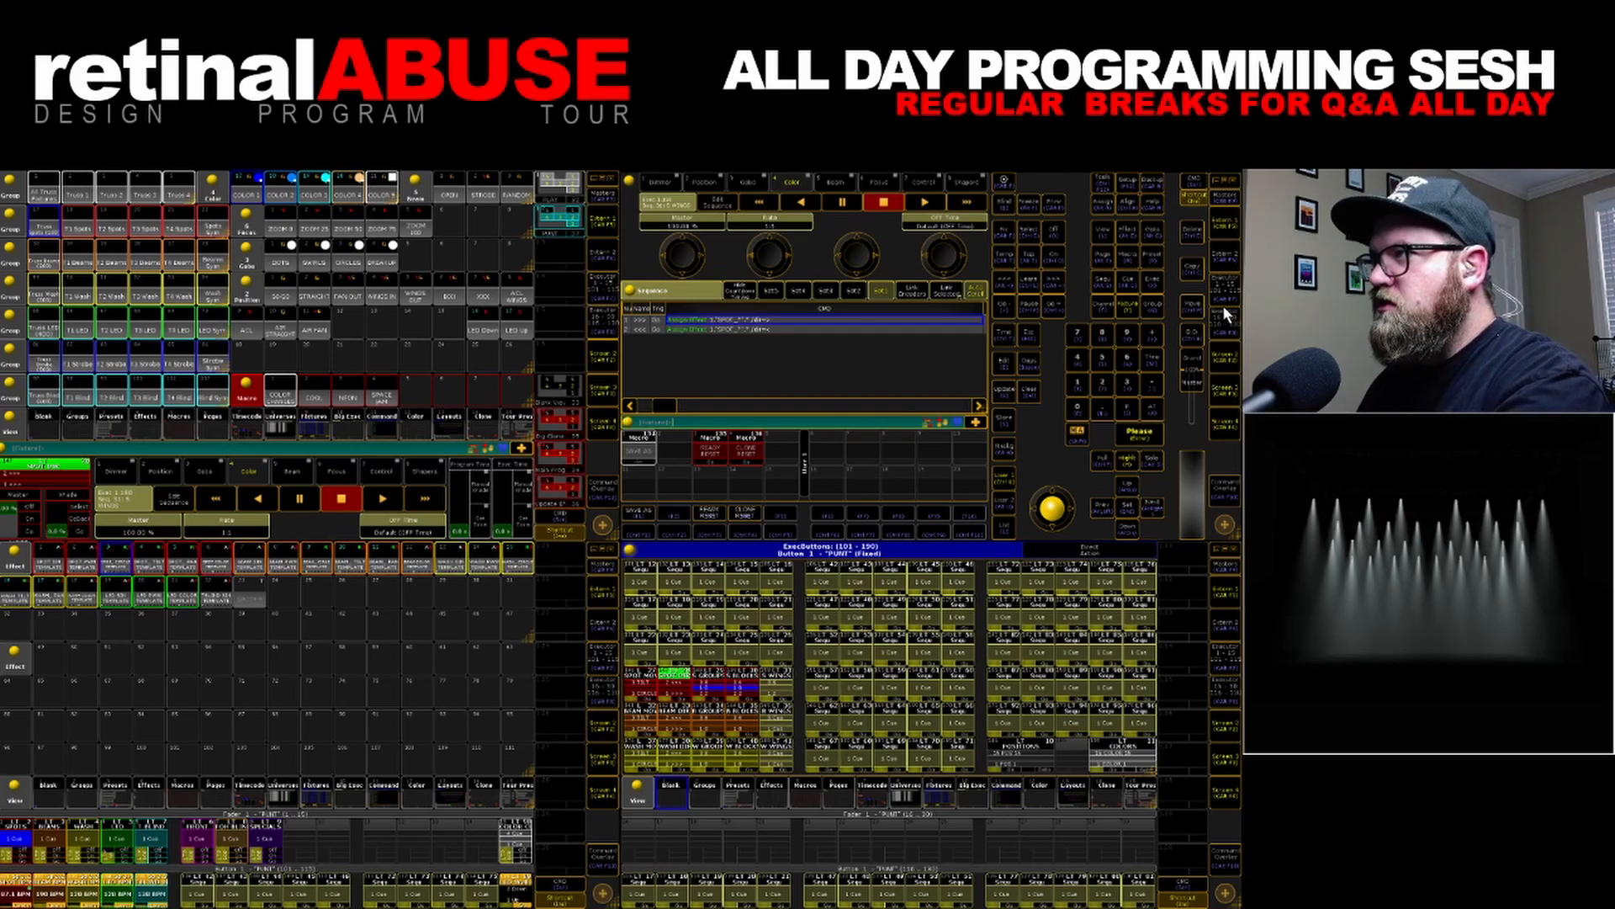
Copy the SPOT WINGS 2 macro to pool slot 172 and label the copy SPOT WINGS 4
click(1233, 225)
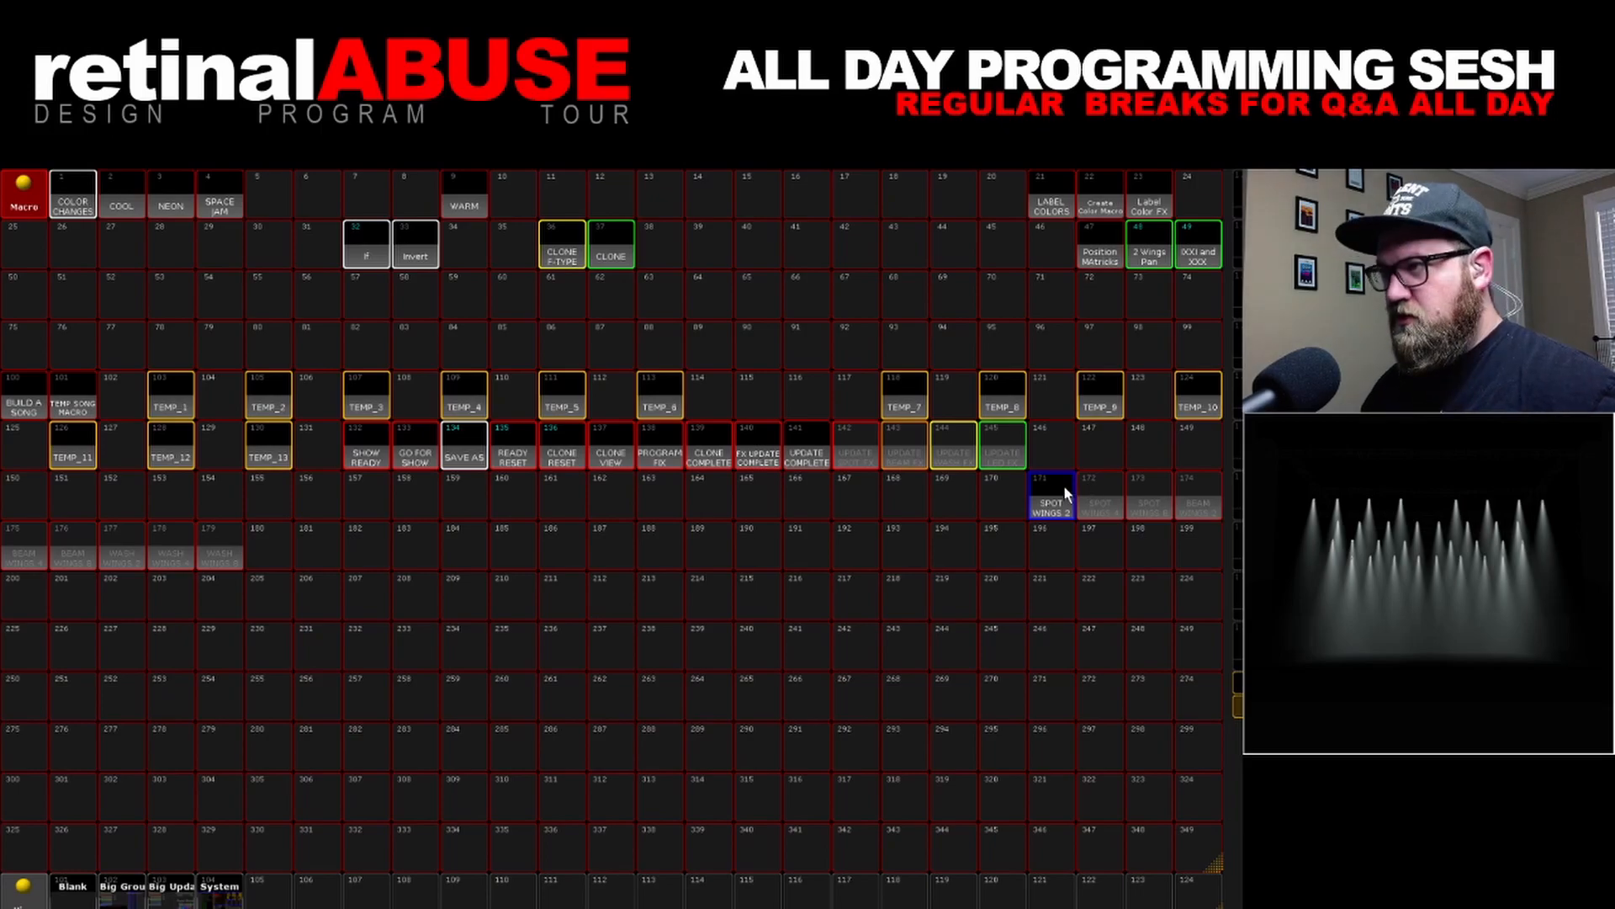
click(1093, 503)
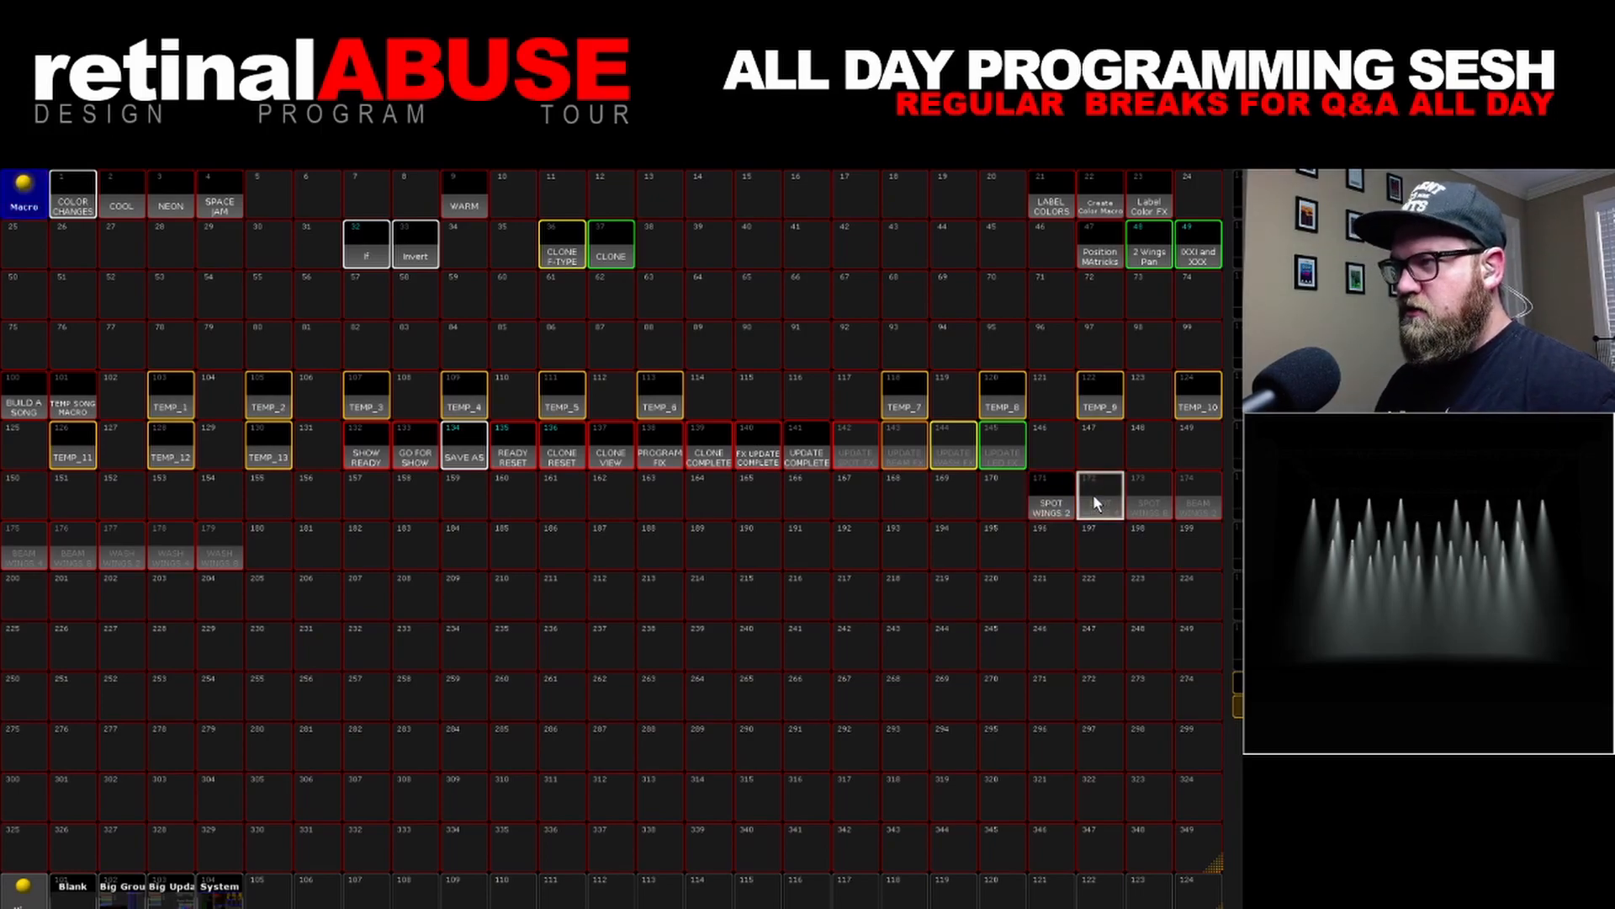
click(1093, 503)
text(4)
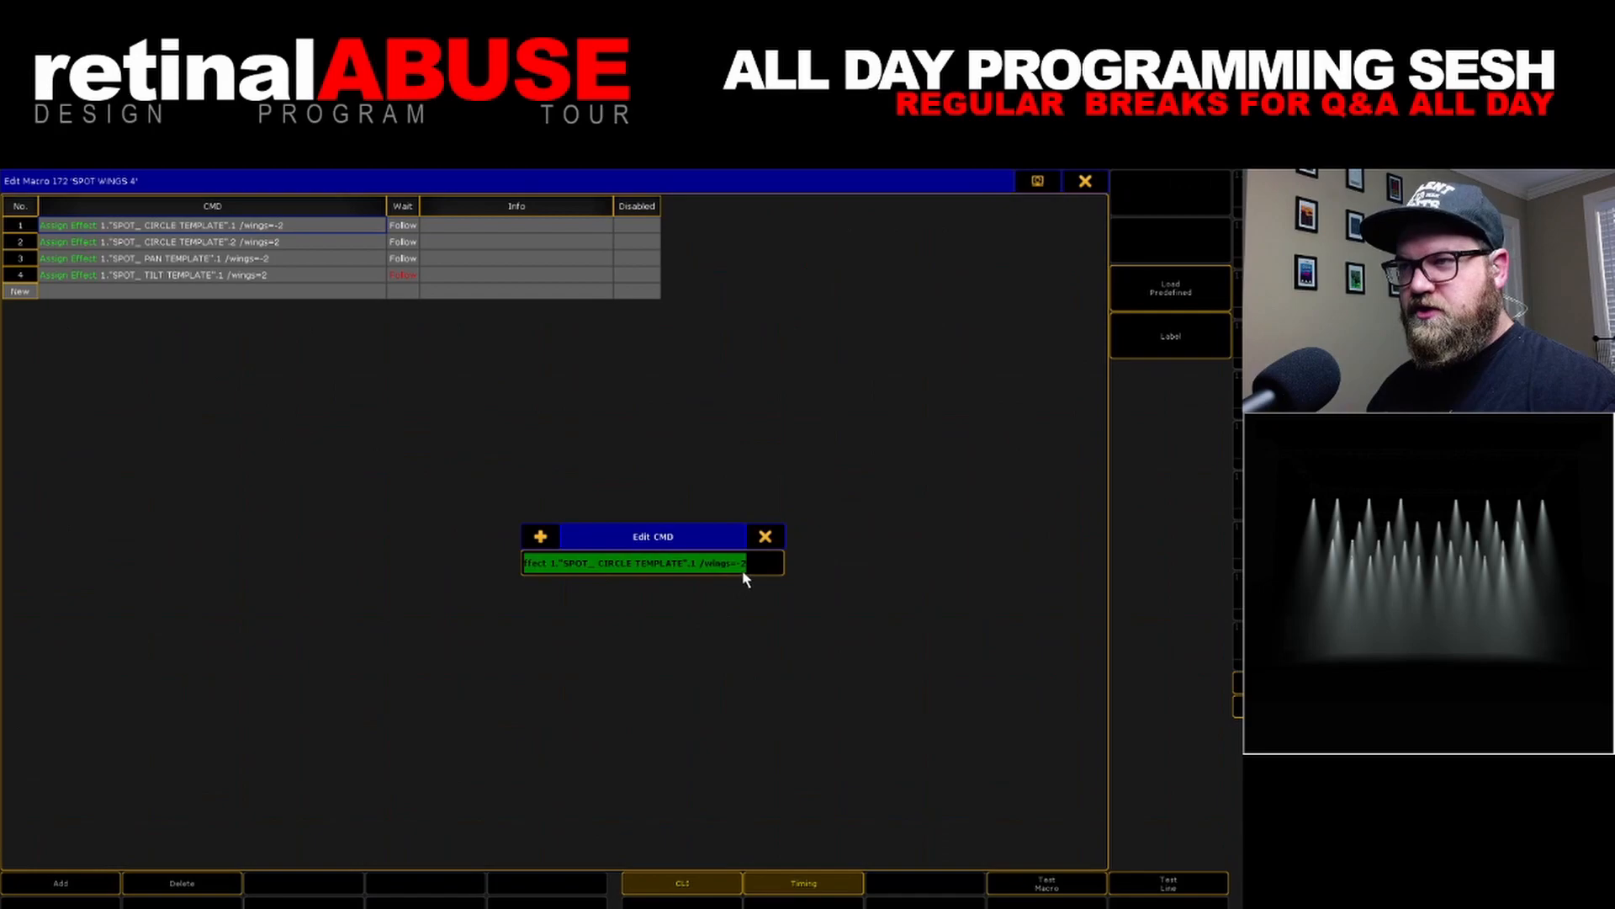
In SPOT WINGS 4, set wings to -4 for CIRCLE line 1 and PAN, and to 4 for CIRCLE line 2 and TILT
double_click(742, 564)
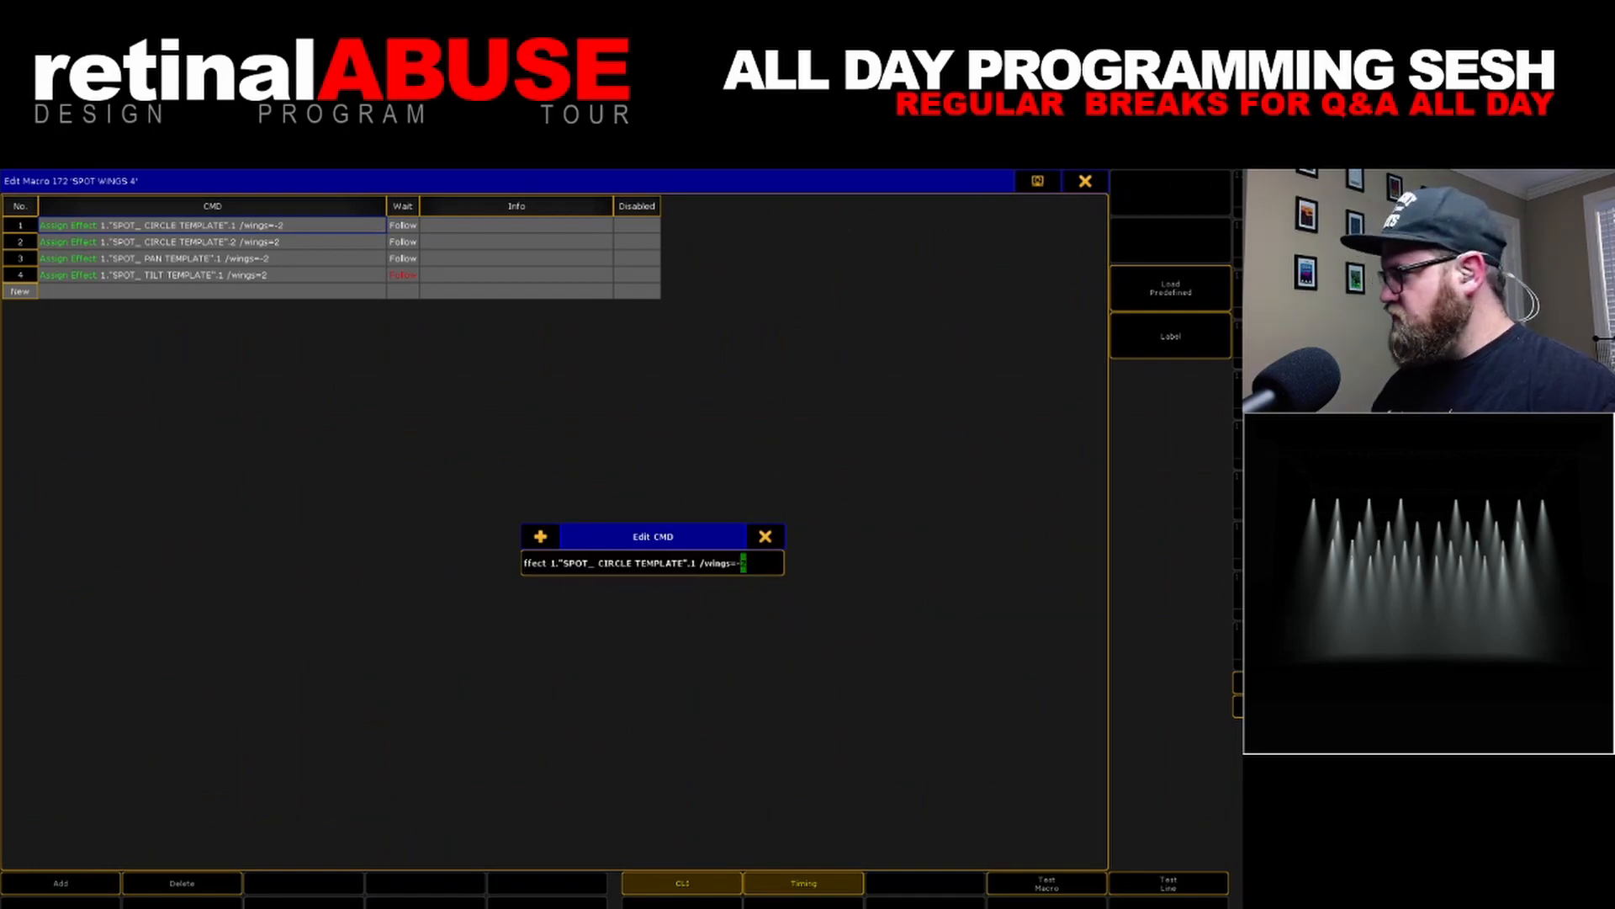
text(4)
key(Return)
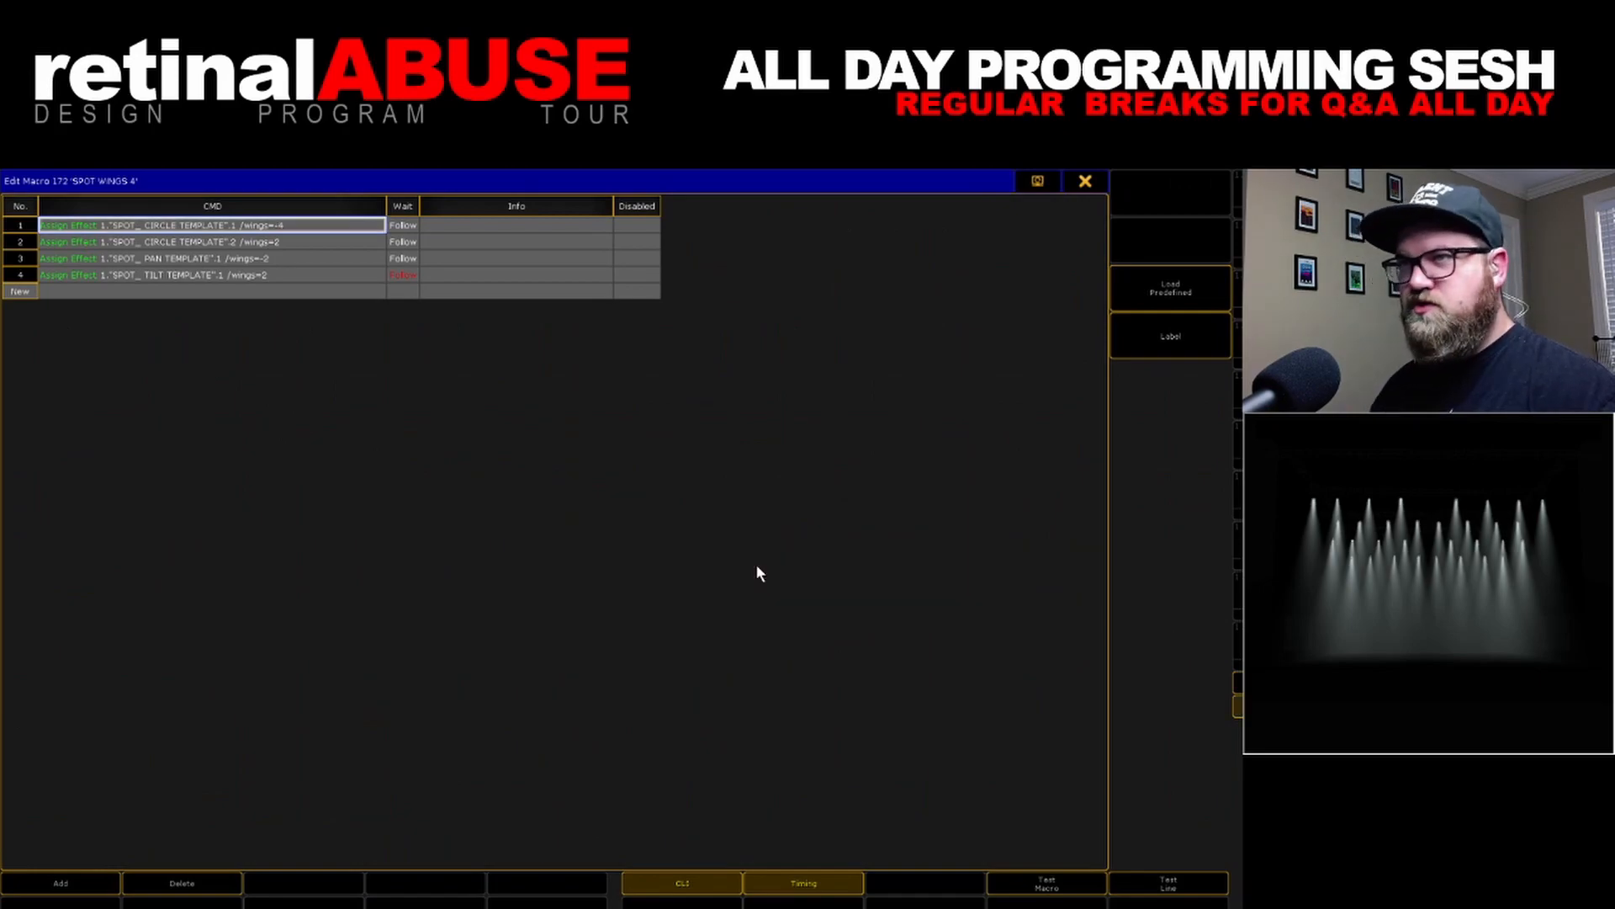
double_click(307, 243)
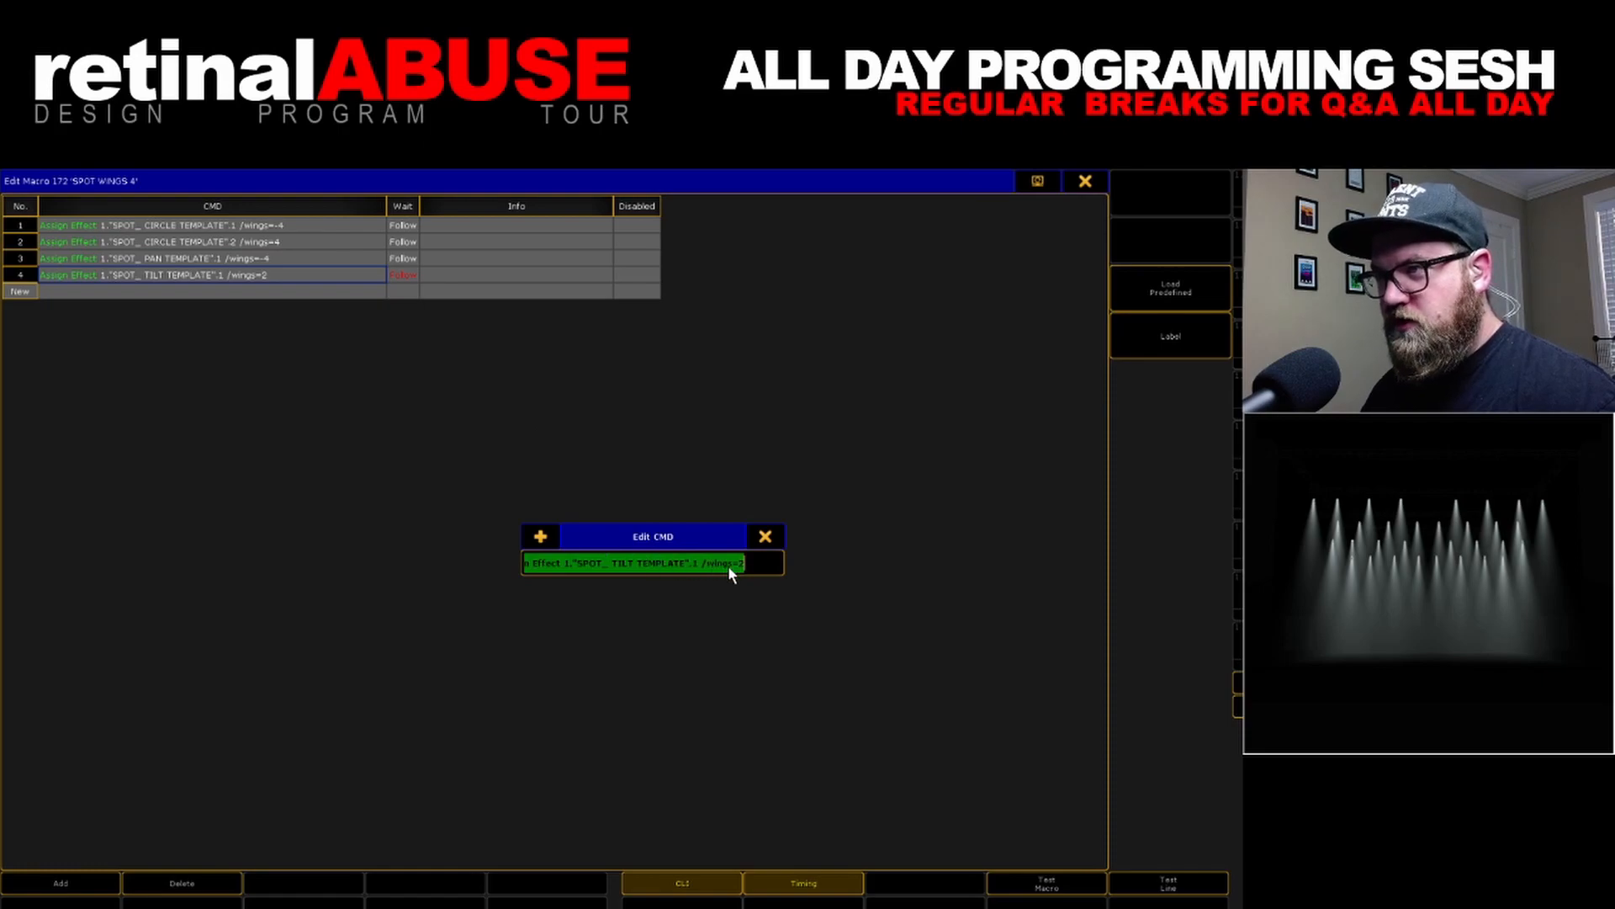
double_click(741, 563)
text(4)
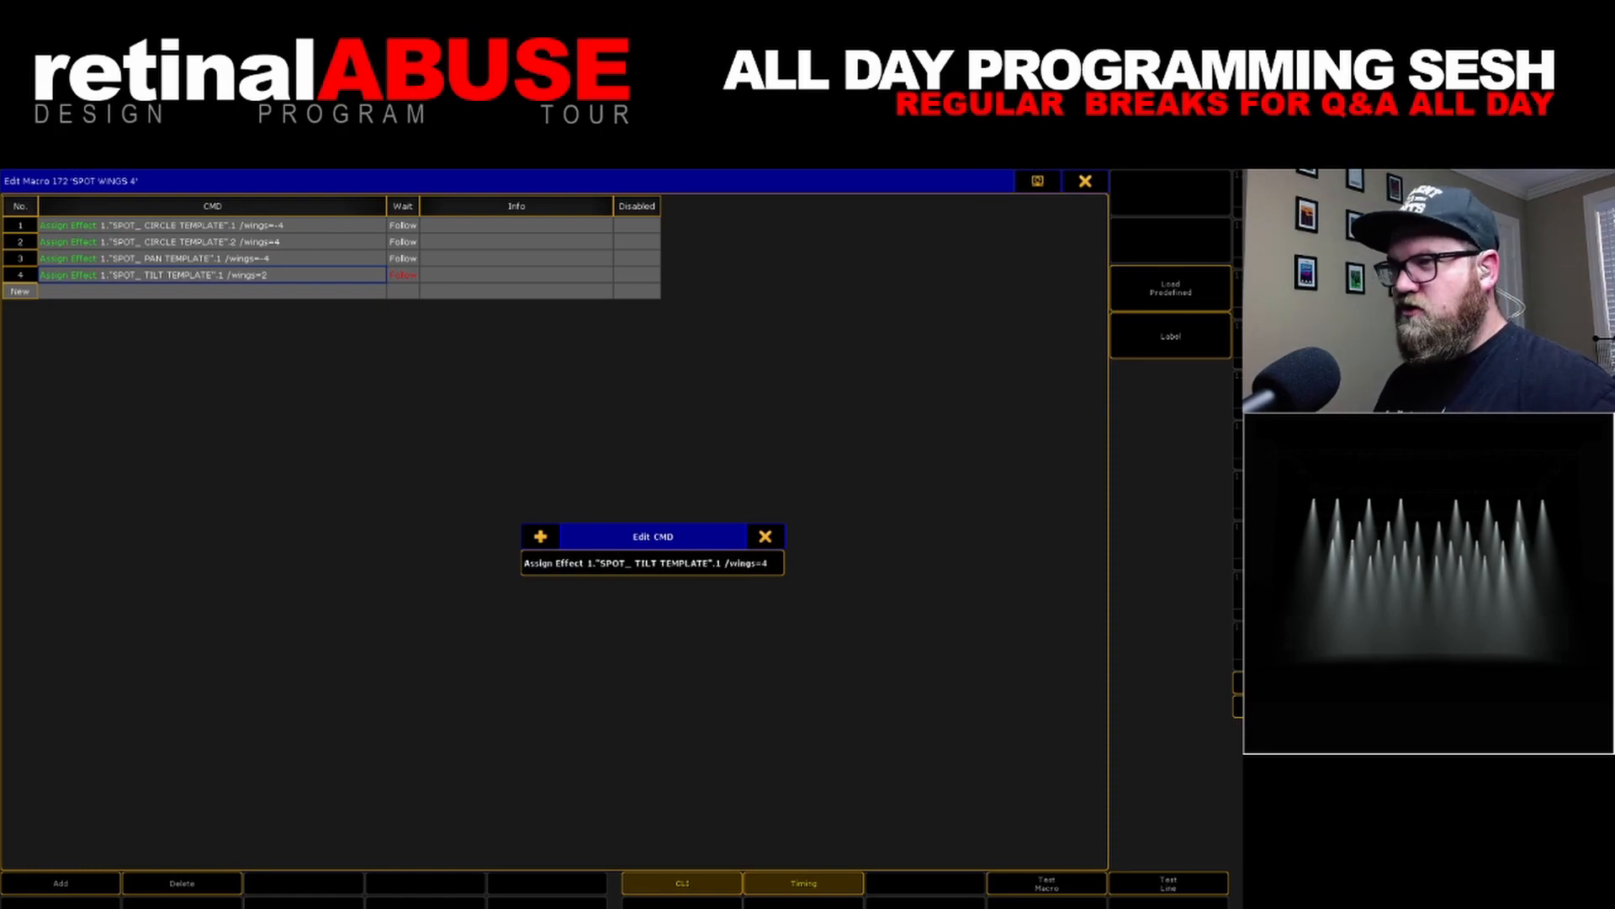
key(Return)
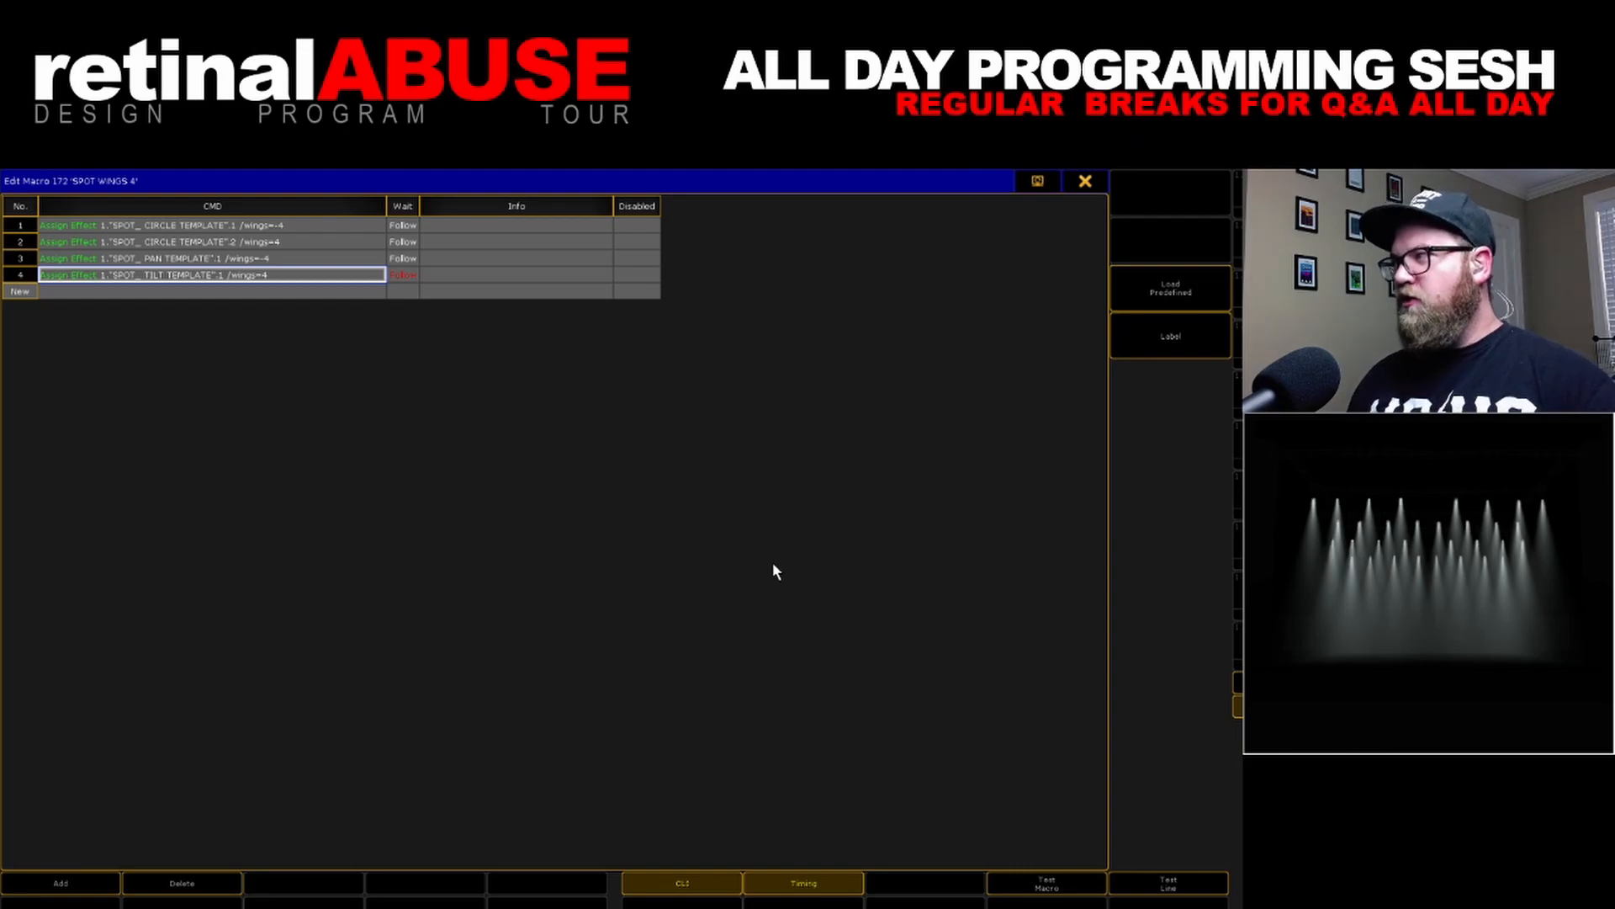
click(1085, 182)
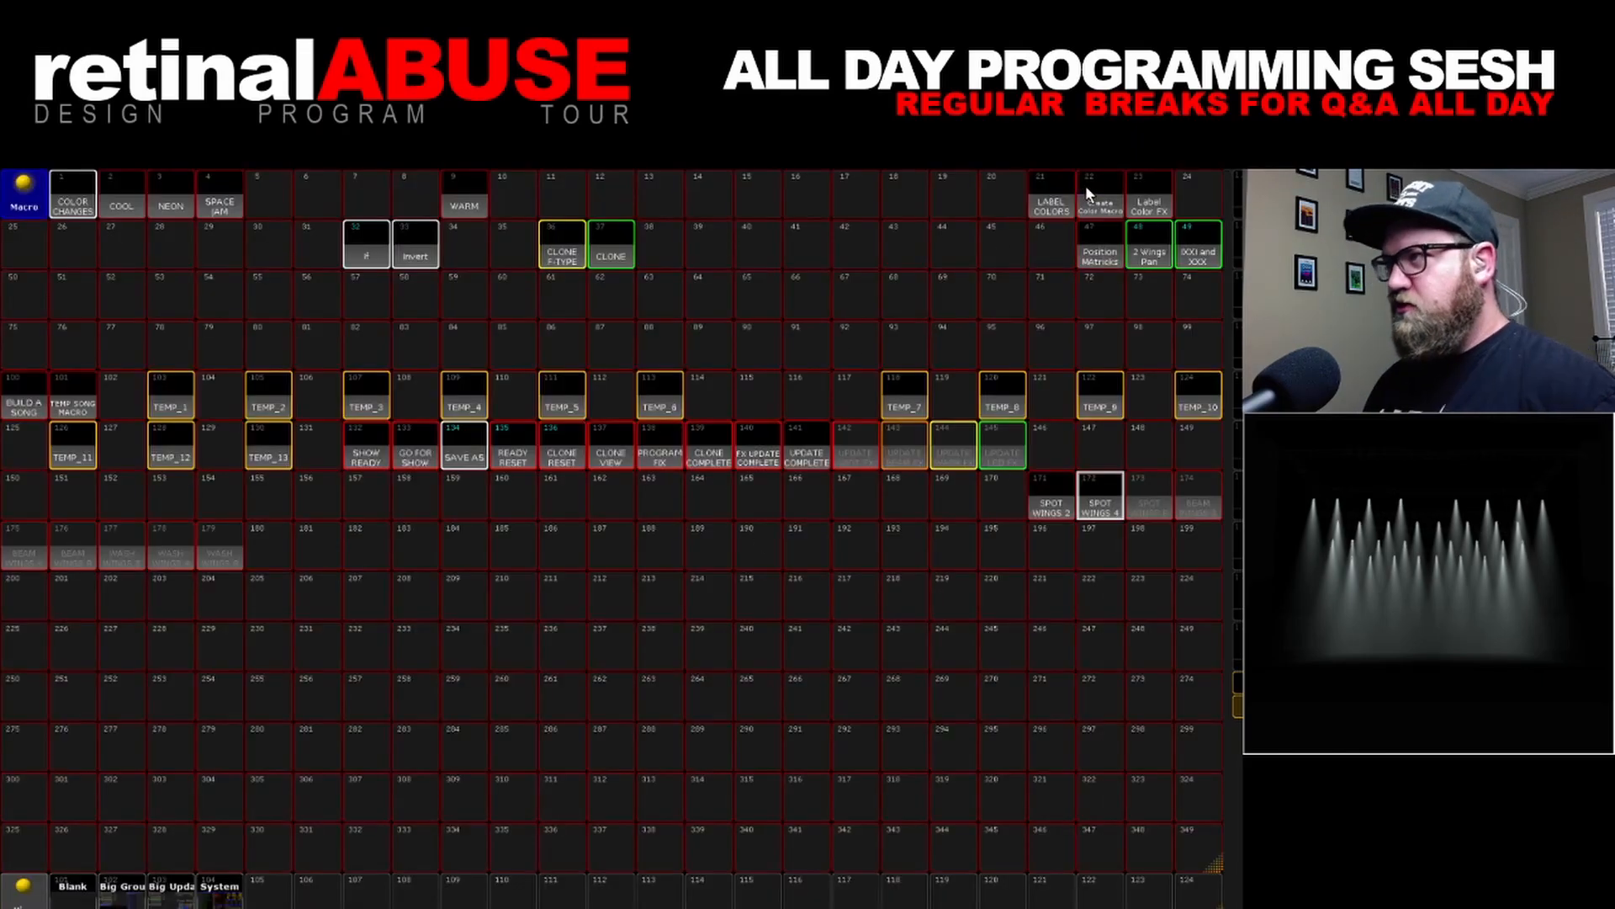
Copy the SPOT WINGS 4 macro to pool slot 173 and label the copy SPOT WINGS 8
click(1145, 503)
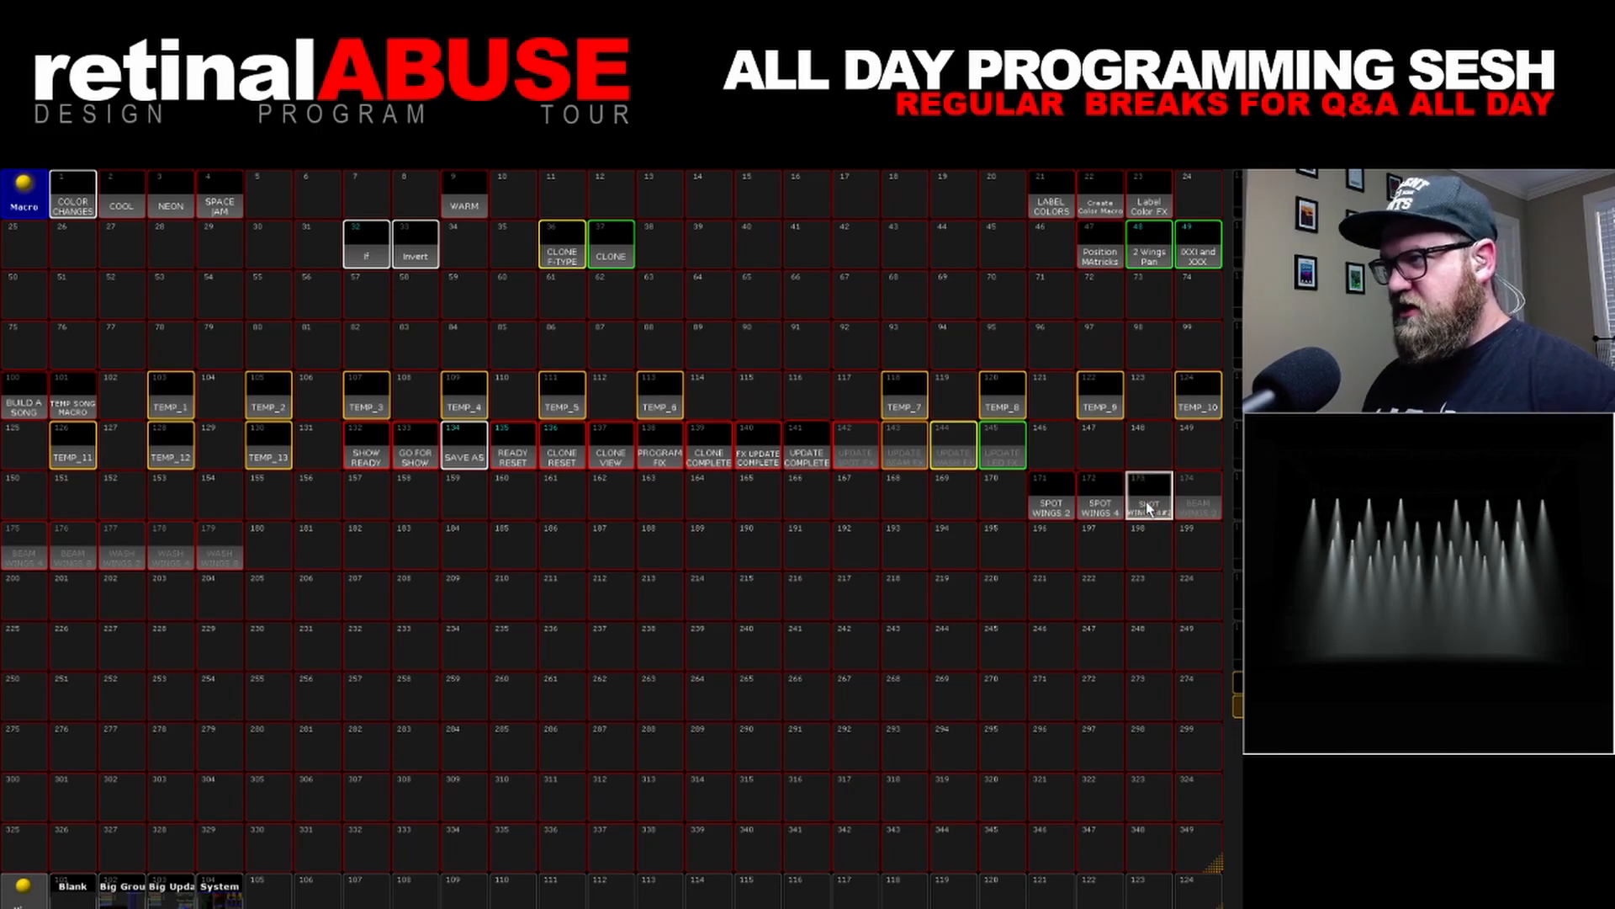
click(1146, 503)
click(1163, 342)
drag(616, 564, 594, 563)
text(8)
key(Return)
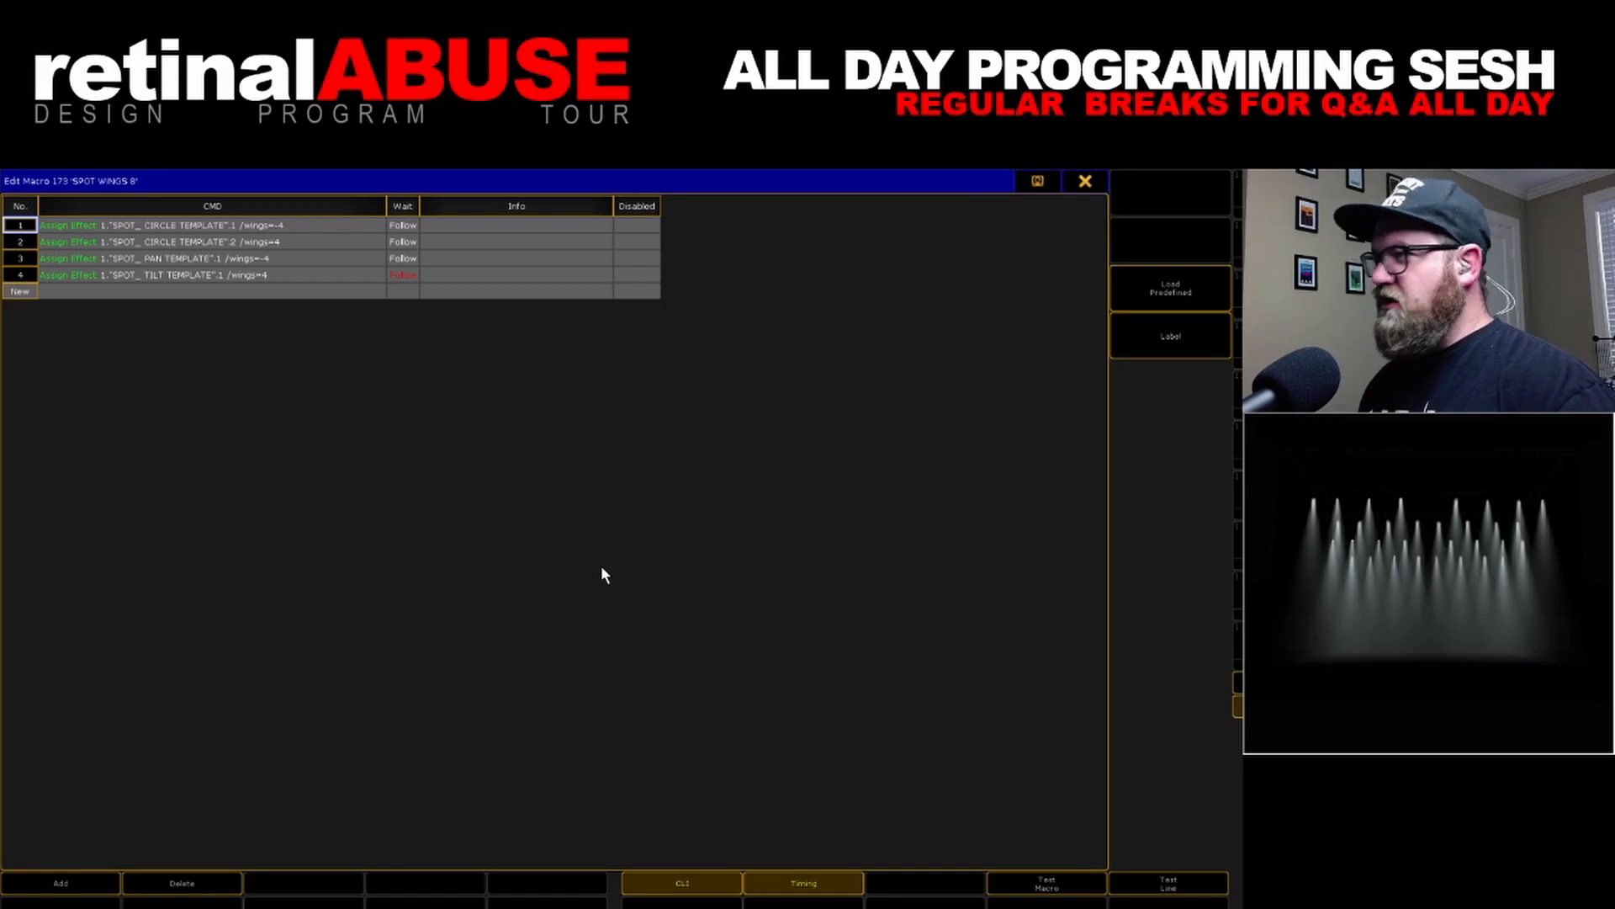
In SPOT WINGS 8, set wings to -8 for CIRCLE line 1 and PAN, and to 8 for CIRCLE line 2 and TILT
double_click(286, 225)
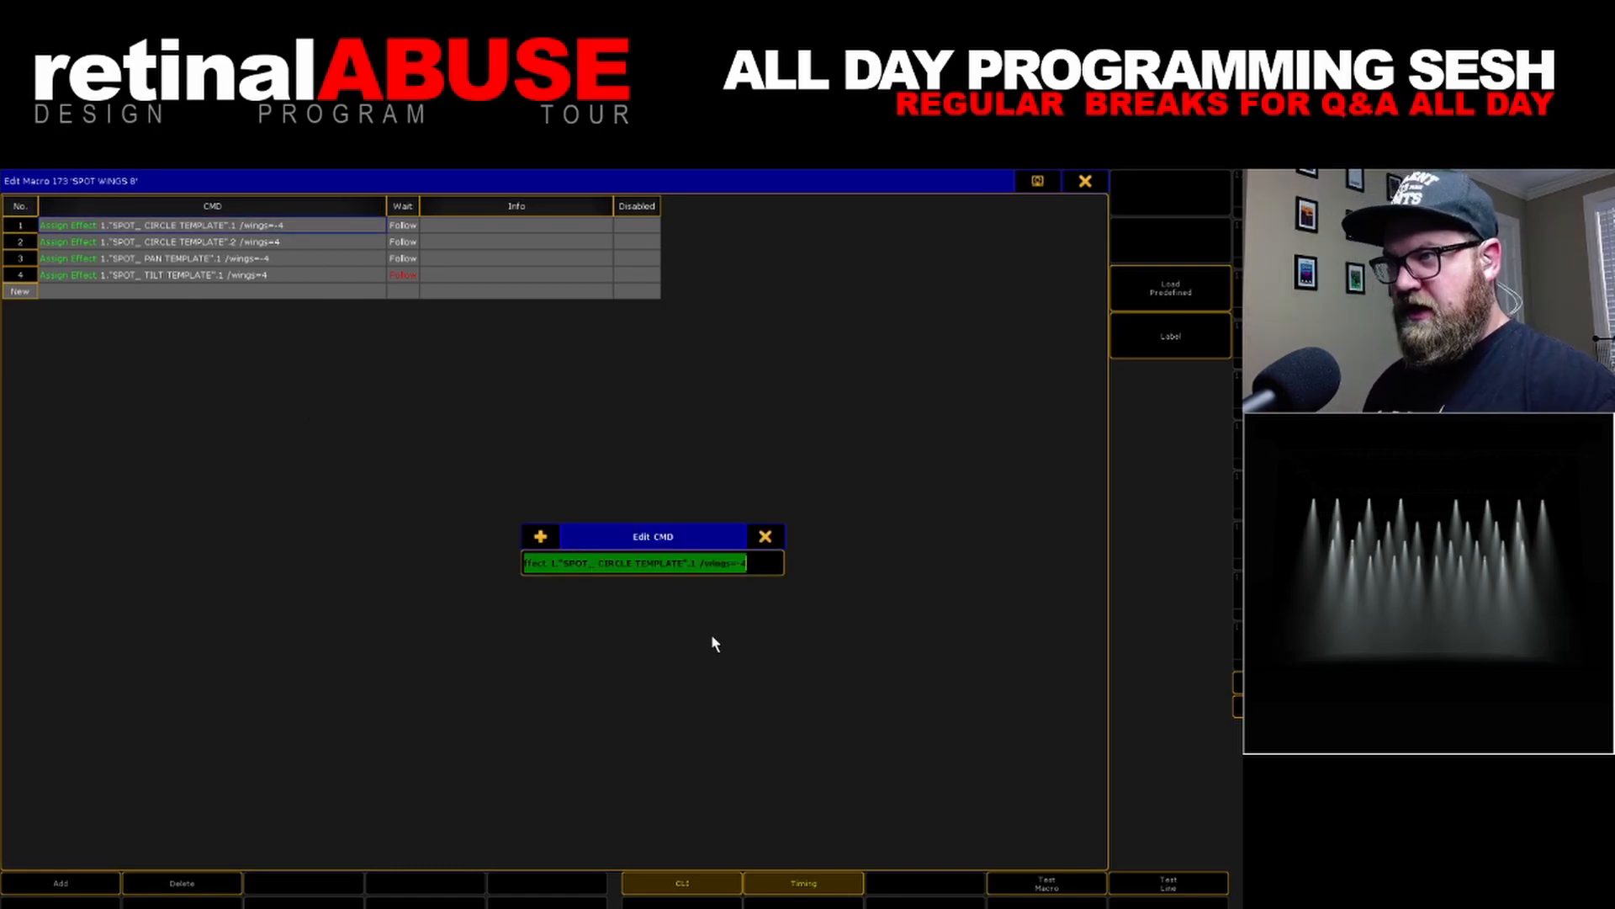
click(744, 569)
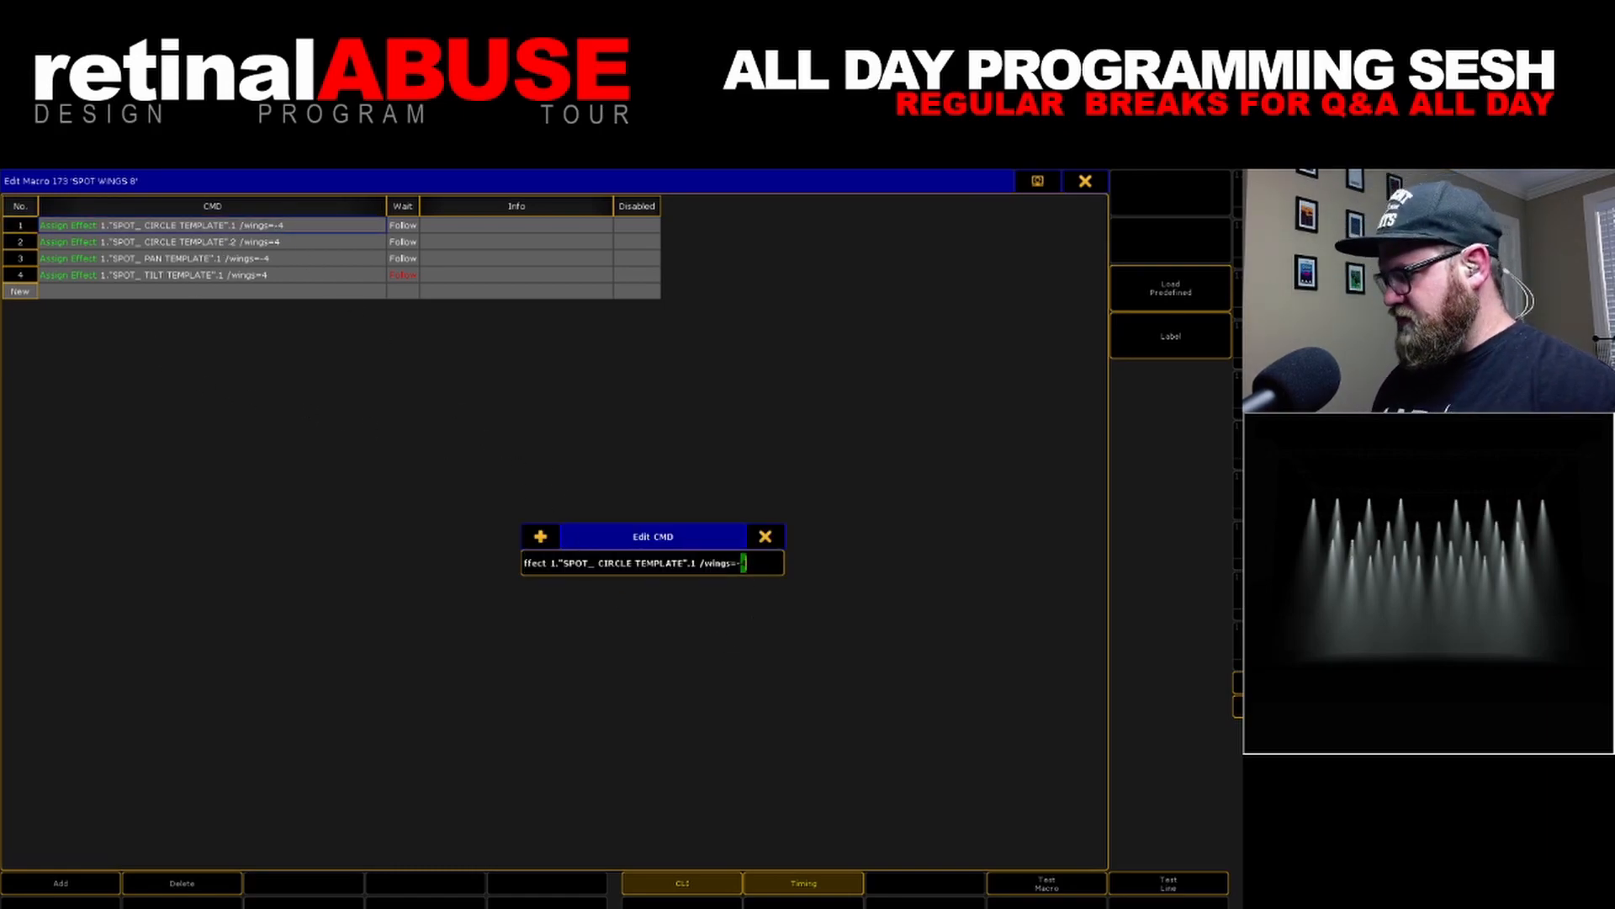
text(8)
key(Return)
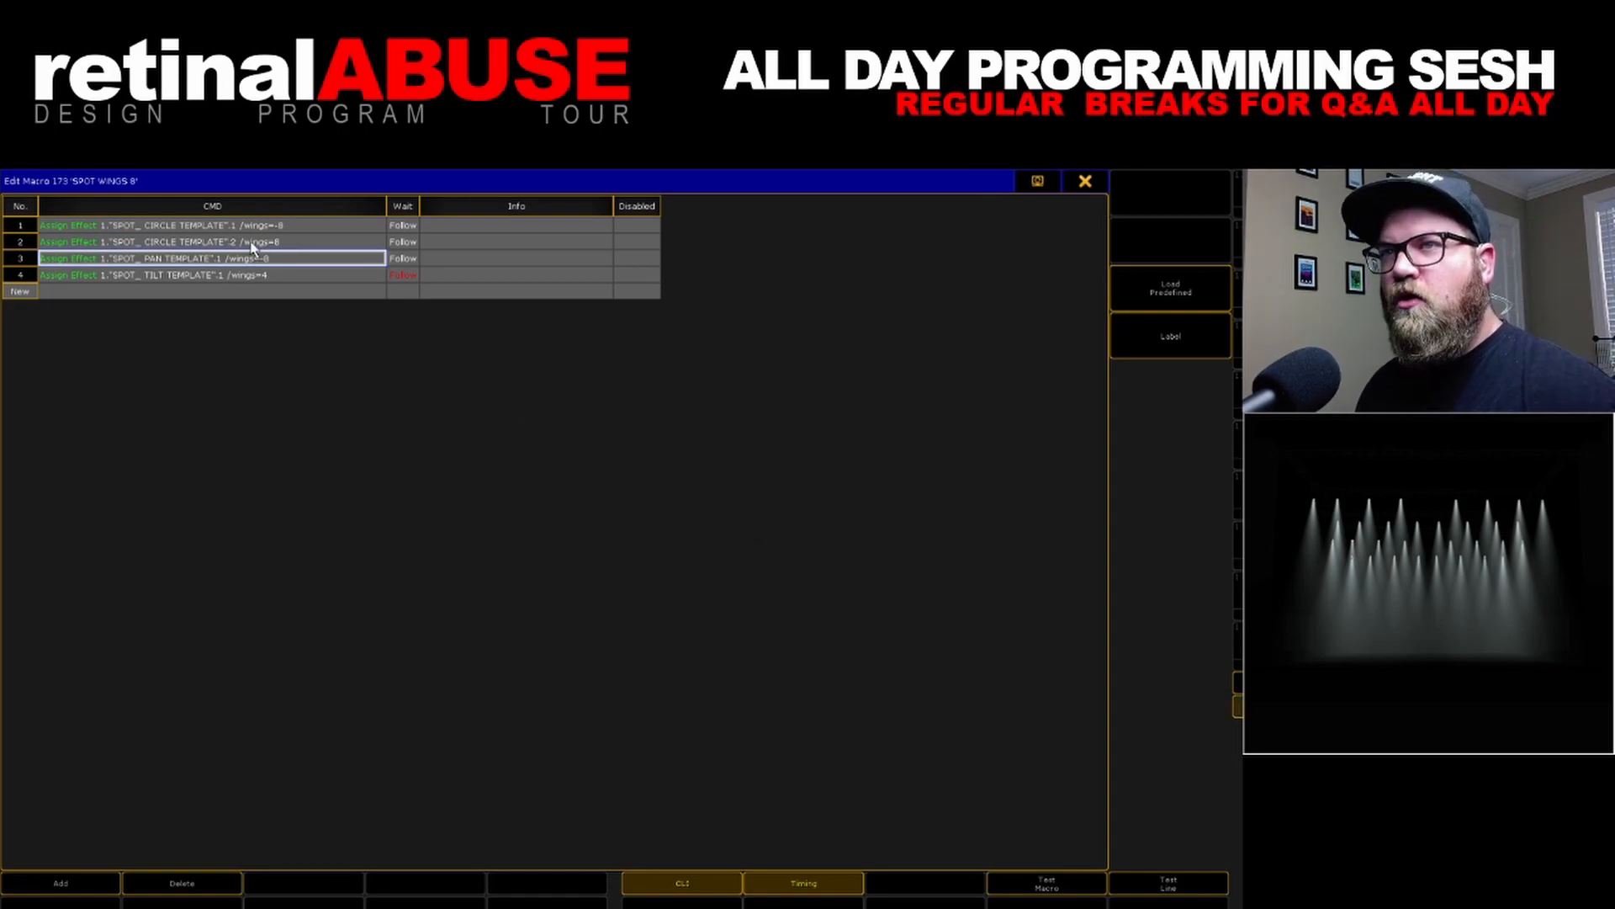
double_click(264, 274)
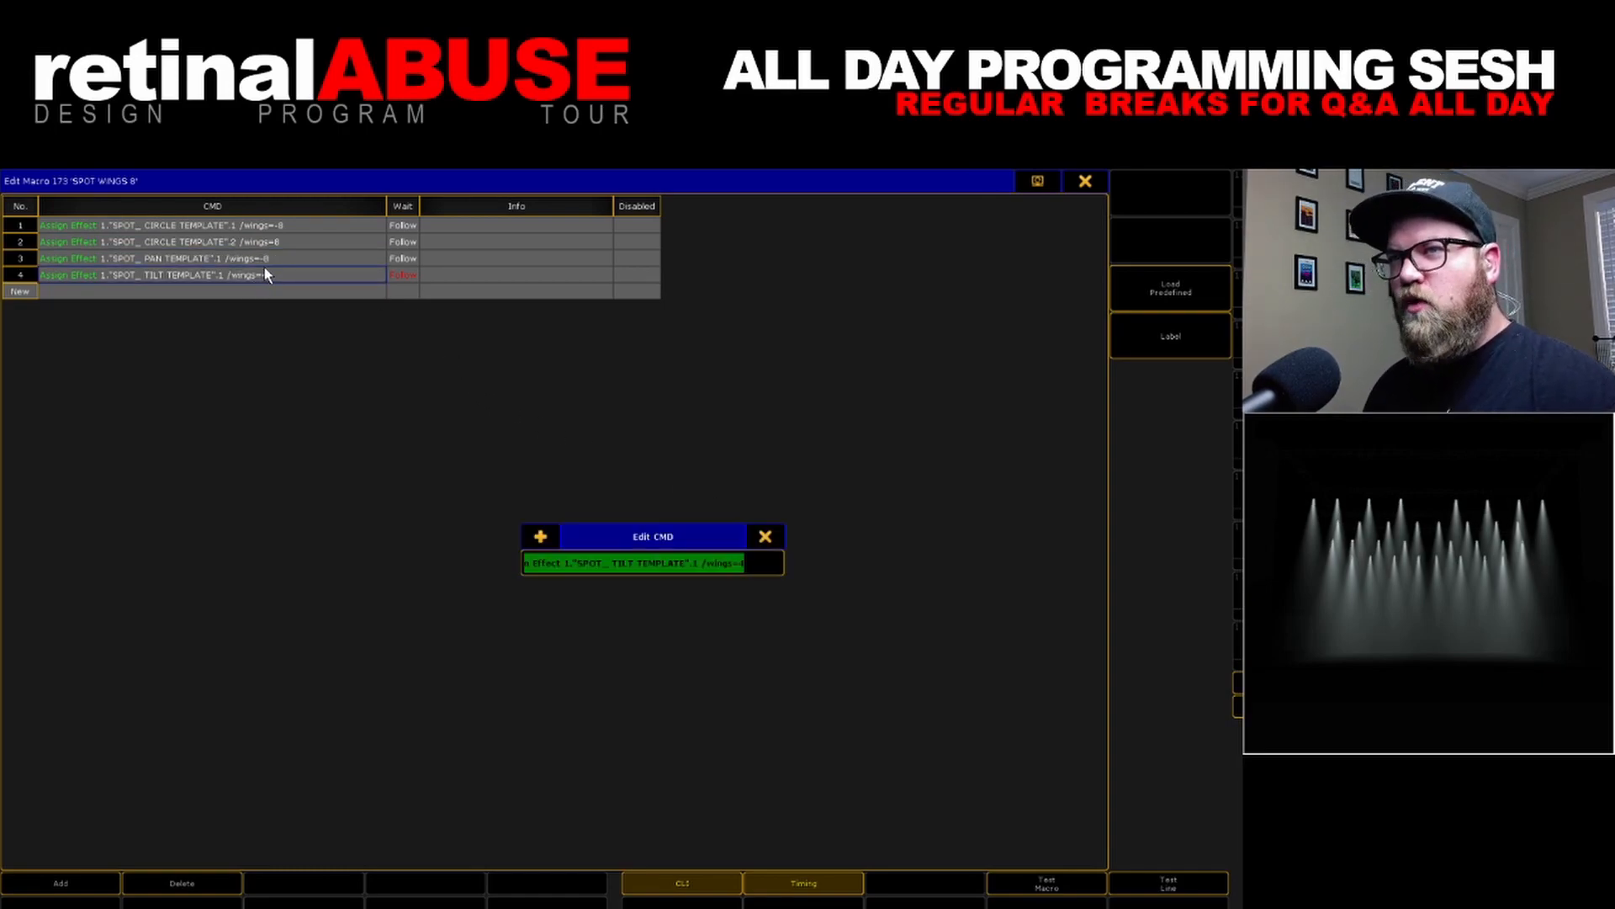
click(736, 563)
key(BackSpace)
text(8)
key(Return)
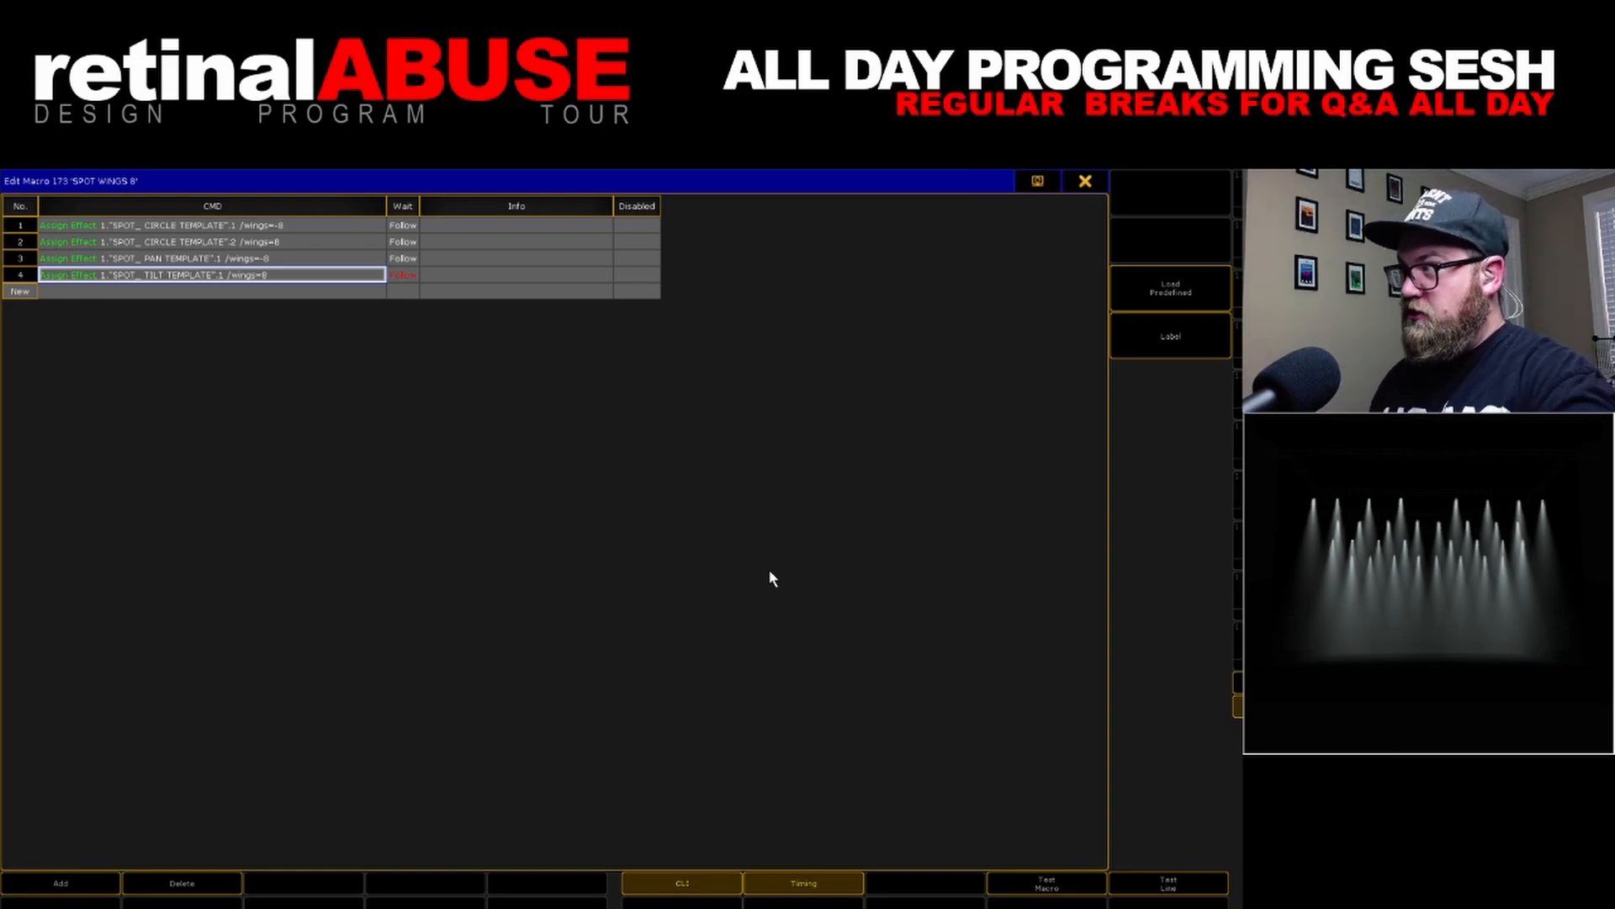
click(1084, 181)
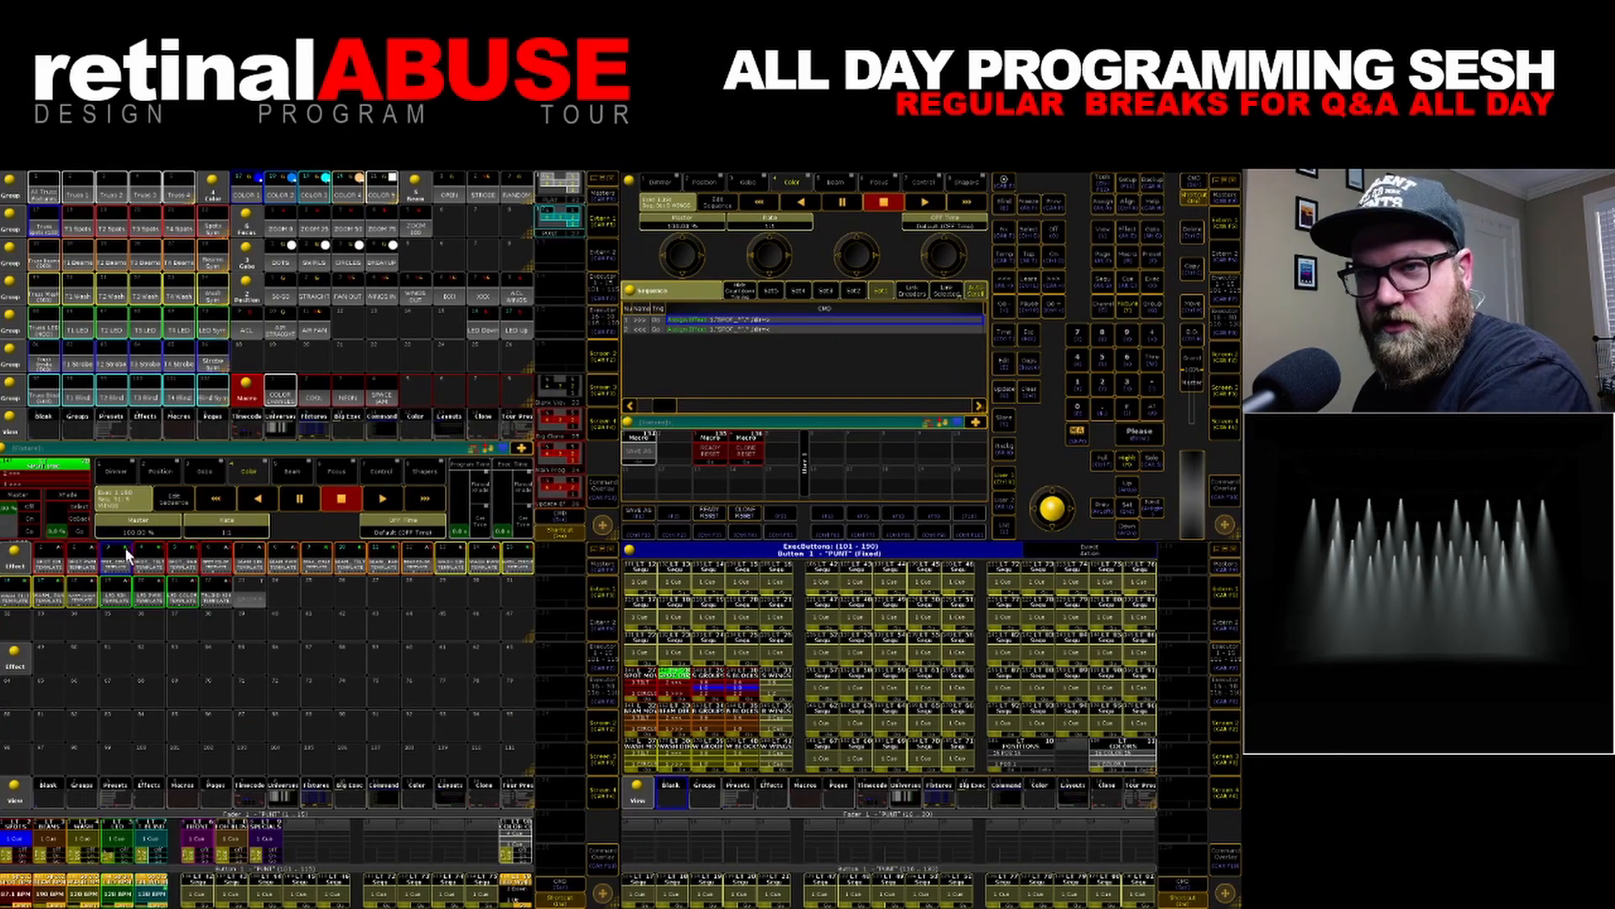
Run the spot wings executor and check the wings values of the SPOT circle, tilt and pan template effects
click(127, 555)
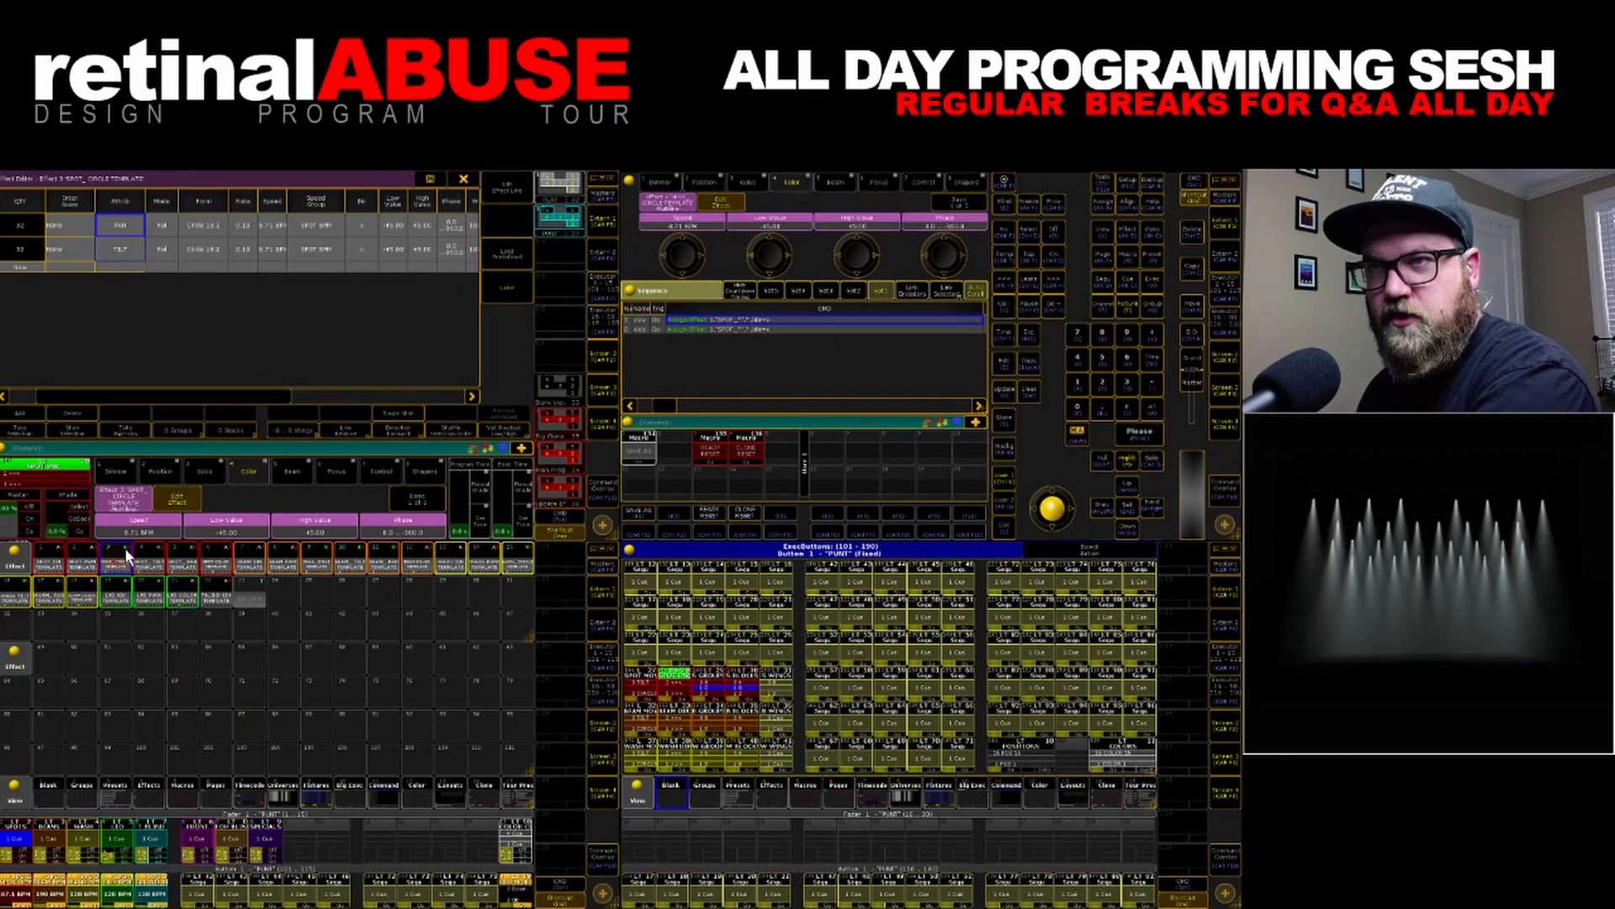
click(782, 703)
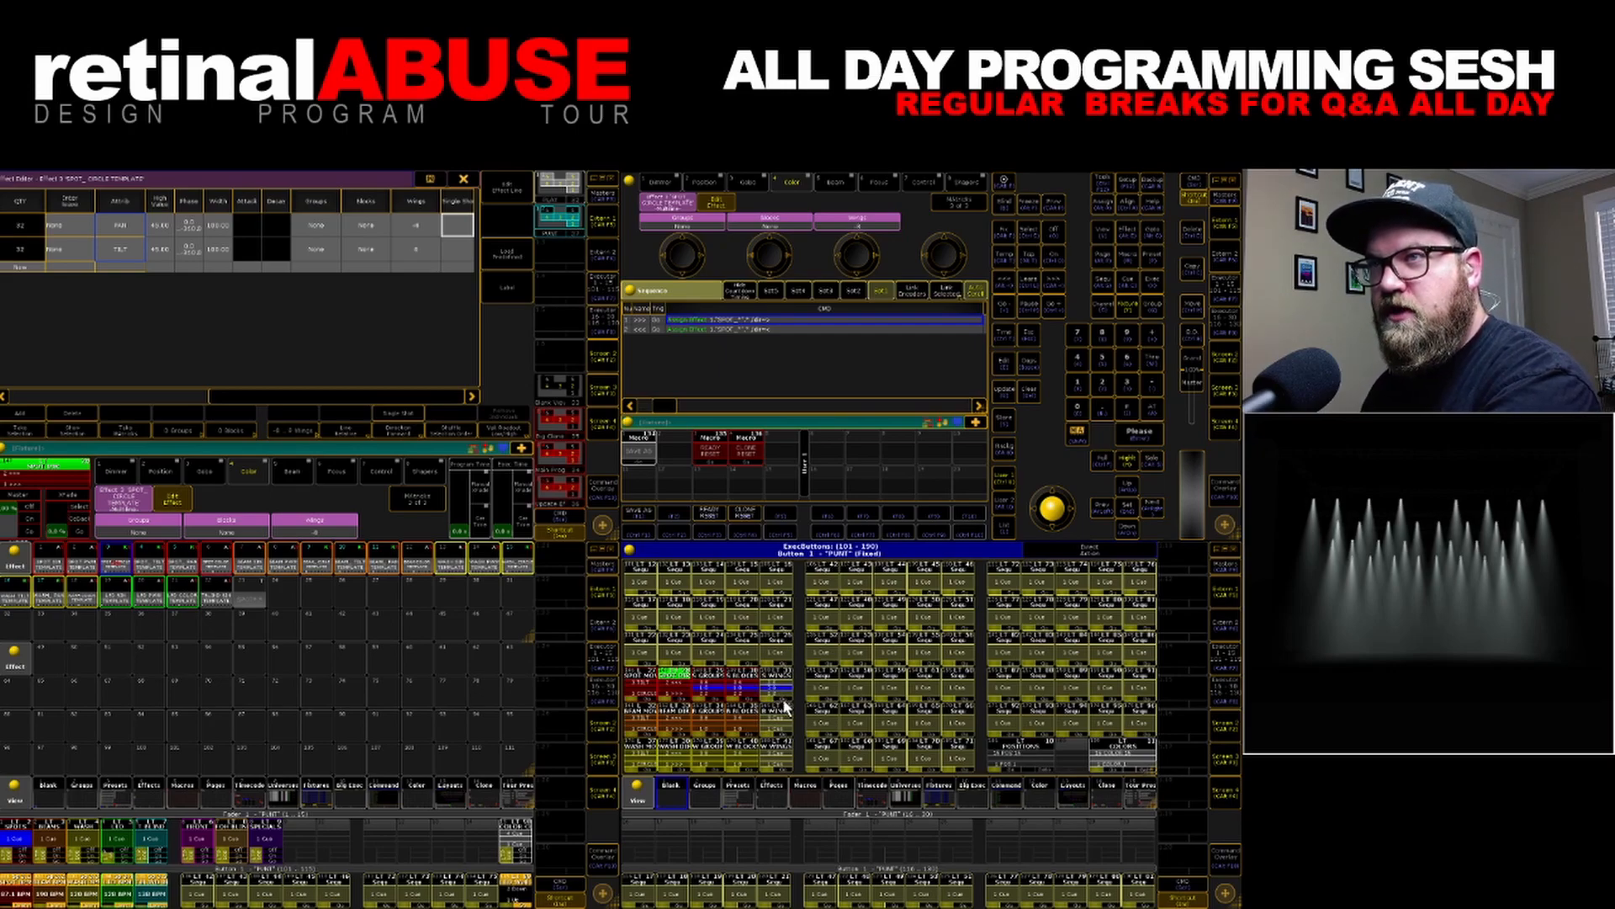
click(153, 569)
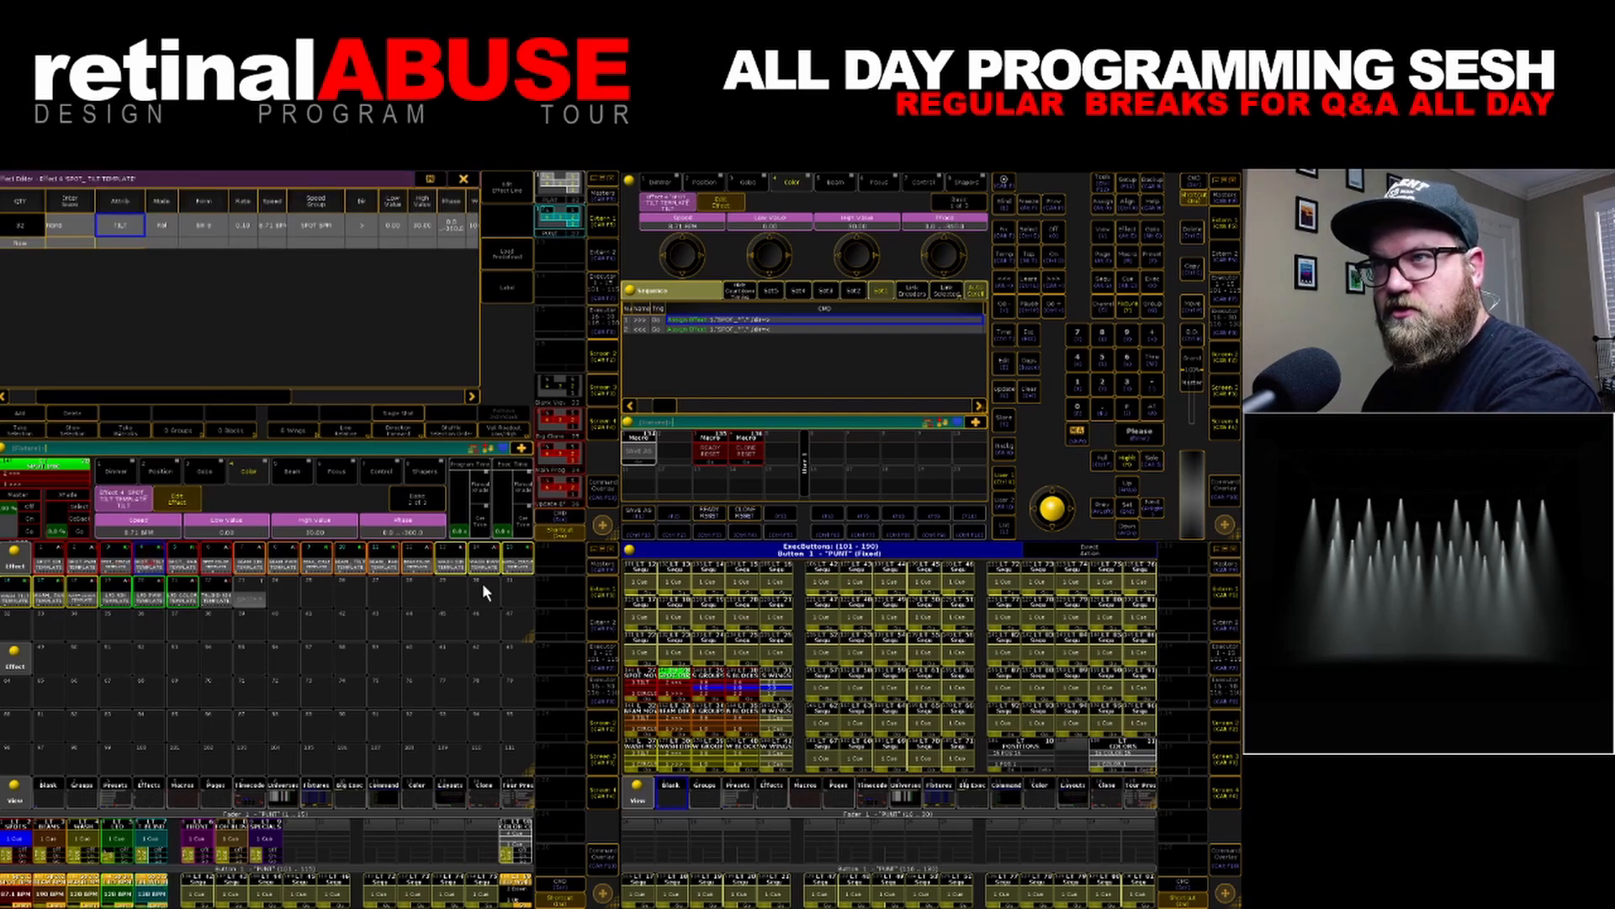
click(780, 706)
click(185, 562)
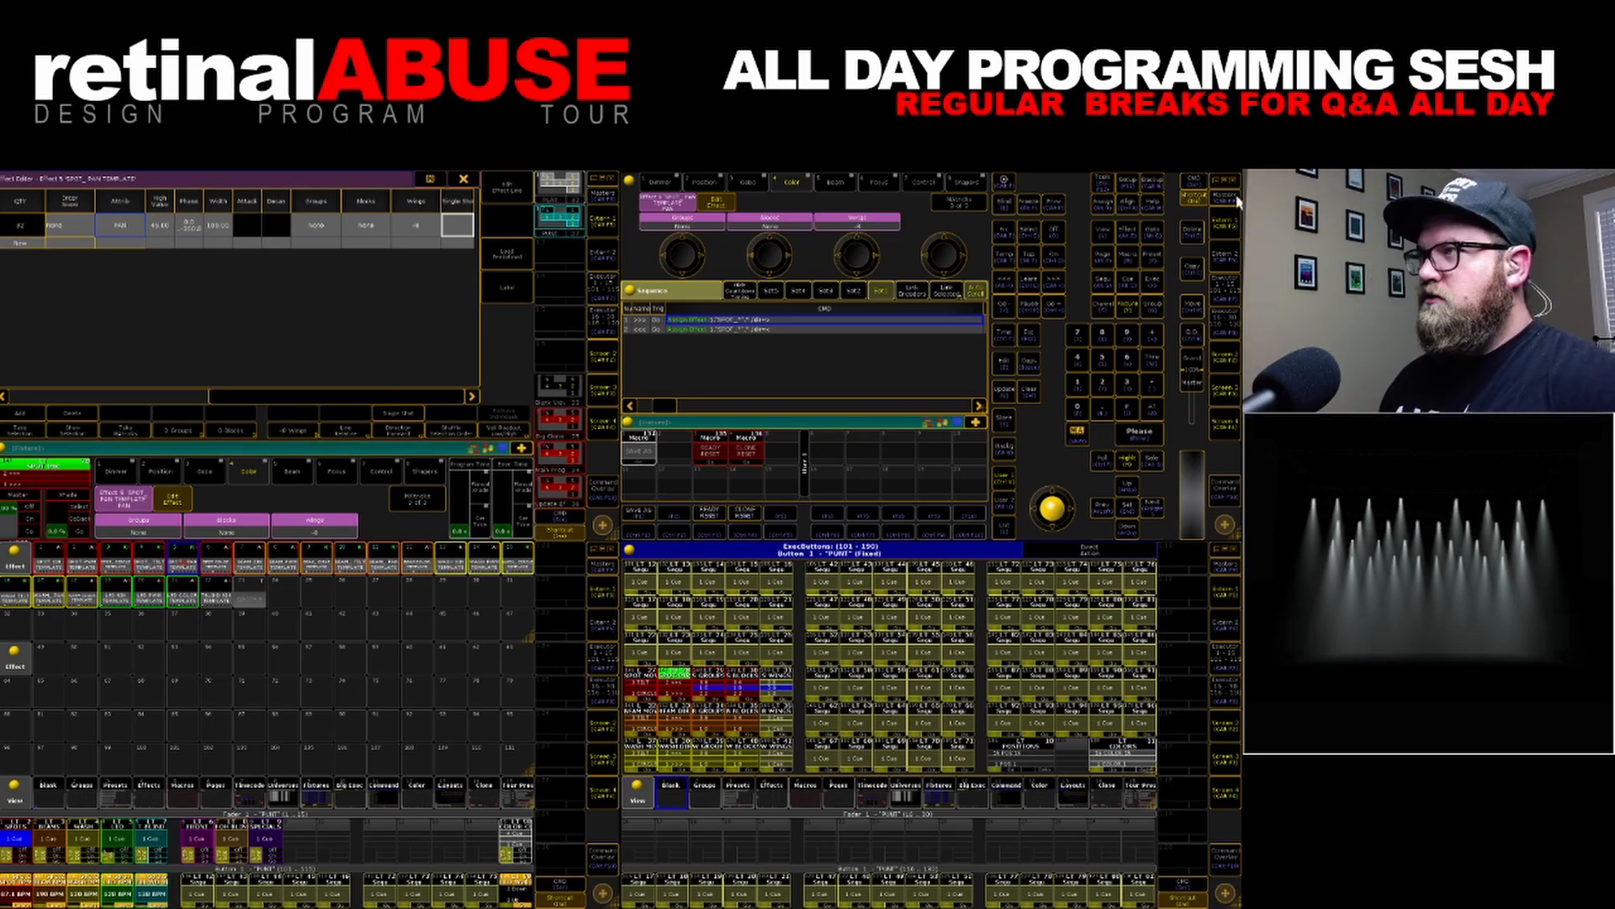
click(463, 182)
Copy the SPOT WINGS macros into the BEAM and WASH wings slots 174 to 179 of the macro pool
click(1093, 511)
click(32, 569)
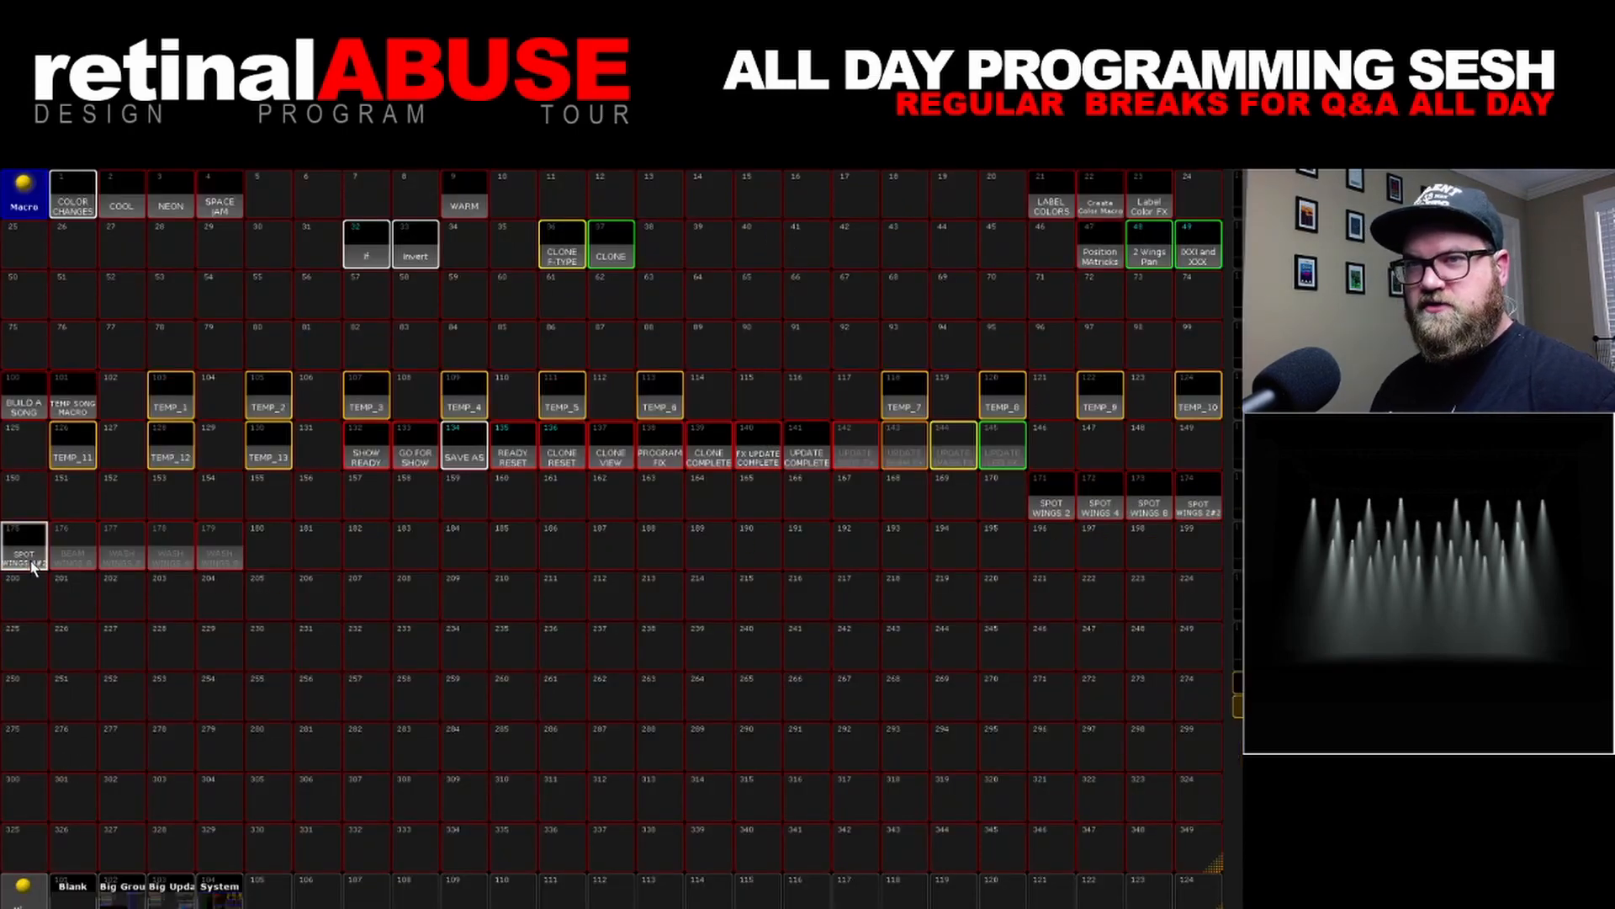
click(234, 558)
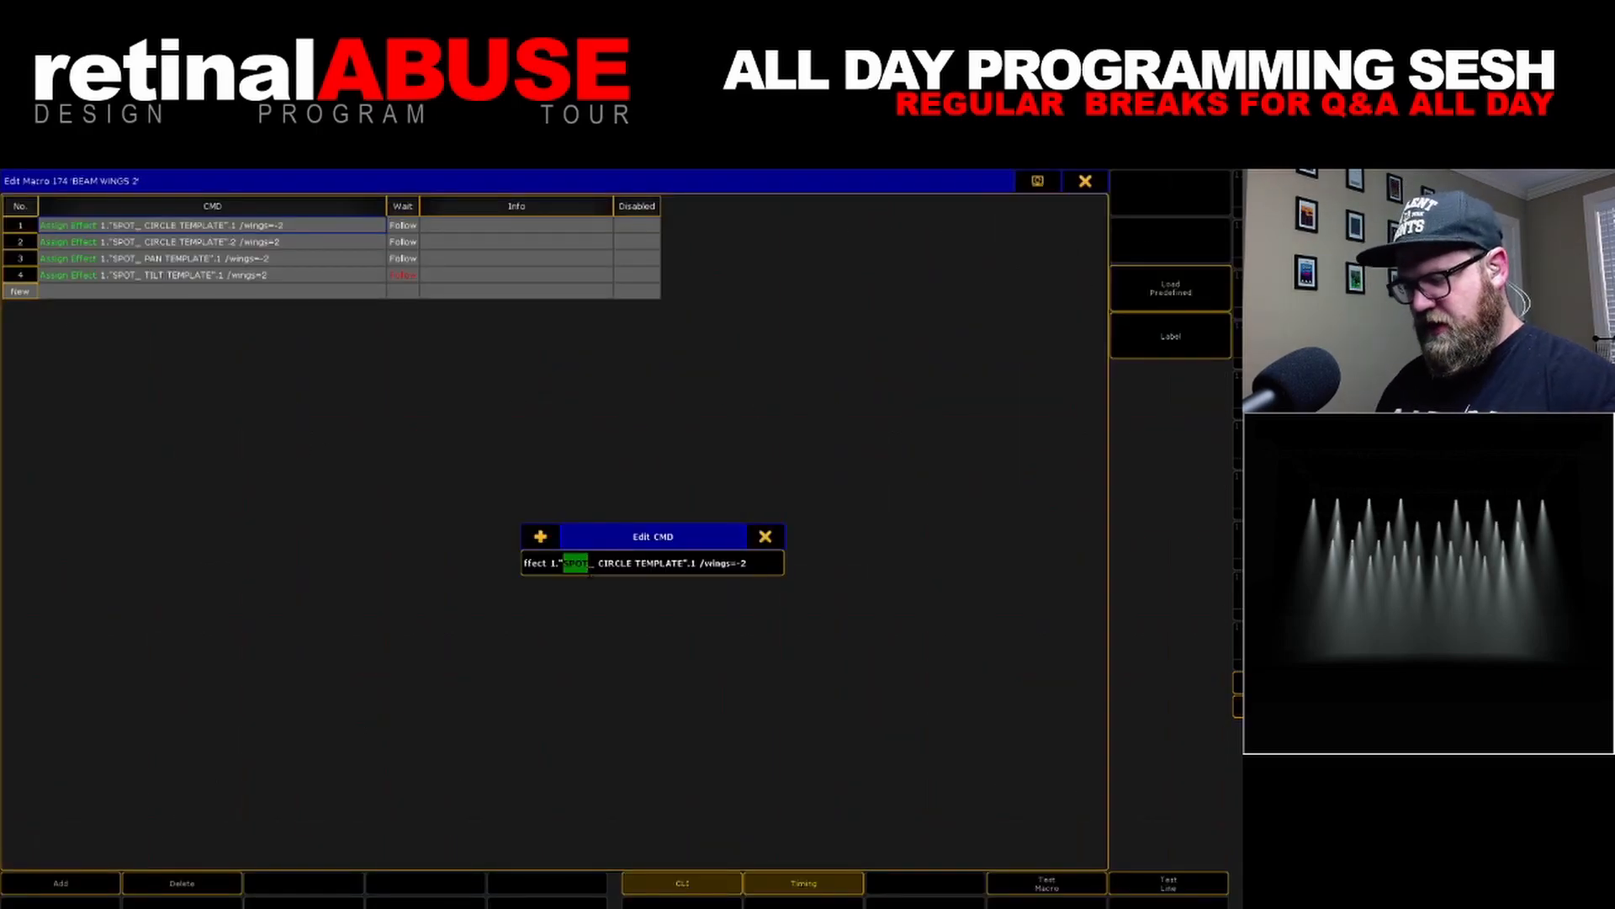
Replace SPOT with BEAM in the effect names of all four command lines of the BEAM WINGS 2 macro
text(BEAM)
key(Return)
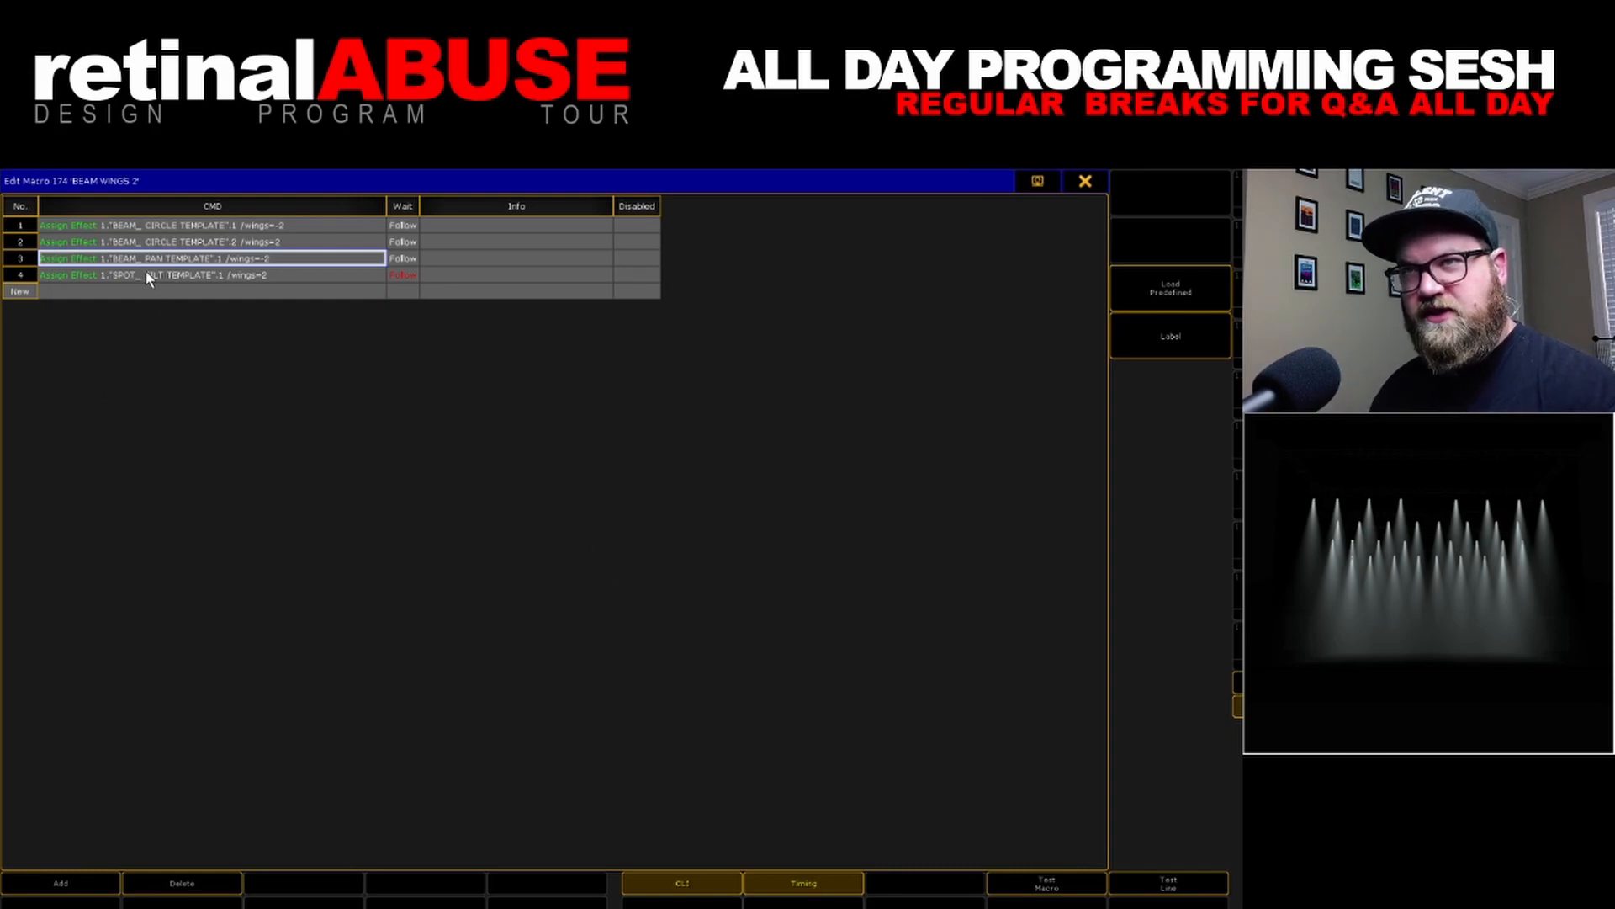
double_click(148, 278)
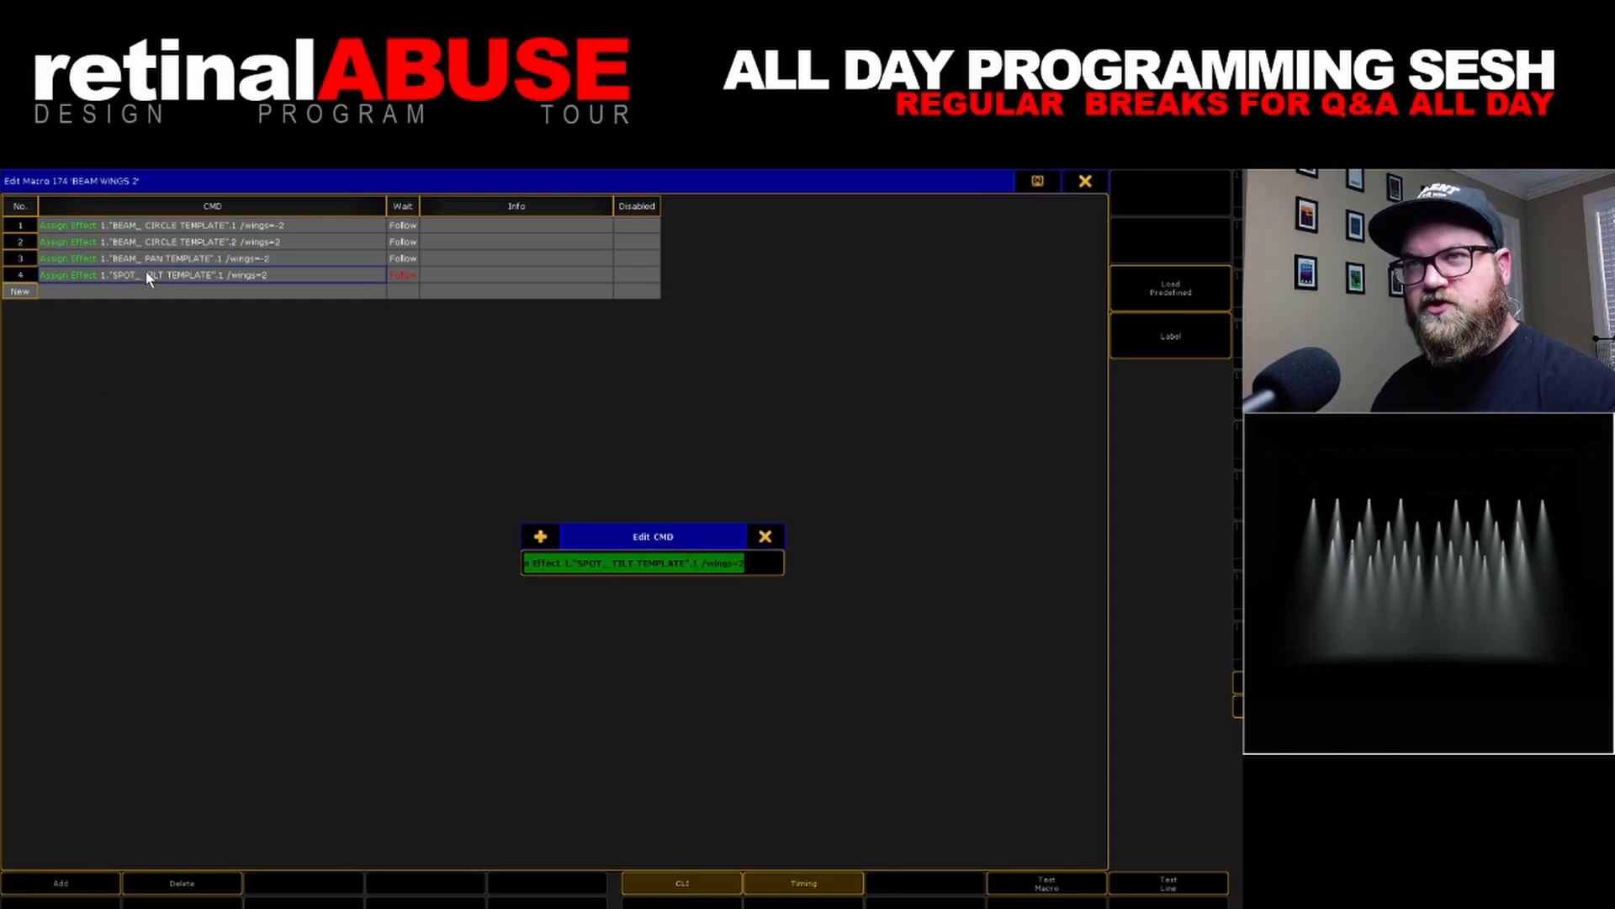
double_click(589, 563)
text(BEAM)
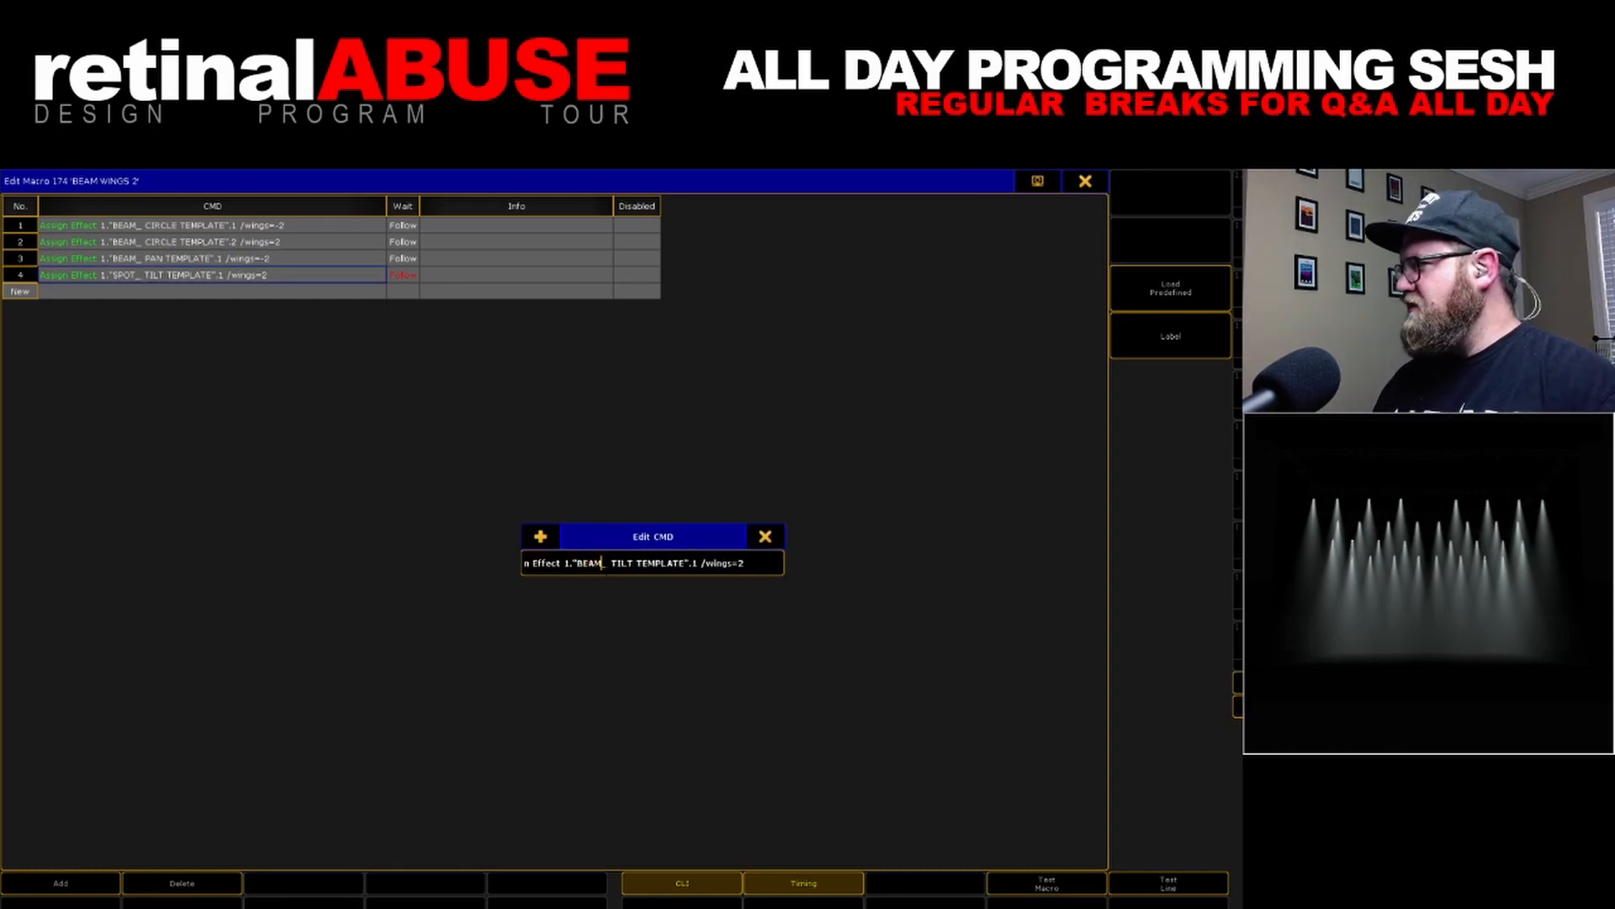
key(Return)
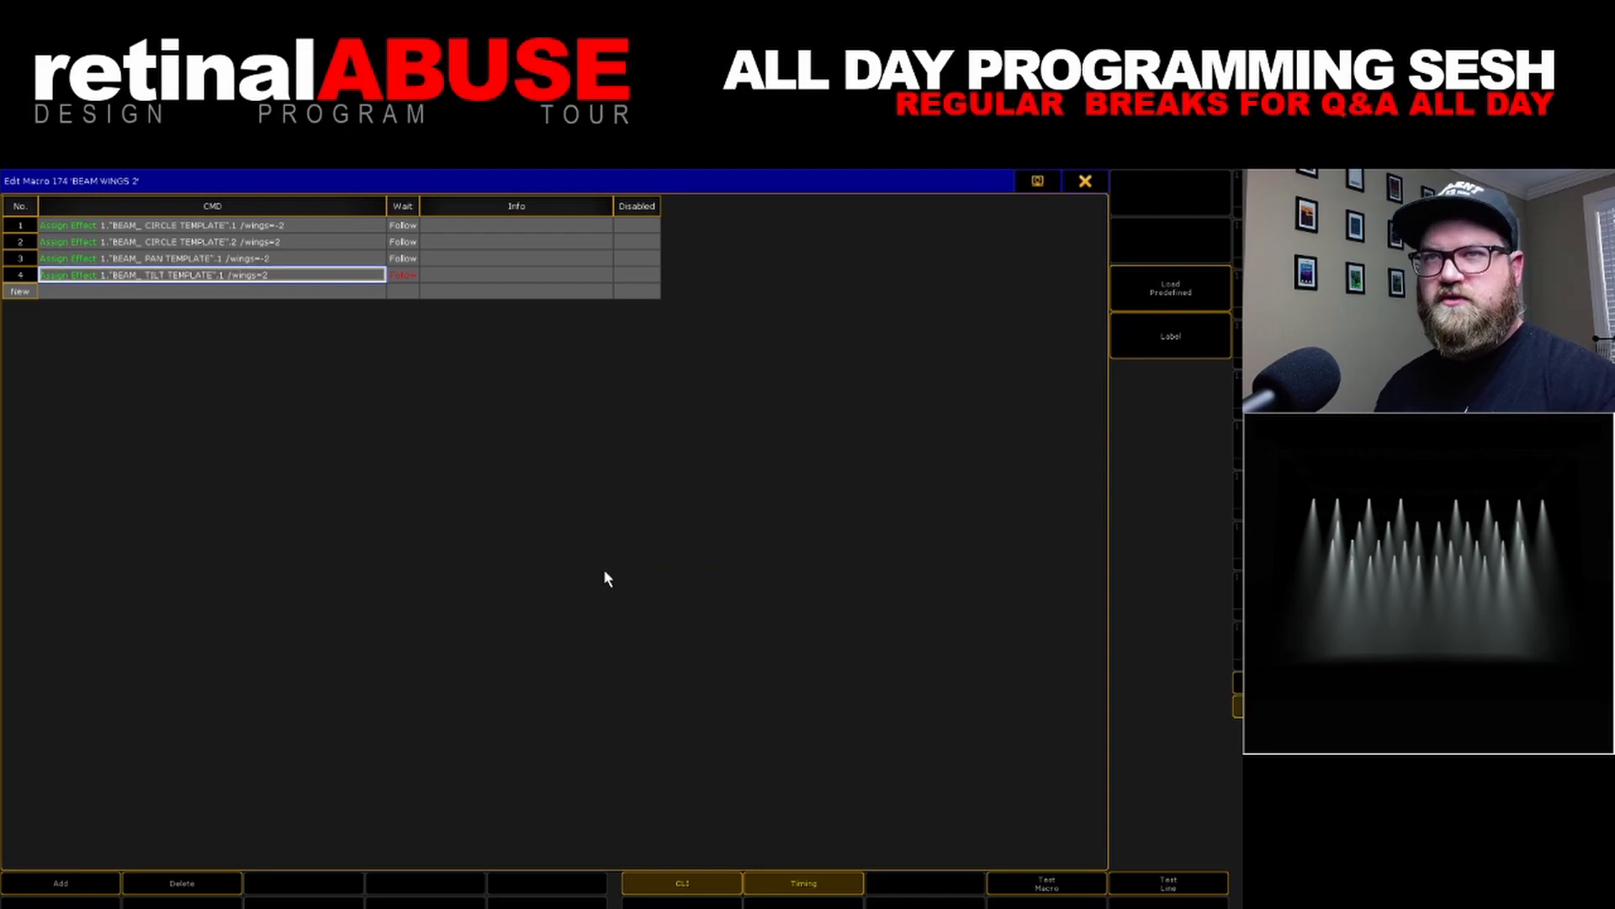
click(1085, 181)
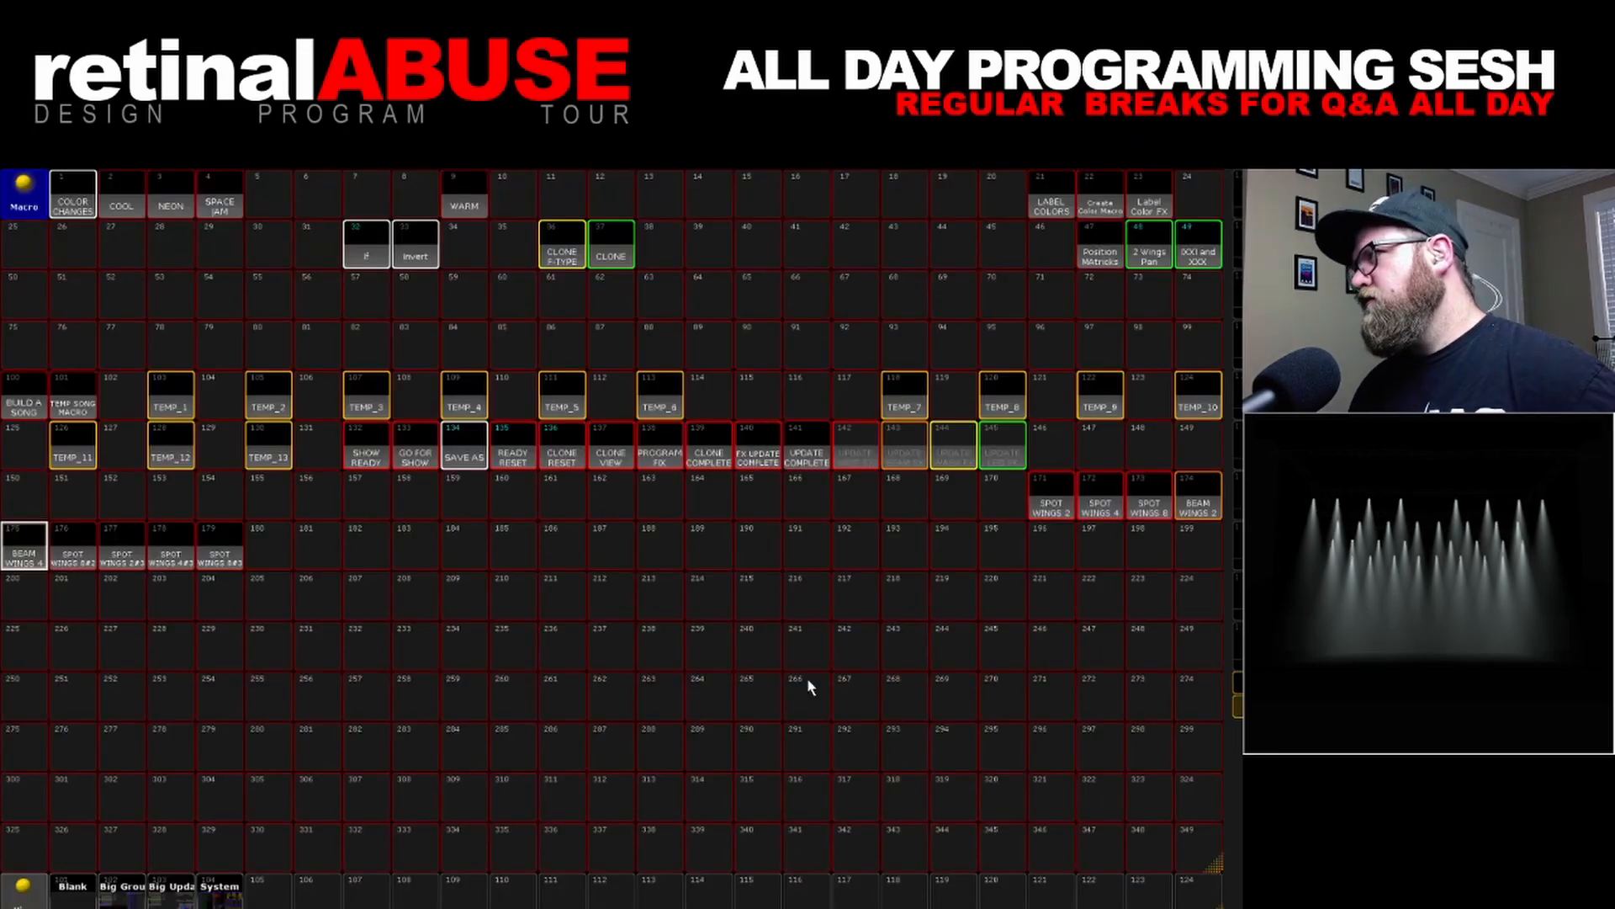
Open the BEAM WINGS 4 macro and change its effect references from SPOT to BEAM
right_click(37, 551)
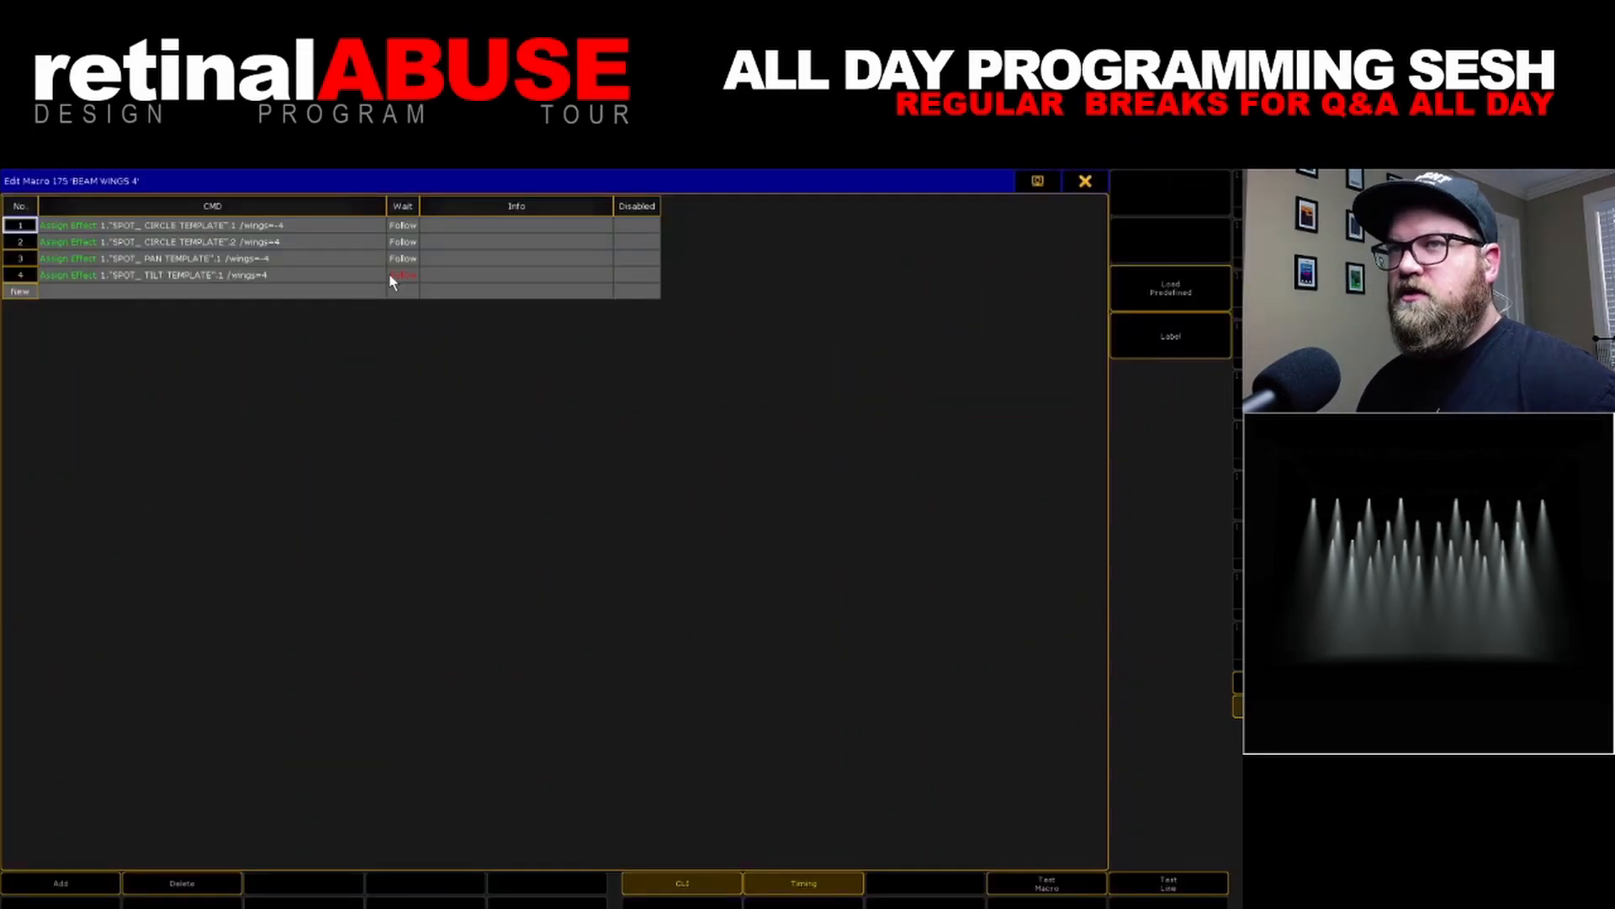
right_click(157, 224)
click(565, 562)
drag(565, 562, 588, 562)
click(565, 562)
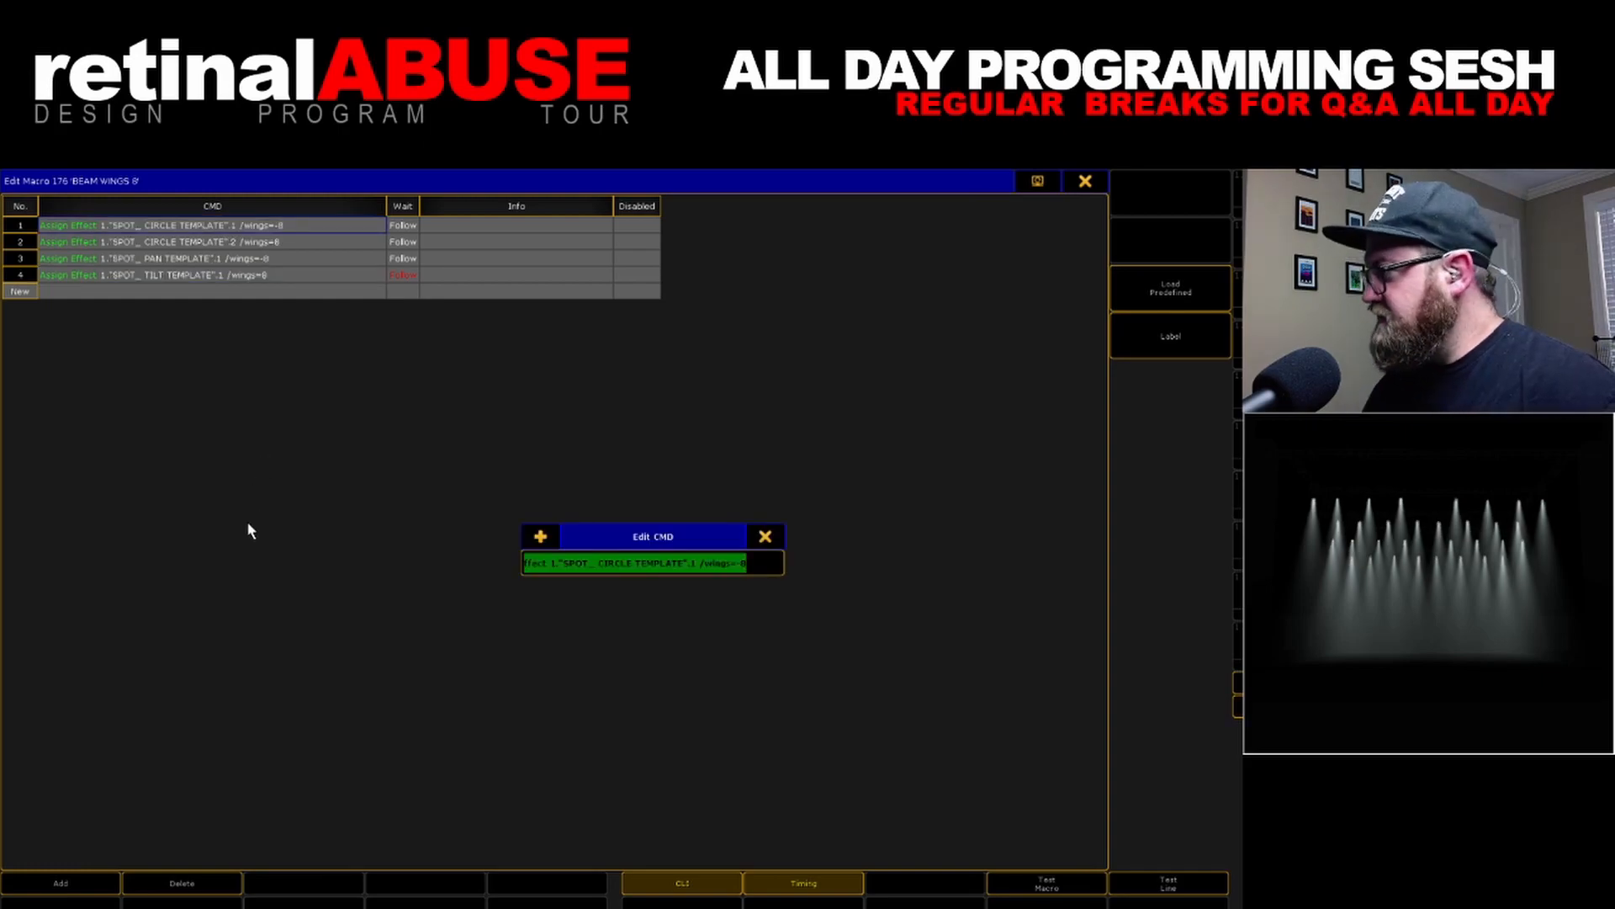
In the BEAM WINGS 8 macro, change SPOT to BEAM in the circle, pan and tilt template lines
drag(562, 566, 591, 566)
text(BEAM)
key(Return)
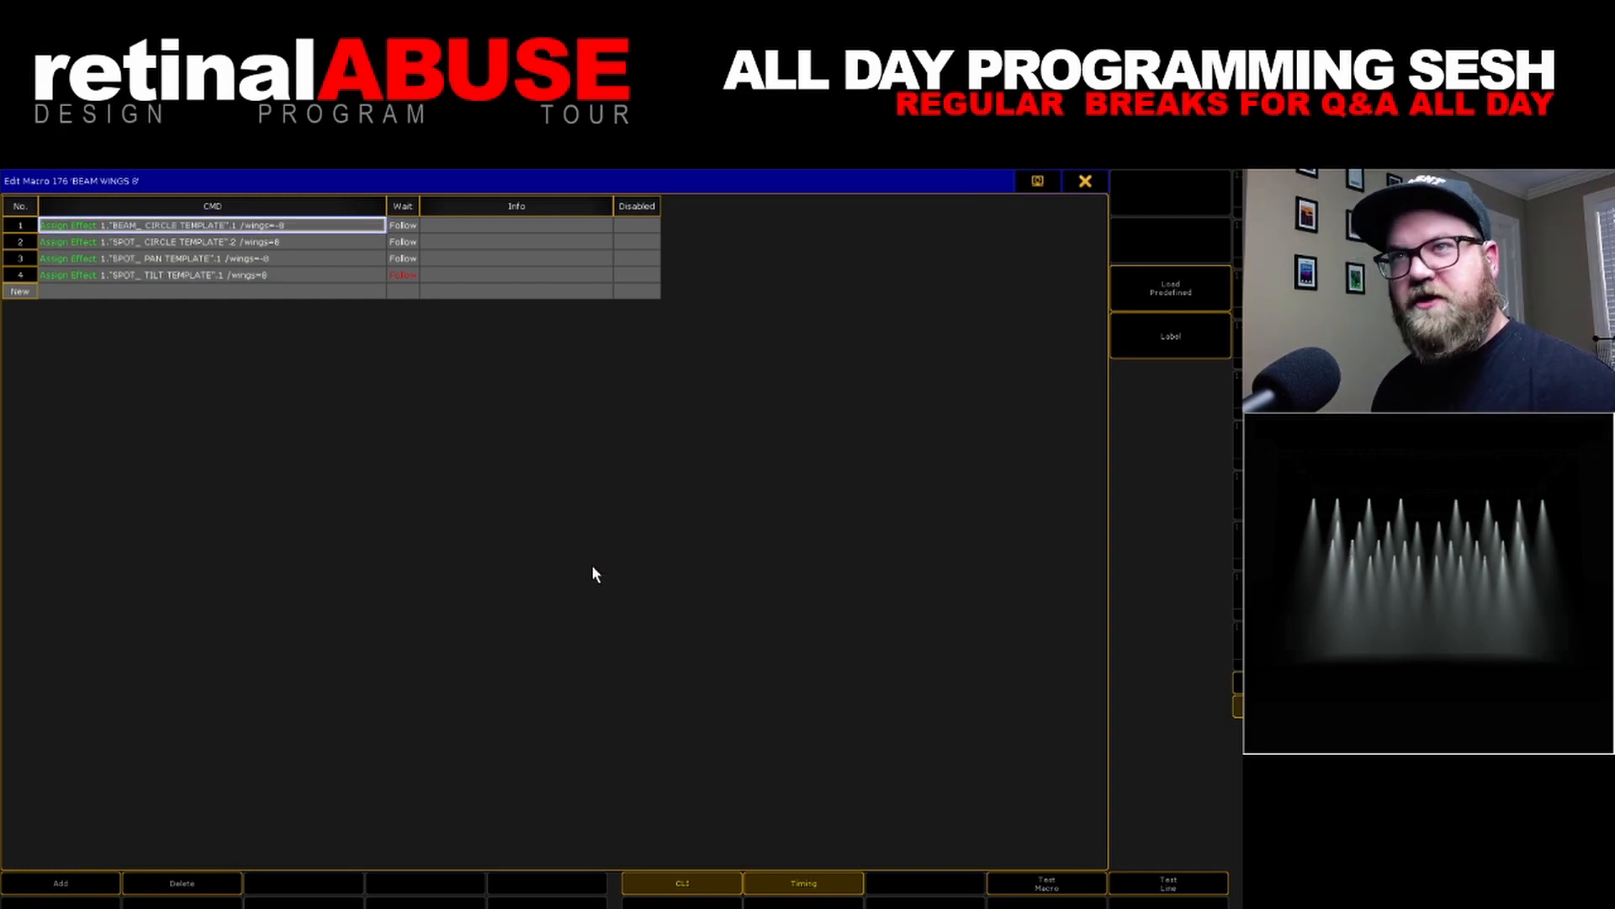
double_click(128, 241)
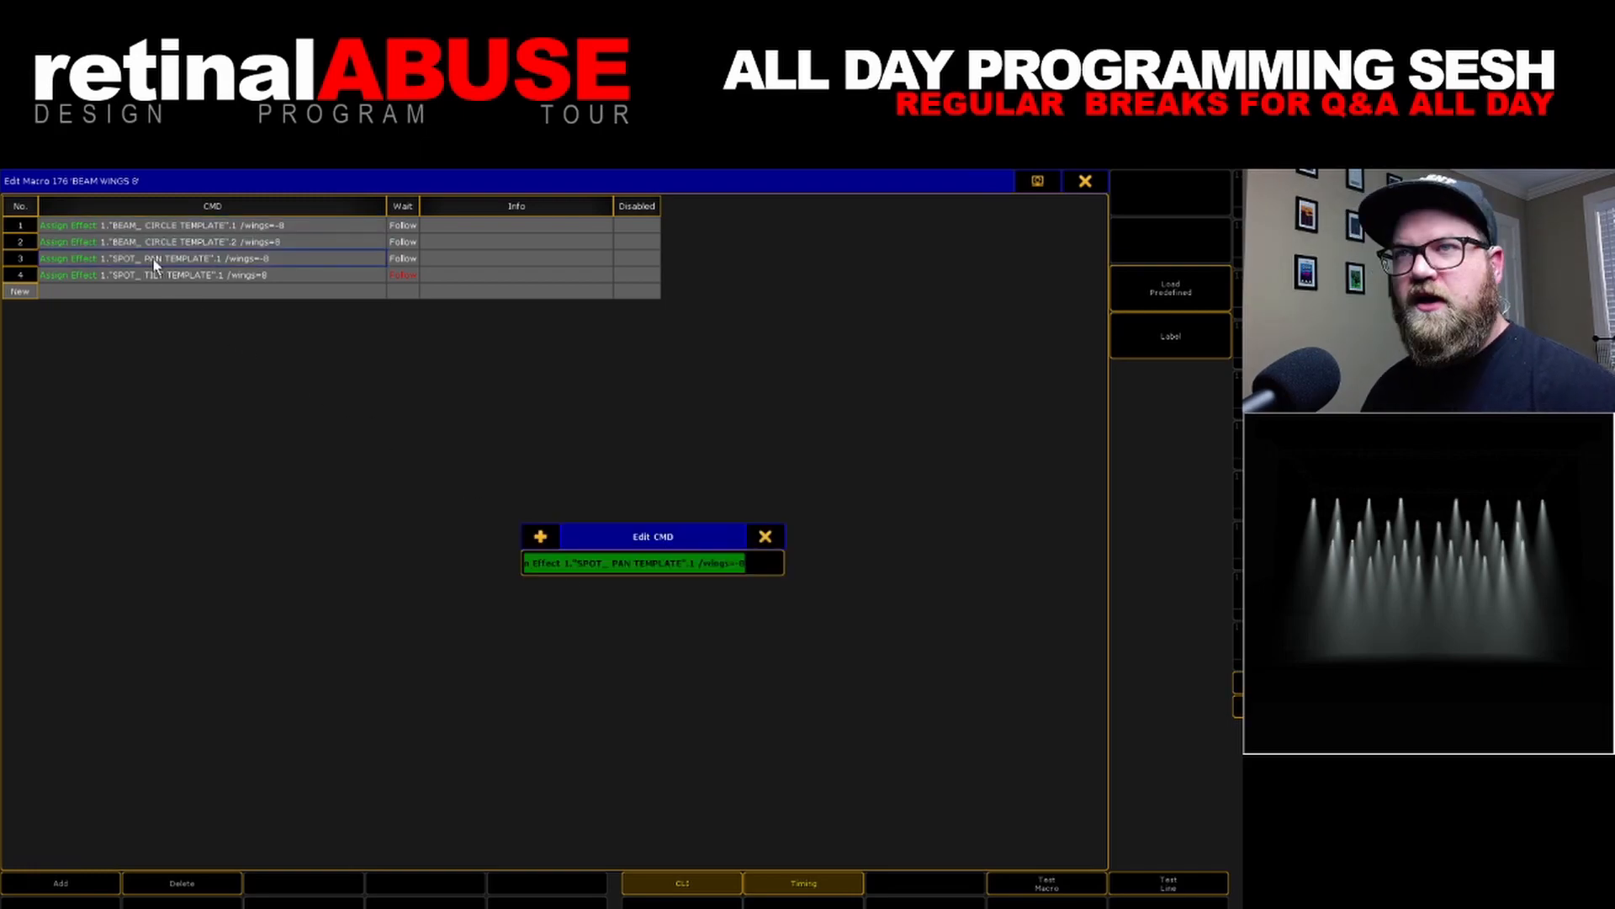
drag(578, 563, 603, 563)
text(BEAM)
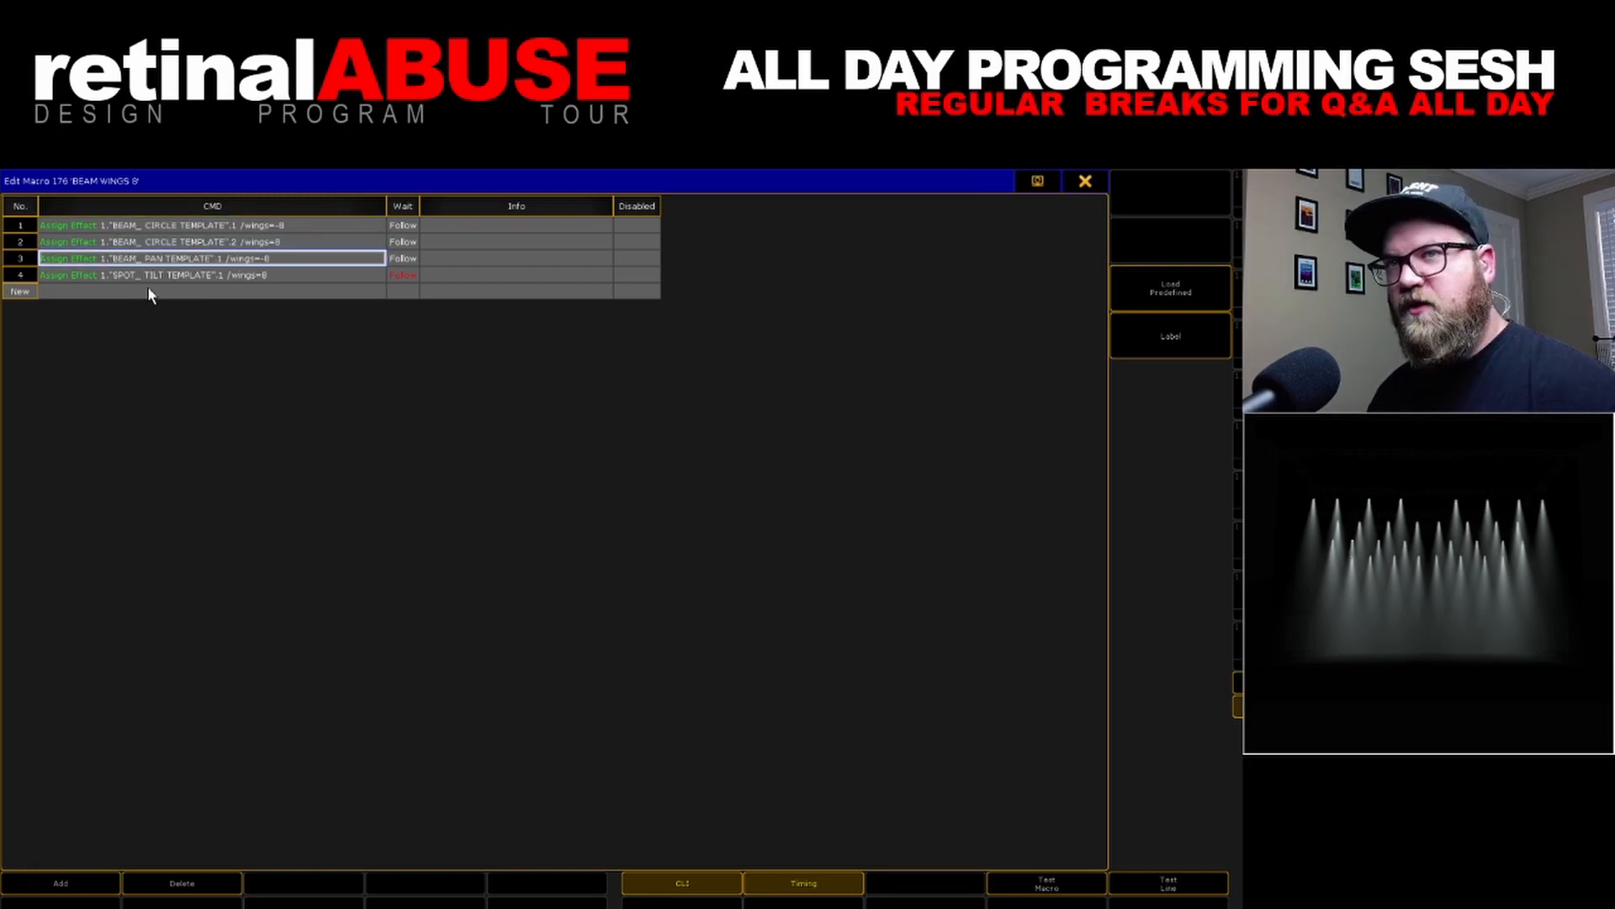
double_click(143, 278)
key(Return)
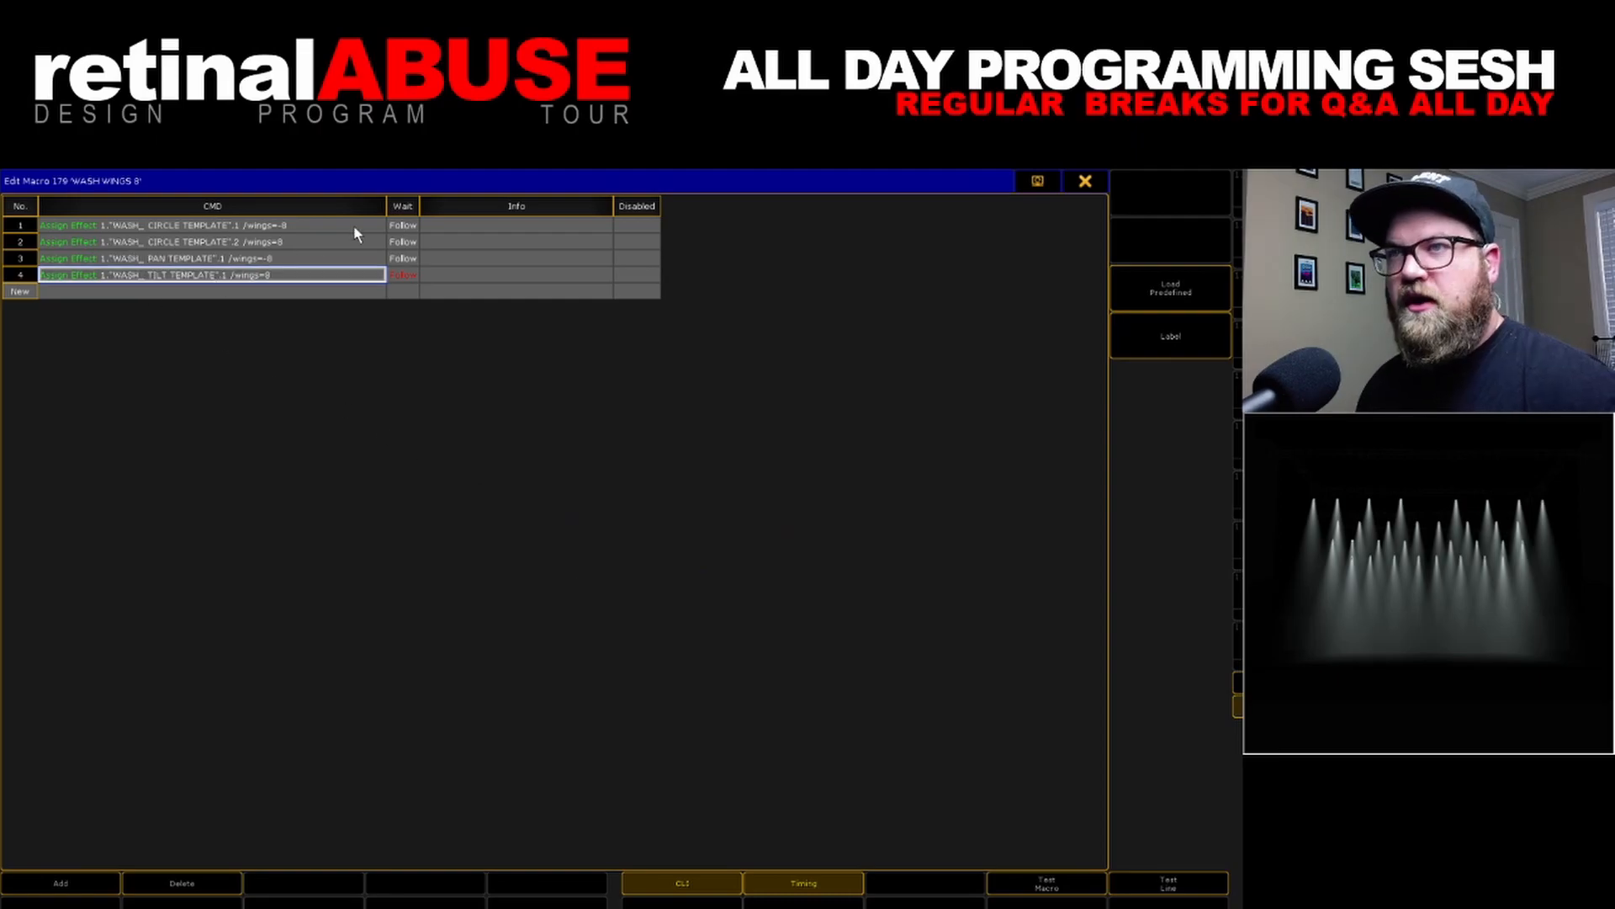
Call the WASH WINGS macros from the WASH wings executor cues and review the cue commands of the BEAM wings executor
click(1097, 182)
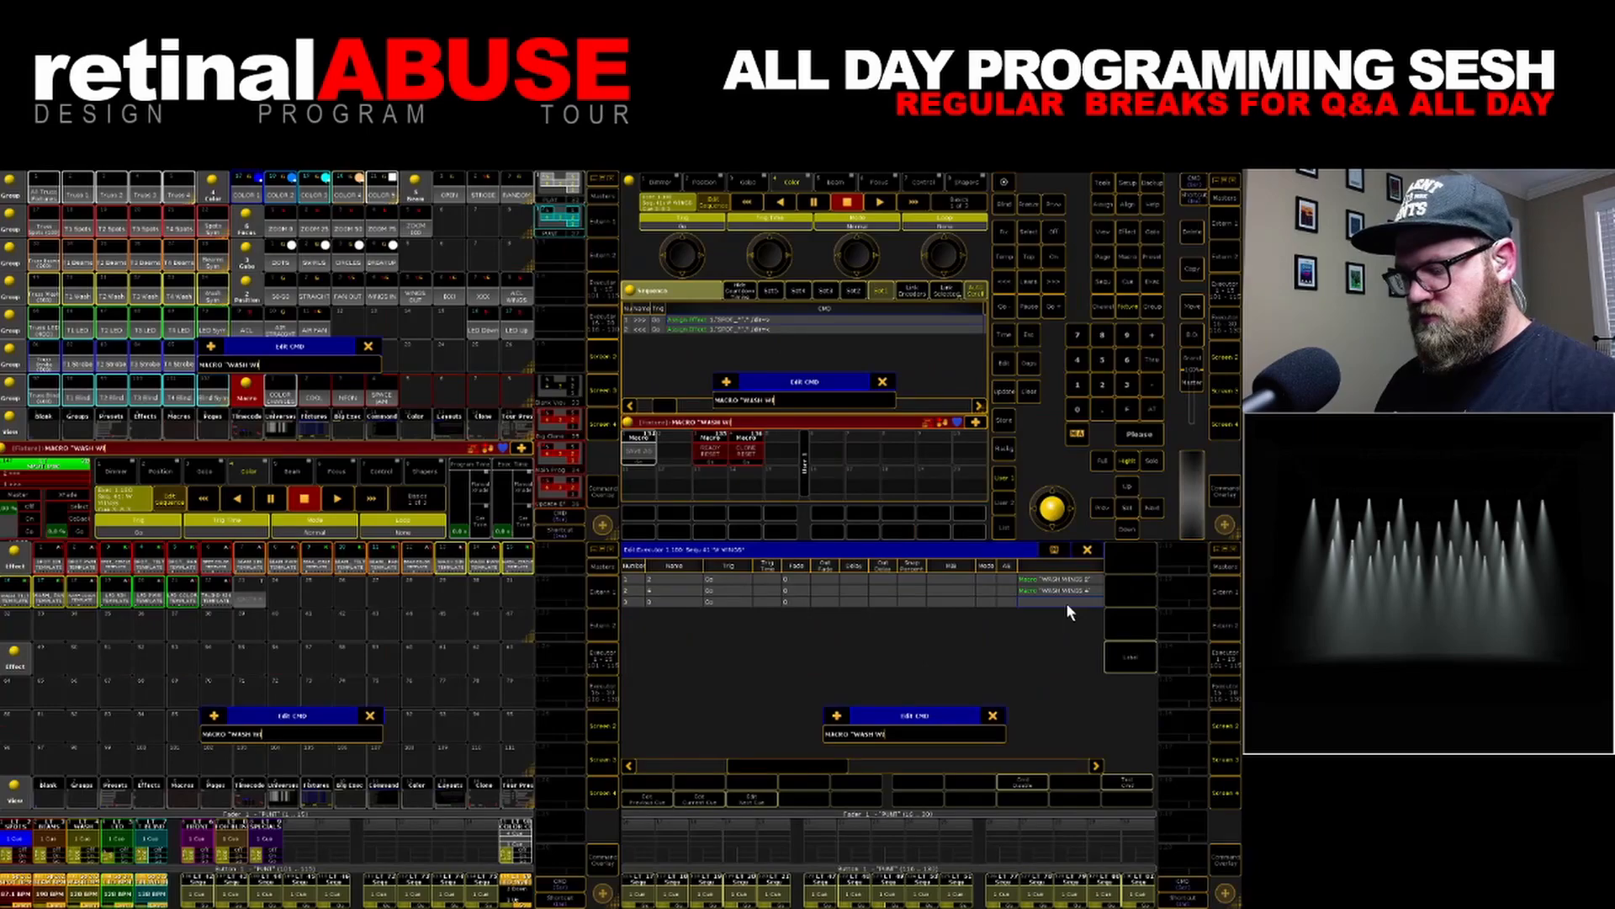
click(1086, 550)
click(775, 731)
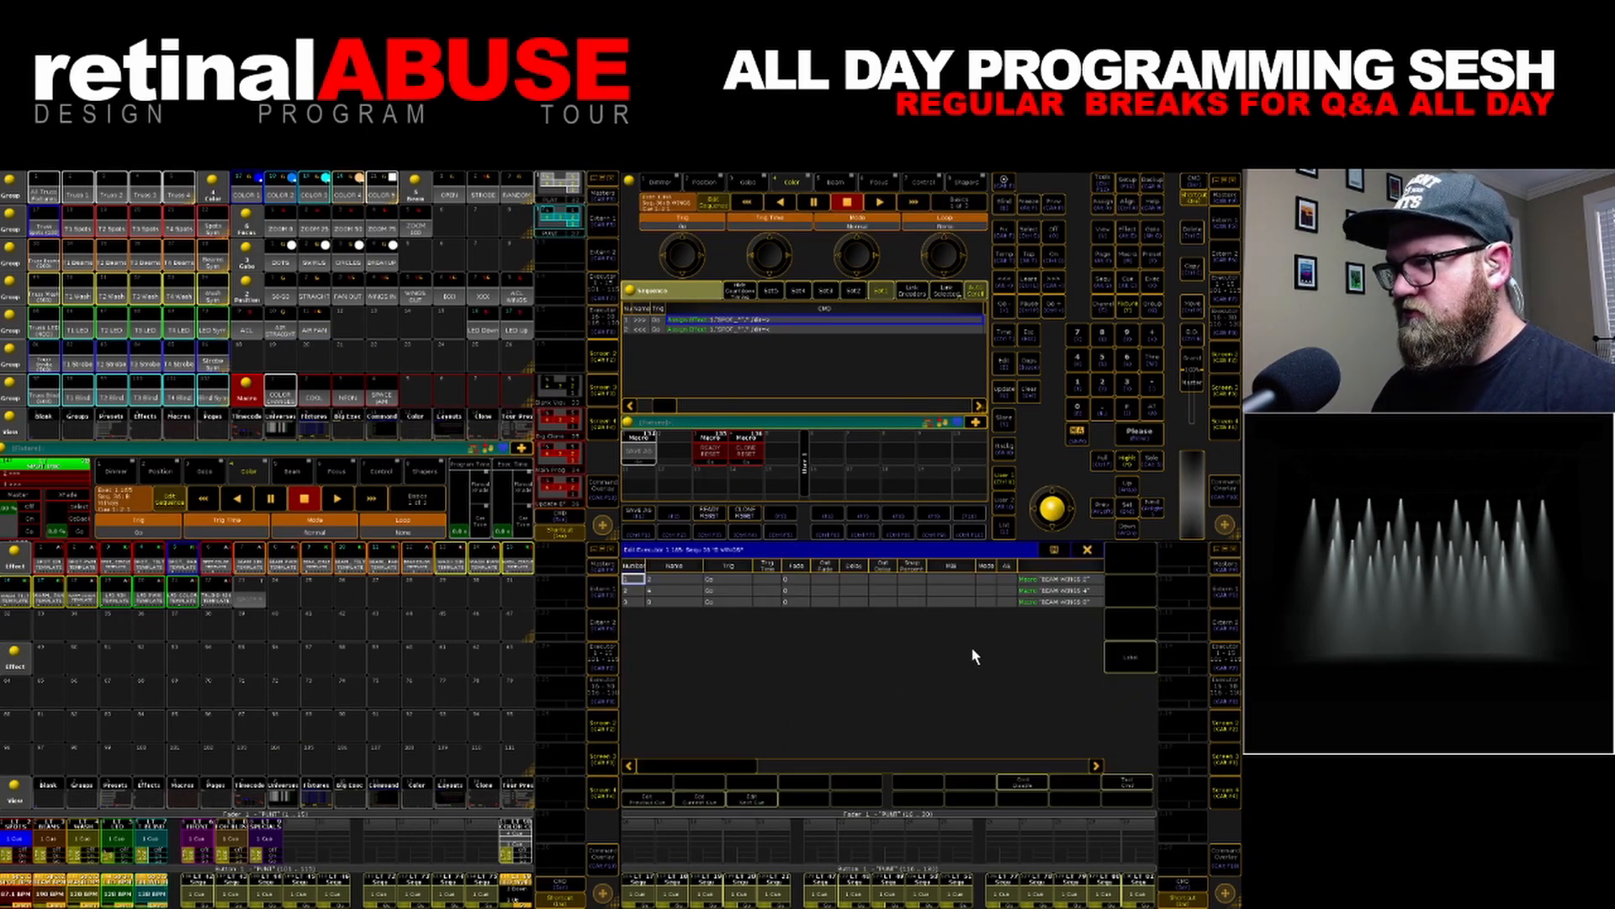
click(1085, 551)
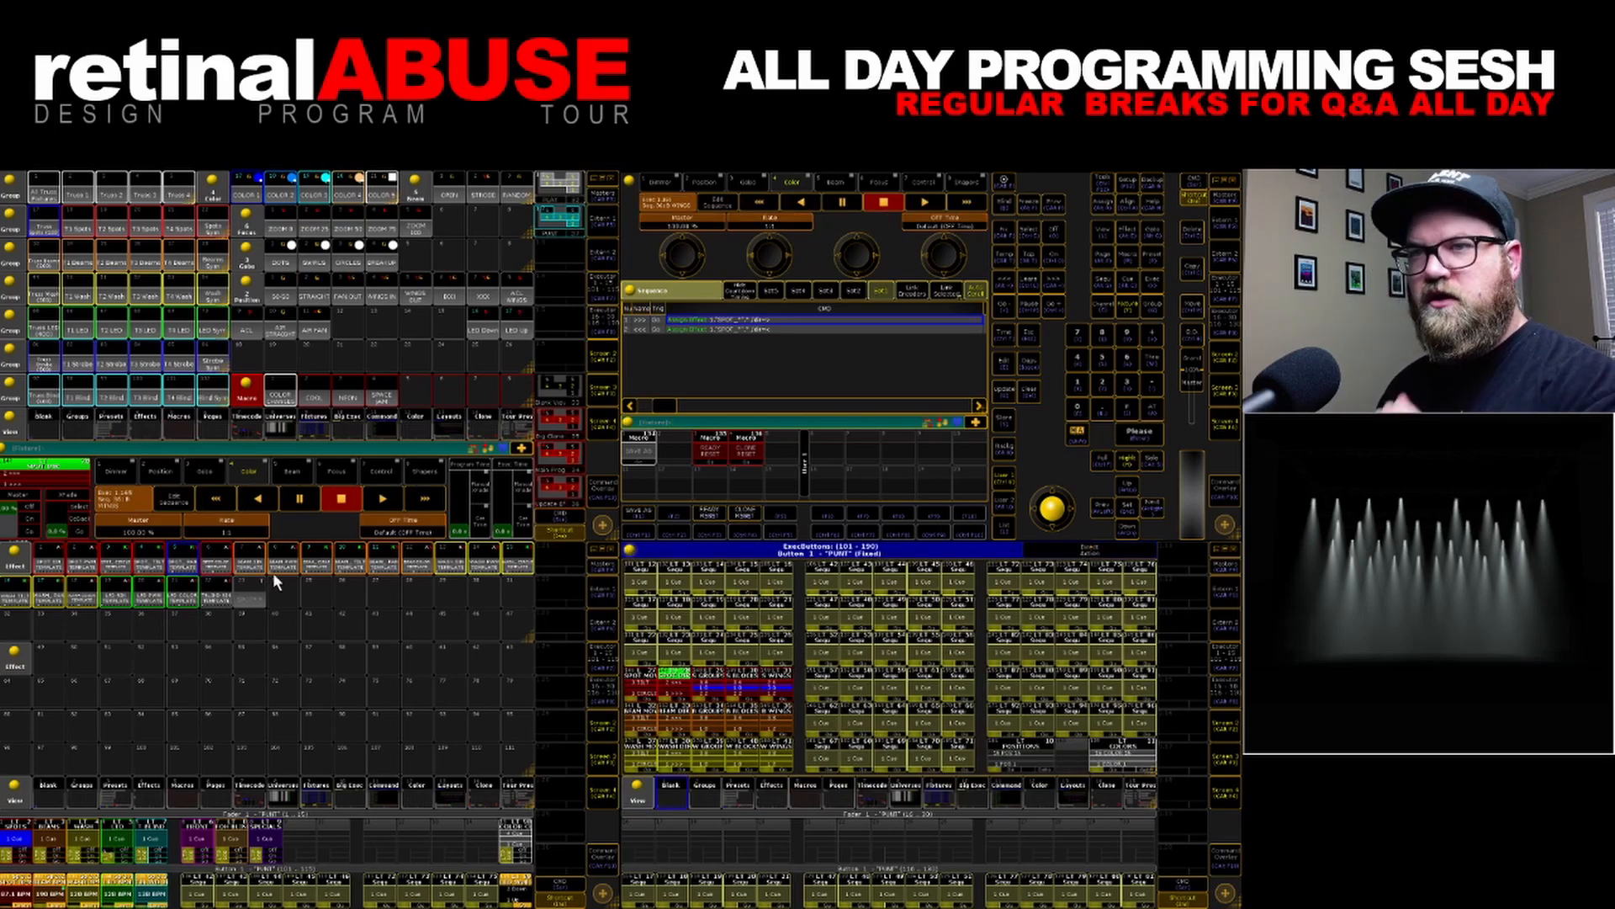
Run the BEAM wings executor and examine the BEAM circle template effect and the command line feedback for macro errors
click(317, 569)
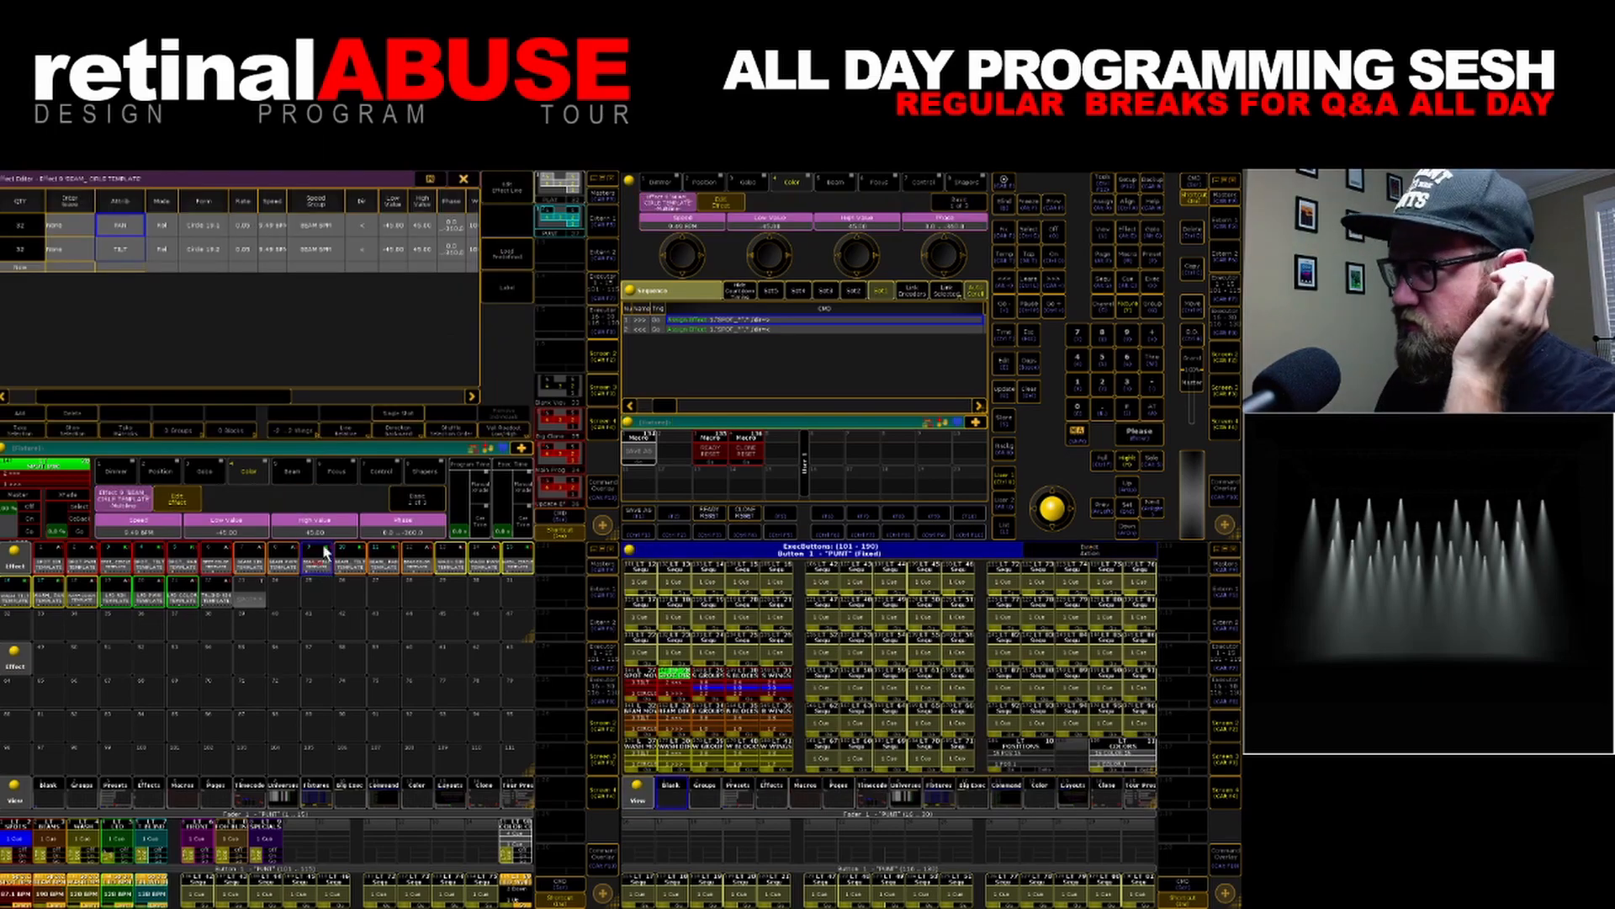
drag(263, 398, 631, 392)
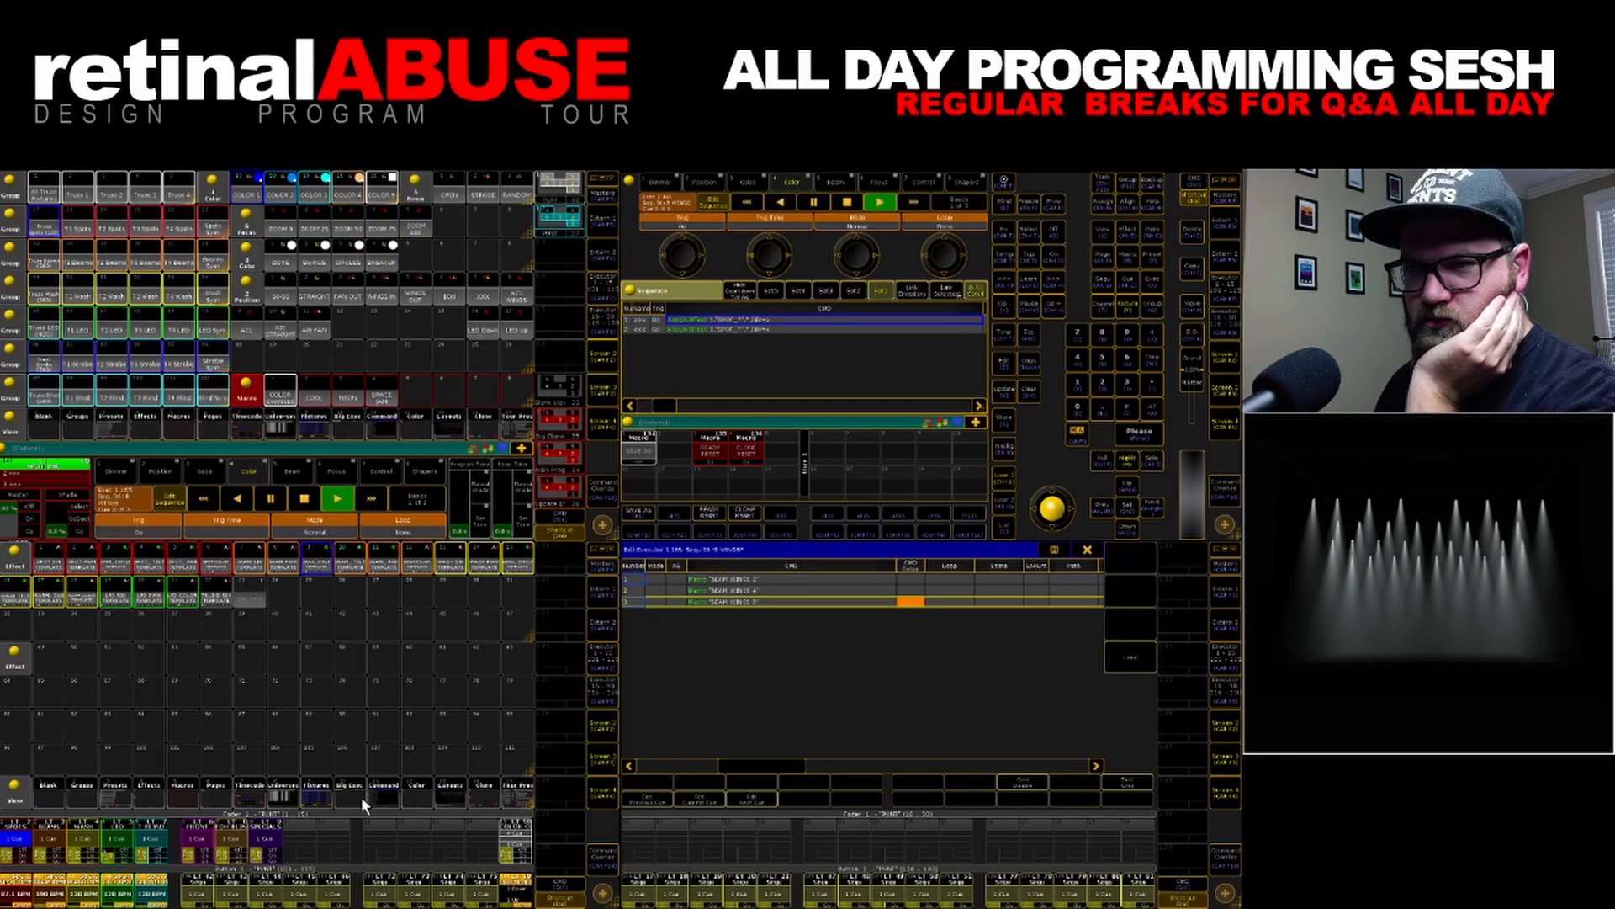
click(385, 799)
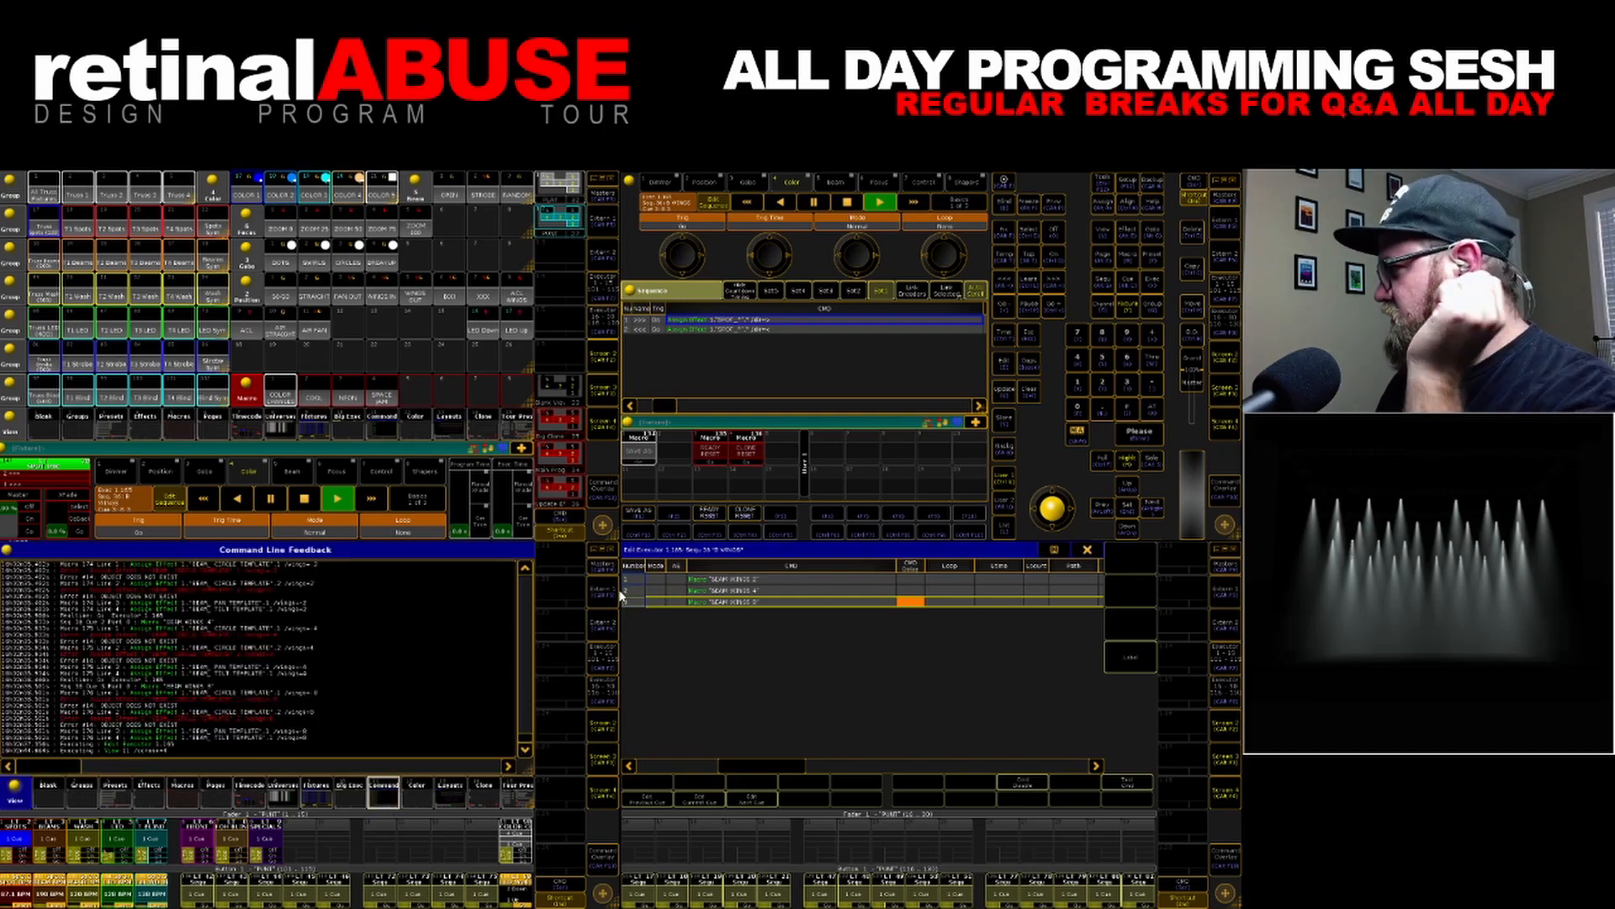
click(149, 788)
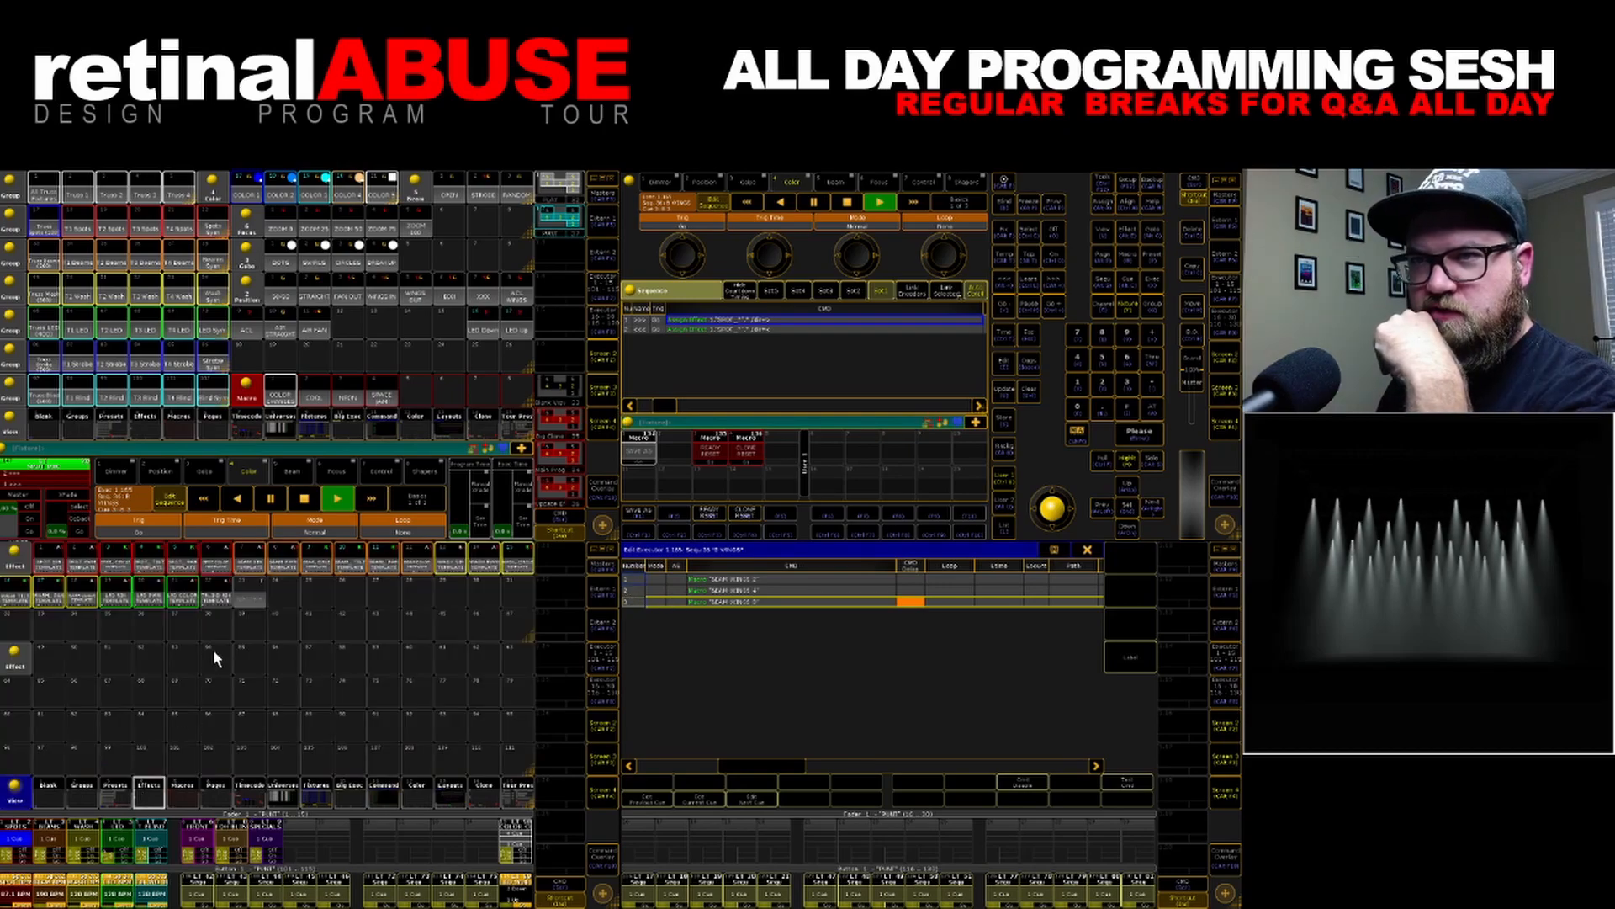
right_click(312, 566)
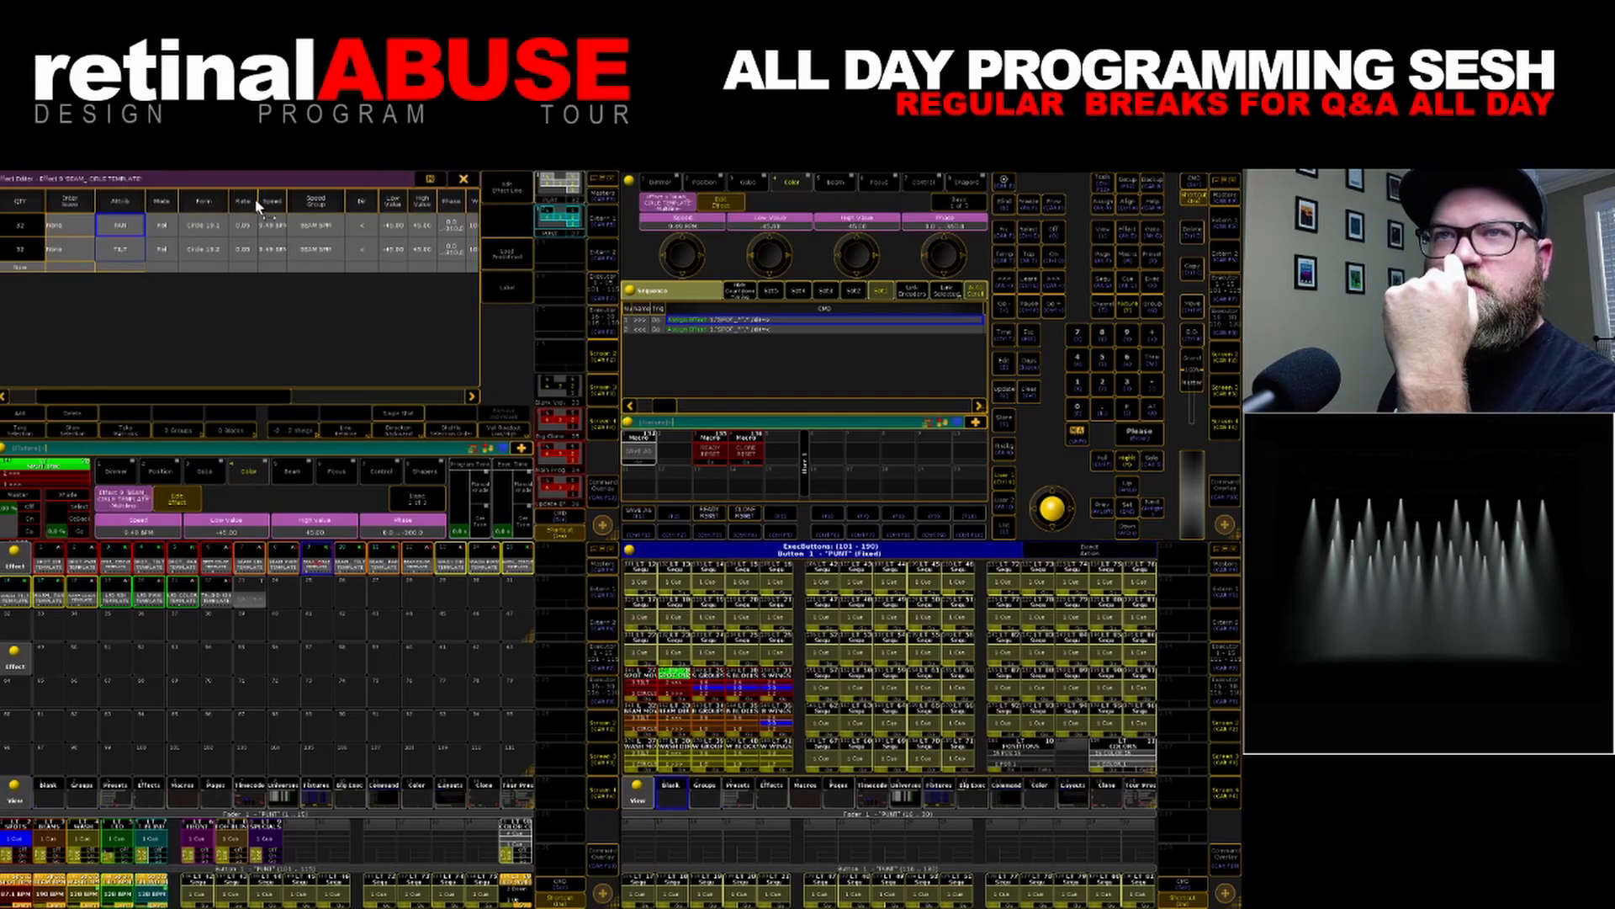
click(463, 180)
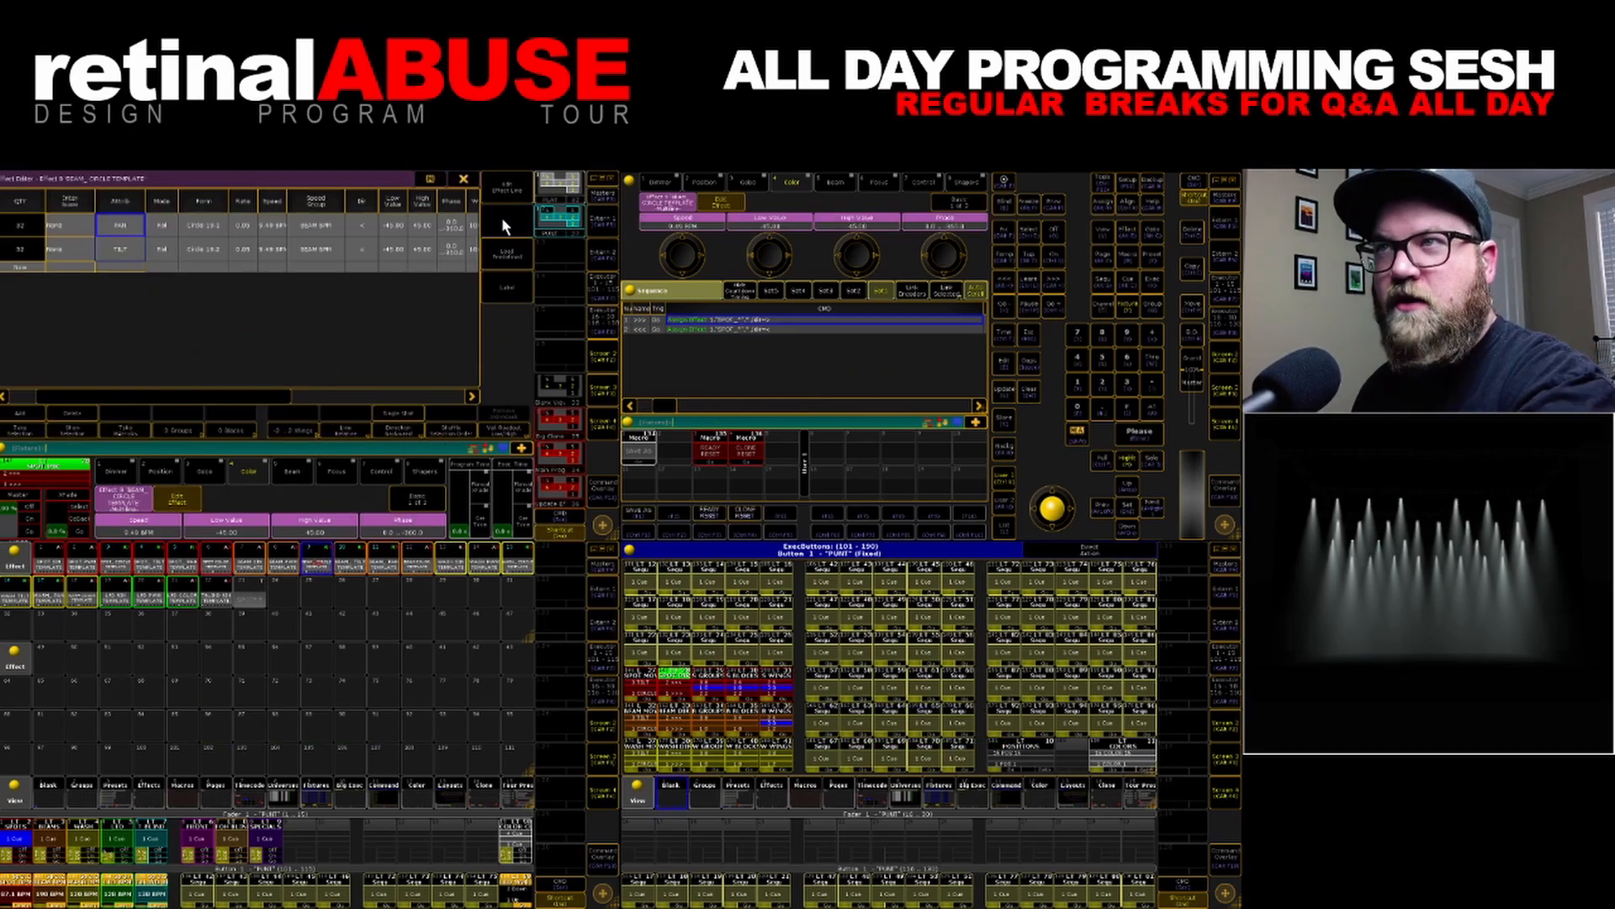
click(462, 179)
click(384, 787)
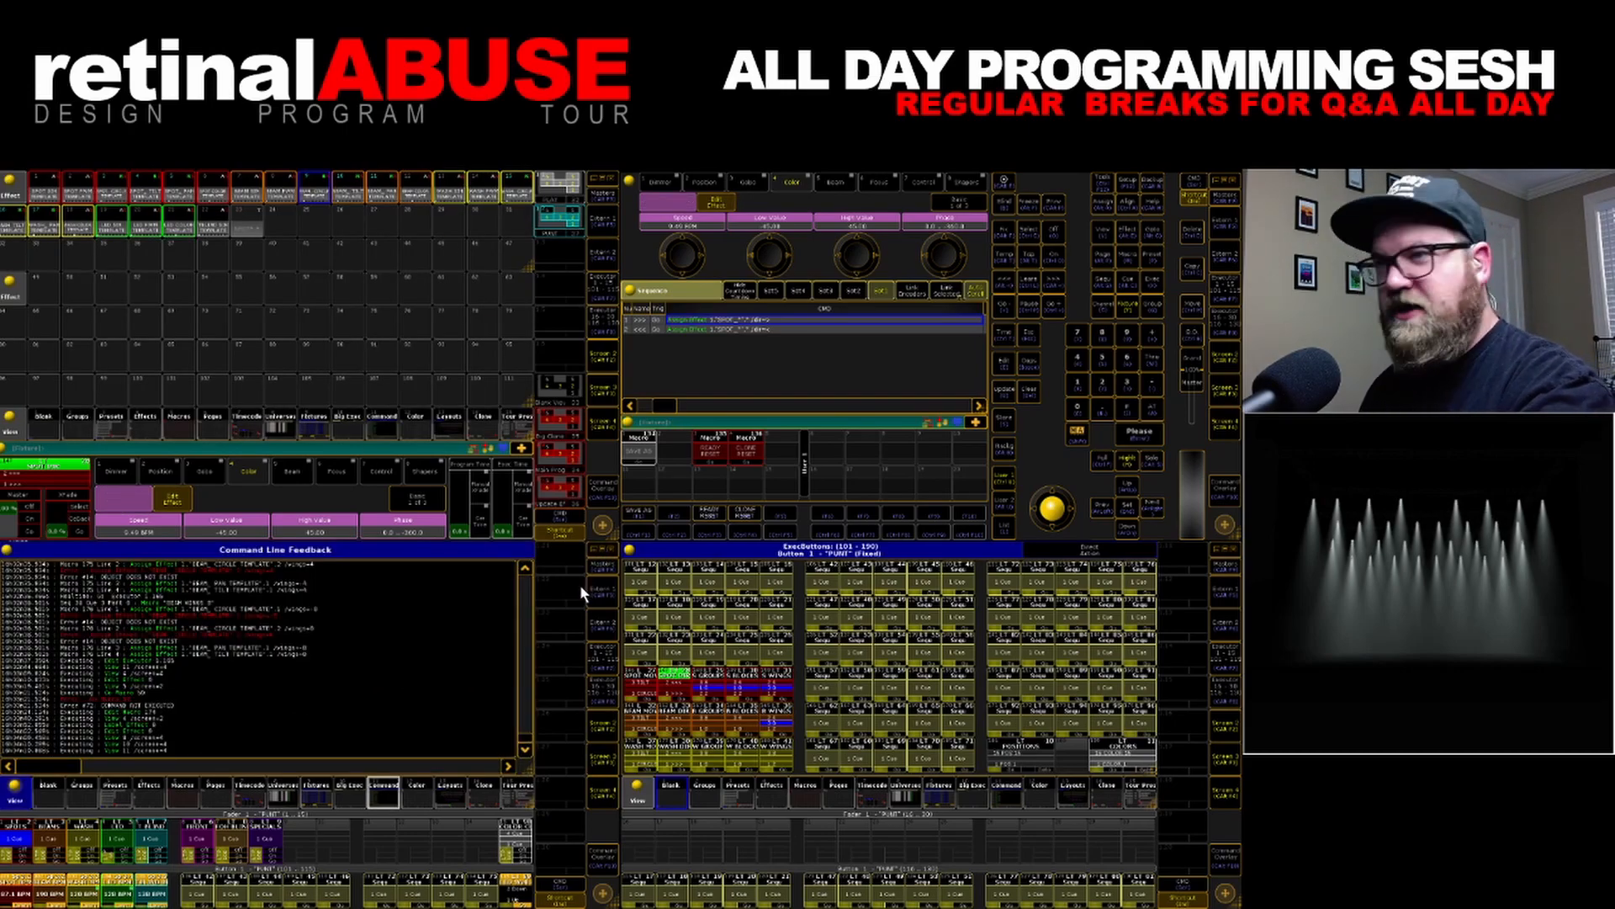
click(603, 549)
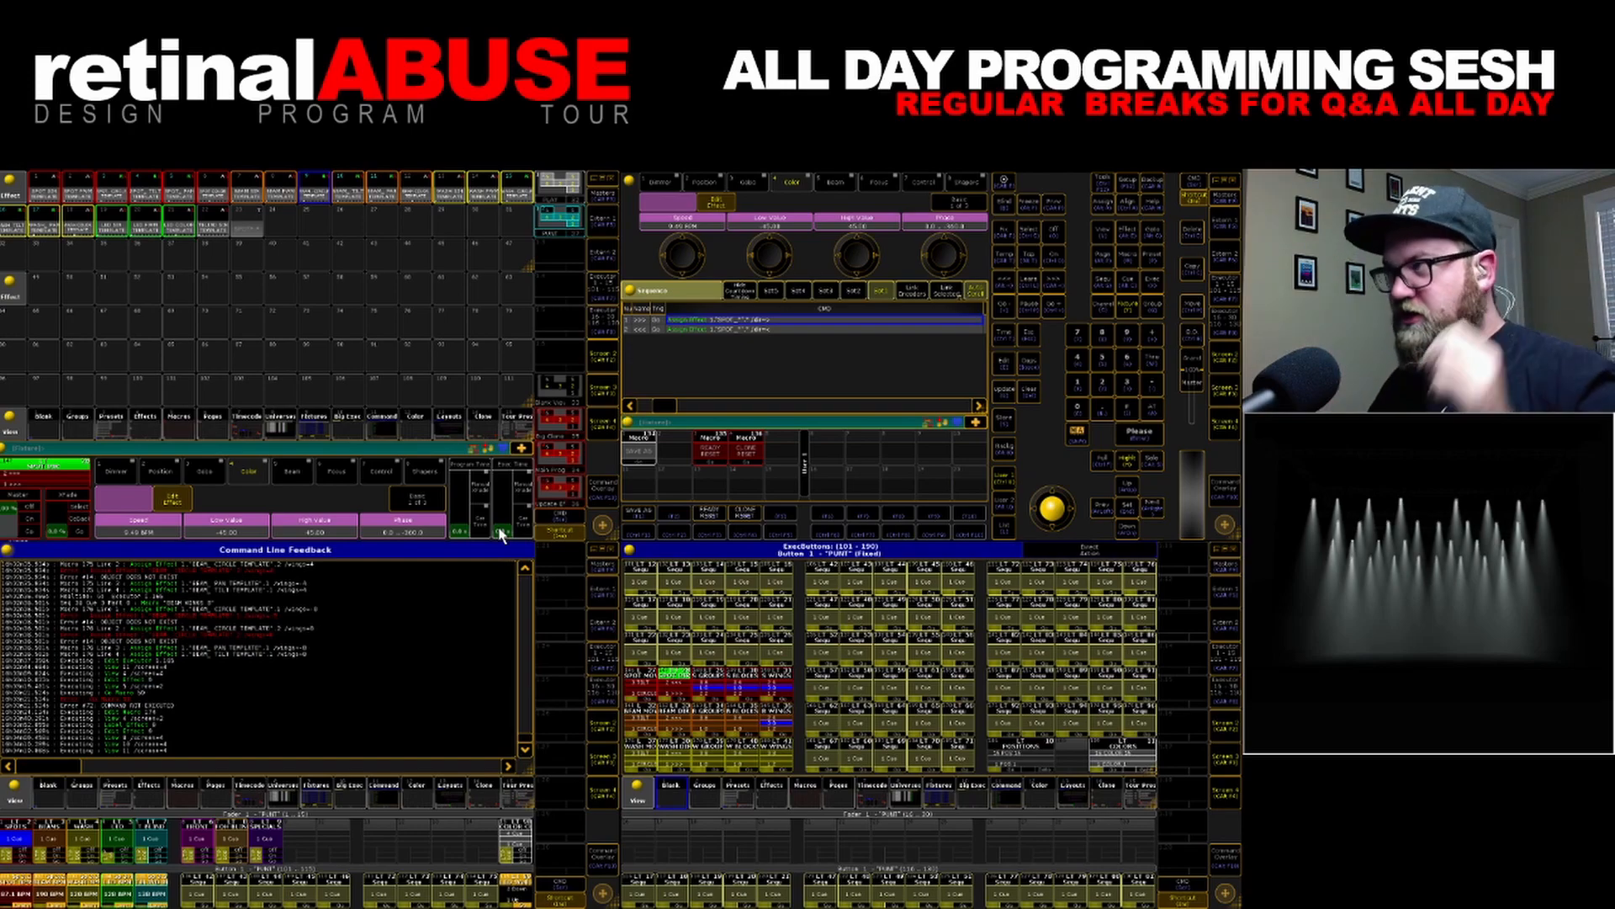
Relabel effect 9 as BEAM_ CIRCLE TEMPLATE to match the name used in the BEAM wings macros
click(319, 194)
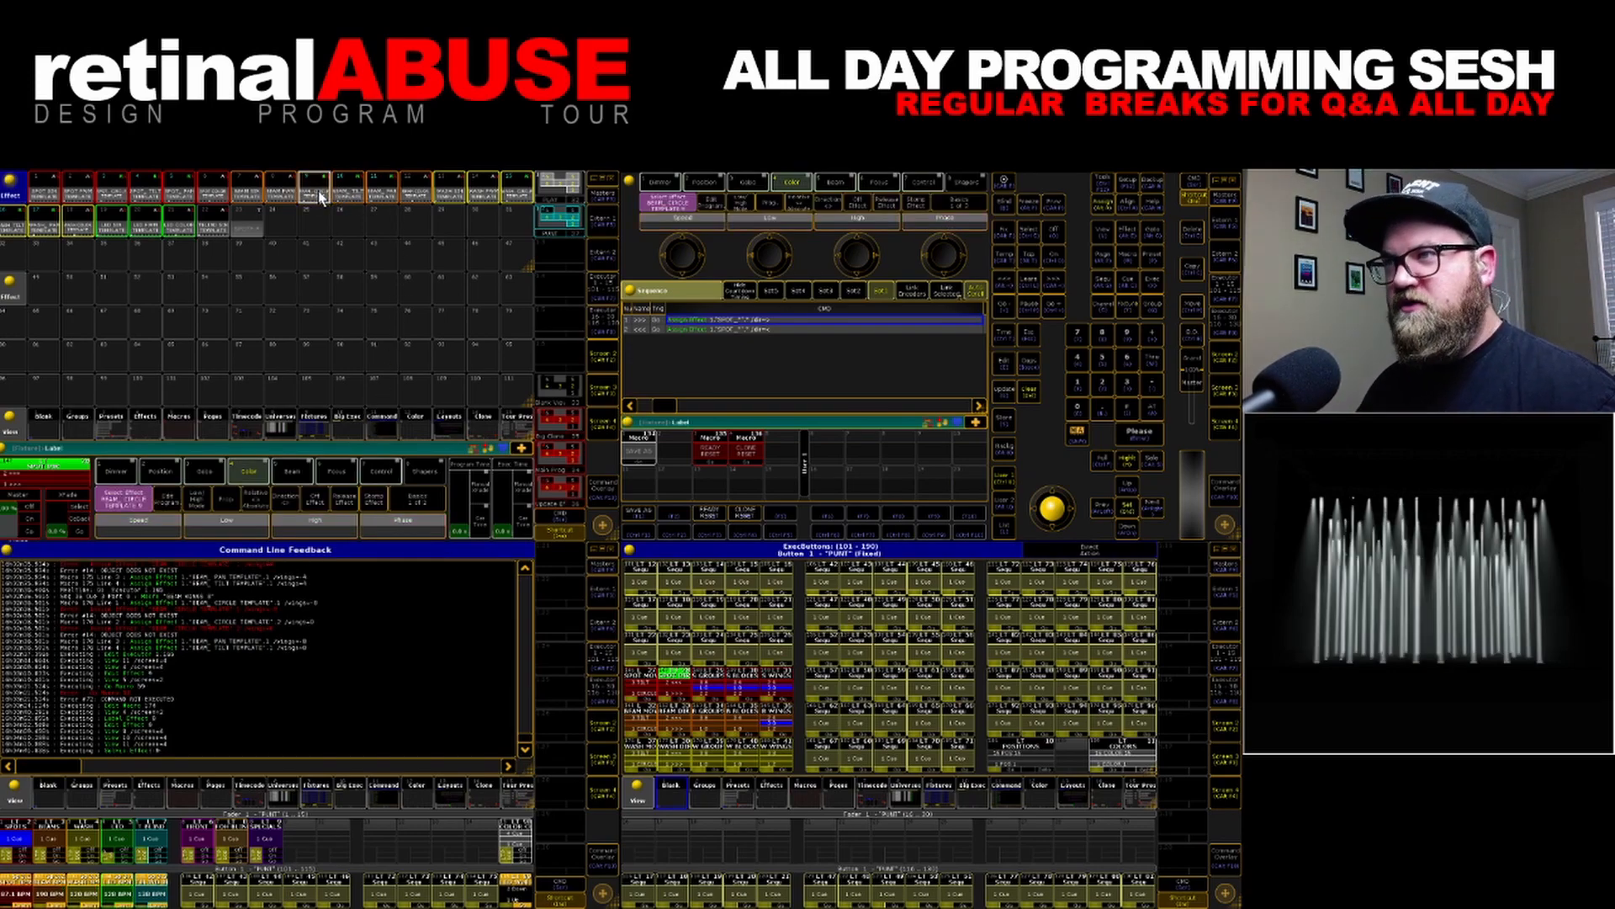
click(319, 194)
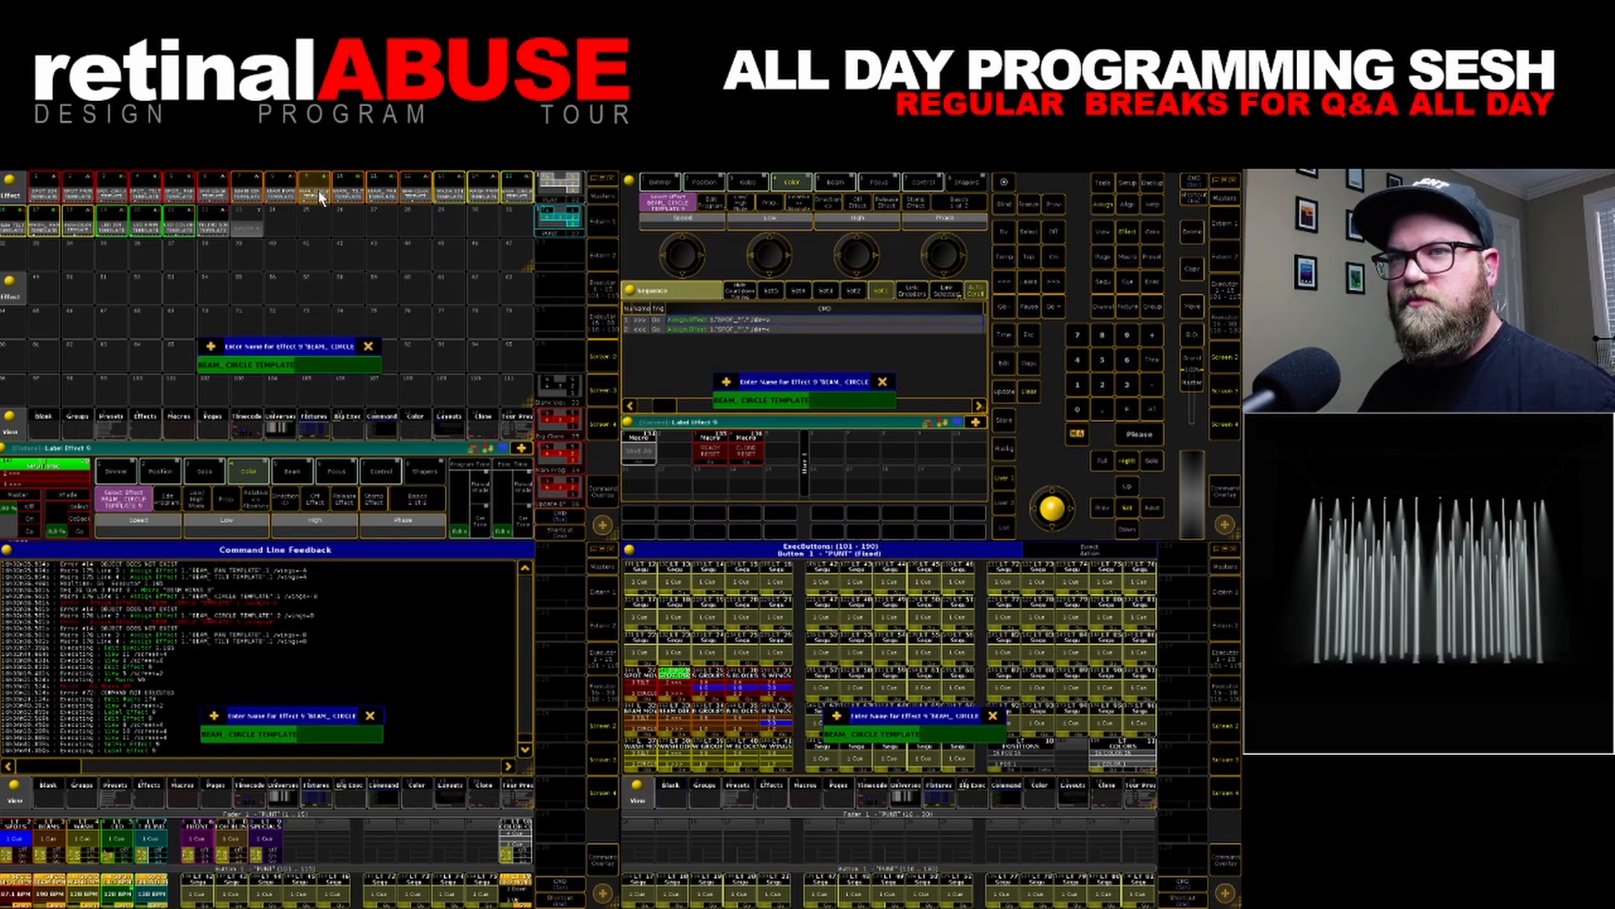
click(245, 369)
key(BackSpace)
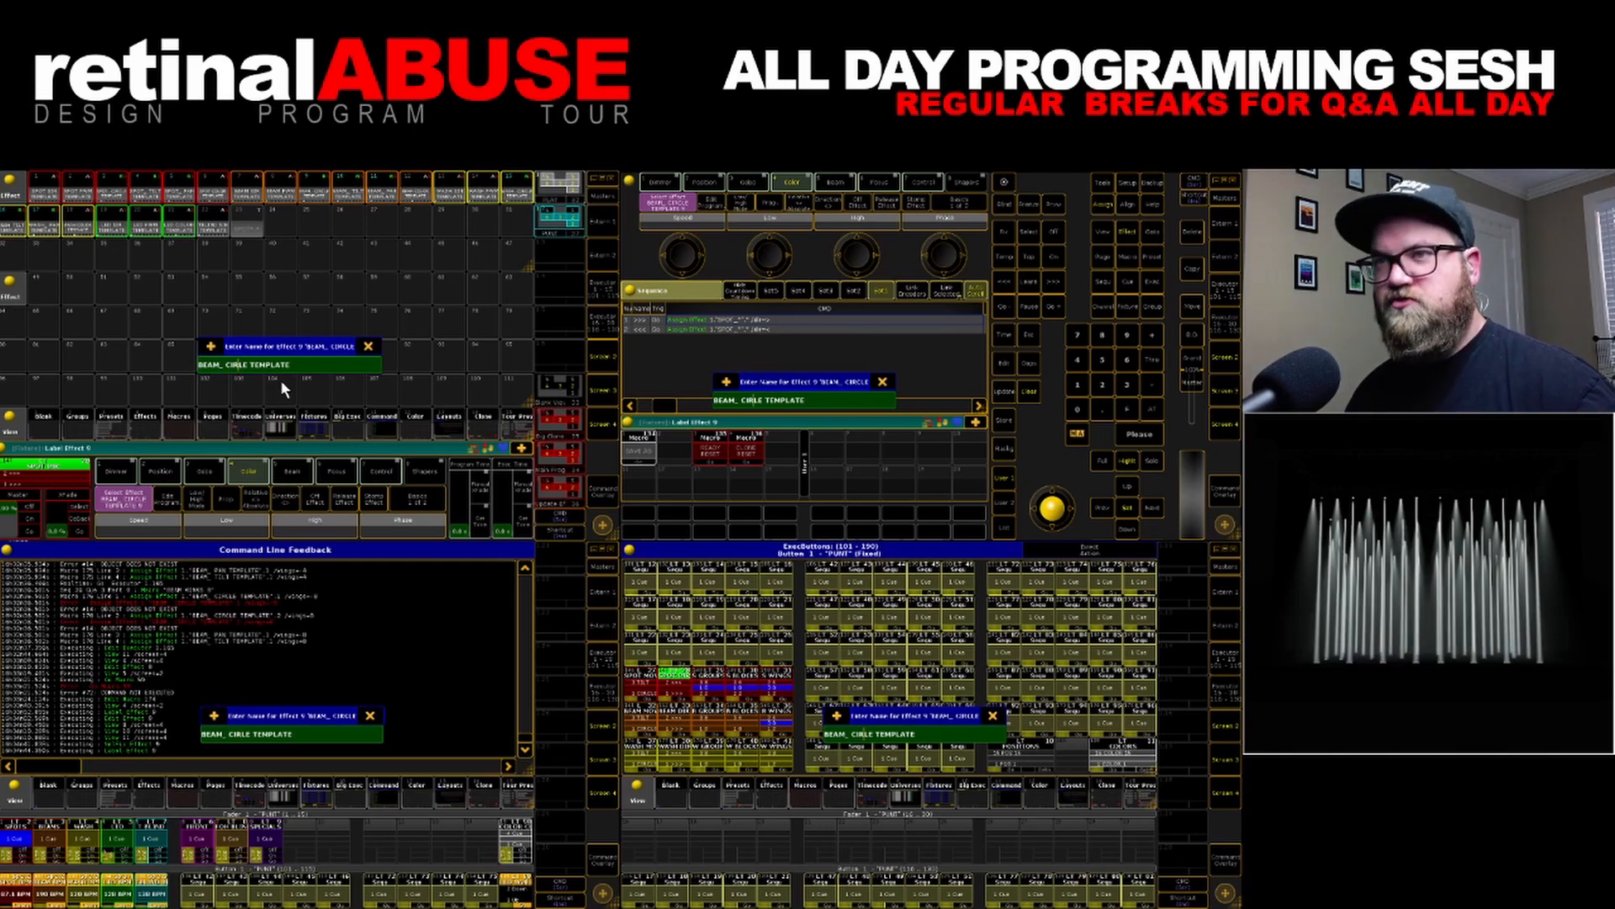
key(Return)
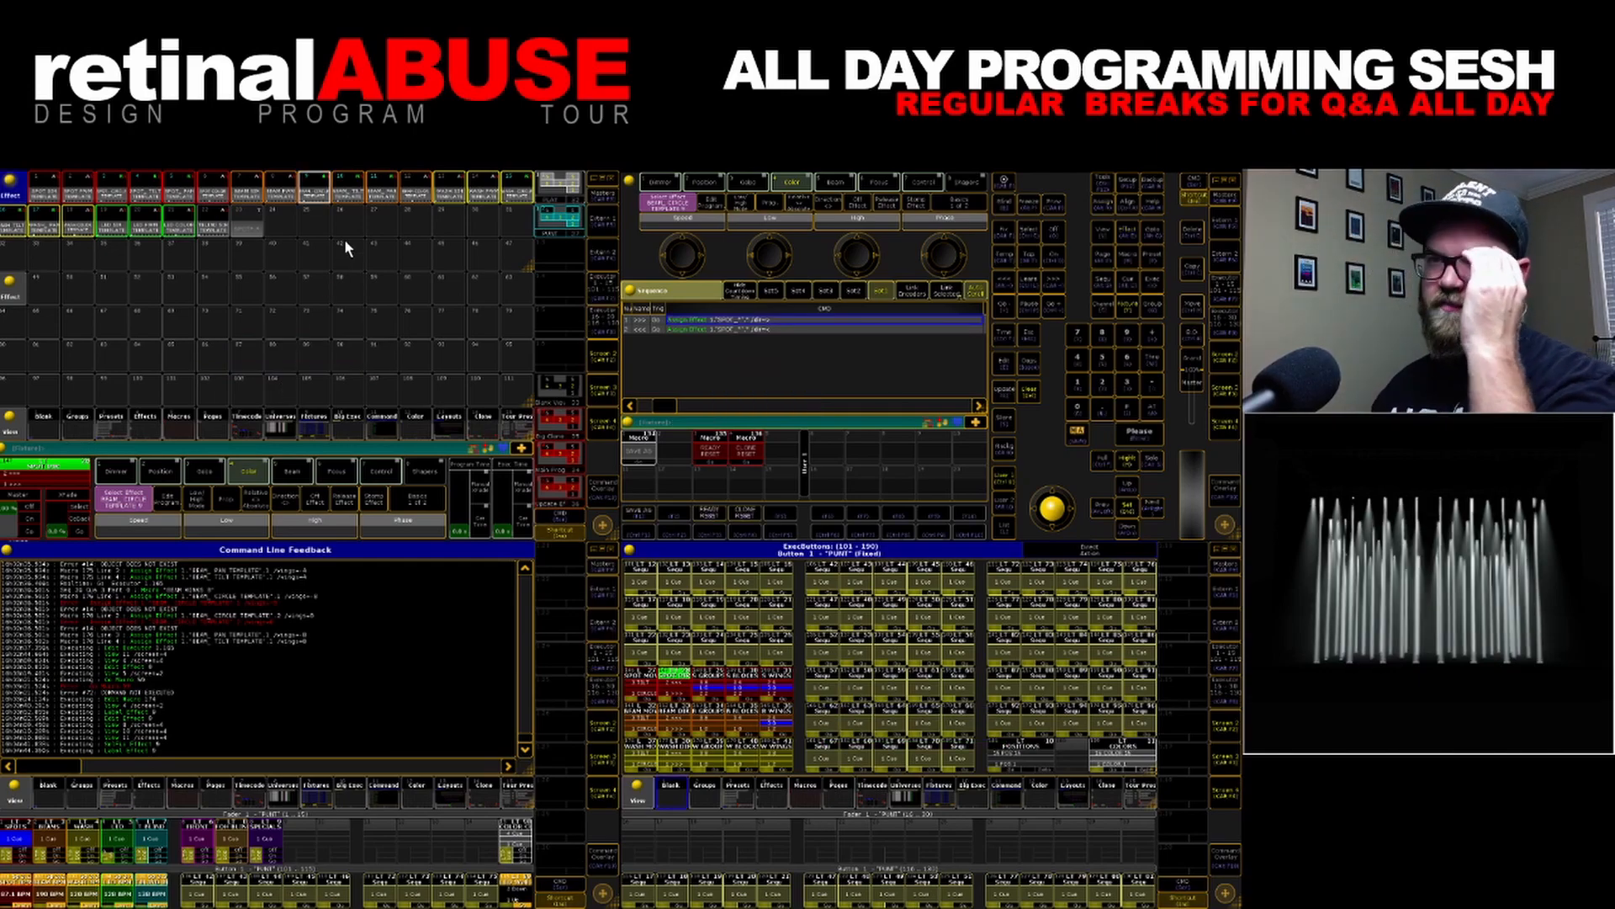
Run the BEAM wings executor cues and check the wings values of the BEAM circle template effect
right_click(325, 189)
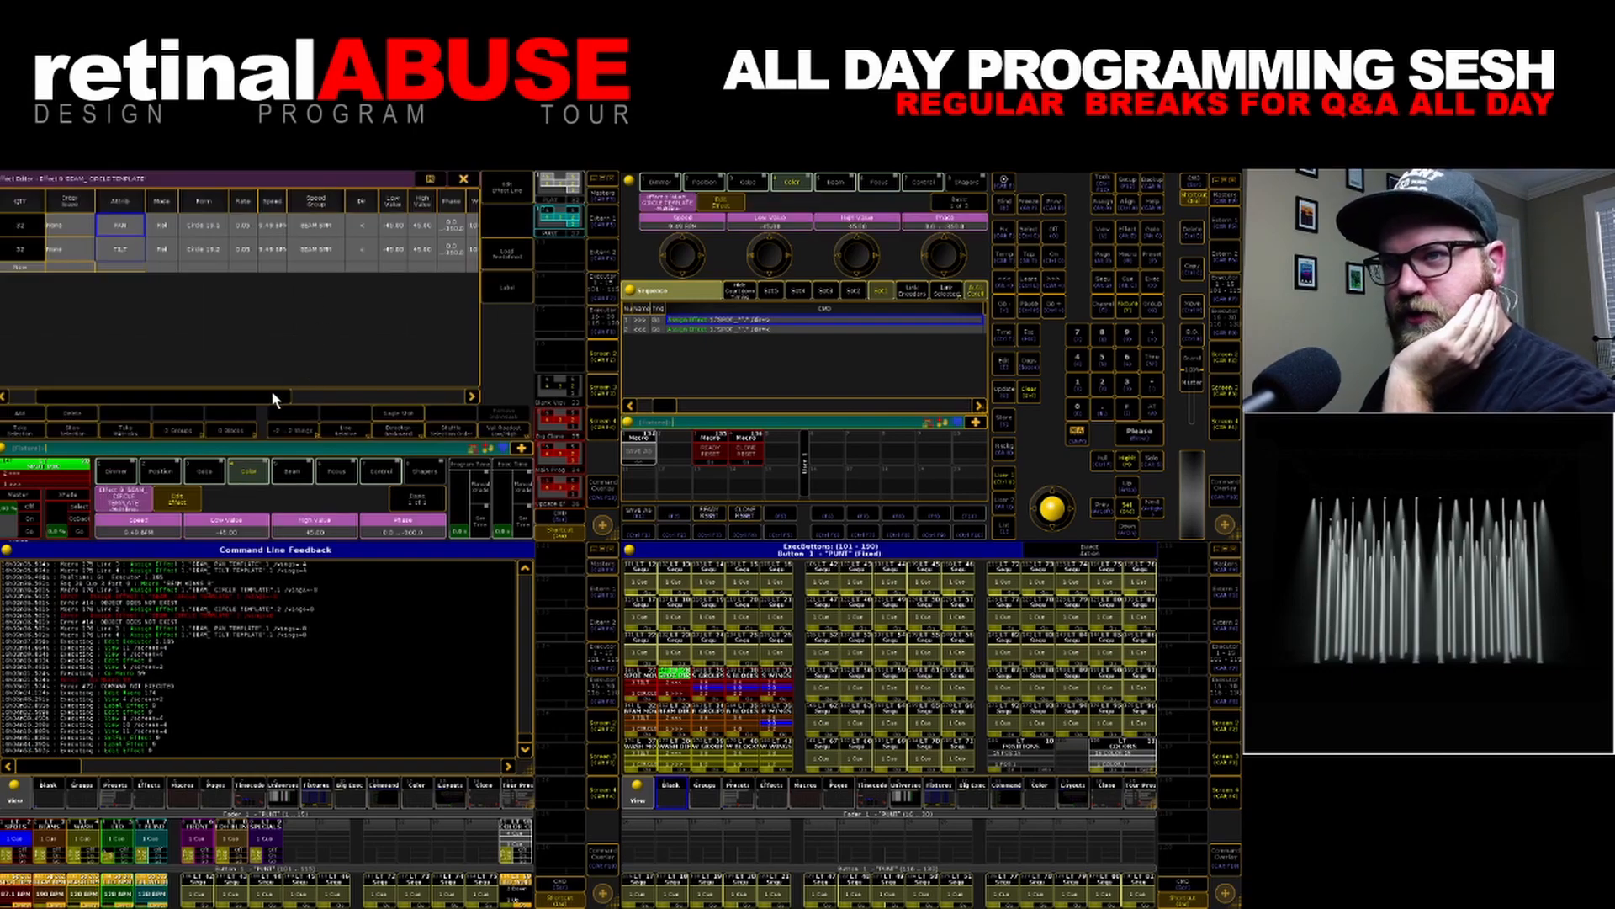
drag(275, 399, 468, 411)
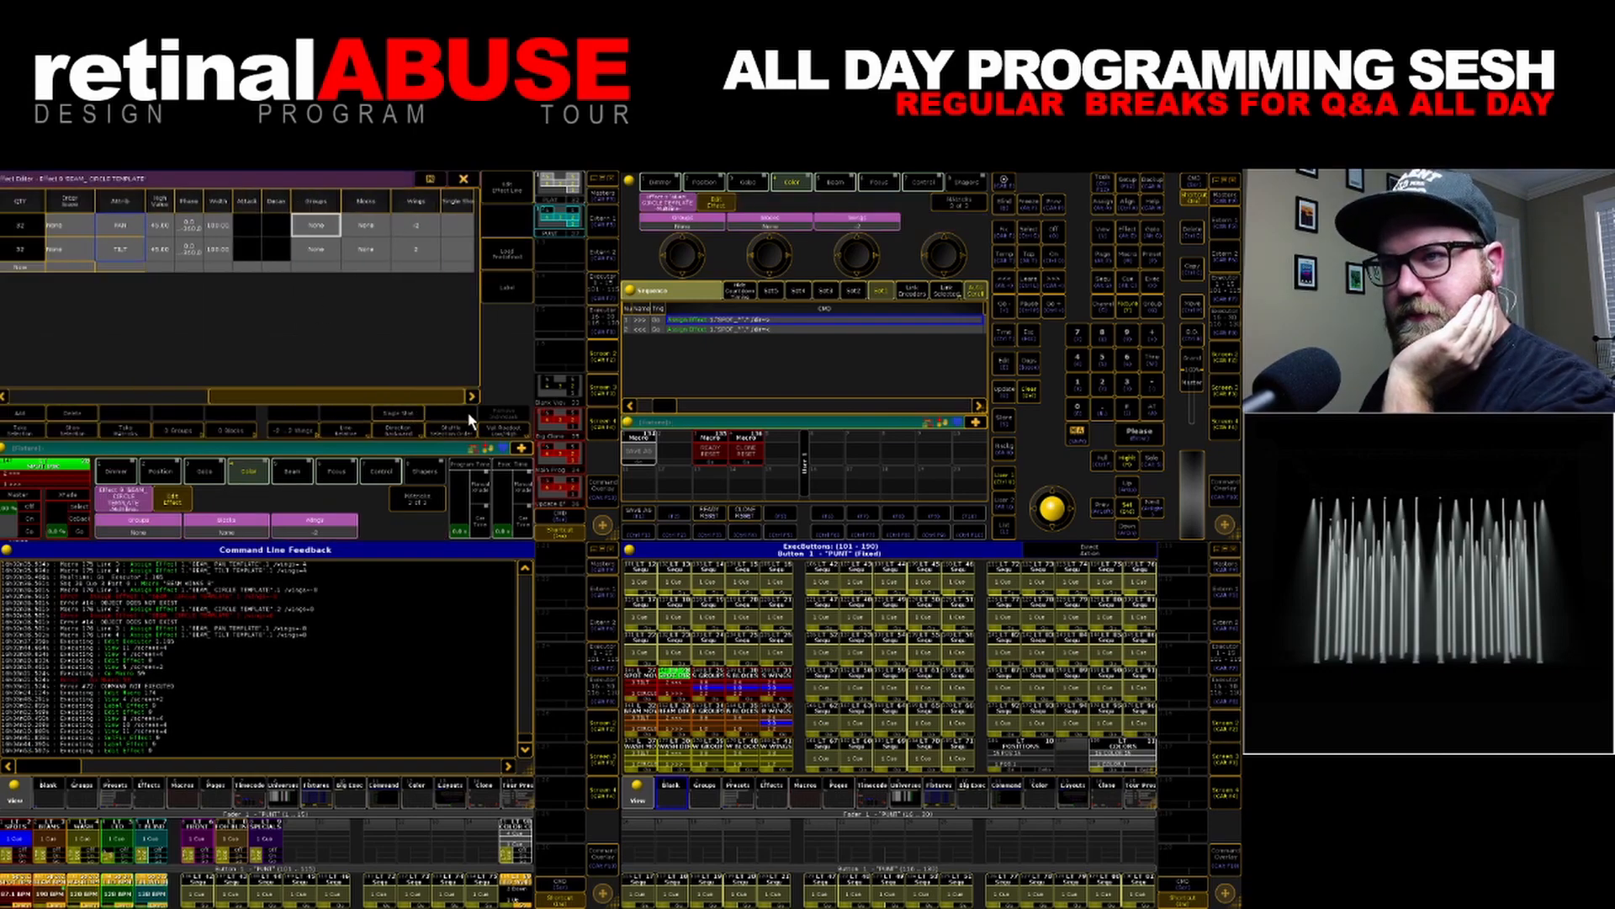
click(784, 735)
click(783, 733)
click(782, 733)
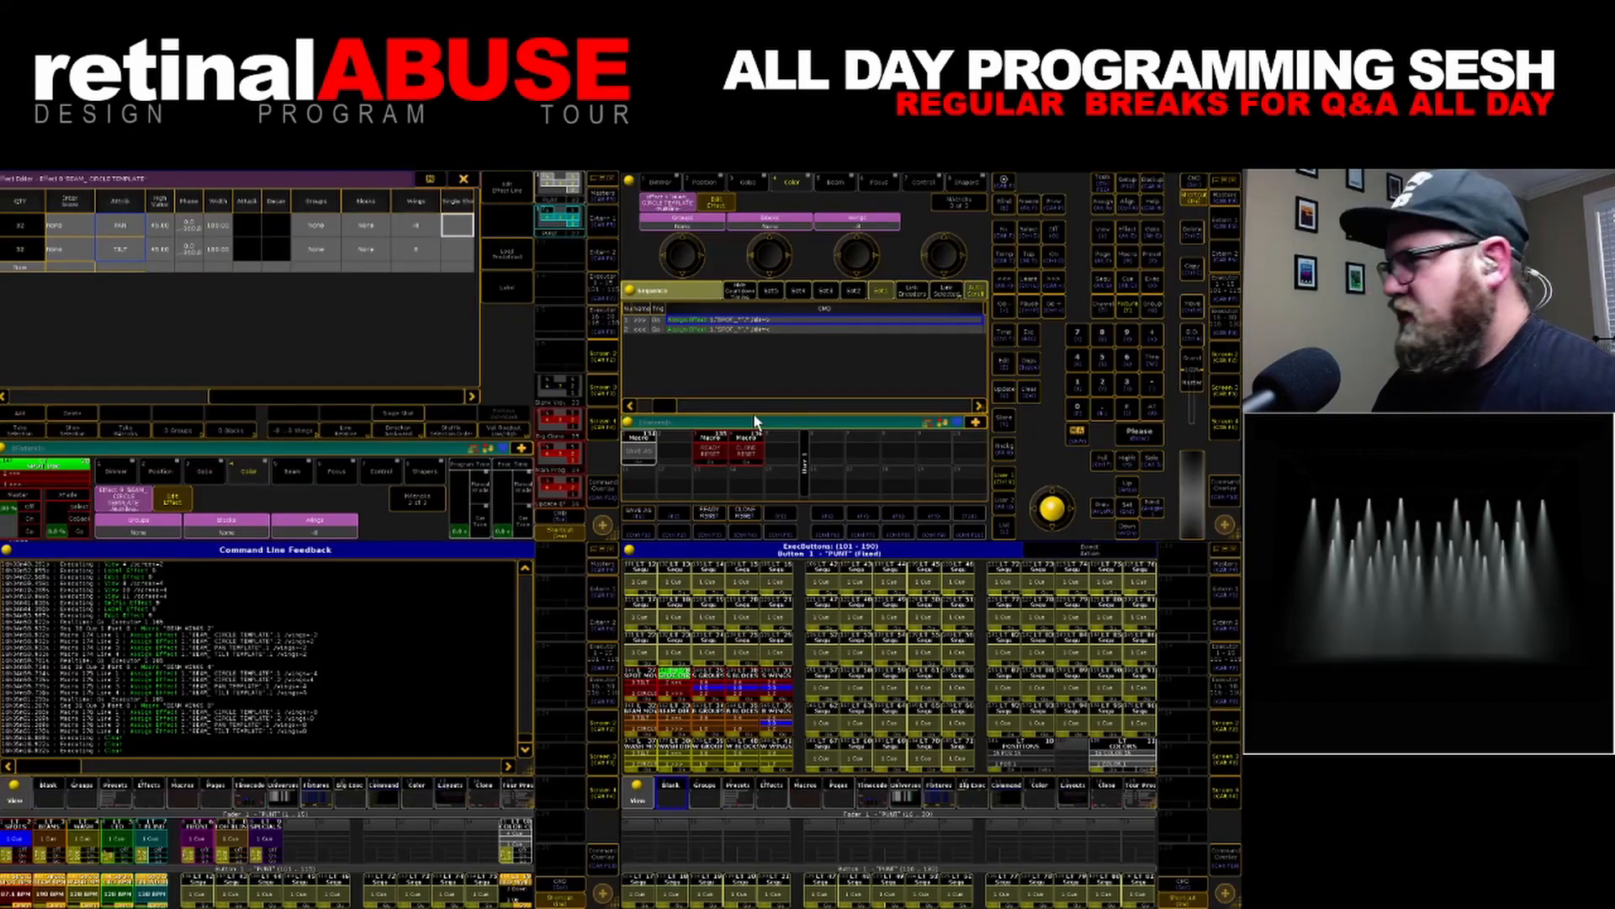
click(463, 179)
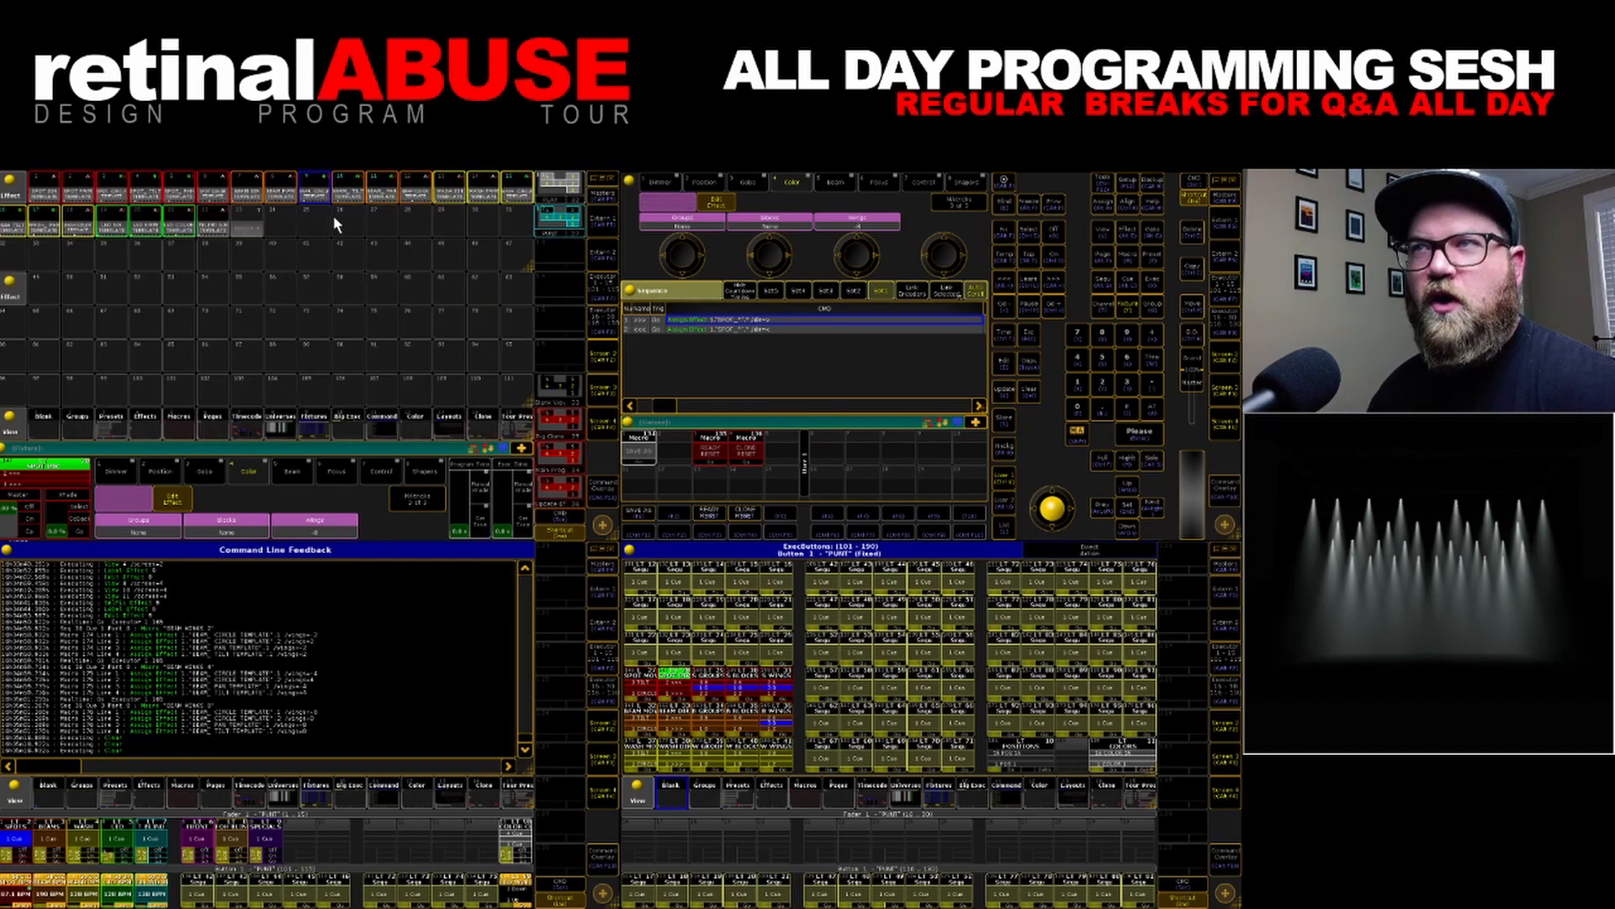
Run the WASH wings executor cues and check the wings values of the WASH circle and pan template effects
click(531, 196)
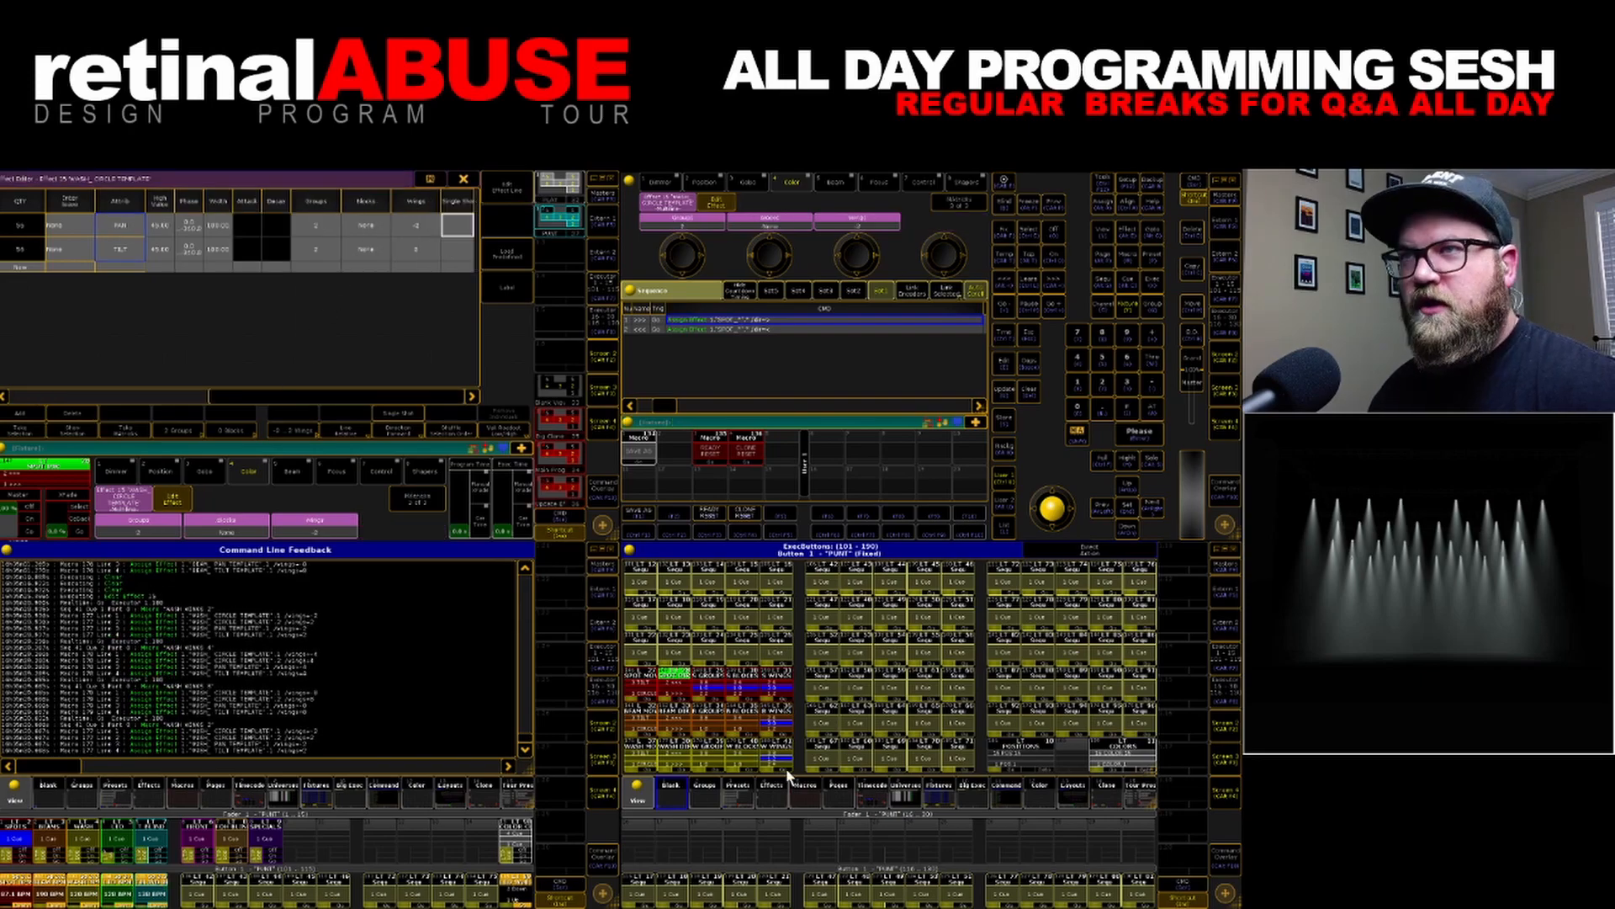
click(463, 180)
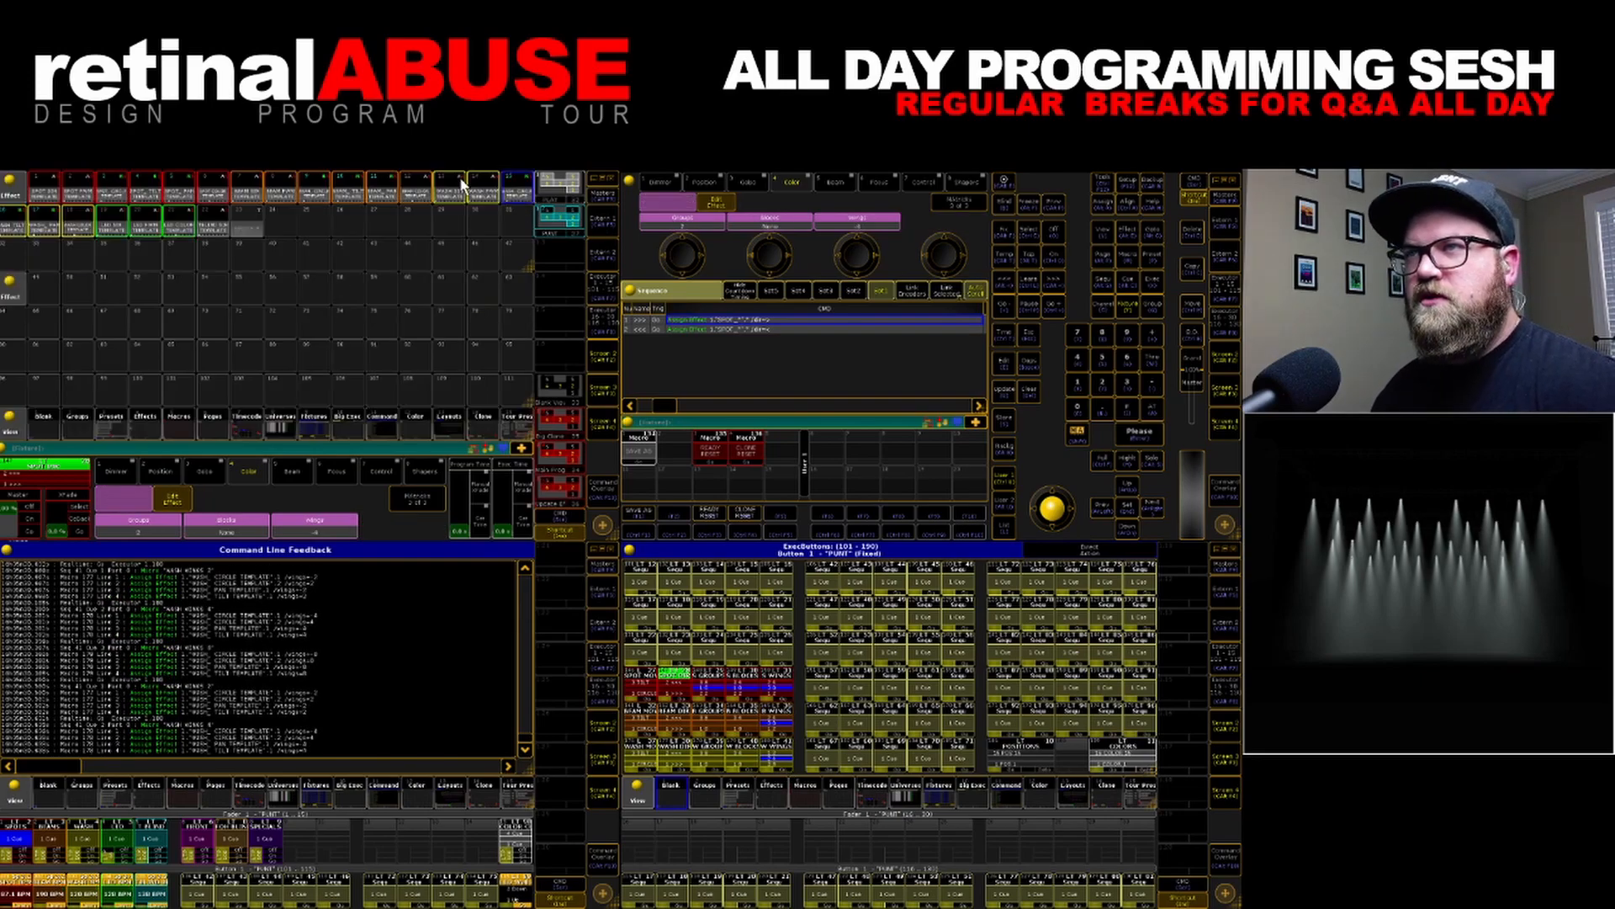
click(43, 240)
drag(274, 391, 507, 397)
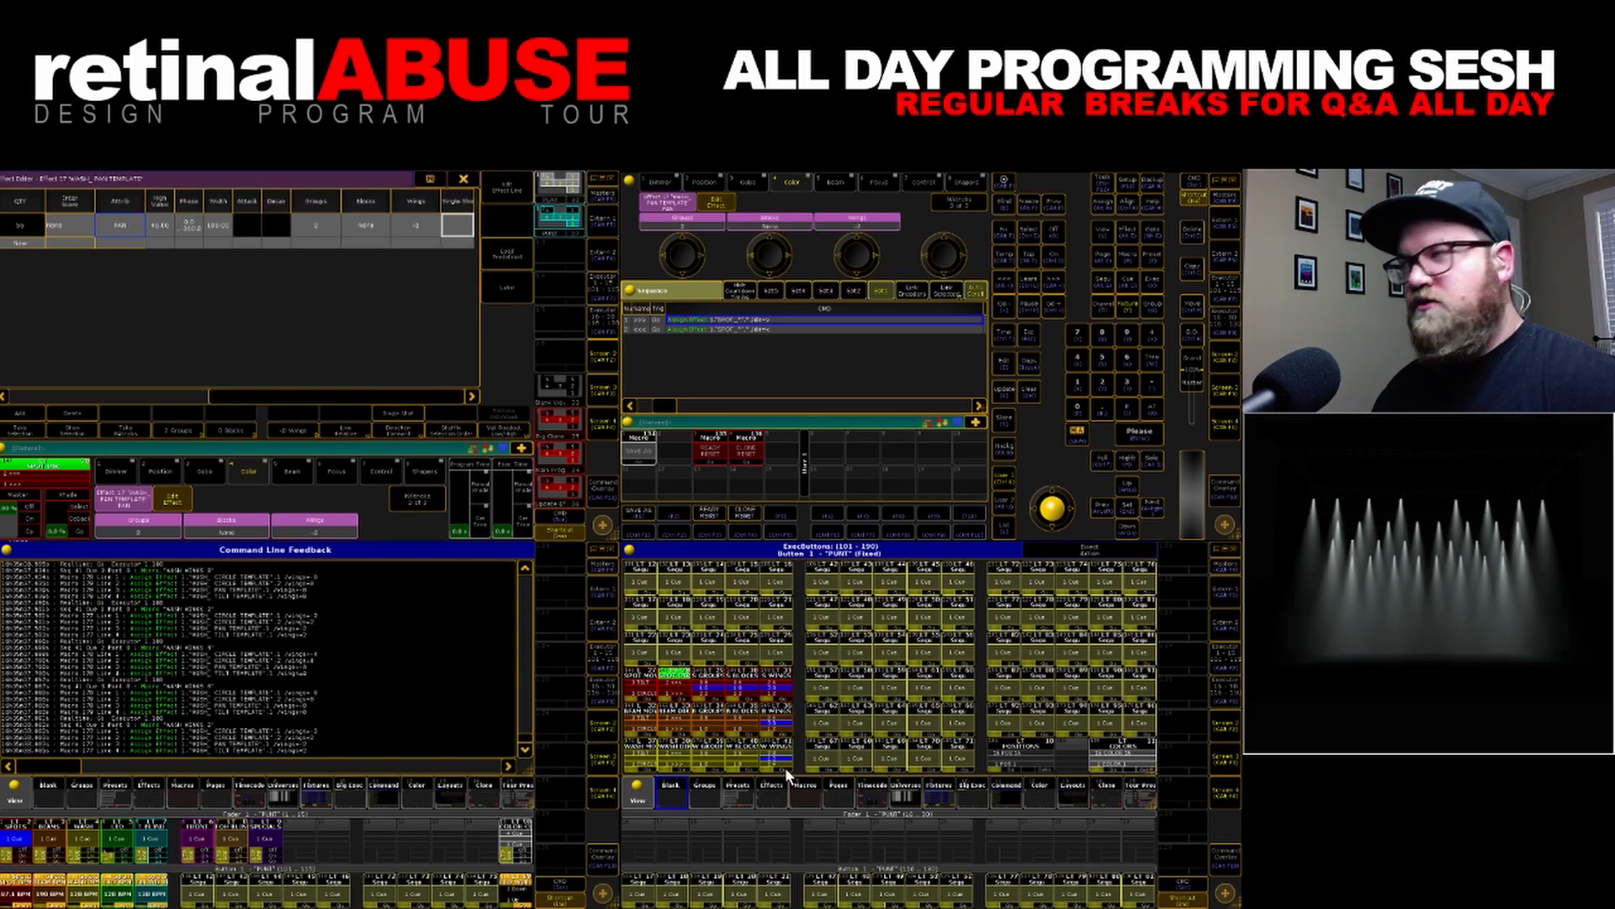
click(463, 179)
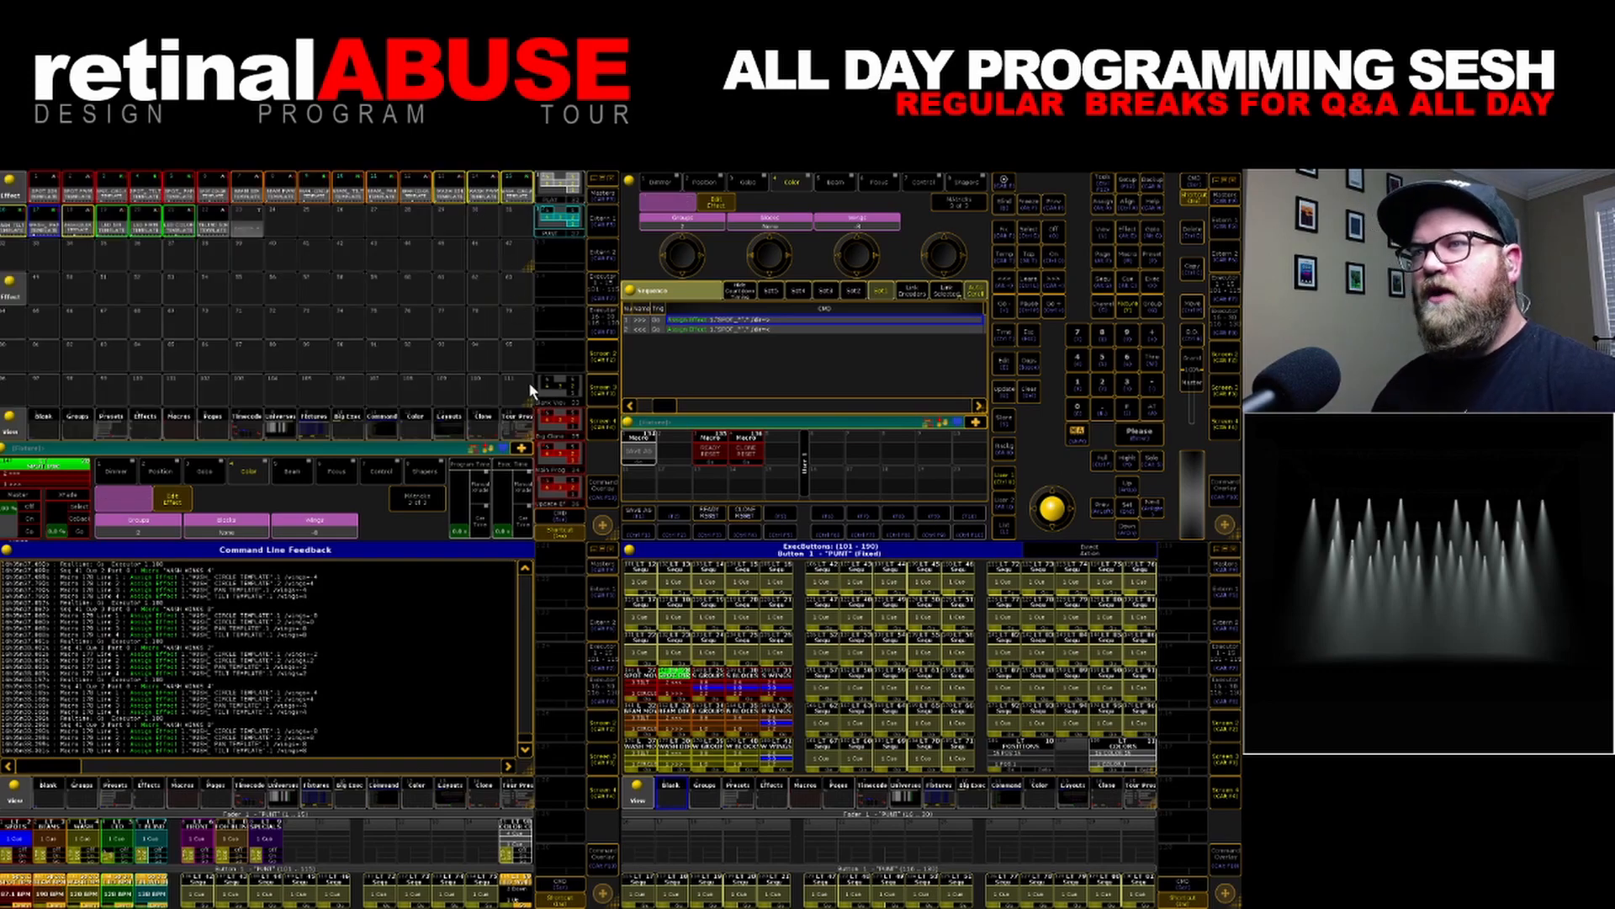